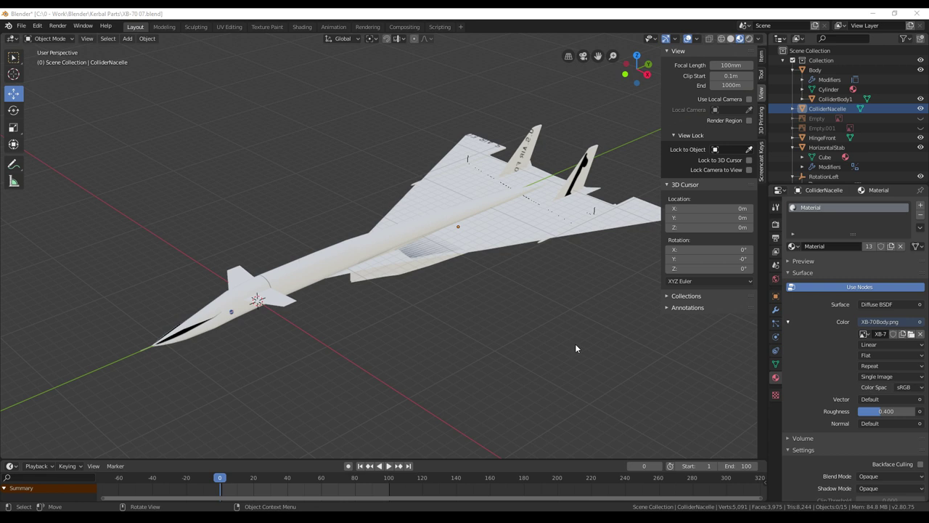
- Hide the ColliderBody1 collider to view the textured fuselage beneath it, and show the collider again
{"action": "middle_click_drag", "start_coordinate": [576, 348], "coordinate": [463, 357]}
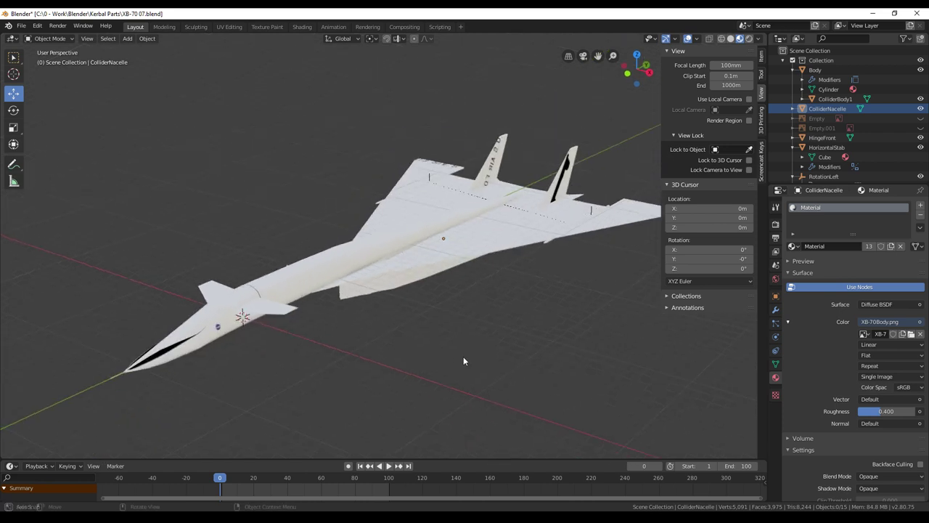
{"action": "left_click", "coordinate": [920, 103]}
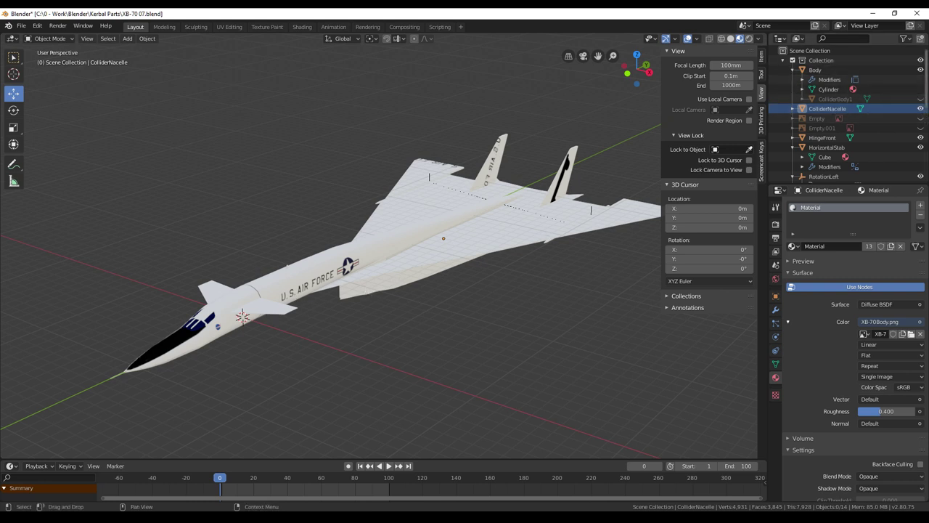
{"action": "left_click", "coordinate": [920, 99]}
{"action": "middle_click_drag", "start_coordinate": [462, 329], "coordinate": [411, 292]}
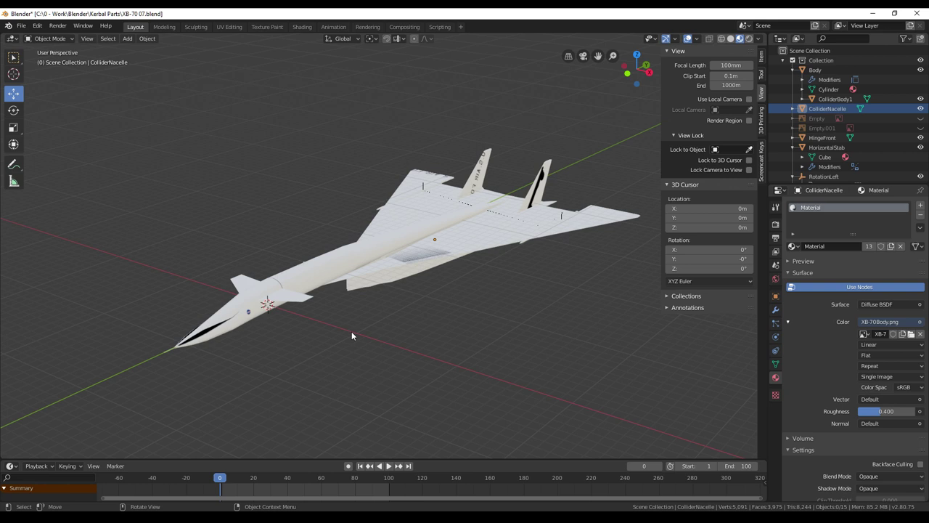
- Parent the ColliderNacelle object to Body using the Object parent type with Keep Transform
{"action": "left_click", "coordinate": [826, 108]}
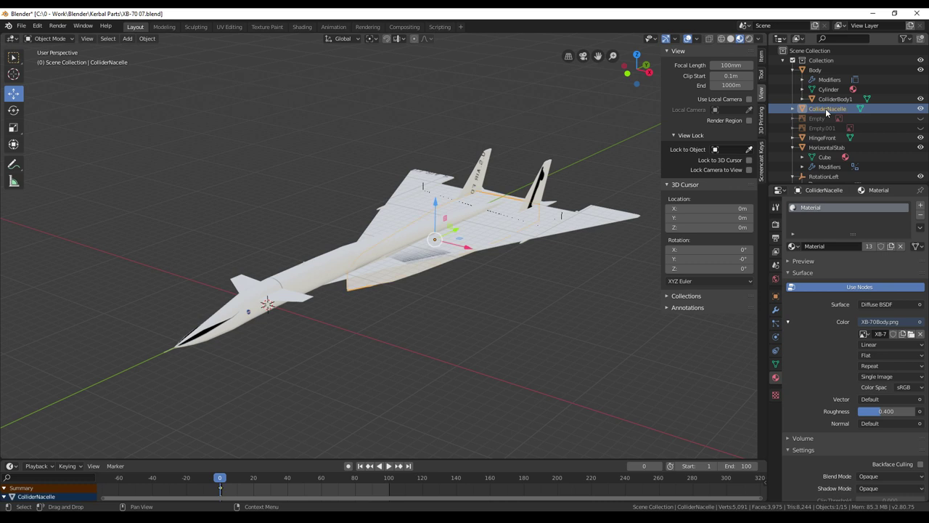
{"action": "left_click", "coordinate": [816, 70], "text": "ctrl"}
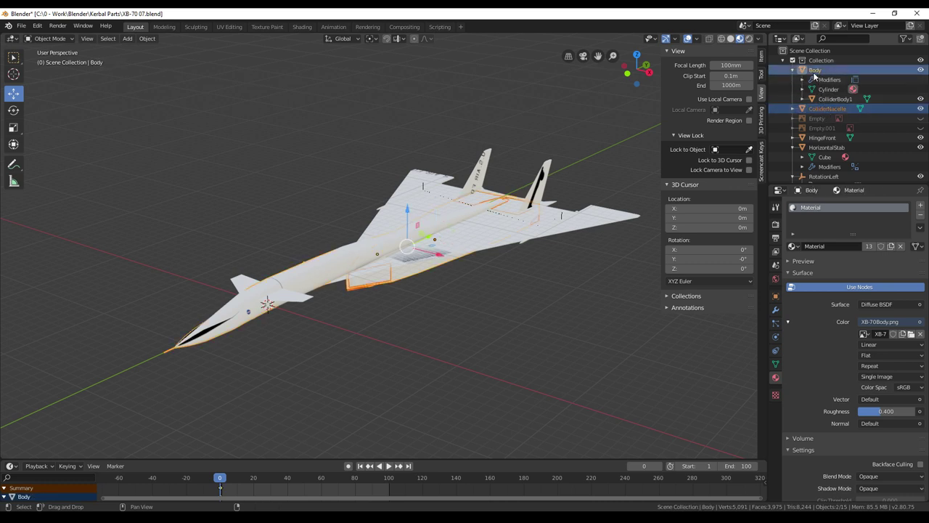
{"action": "key", "text": "ctrl+p"}
{"action": "left_click", "coordinate": [563, 250]}
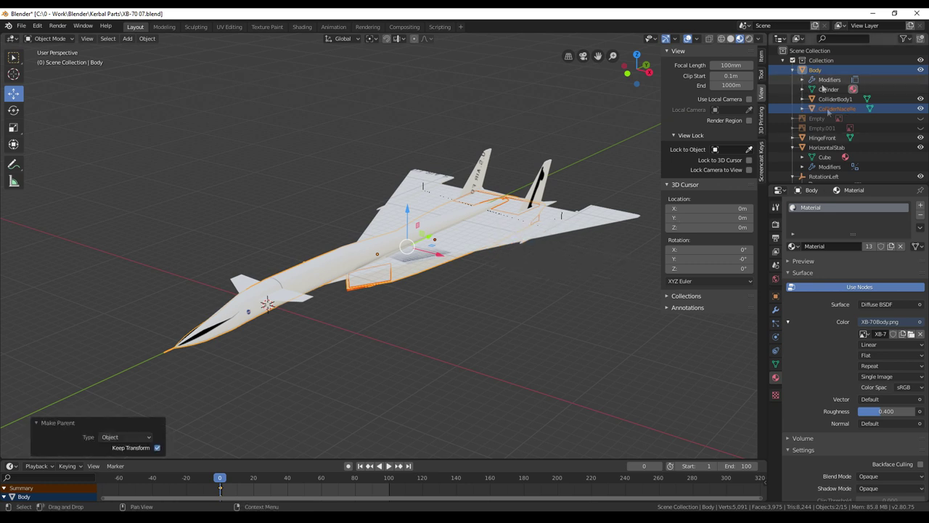
- Apply the location transform of the Body object so its origin sits at the world origin
{"action": "middle_click_drag", "start_coordinate": [646, 247], "coordinate": [528, 344]}
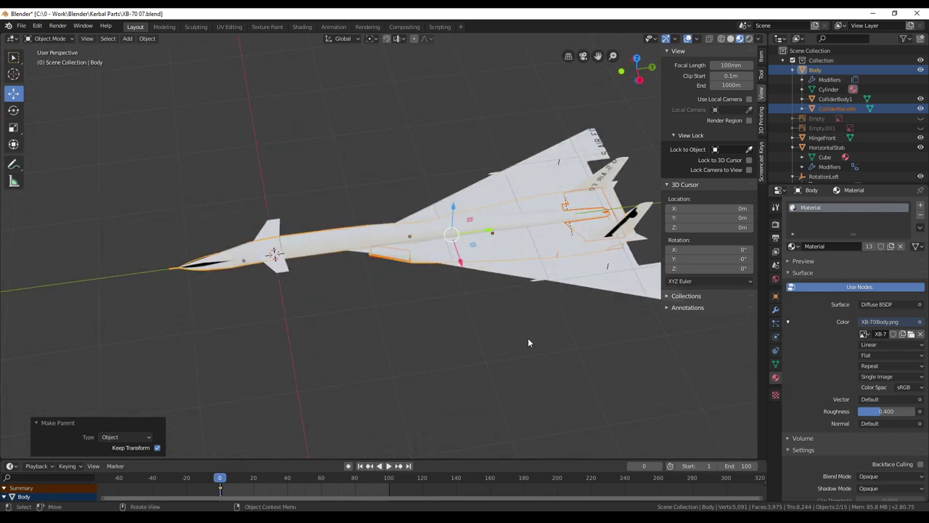
{"action": "left_click", "coordinate": [815, 69]}
{"action": "scroll", "coordinate": [616, 242], "scroll_direction": "down", "scroll_amount": 1}
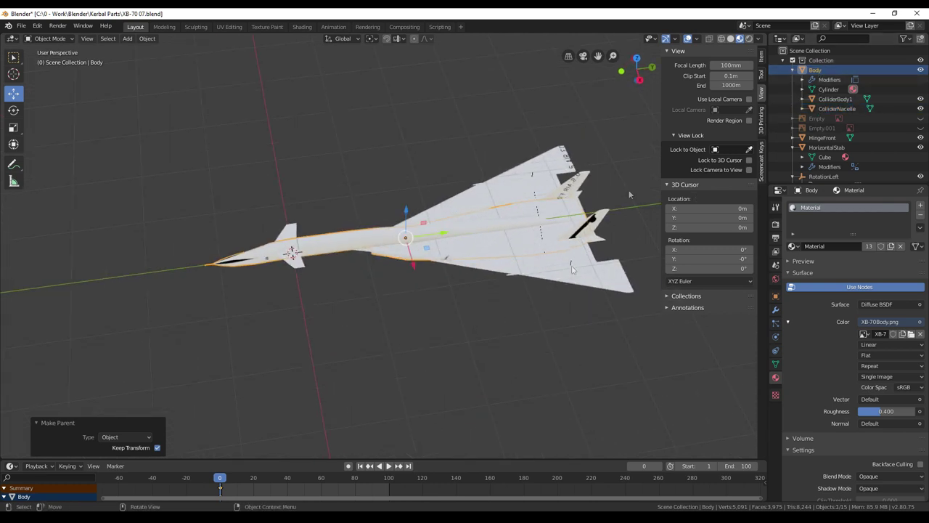
{"action": "left_click", "coordinate": [761, 58]}
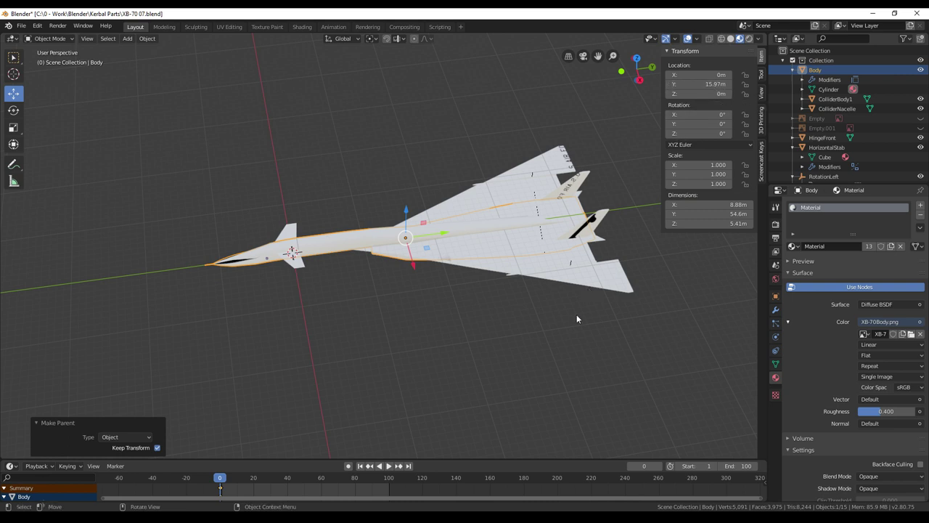
{"action": "key", "text": "ctrl+a"}
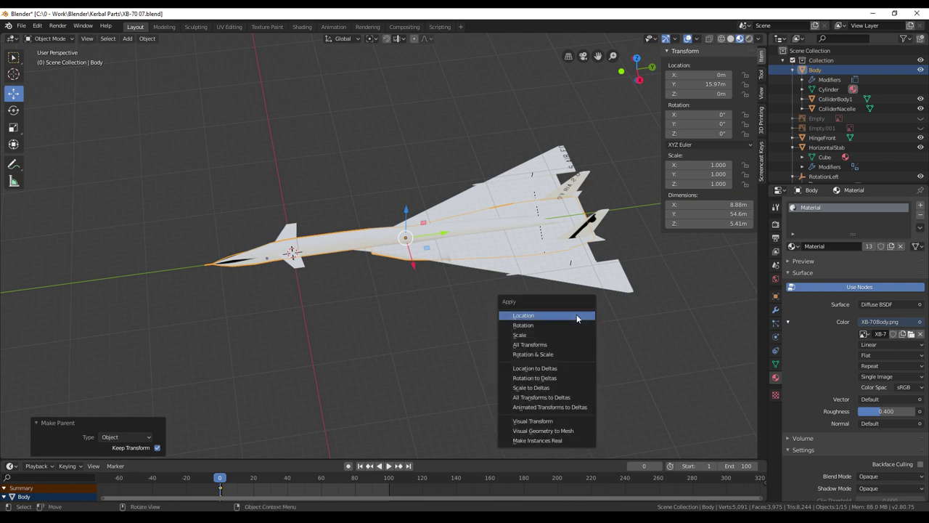
{"action": "left_click", "coordinate": [577, 316]}
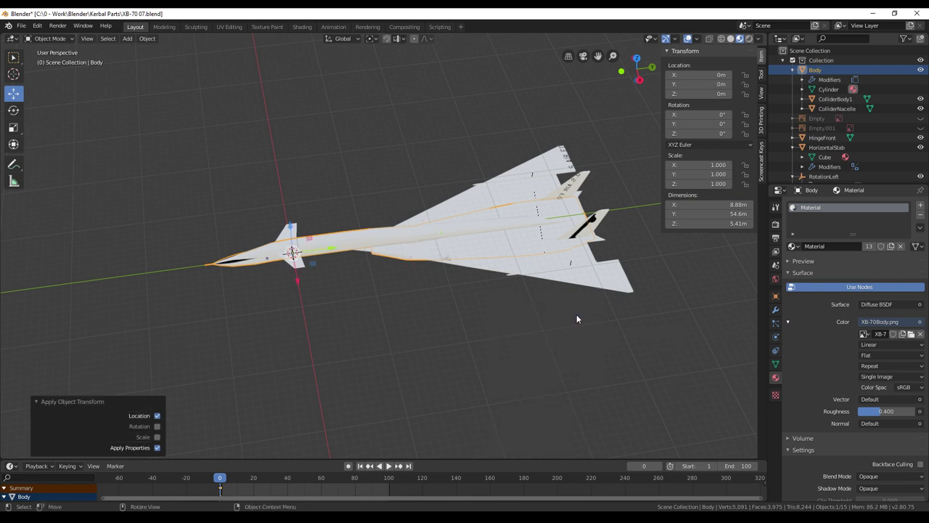
{"action": "middle_click_drag", "start_coordinate": [446, 343], "coordinate": [581, 286]}
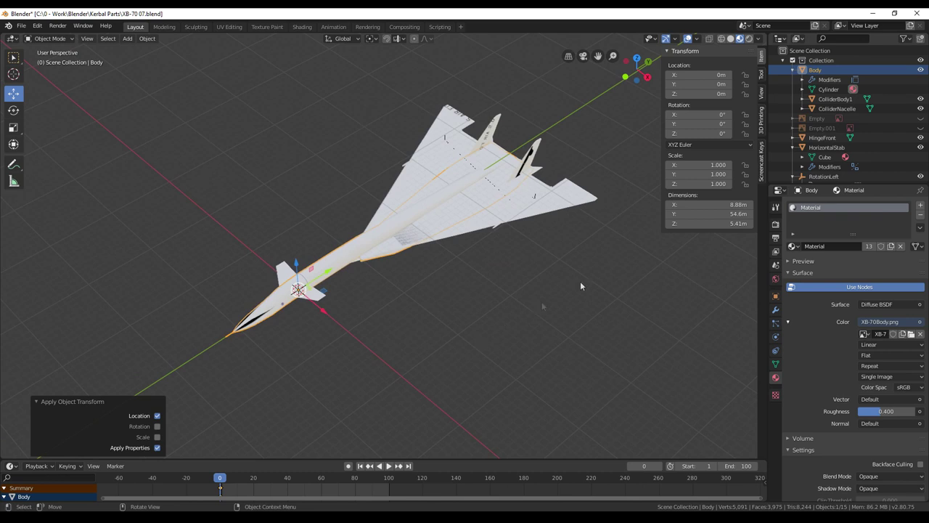
- Examine the HingeFront object's transform values and its position on the wings
{"action": "left_click", "coordinate": [824, 138]}
{"action": "middle_click_drag", "start_coordinate": [565, 290], "coordinate": [609, 276]}
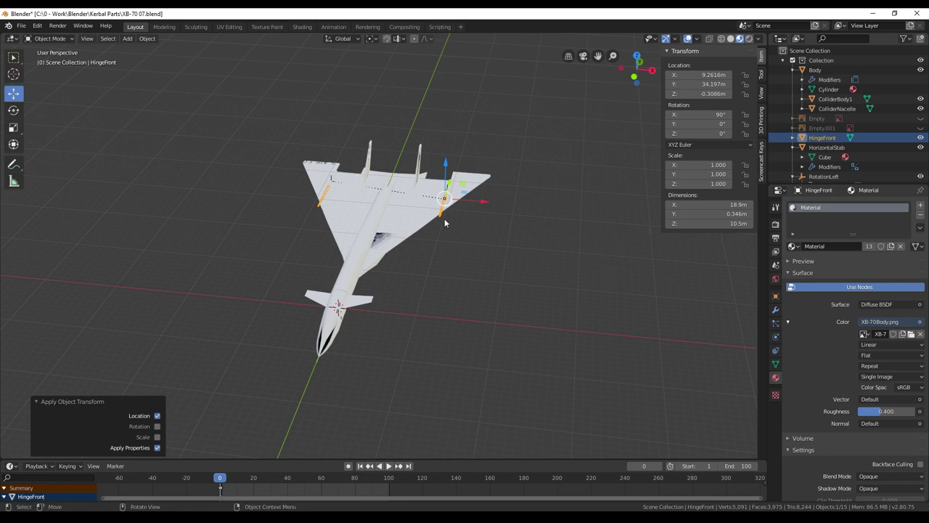
{"action": "scroll", "coordinate": [856, 140], "scroll_direction": "down", "scroll_amount": 2}
{"action": "scroll", "coordinate": [857, 140], "scroll_direction": "down", "scroll_amount": 2}
{"action": "middle_click_drag", "start_coordinate": [627, 243], "coordinate": [602, 261]}
{"action": "scroll", "coordinate": [822, 69], "scroll_direction": "up", "scroll_amount": 5}
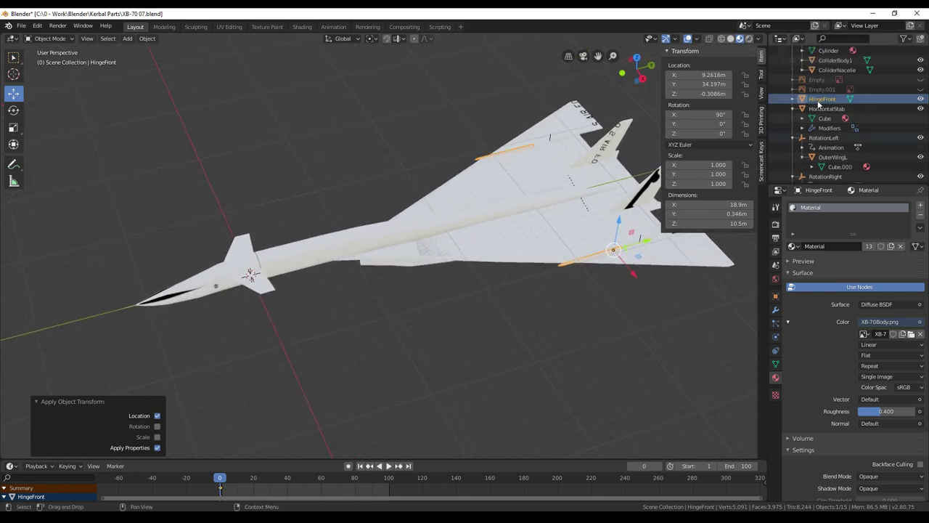
- Select Body with ColliderBody1 and ColliderNacelle, and set up a Collada export that overwrites XB-70Body.dae
{"action": "left_click", "coordinate": [816, 70]}
{"action": "middle_click_drag", "start_coordinate": [407, 349], "coordinate": [382, 333]}
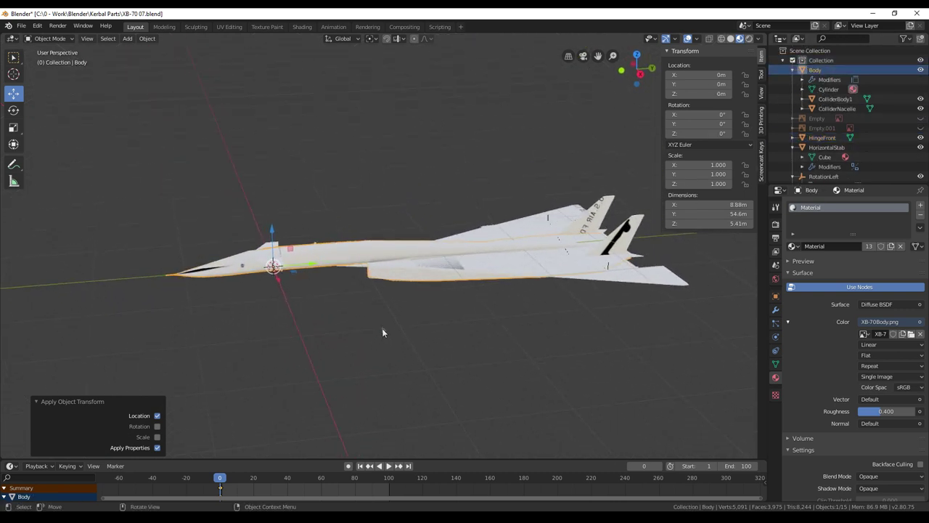
{"action": "middle_click_drag", "start_coordinate": [378, 328], "coordinate": [424, 339]}
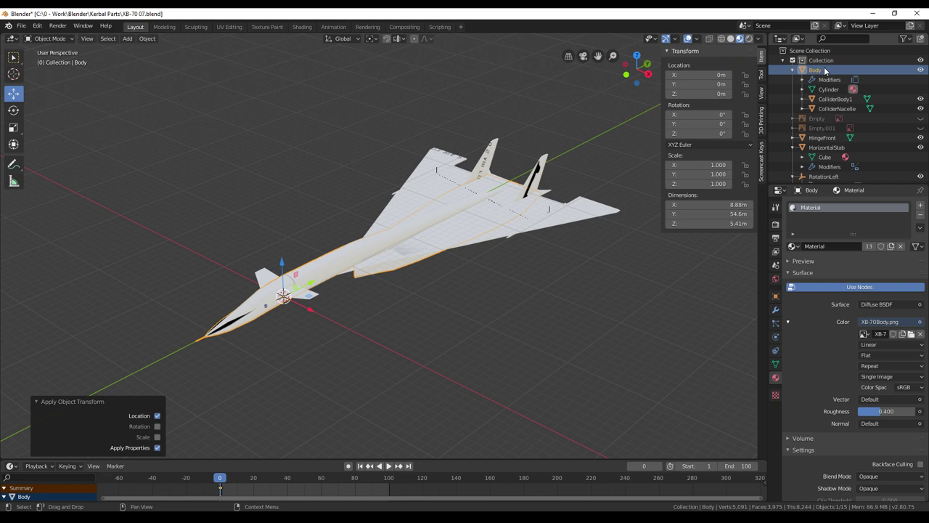
{"action": "left_click", "coordinate": [835, 99], "text": "ctrl"}
{"action": "left_click", "coordinate": [838, 108], "text": "ctrl"}
{"action": "middle_click_drag", "start_coordinate": [552, 301], "coordinate": [469, 356]}
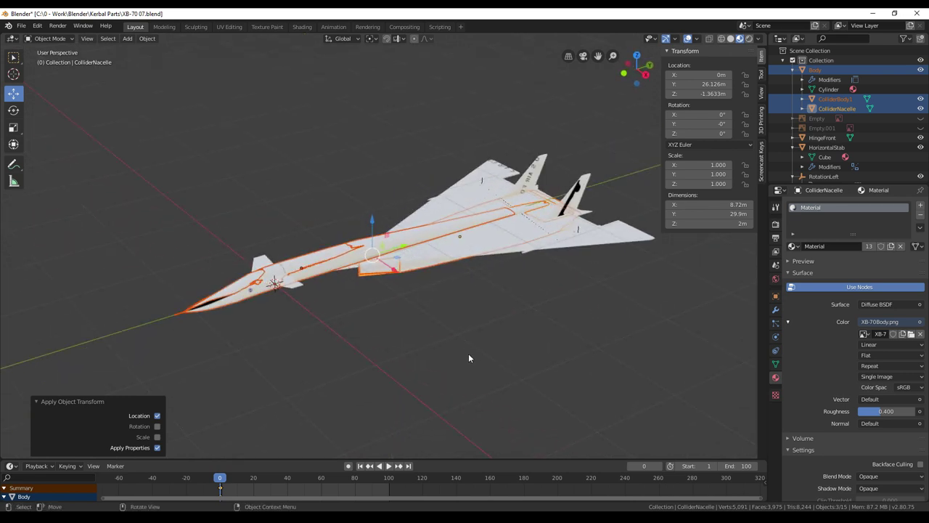
{"action": "left_click", "coordinate": [23, 27]}
{"action": "mouse_move", "coordinate": [57, 168]}
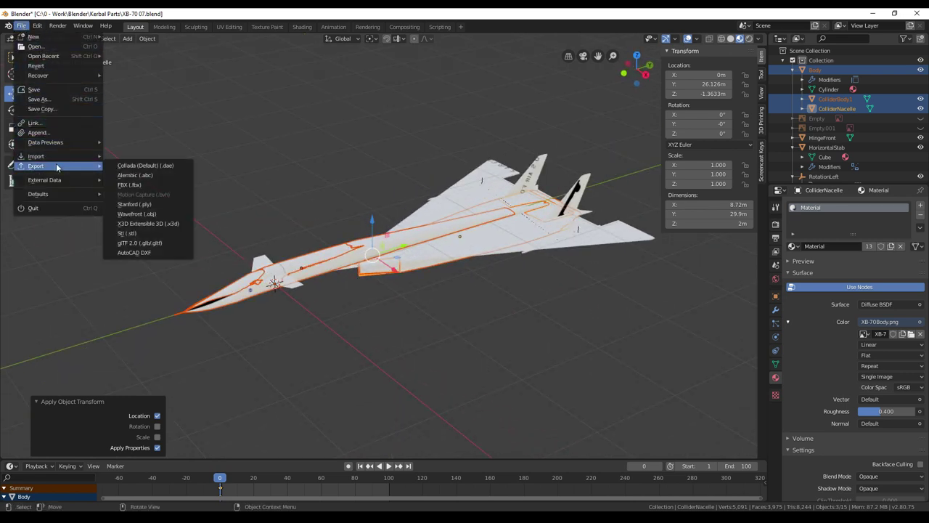
{"action": "left_click", "coordinate": [142, 166]}
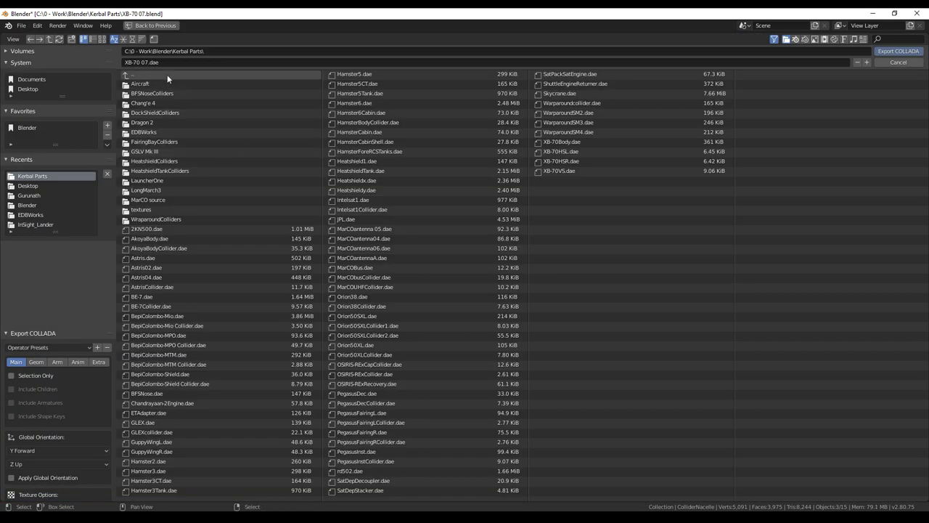
{"action": "left_click", "coordinate": [579, 142]}
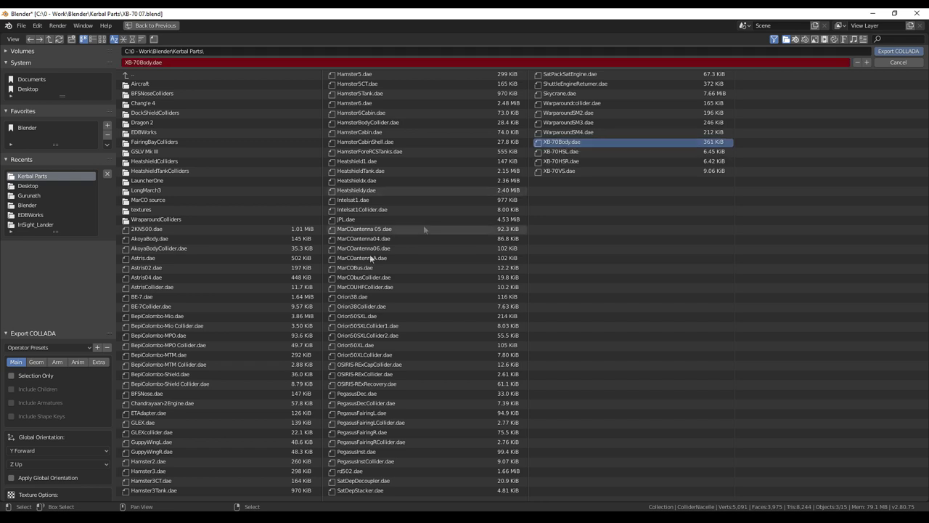
- Limit the Collada export to the selection only, review the remaining export options, and export the file
{"action": "left_click", "coordinate": [11, 376]}
{"action": "left_click", "coordinate": [36, 362]}
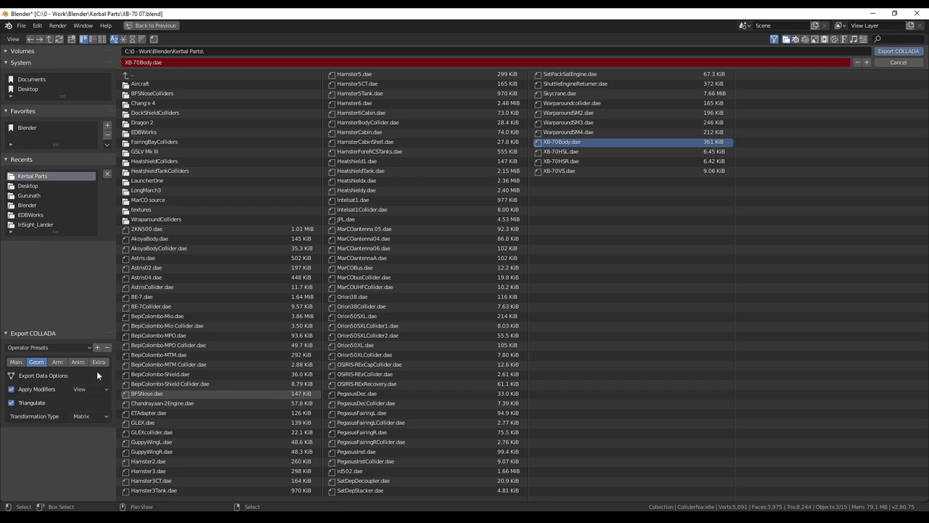
{"action": "left_click", "coordinate": [58, 360]}
{"action": "left_click", "coordinate": [76, 363]}
{"action": "left_click", "coordinate": [93, 363]}
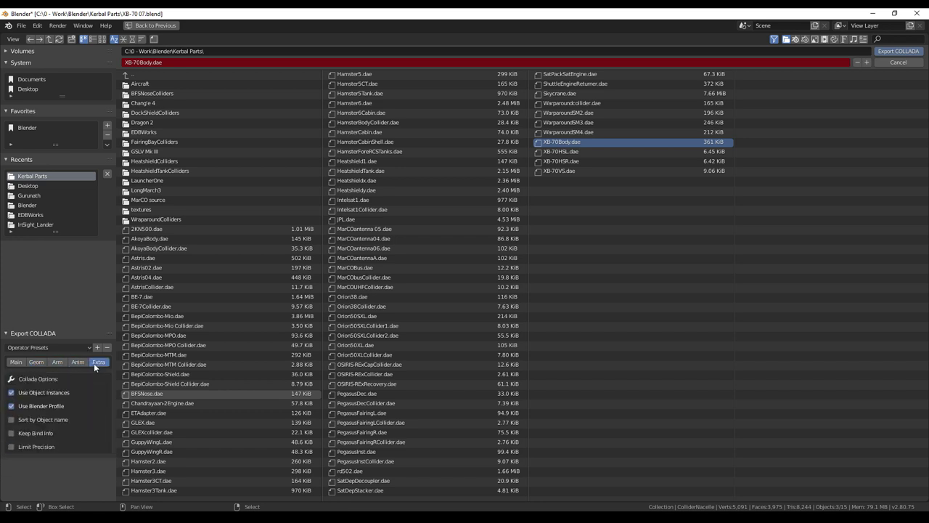
{"action": "left_click", "coordinate": [16, 363]}
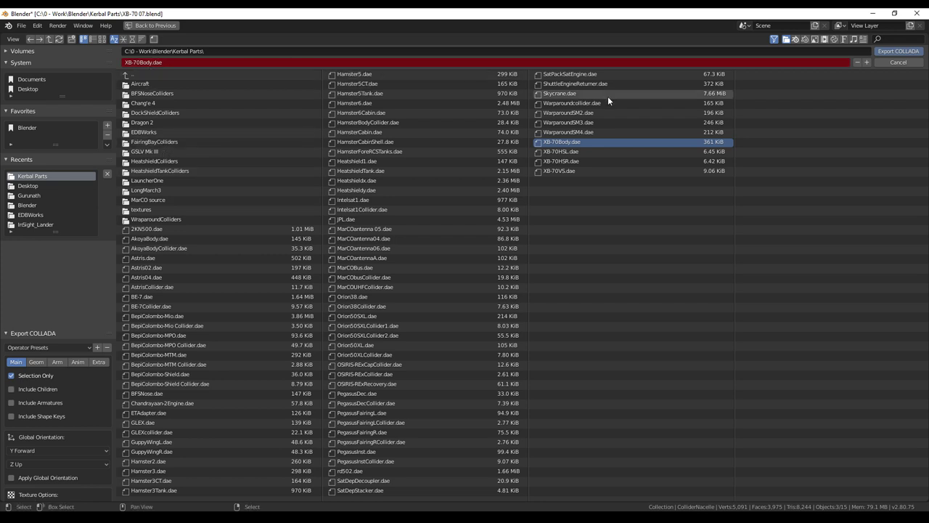
{"action": "left_click", "coordinate": [899, 51]}
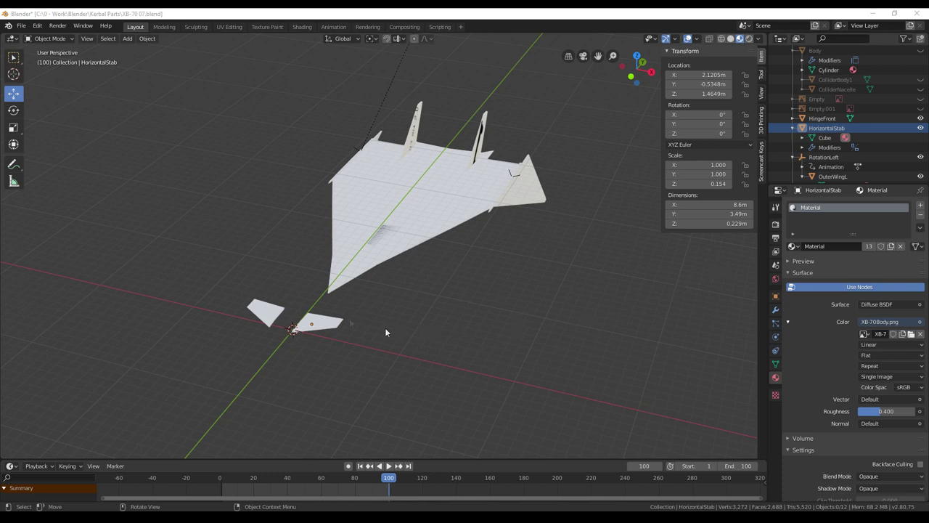
- Apply the Mirror modifier on the HorizontalStab object
{"action": "left_click", "coordinate": [828, 128]}
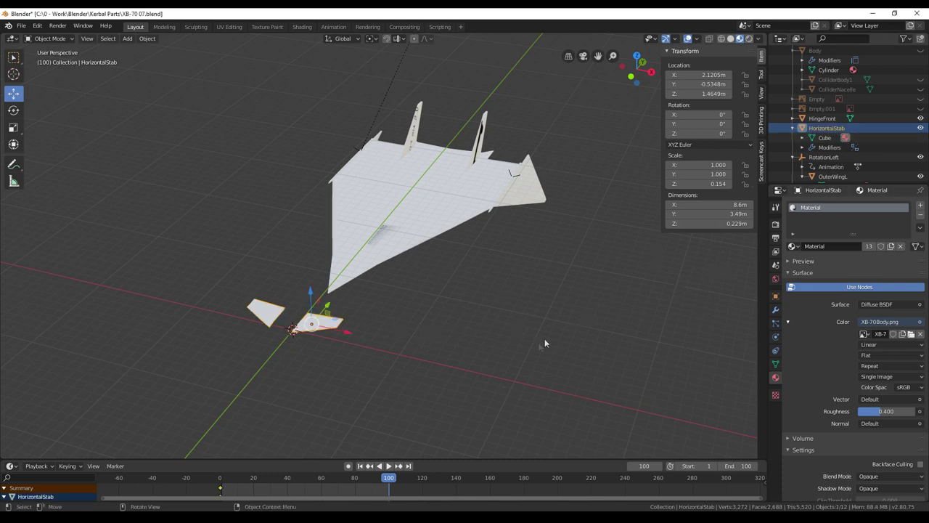
{"action": "key", "text": "Tab"}
{"action": "middle_click_drag", "start_coordinate": [537, 344], "coordinate": [533, 345]}
{"action": "key", "text": "Tab"}
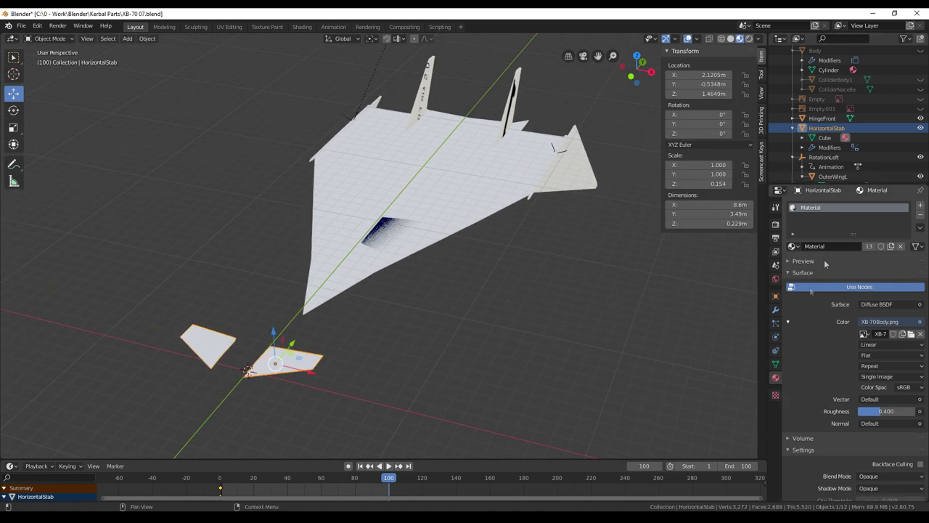
{"action": "left_click", "coordinate": [776, 310]}
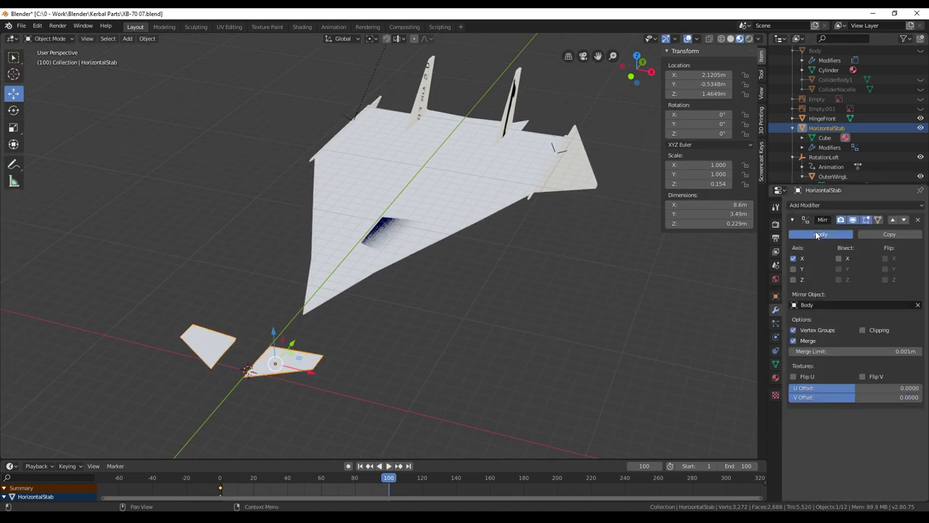
{"action": "left_click", "coordinate": [821, 236]}
- Separate the HorizontalStab mesh by loose parts and return to Object Mode
{"action": "key", "text": "Tab"}
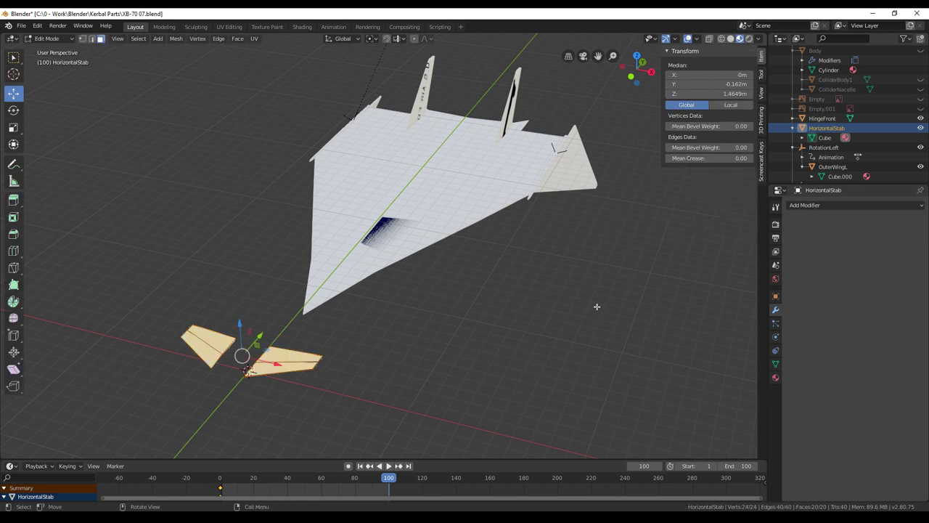
{"action": "key", "text": "p"}
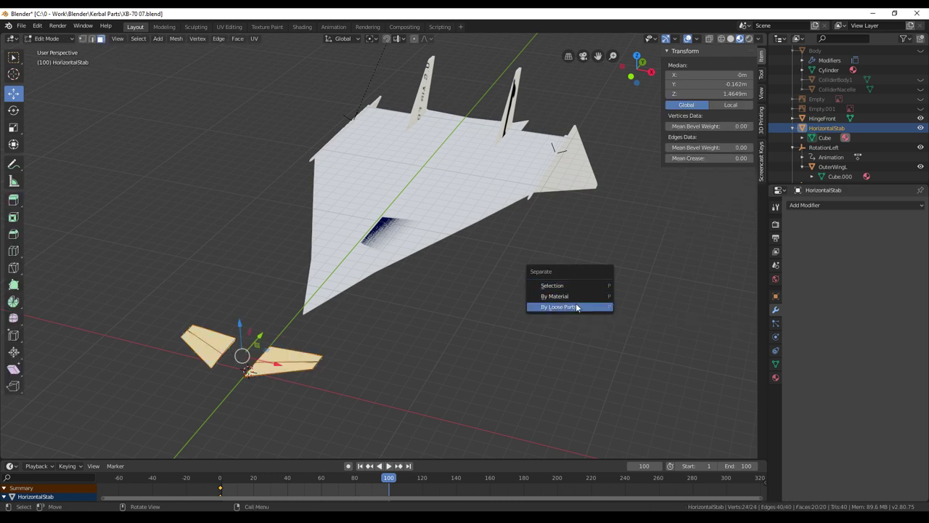
{"action": "left_click", "coordinate": [577, 307]}
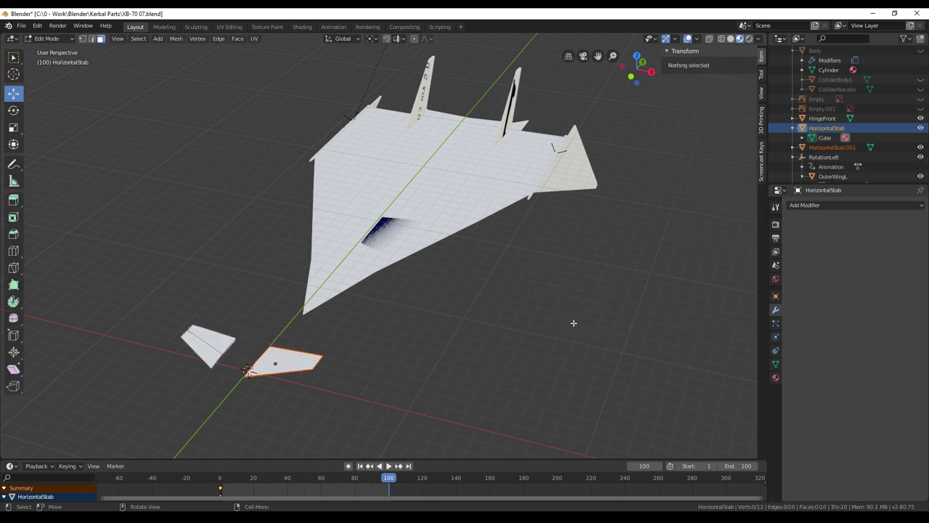
{"action": "left_click", "coordinate": [839, 147]}
{"action": "middle_click_drag", "start_coordinate": [436, 360], "coordinate": [447, 365]}
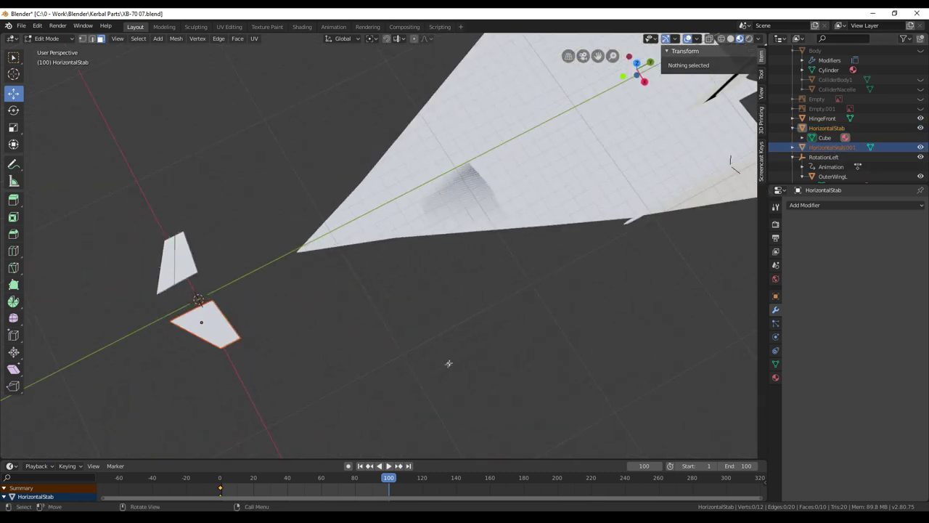
{"action": "key", "text": "Tab"}
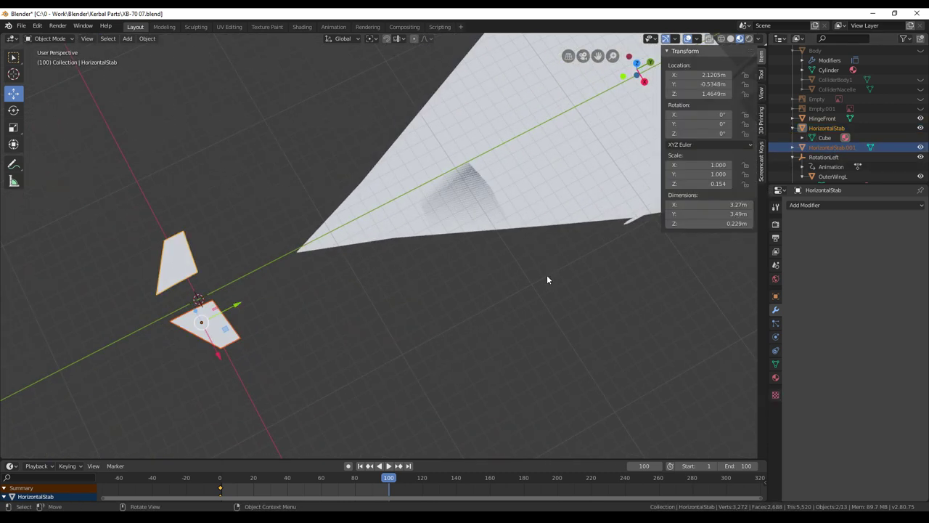
- Rename the HorizontalStab.001 object as HorizontalStabL
{"action": "left_click", "coordinate": [832, 148]}
{"action": "right_click", "coordinate": [832, 148]}
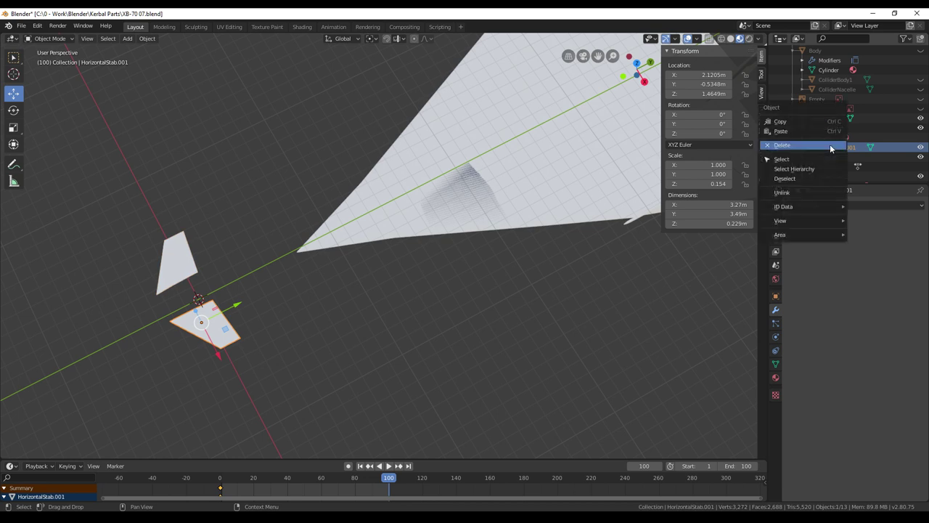
{"action": "left_click", "coordinate": [857, 148]}
{"action": "left_click", "coordinate": [857, 147]}
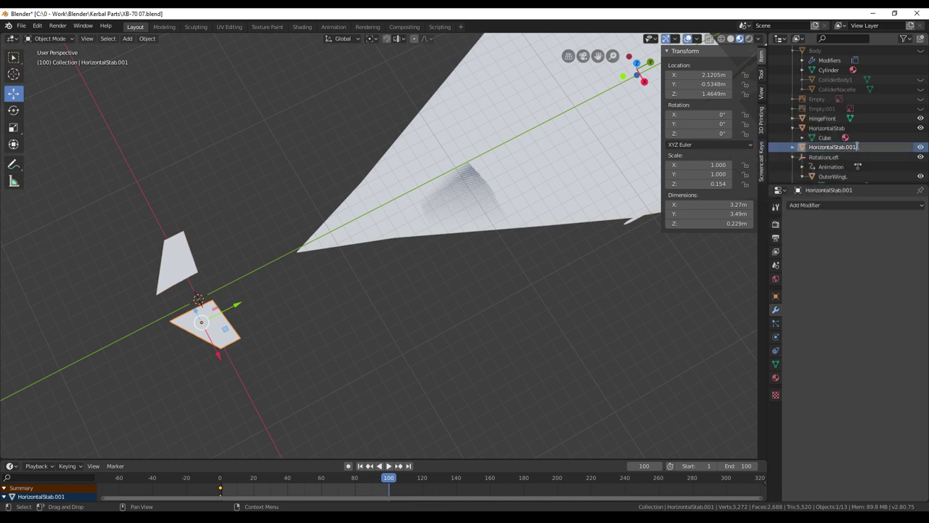
{"action": "type", "text": "L"}
{"action": "key", "text": "Return"}
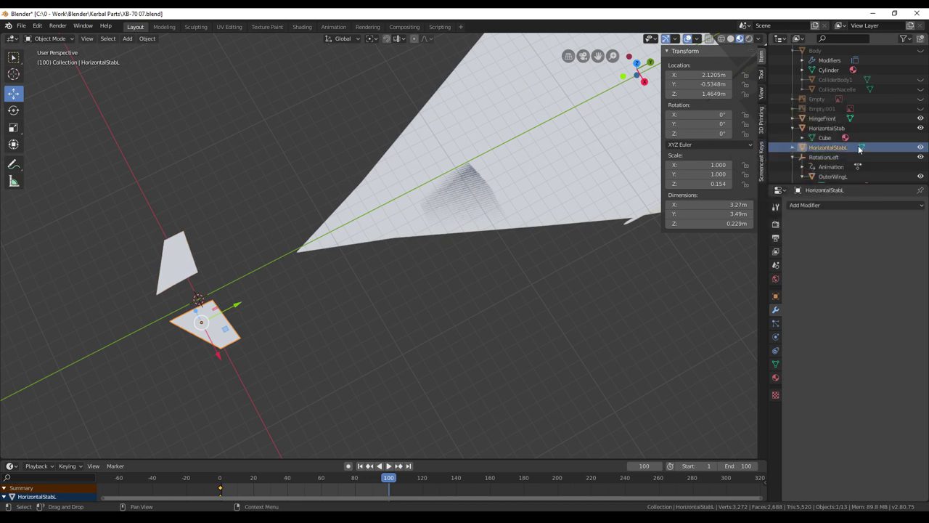
- Rename the remaining HorizontalStab object as HorizontalStabR
{"action": "left_click", "coordinate": [849, 129]}
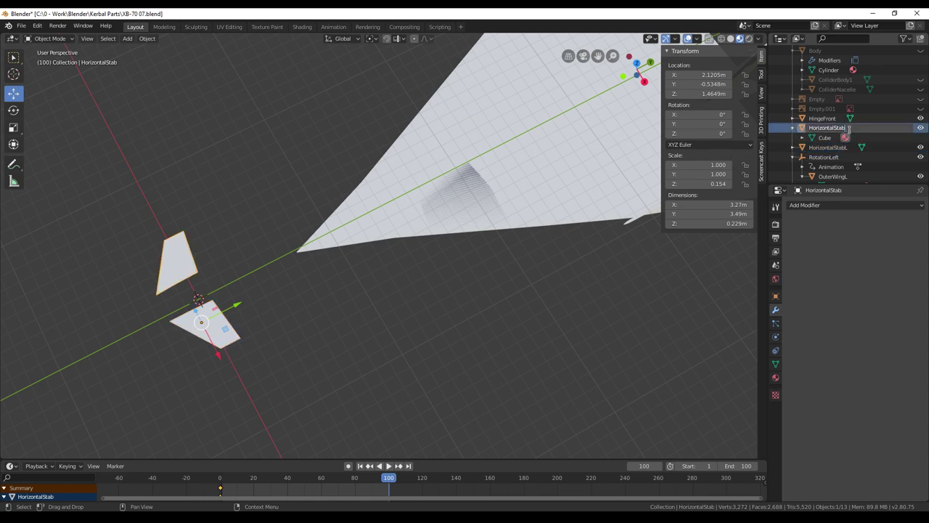
{"action": "double_click", "coordinate": [828, 127]}
{"action": "left_click", "coordinate": [851, 129]}
{"action": "type", "text": "R"}
{"action": "key", "text": "Return"}
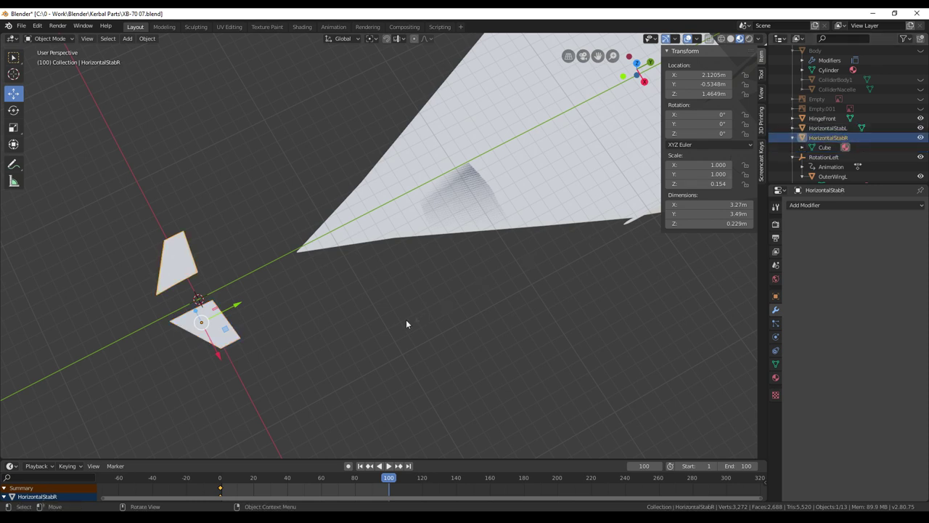
- Unhide the Body object in the scene alongside the two horizontal stabilizers
{"action": "scroll", "coordinate": [421, 305], "scroll_direction": "down", "scroll_amount": 4}
{"action": "middle_click_drag", "start_coordinate": [450, 276], "coordinate": [441, 328]}
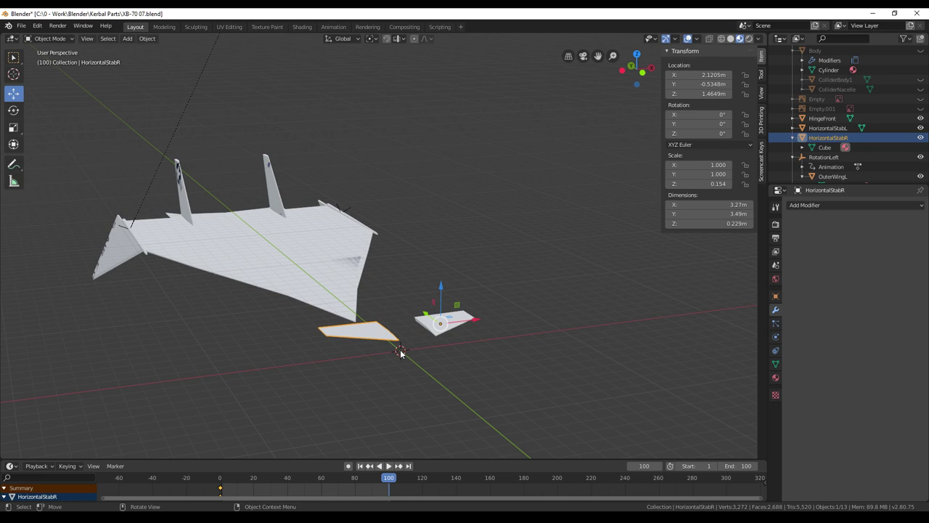
{"action": "middle_click_drag", "start_coordinate": [411, 329], "coordinate": [525, 301]}
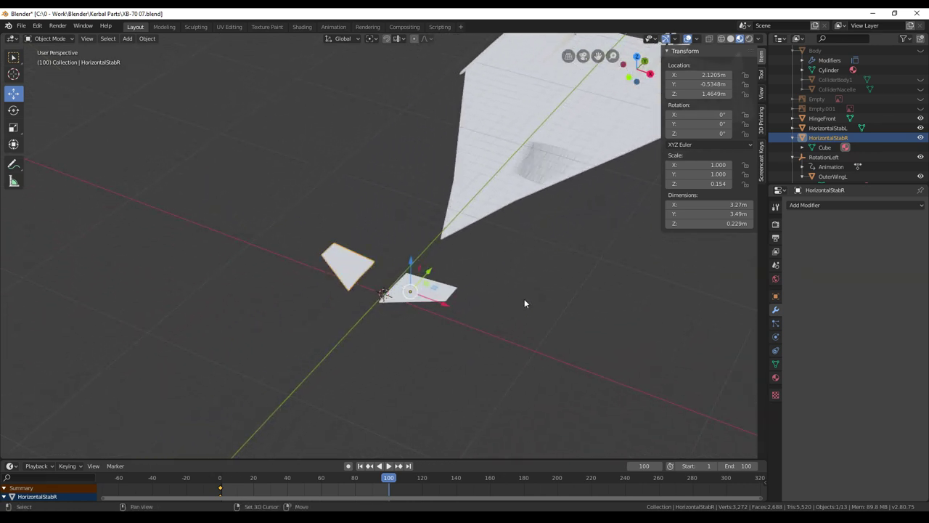
{"action": "scroll", "coordinate": [524, 301], "scroll_direction": "up", "scroll_amount": 3}
{"action": "middle_click_drag", "start_coordinate": [476, 351], "coordinate": [554, 319]}
{"action": "middle_click_drag", "start_coordinate": [470, 228], "coordinate": [555, 254]}
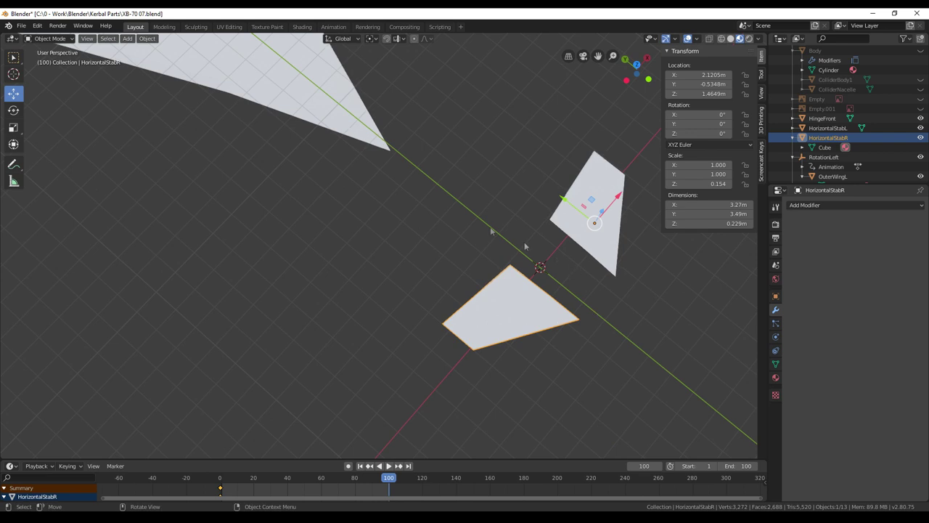
{"action": "middle_click_drag", "start_coordinate": [473, 237], "coordinate": [494, 256]}
{"action": "scroll", "coordinate": [890, 90], "scroll_direction": "up", "scroll_amount": 2}
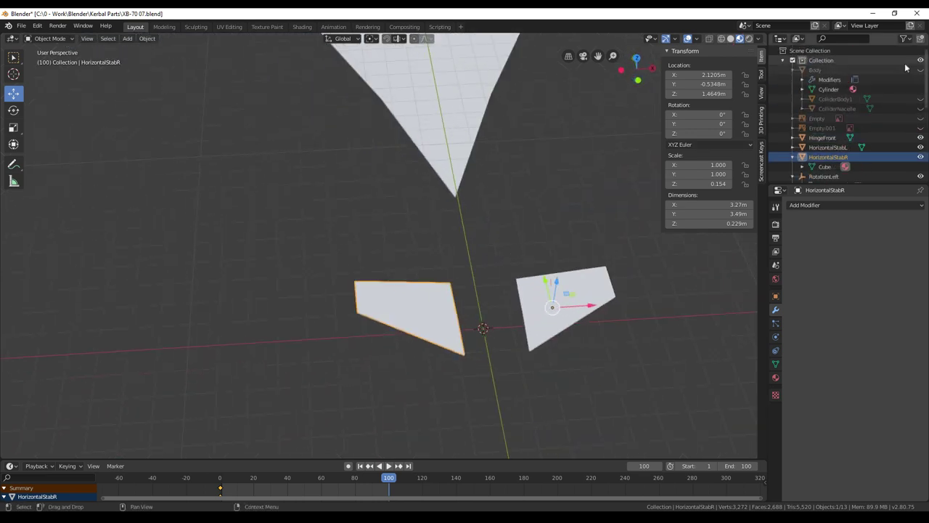
{"action": "left_click", "coordinate": [921, 70]}
- Place the 3D cursor at the root of the HorizontalStabL stabilizer, where it meets the fuselage
{"action": "middle_click_drag", "start_coordinate": [538, 312], "coordinate": [481, 292]}
{"action": "scroll", "coordinate": [426, 380], "scroll_direction": "up", "scroll_amount": 1}
{"action": "scroll", "coordinate": [541, 295], "scroll_direction": "up", "scroll_amount": 1}
{"action": "scroll", "coordinate": [481, 292], "scroll_direction": "up", "scroll_amount": 2}
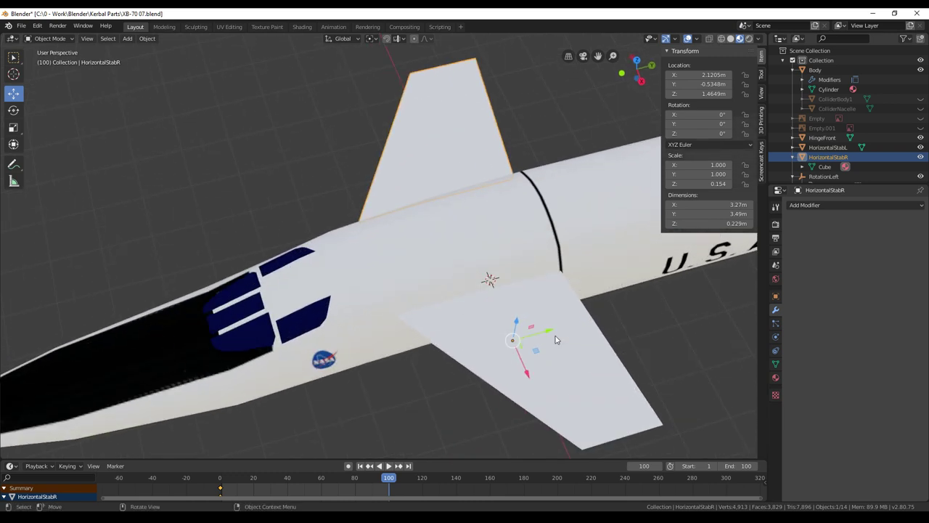
{"action": "right_click", "coordinate": [478, 291], "text": "shift"}
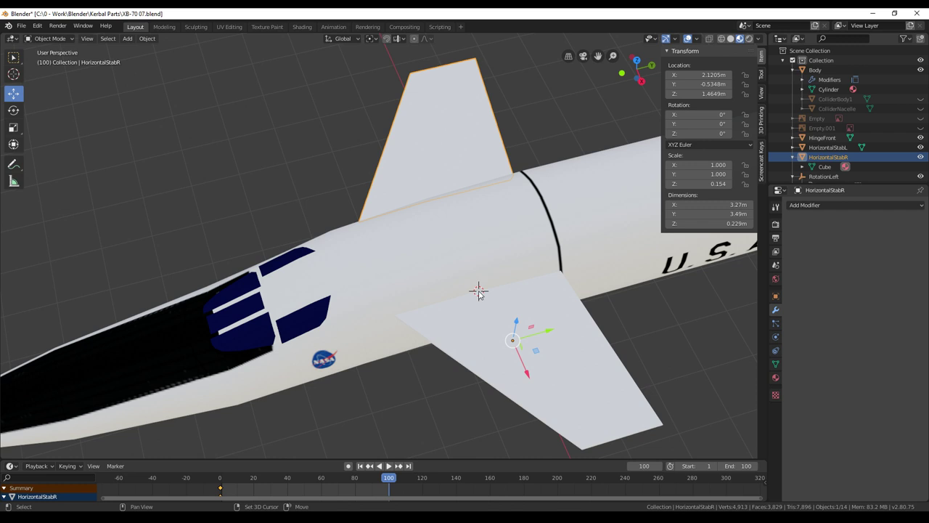
{"action": "middle_click_drag", "start_coordinate": [594, 321], "coordinate": [549, 300]}
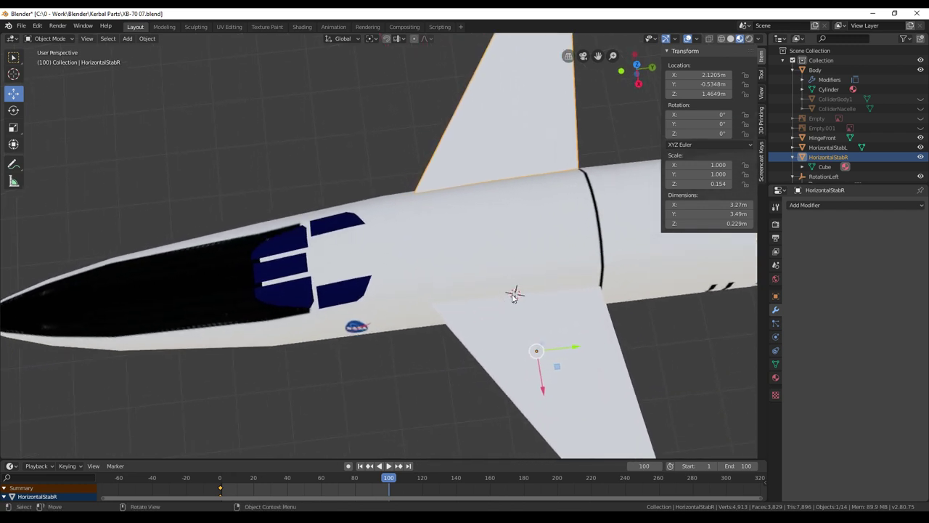
{"action": "middle_click_drag", "start_coordinate": [577, 337], "coordinate": [583, 264]}
{"action": "middle_click_drag", "start_coordinate": [570, 257], "coordinate": [578, 320]}
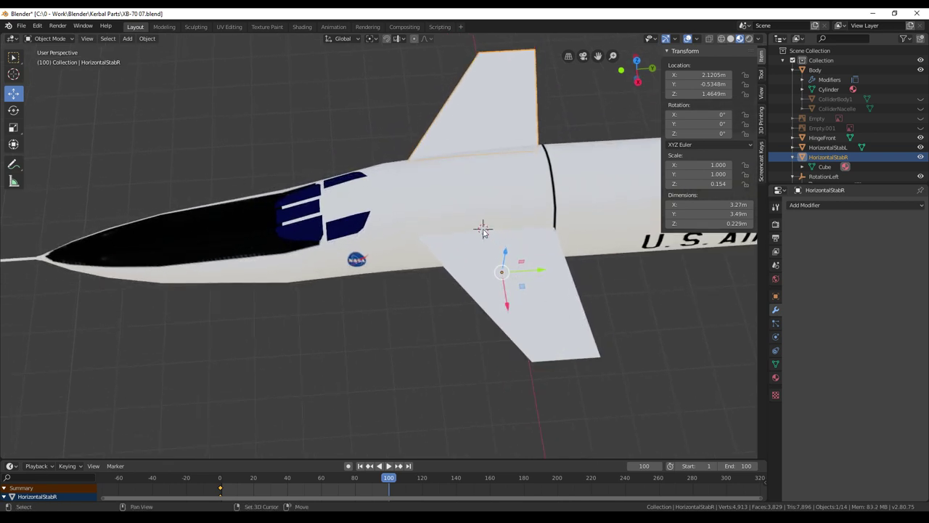
{"action": "right_click", "coordinate": [471, 231], "text": "shift"}
{"action": "right_click", "coordinate": [477, 230], "text": "shift"}
{"action": "middle_click_drag", "start_coordinate": [477, 232], "coordinate": [536, 373]}
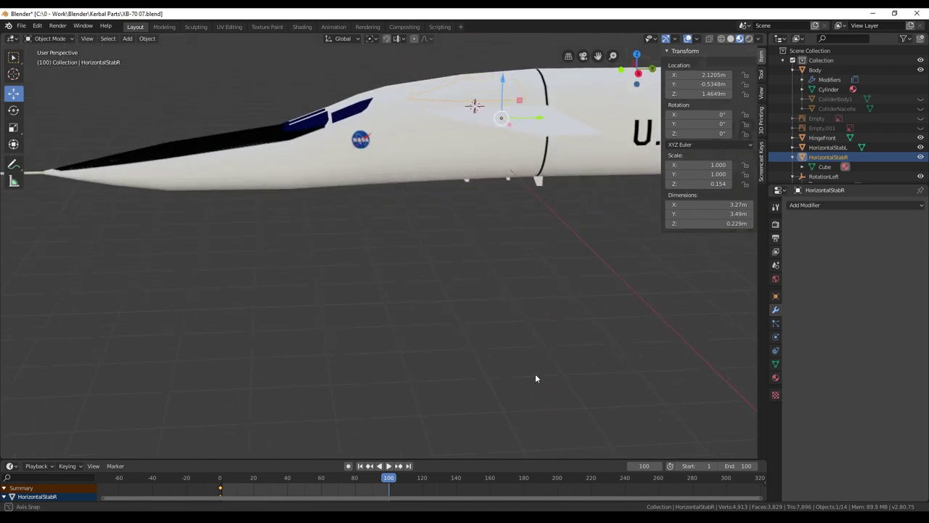
- Round the 3D cursor location to X 1.09 m, Y -0.95 m and Z 1.58 m
{"action": "left_click", "coordinate": [761, 93]}
{"action": "middle_click_drag", "start_coordinate": [637, 249], "coordinate": [633, 283]}
{"action": "key", "text": "minus"}
{"action": "middle_click_drag", "start_coordinate": [579, 292], "coordinate": [572, 339]}
{"action": "left_click", "coordinate": [712, 209]}
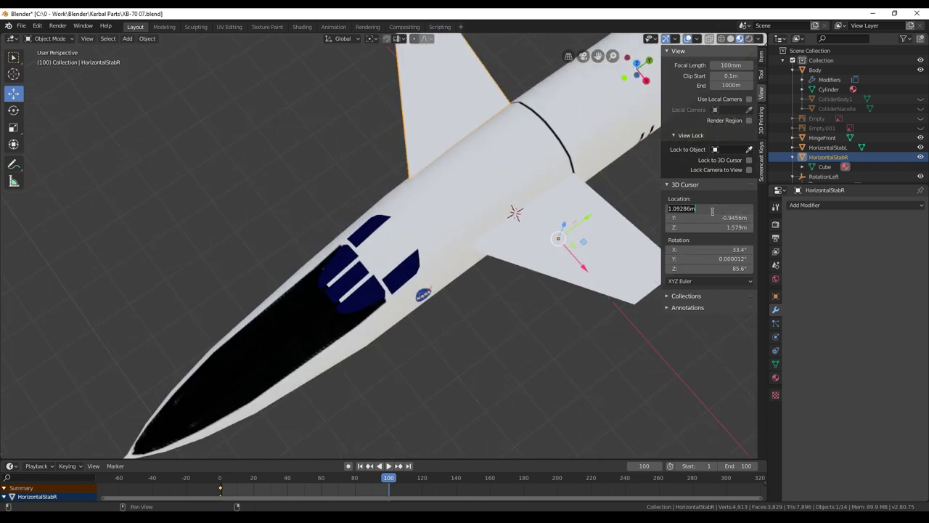
{"action": "type", "text": "1.09"}
{"action": "key", "text": "Return"}
{"action": "left_click", "coordinate": [724, 217]}
{"action": "key", "text": "BackSpace"}
{"action": "type", "text": "-.95"}
{"action": "left_click", "coordinate": [724, 227]}
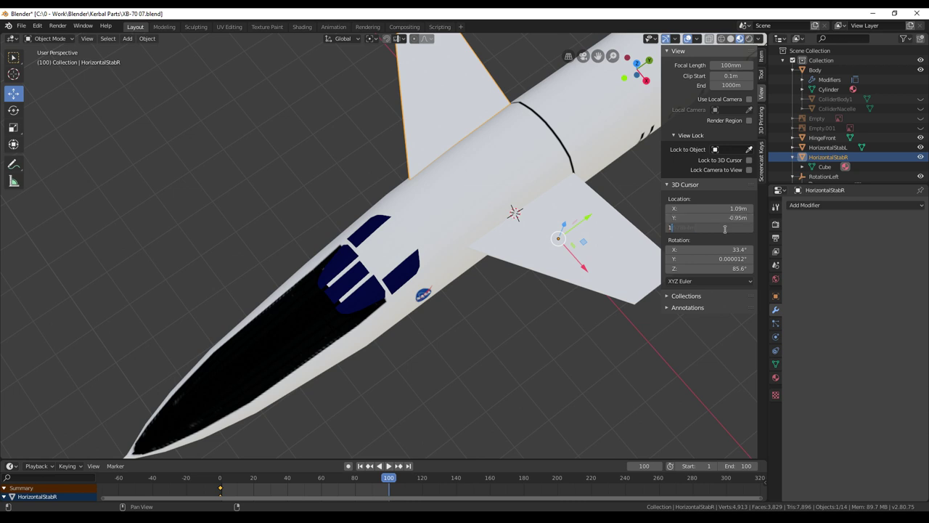
{"action": "key", "text": "Return"}
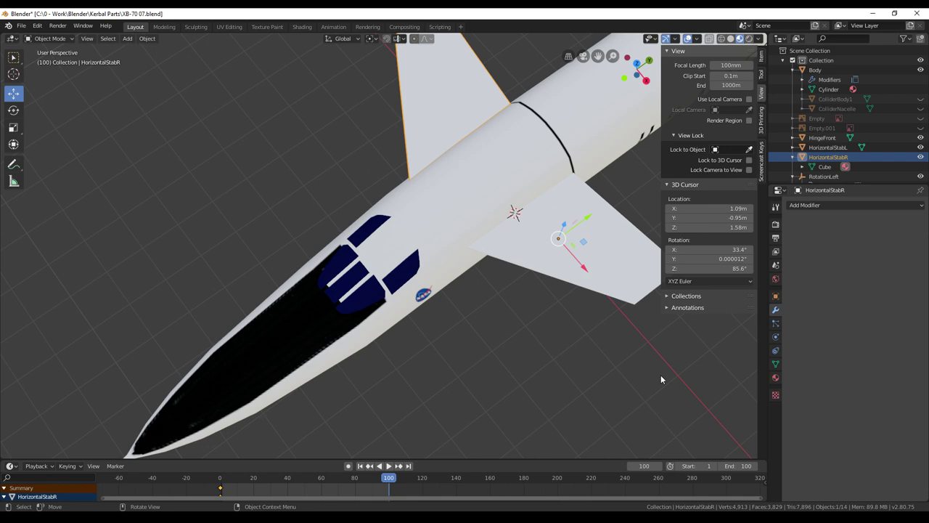
- Select the HorizontalStabL object and move it -1.09 m along the global X axis
{"action": "middle_click_drag", "start_coordinate": [632, 388], "coordinate": [438, 296]}
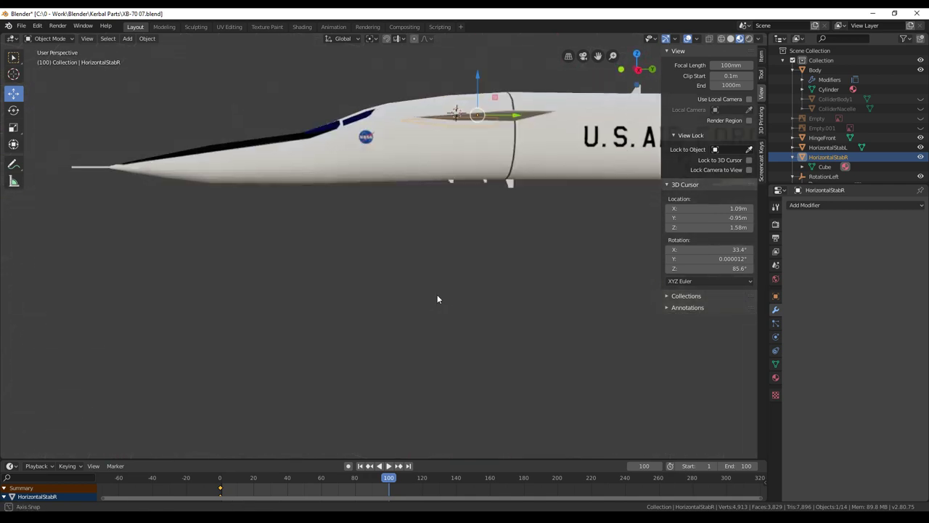
{"action": "middle_click_drag", "start_coordinate": [476, 134], "coordinate": [697, 218]}
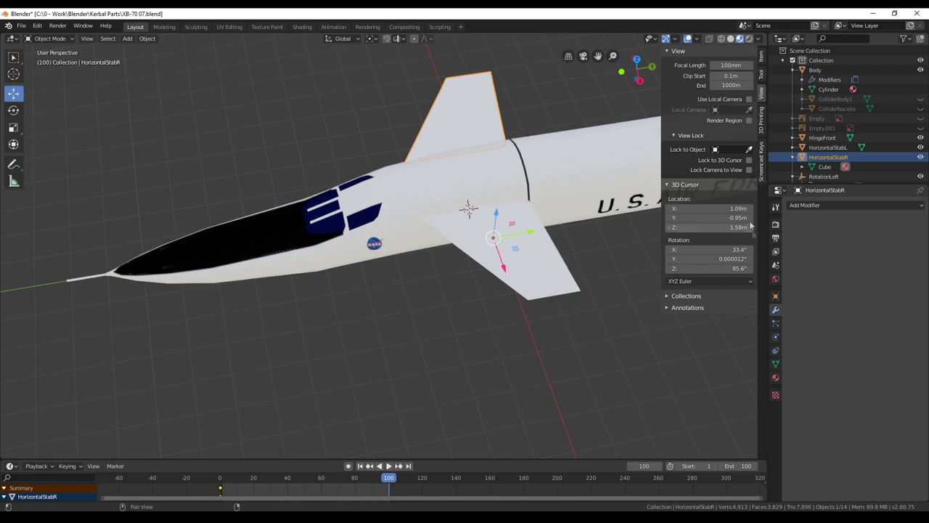
{"action": "middle_click_drag", "start_coordinate": [387, 377], "coordinate": [499, 307]}
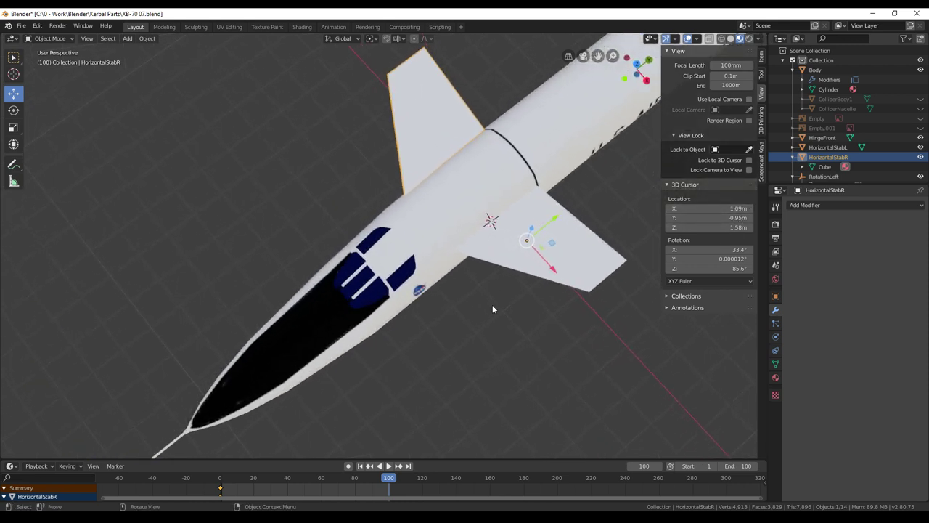
{"action": "scroll", "coordinate": [492, 308], "scroll_direction": "down", "scroll_amount": 2}
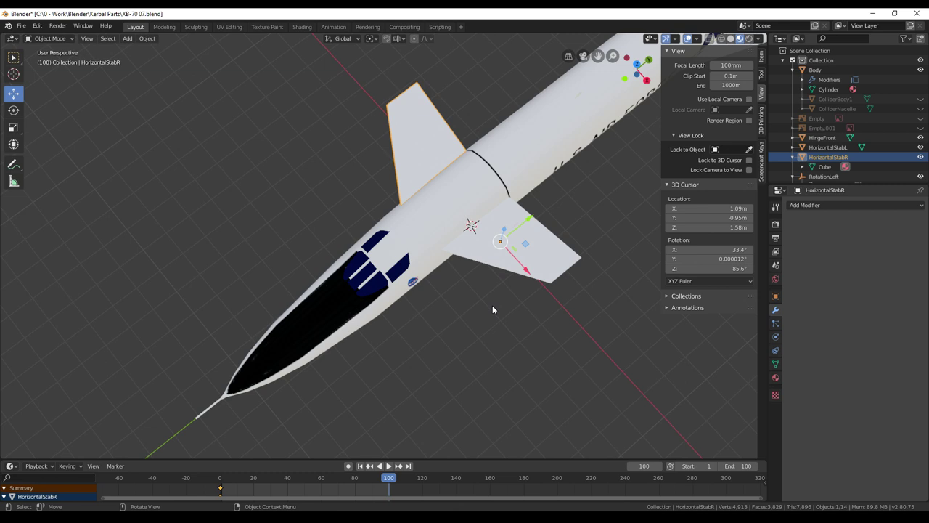
{"action": "scroll", "coordinate": [493, 307], "scroll_direction": "down", "scroll_amount": 3}
{"action": "middle_click_drag", "start_coordinate": [374, 287], "coordinate": [425, 236]}
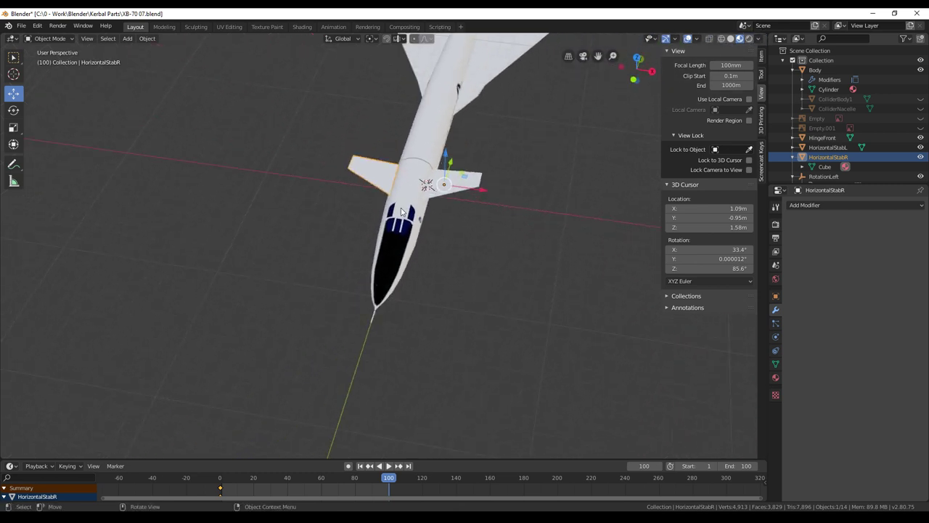
{"action": "middle_click_drag", "start_coordinate": [550, 243], "coordinate": [438, 268]}
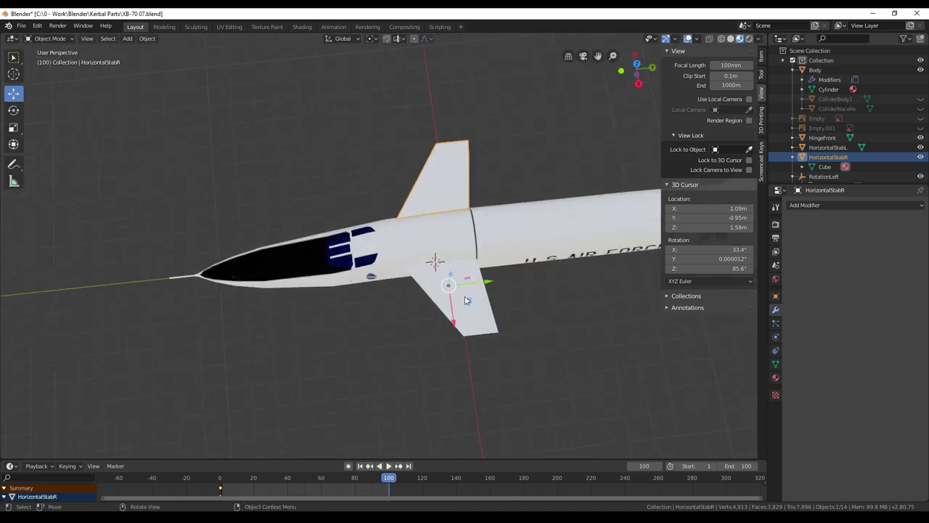
{"action": "left_click", "coordinate": [438, 286]}
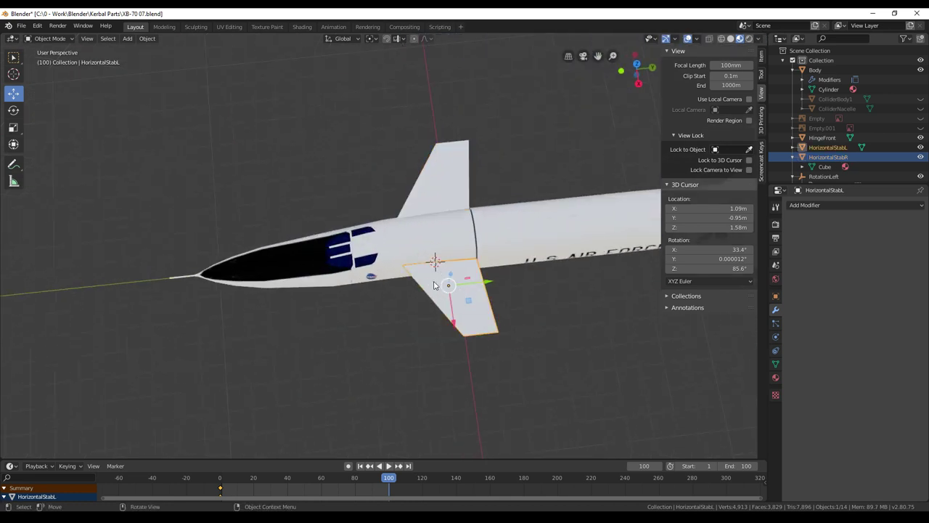
{"action": "middle_click_drag", "start_coordinate": [465, 327], "coordinate": [493, 354]}
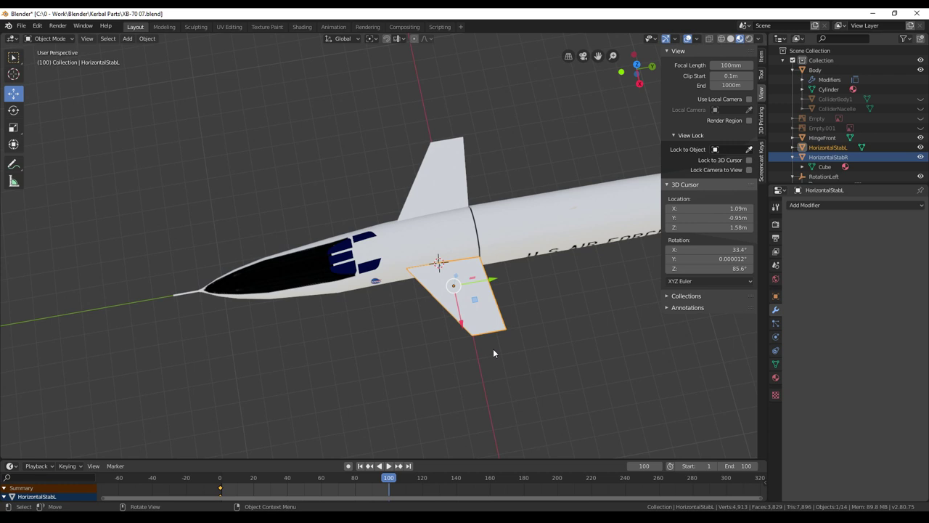
{"action": "middle_click_drag", "start_coordinate": [535, 353], "coordinate": [538, 346]}
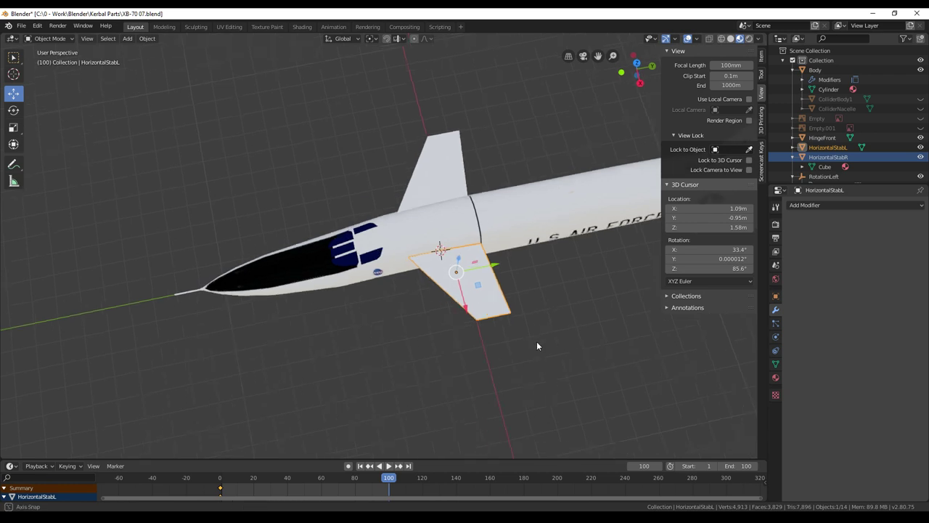
{"action": "key", "text": "g"}
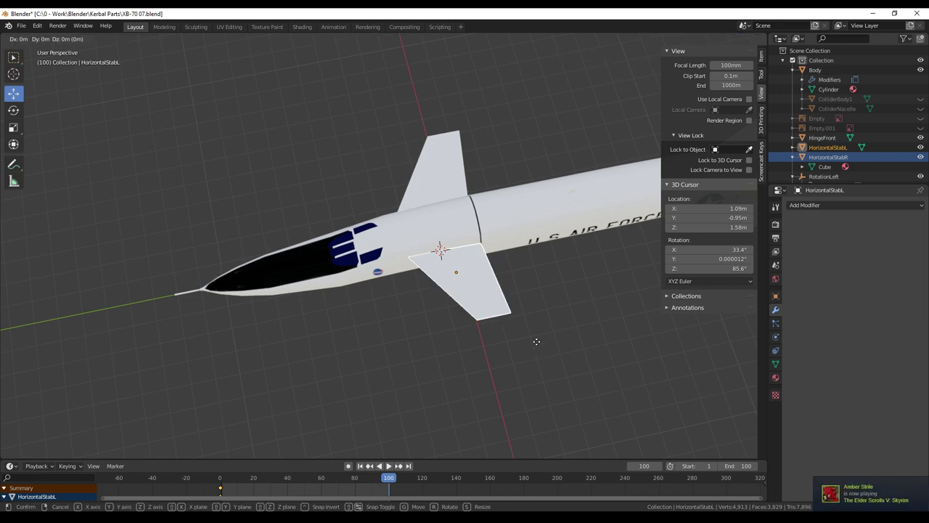
{"action": "key", "text": "x"}
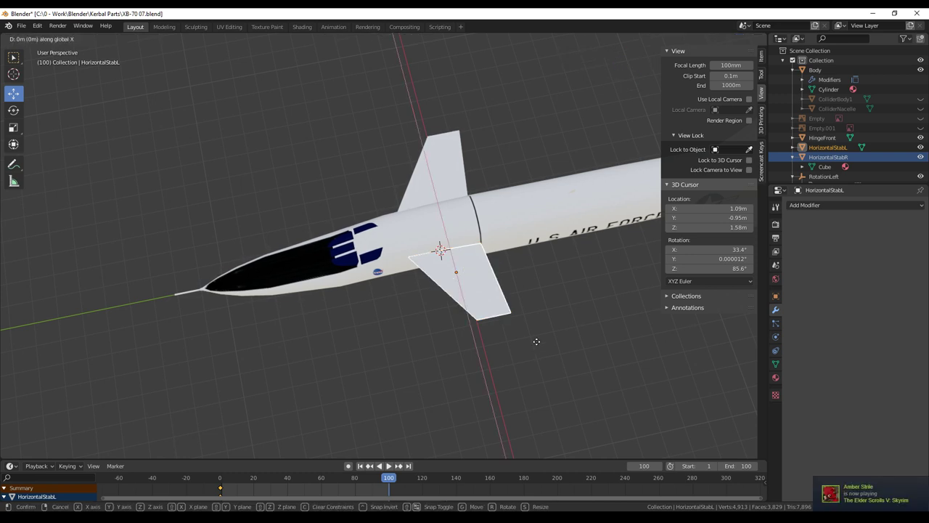
{"action": "type", "text": "-1.09"}
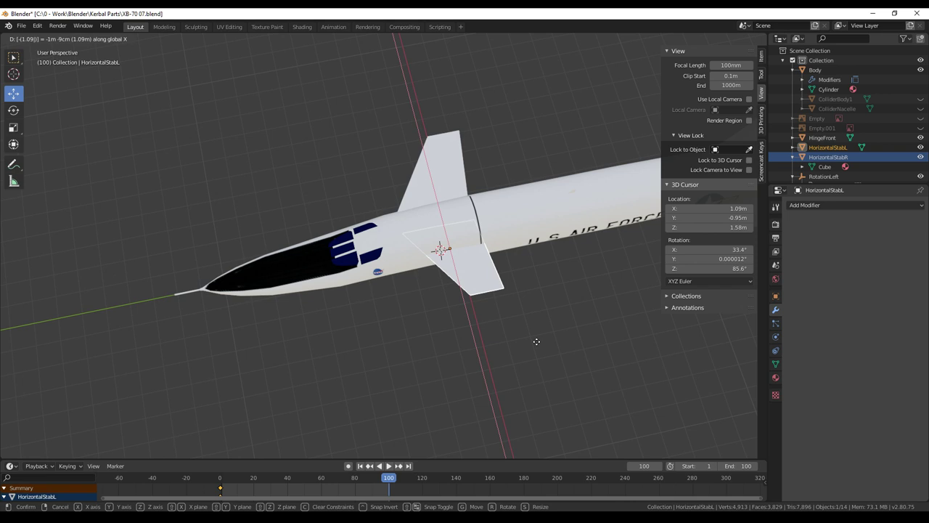
{"action": "key", "text": "Return"}
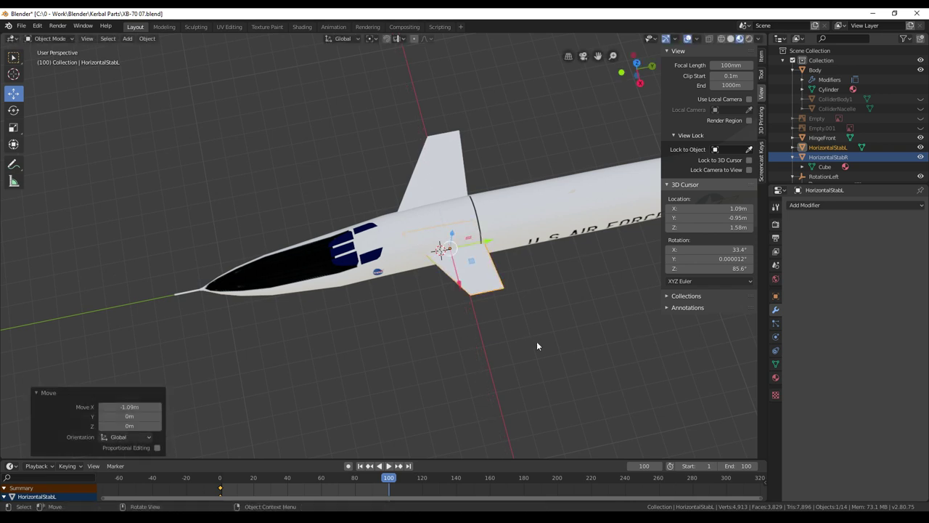
- Move the HorizontalStabL object 0.95 m along the global Y axis and -1.58 m along the Z axis
{"action": "key", "text": "g"}
{"action": "key", "text": "y"}
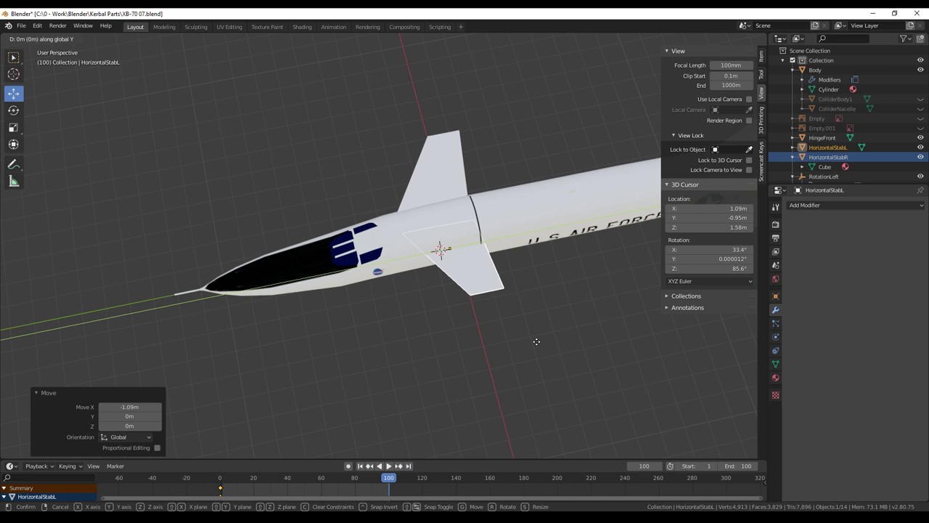
{"action": "type", "text": "0.95"}
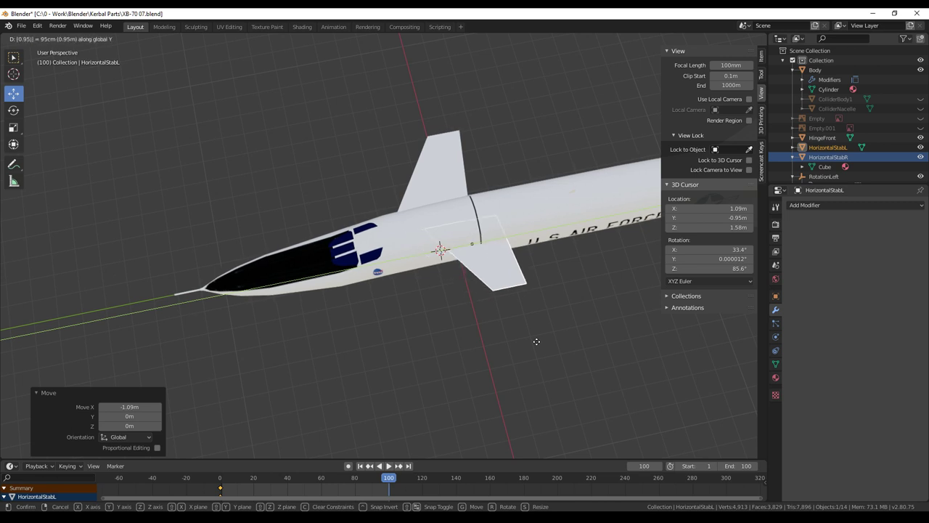
{"action": "key", "text": "Return"}
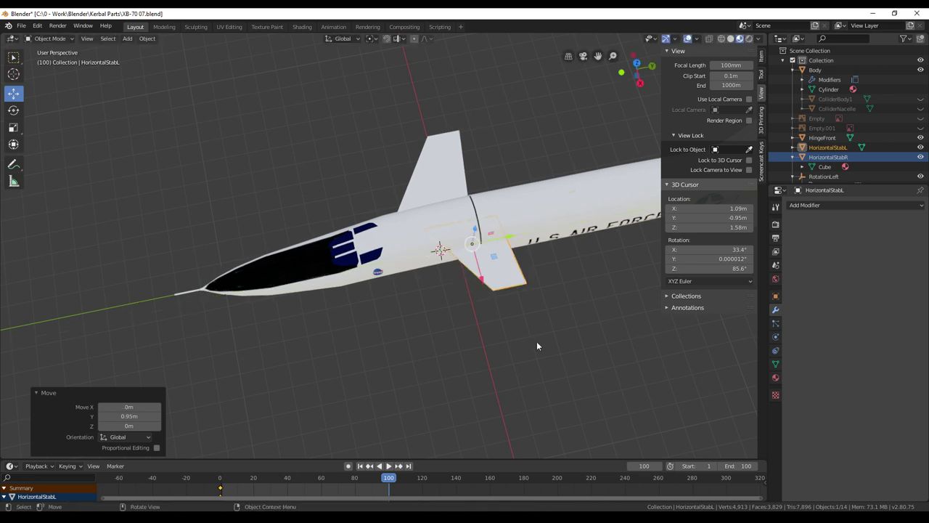
{"action": "key", "text": "g"}
{"action": "key", "text": "z"}
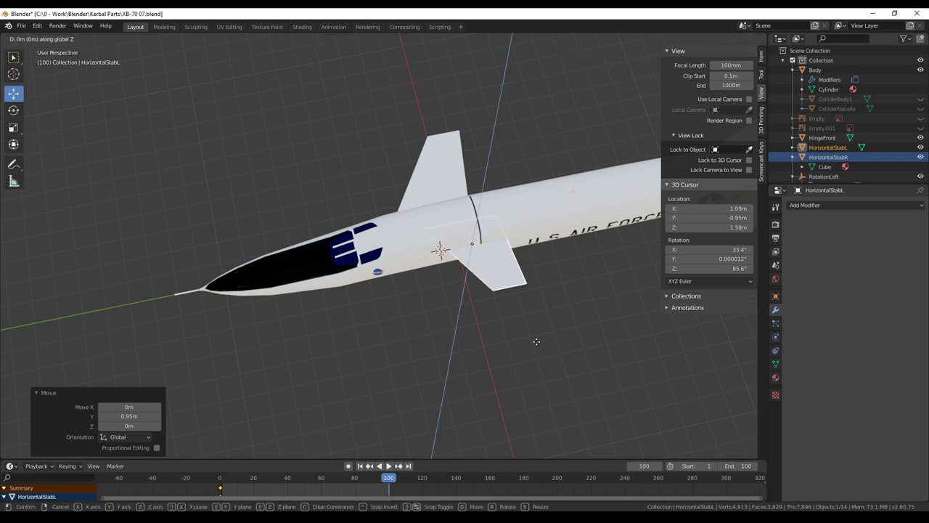
{"action": "type", "text": "-1.58"}
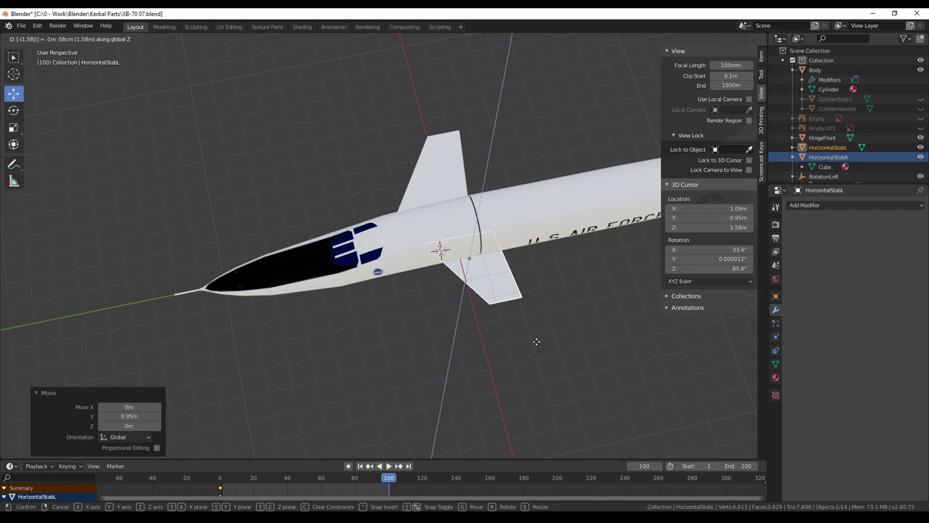
{"action": "key", "text": "Return"}
- Examine the moved HorizontalStabL from below and above, and display its transform values
{"action": "middle_click_drag", "start_coordinate": [624, 339], "coordinate": [509, 214]}
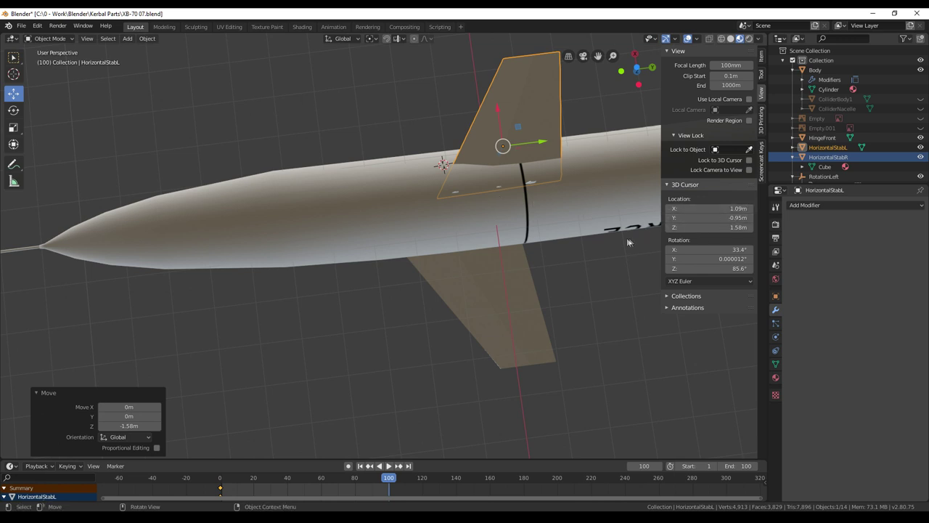
{"action": "middle_click_drag", "start_coordinate": [592, 301], "coordinate": [576, 363]}
{"action": "right_click", "coordinate": [500, 323]}
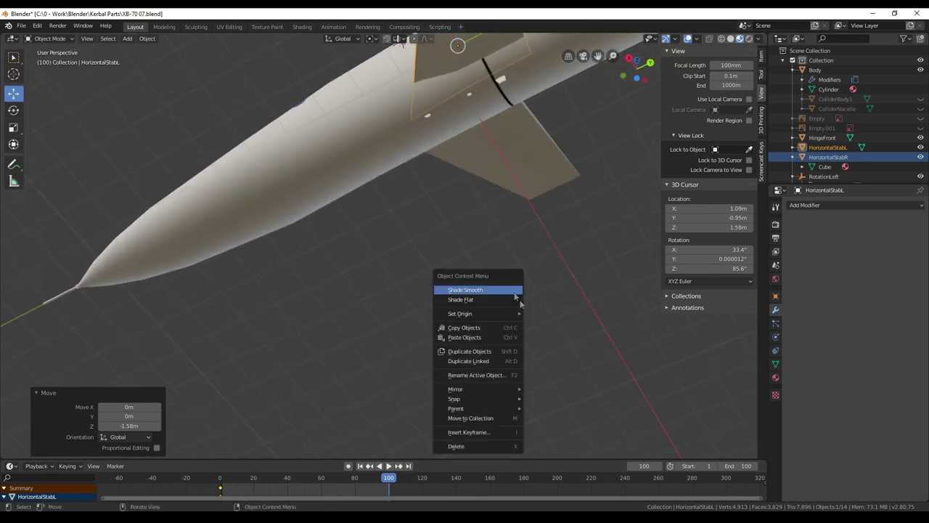
{"action": "middle_click_drag", "start_coordinate": [531, 284], "coordinate": [638, 276]}
{"action": "left_click", "coordinate": [760, 56]}
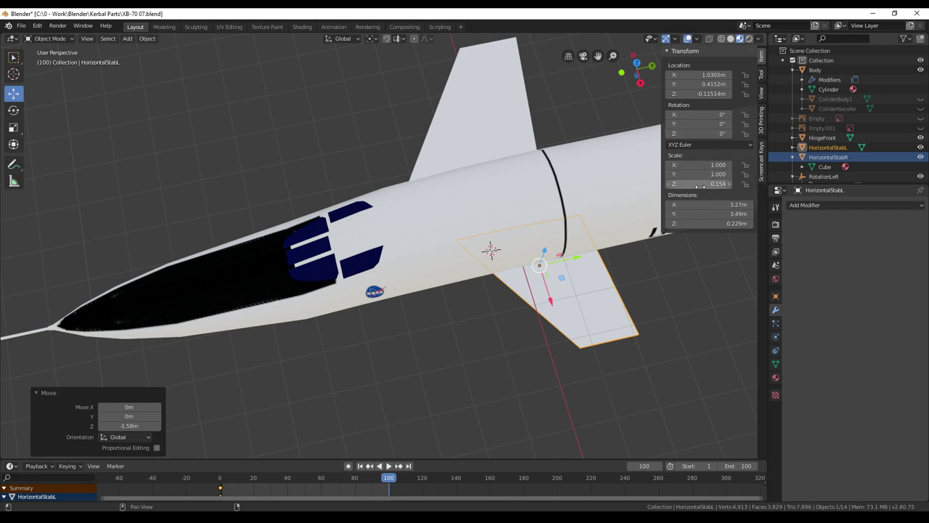
- Apply the scale and then the location transform to the HorizontalStabL object
{"action": "key", "text": "ctrl+a"}
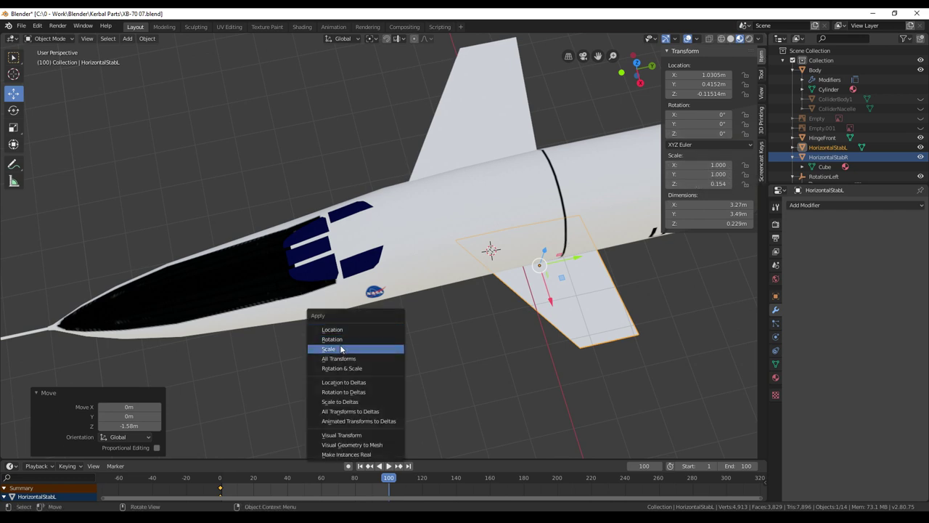
{"action": "left_click", "coordinate": [341, 349]}
{"action": "key", "text": "ctrl+a"}
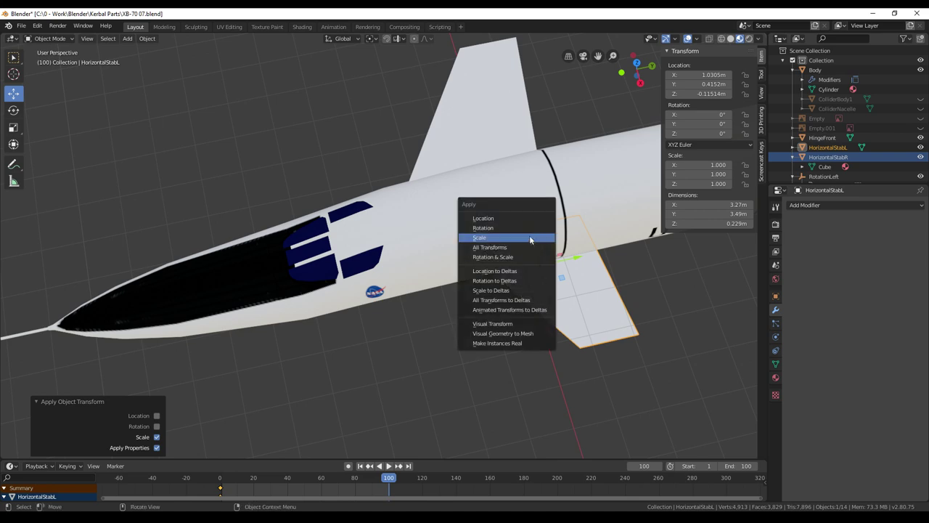
{"action": "left_click", "coordinate": [525, 218]}
{"action": "middle_click_drag", "start_coordinate": [538, 311], "coordinate": [479, 375]}
{"action": "scroll", "coordinate": [481, 366], "scroll_direction": "down", "scroll_amount": 5}
{"action": "middle_click_drag", "start_coordinate": [494, 373], "coordinate": [435, 306]}
{"action": "middle_click_drag", "start_coordinate": [536, 266], "coordinate": [499, 371]}
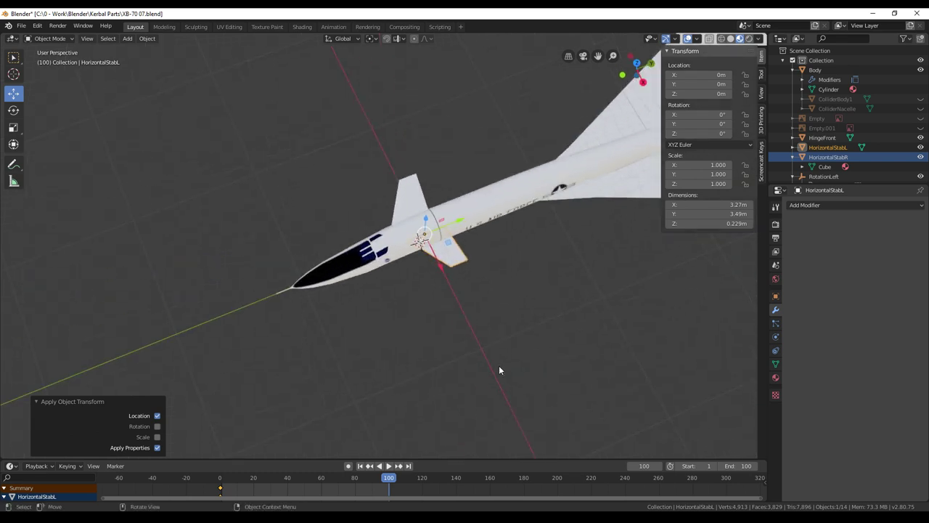
{"action": "scroll", "coordinate": [499, 370], "scroll_direction": "up", "scroll_amount": 2}
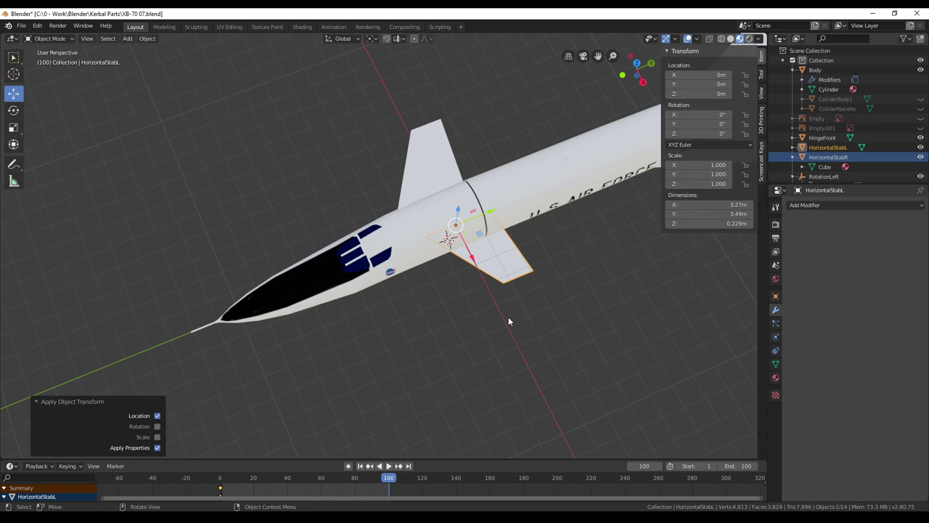
{"action": "middle_click_drag", "start_coordinate": [531, 382], "coordinate": [527, 313]}
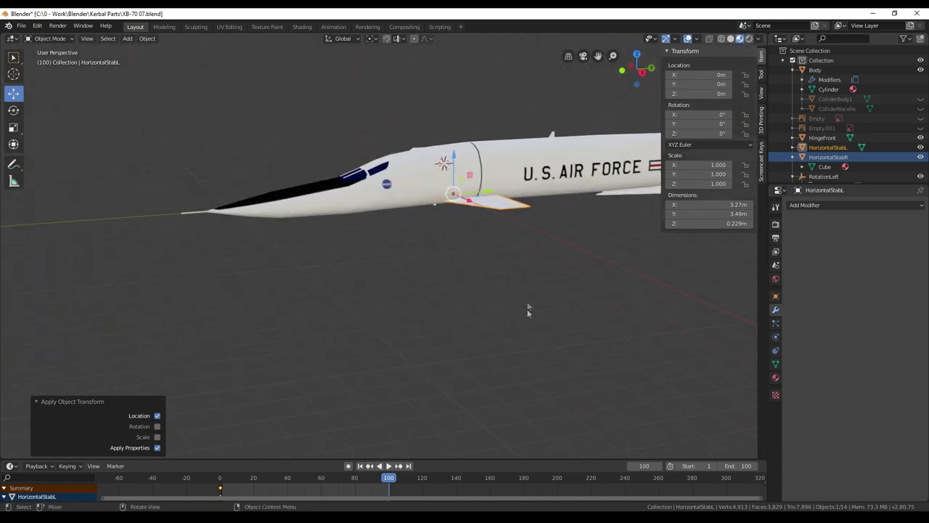
- Export only the selected HorizontalStabL object as Collada, overwriting XB-70HSL.dae in the Kerbal Parts folder
{"action": "left_click", "coordinate": [793, 148]}
{"action": "left_click", "coordinate": [792, 146]}
{"action": "left_click", "coordinate": [21, 26]}
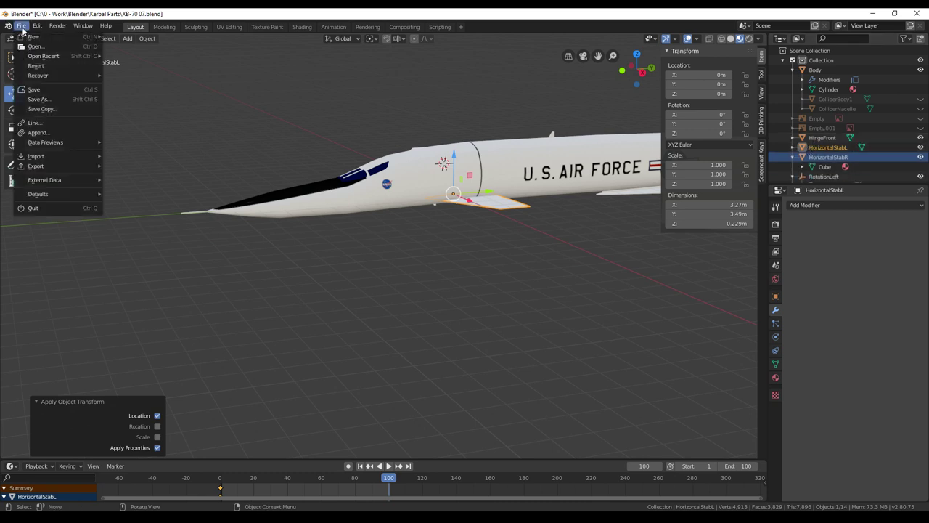
{"action": "mouse_move", "coordinate": [51, 167]}
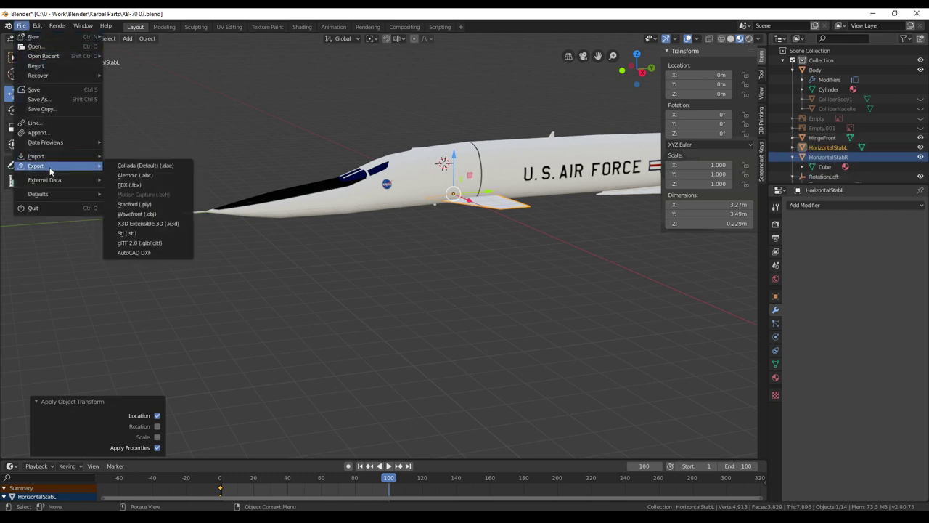
{"action": "left_click", "coordinate": [140, 165]}
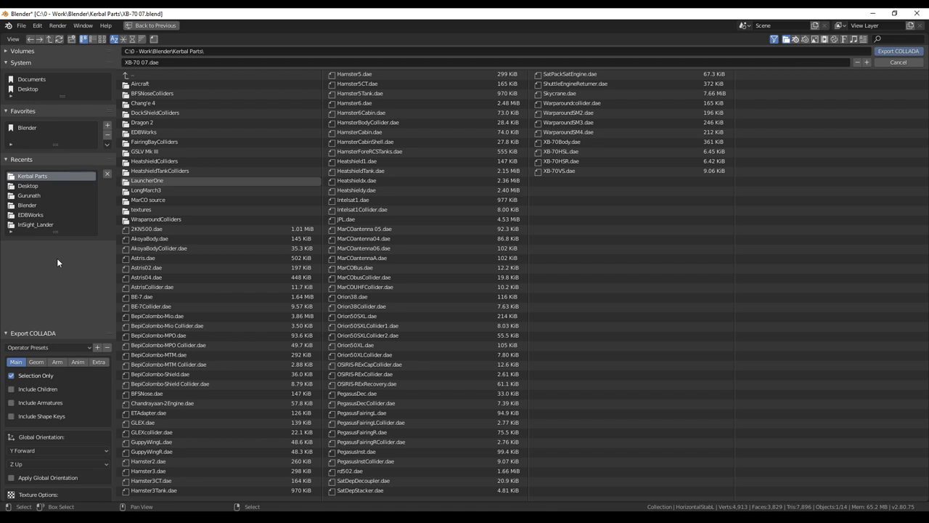
{"action": "left_click", "coordinate": [559, 152]}
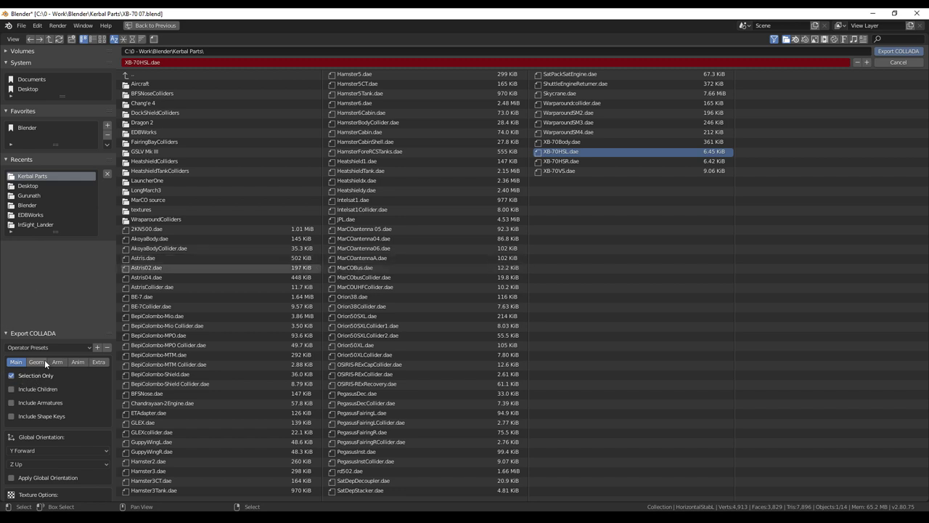
{"action": "left_click", "coordinate": [38, 361]}
{"action": "left_click", "coordinate": [53, 361]}
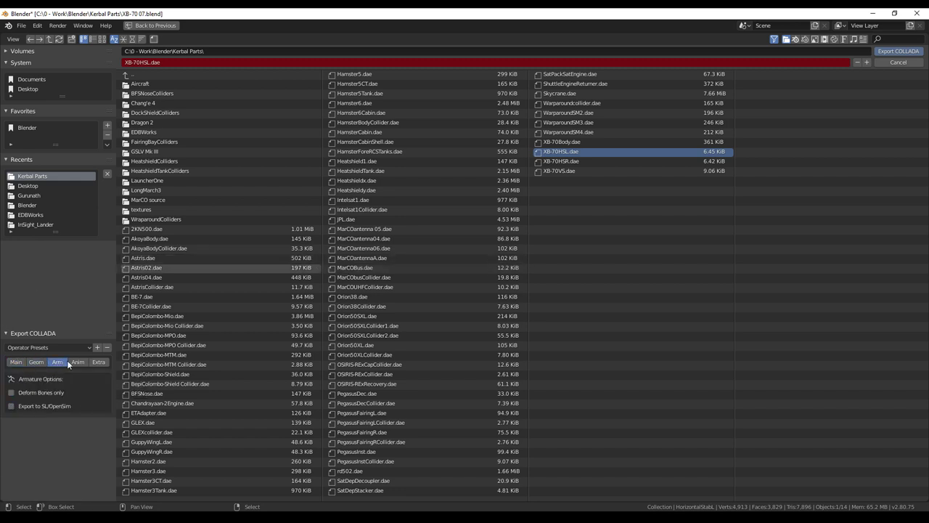
{"action": "left_click", "coordinate": [76, 361]}
{"action": "left_click", "coordinate": [94, 362]}
{"action": "left_click", "coordinate": [15, 361]}
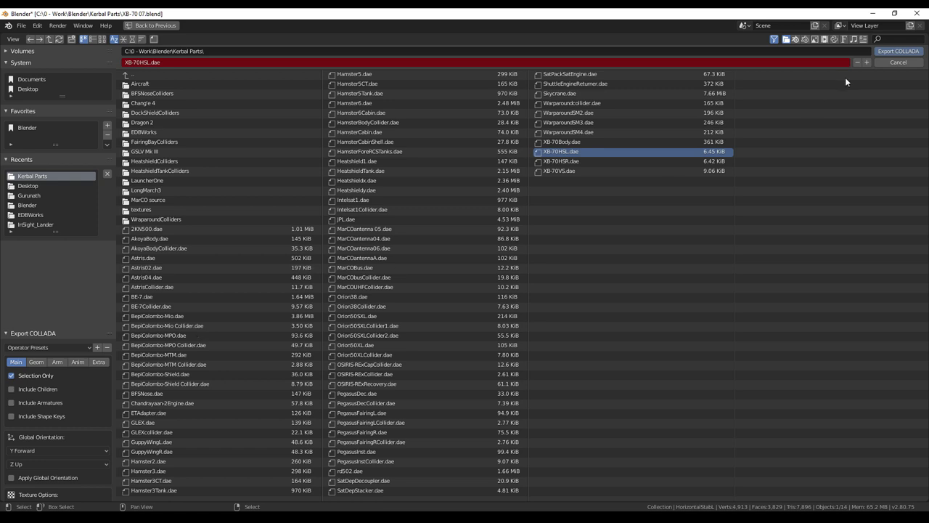
{"action": "left_click", "coordinate": [882, 51]}
- Hide the HorizontalStabL object and select HorizontalStabR instead
{"action": "middle_click_drag", "start_coordinate": [429, 281], "coordinate": [453, 329]}
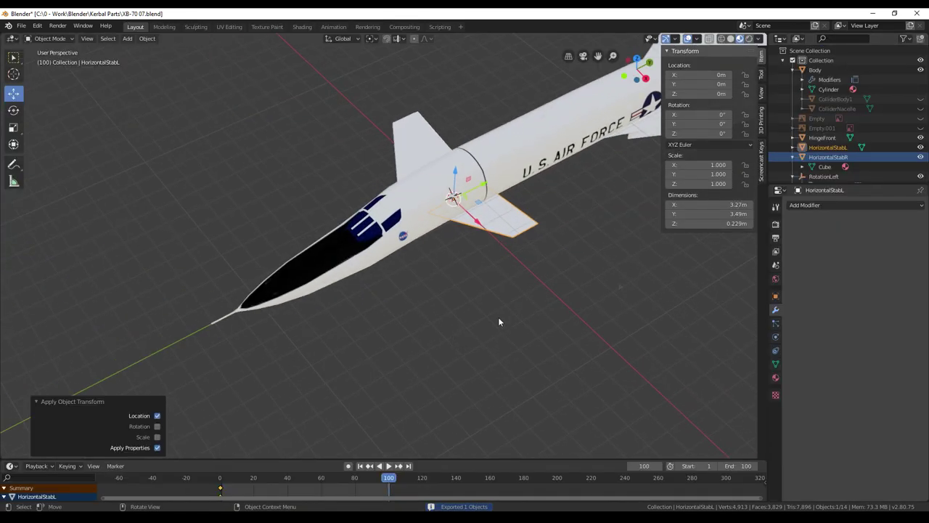
{"action": "left_click", "coordinate": [921, 147]}
{"action": "left_click", "coordinate": [829, 157]}
{"action": "middle_click_drag", "start_coordinate": [372, 383], "coordinate": [480, 261]}
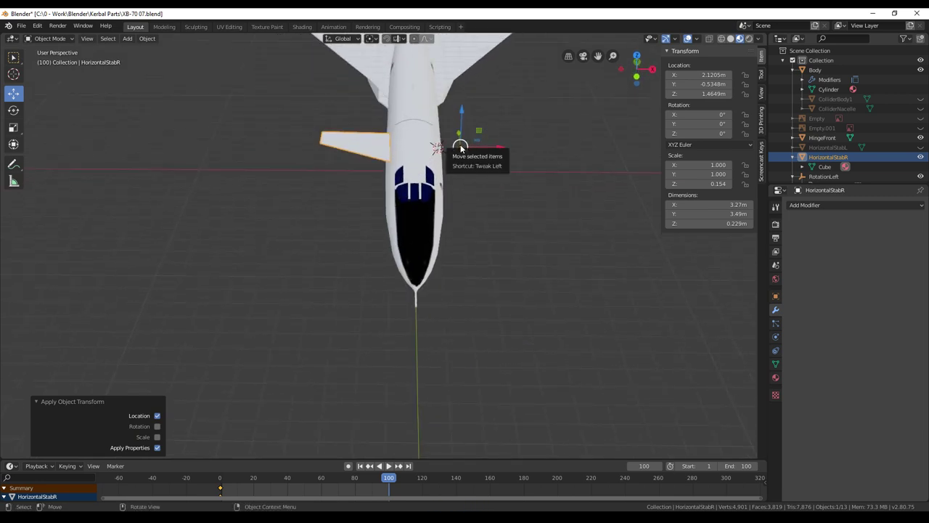
{"action": "middle_click_drag", "start_coordinate": [462, 146], "coordinate": [470, 212]}
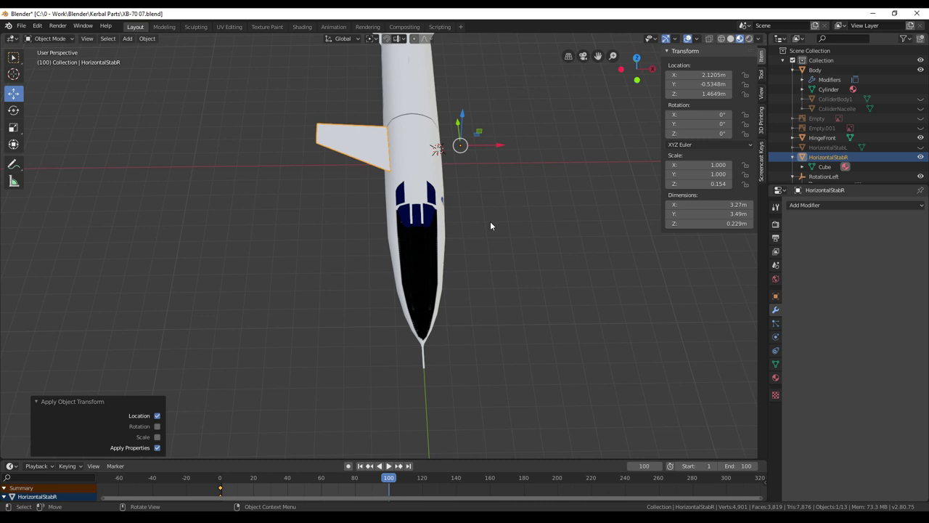
- Move the HorizontalStabR object 1.09 m along the global X axis and 0.95 m along the global Y axis
{"action": "key", "text": "g"}
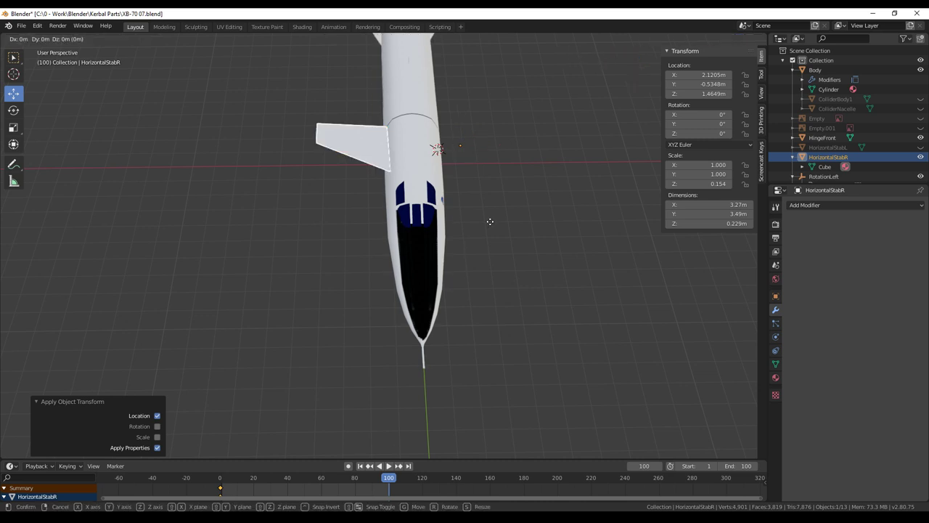
{"action": "key", "text": "x"}
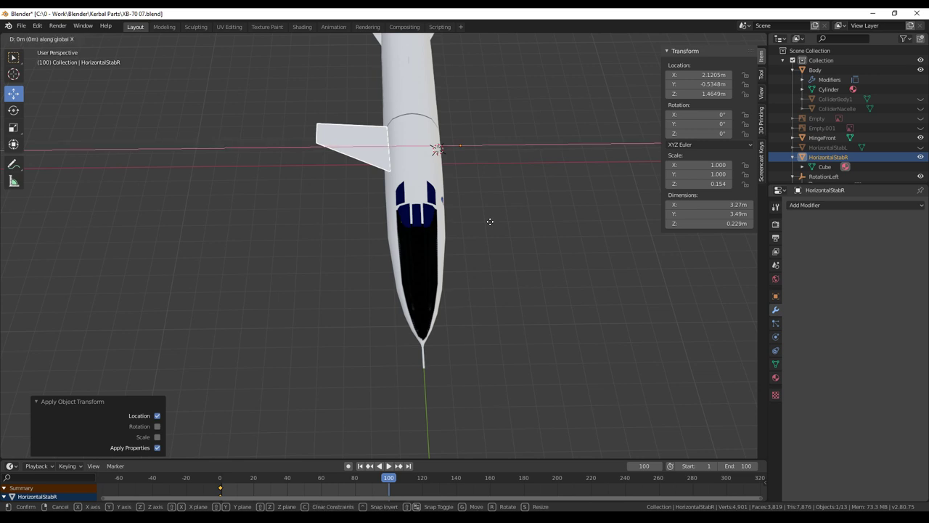
{"action": "type", "text": "1.09"}
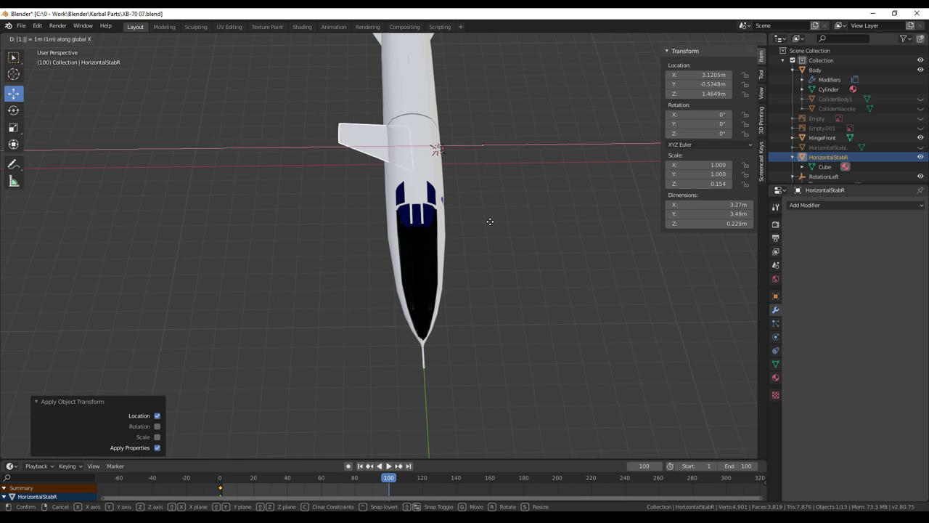
{"action": "key", "text": "Return"}
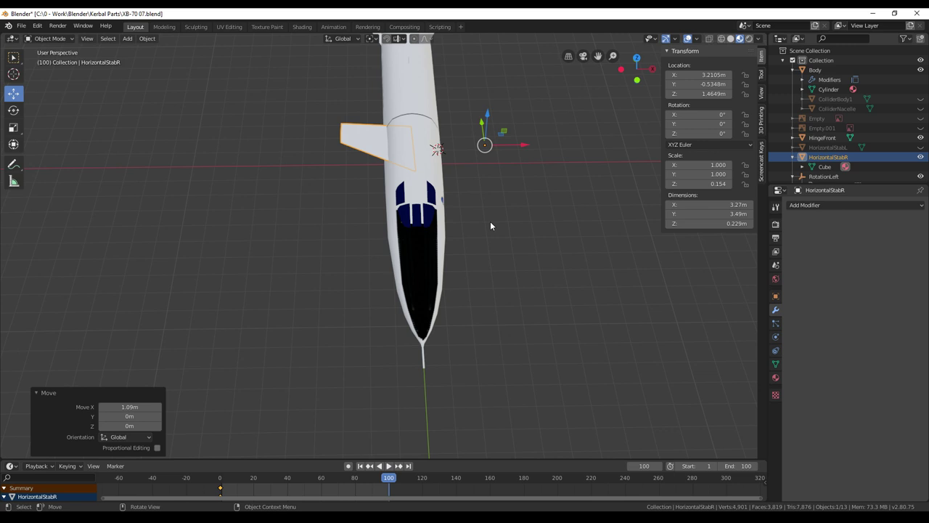
{"action": "key", "text": "g"}
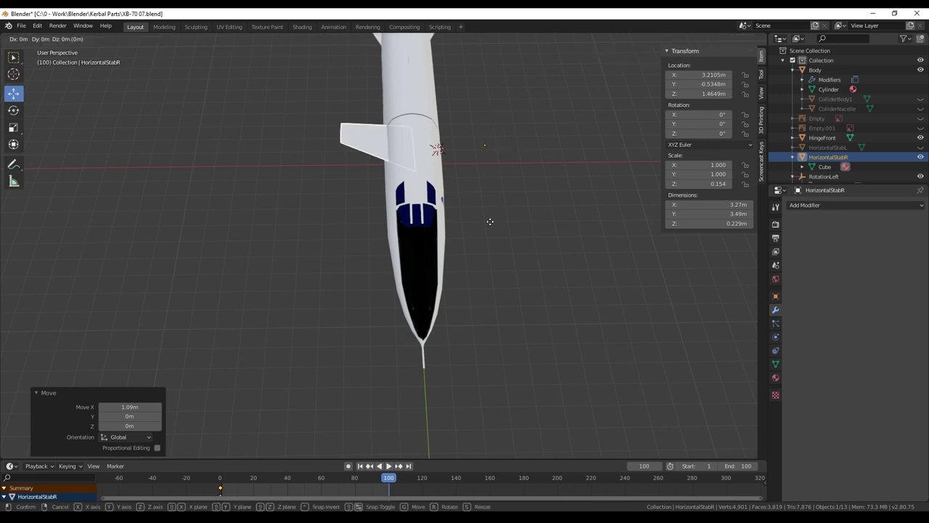
{"action": "type", "text": "y0.95"}
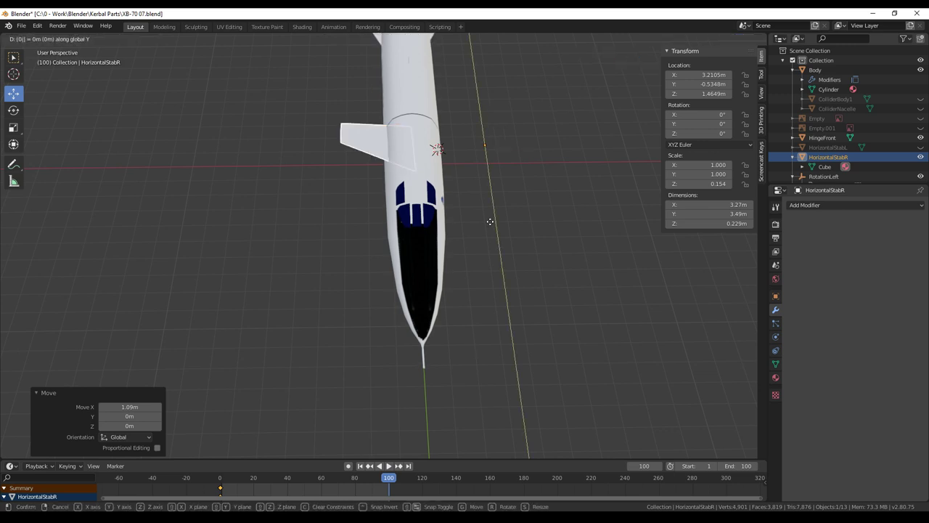
{"action": "key", "text": "Return"}
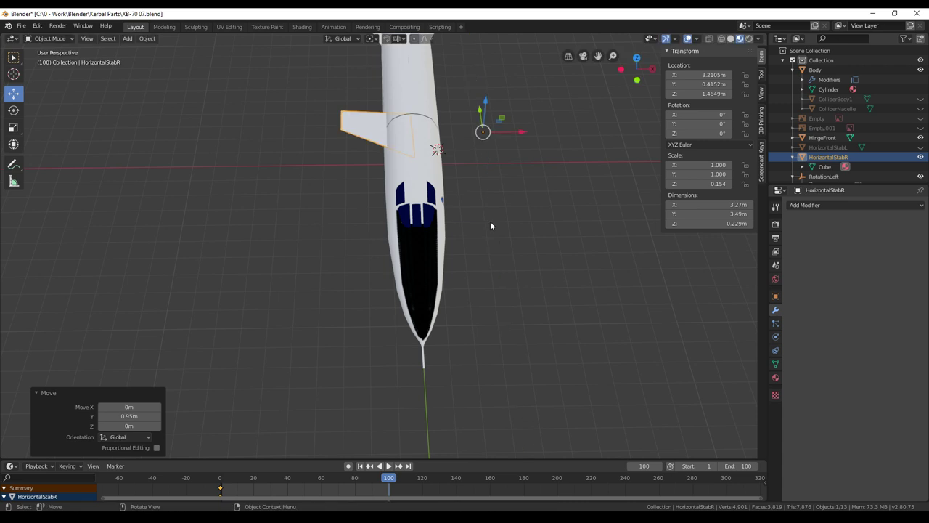
- Move the HorizontalStabR object -1.58 m along the global Z axis
{"action": "key", "text": "g"}
{"action": "key", "text": "z"}
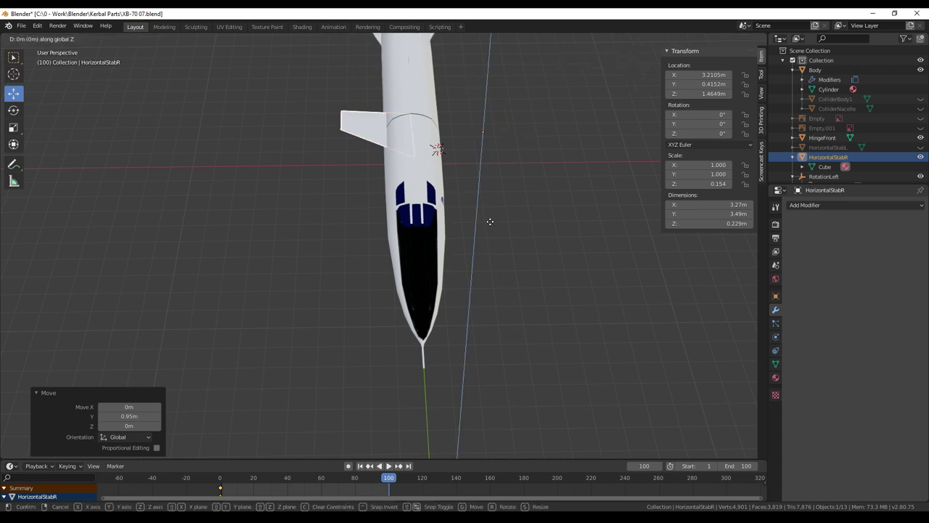
{"action": "type", "text": "0.2"}
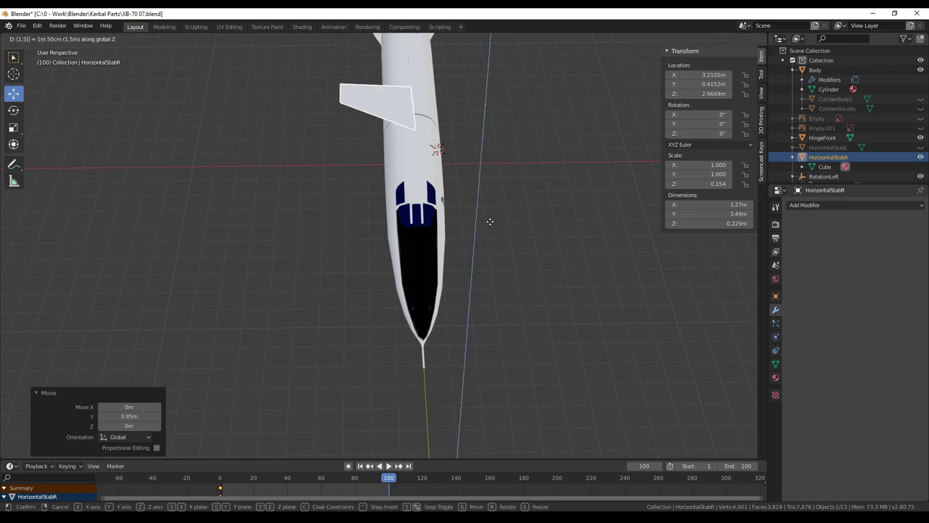
{"action": "key", "text": "BackSpace"}
{"action": "key", "text": "BackSpace"}
{"action": "key", "text": "BackSpace"}
{"action": "type", "text": "-(1"}
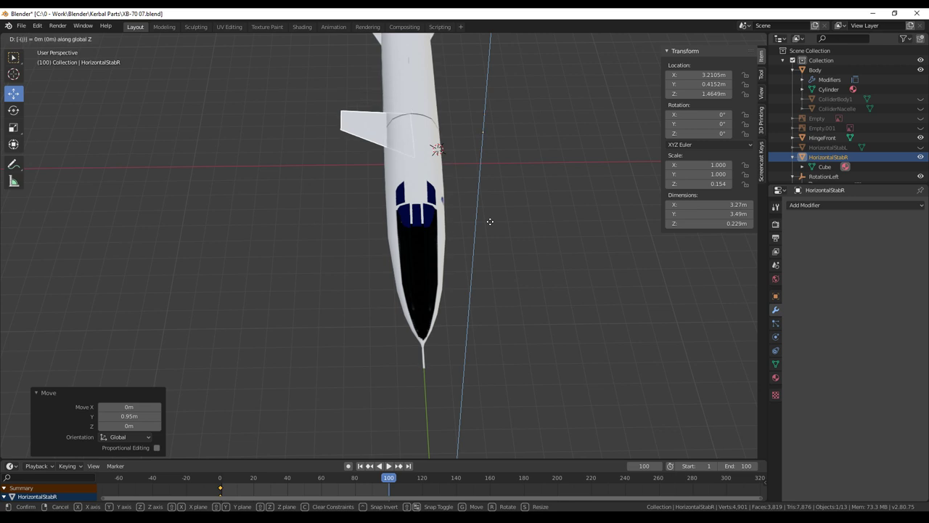
{"action": "type", "text": ".58"}
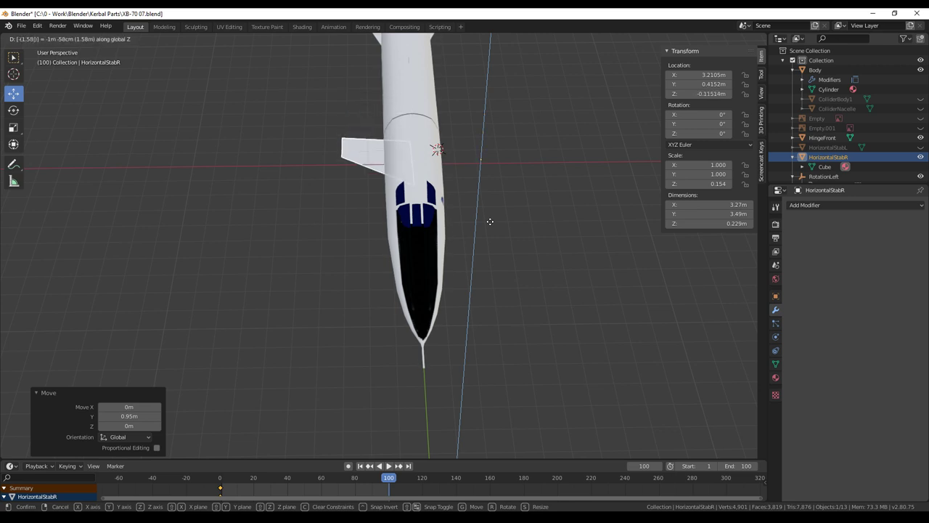
{"action": "key", "text": "Return"}
{"action": "middle_click_drag", "start_coordinate": [502, 257], "coordinate": [447, 204]}
{"action": "middle_click_drag", "start_coordinate": [490, 273], "coordinate": [523, 380]}
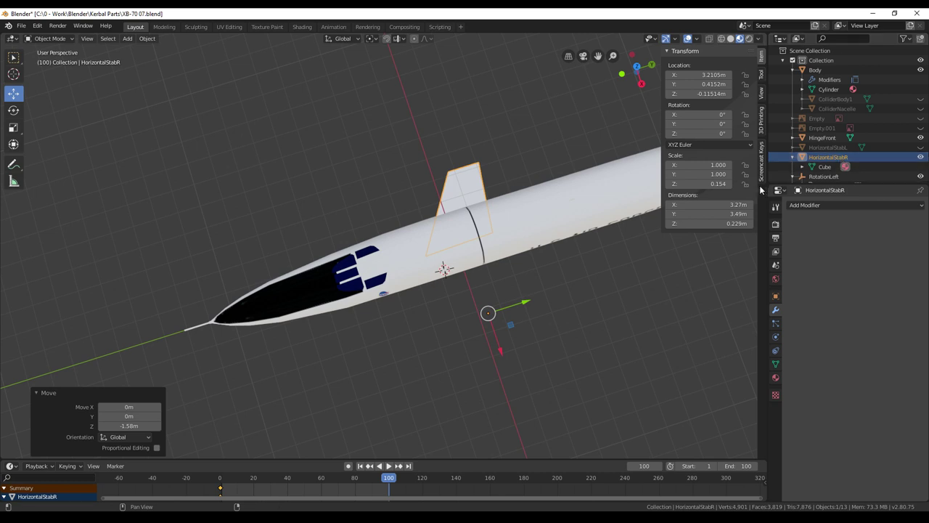
- Apply the scale and location transforms to the HorizontalStabR object
{"action": "key", "text": "ctrl+a"}
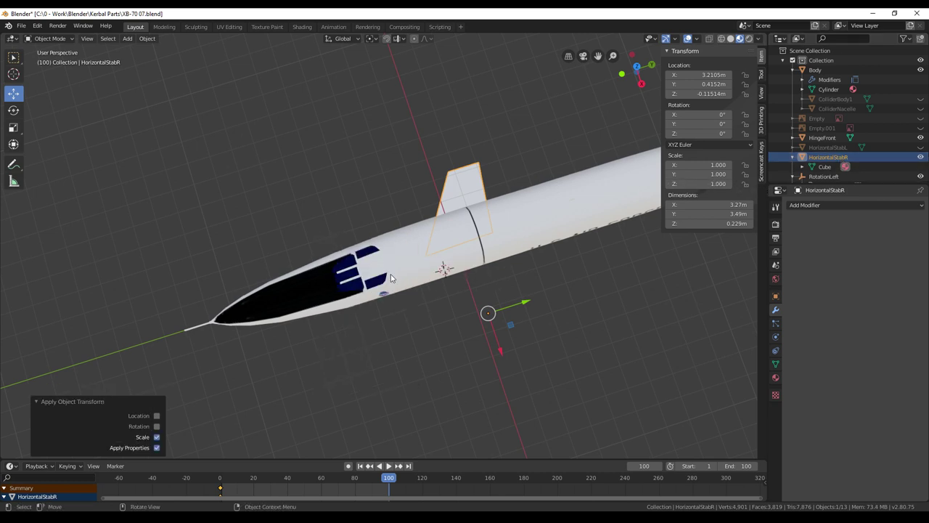
{"action": "left_click", "coordinate": [384, 254]}
{"action": "middle_click_drag", "start_coordinate": [430, 283], "coordinate": [554, 328]}
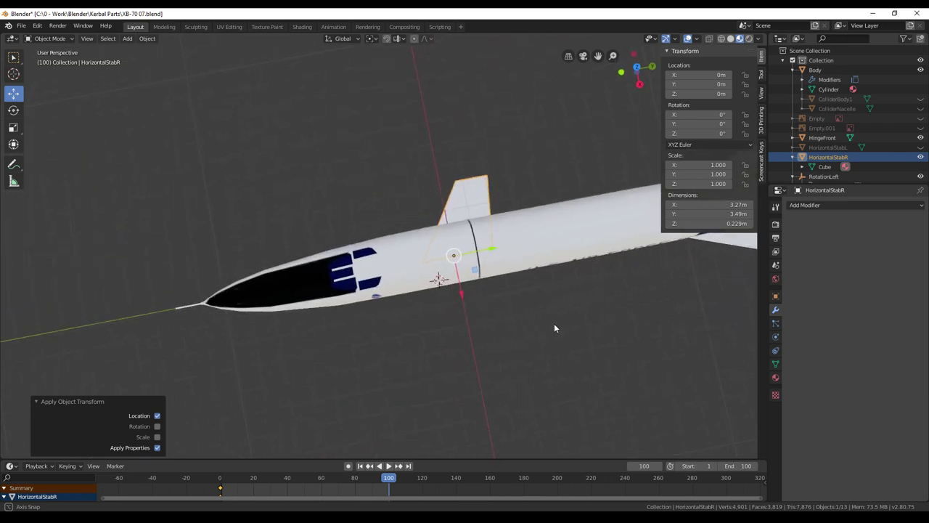
- Export only the selected HorizontalStabR object as Collada, overwriting XB-70HSR.dae, with Y Forward and Z Up orientation
{"action": "left_click", "coordinate": [22, 26]}
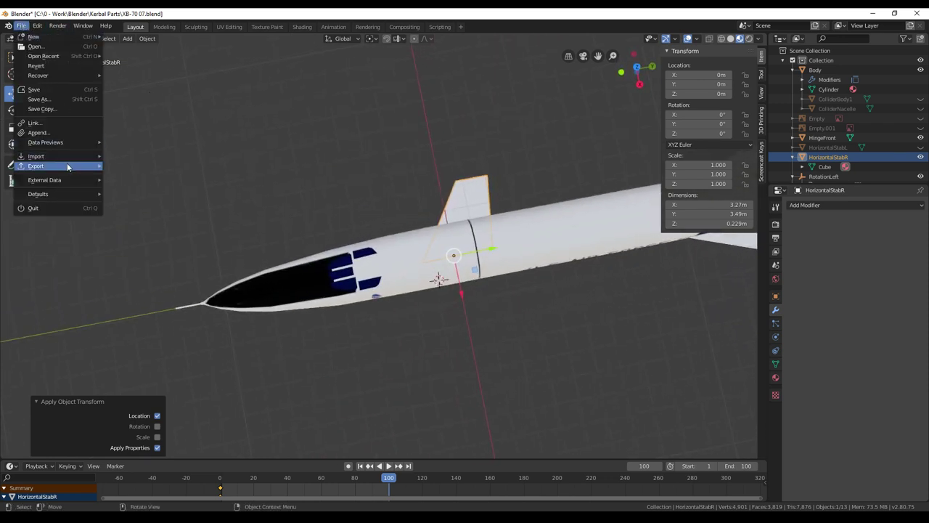
{"action": "mouse_move", "coordinate": [67, 168]}
{"action": "left_click", "coordinate": [138, 166]}
{"action": "left_click", "coordinate": [568, 163]}
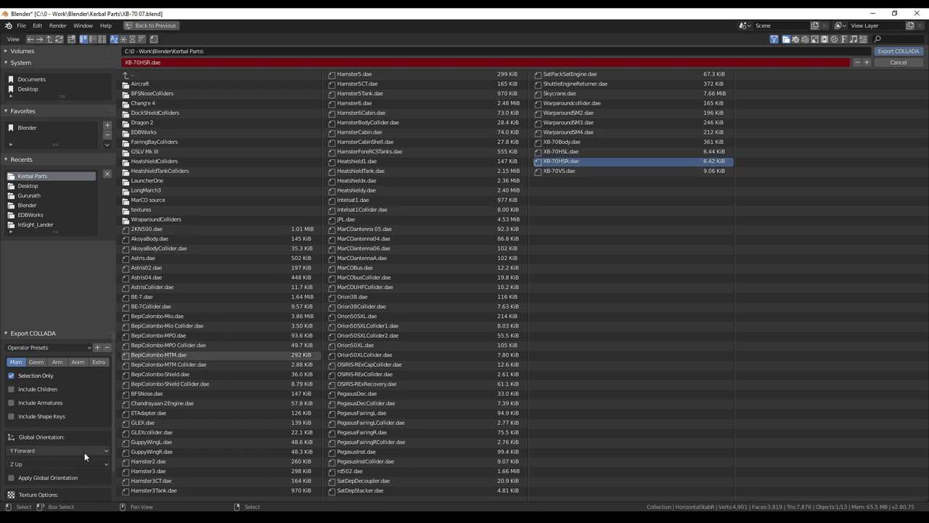
{"action": "scroll", "coordinate": [84, 452], "scroll_direction": "down", "scroll_amount": 2}
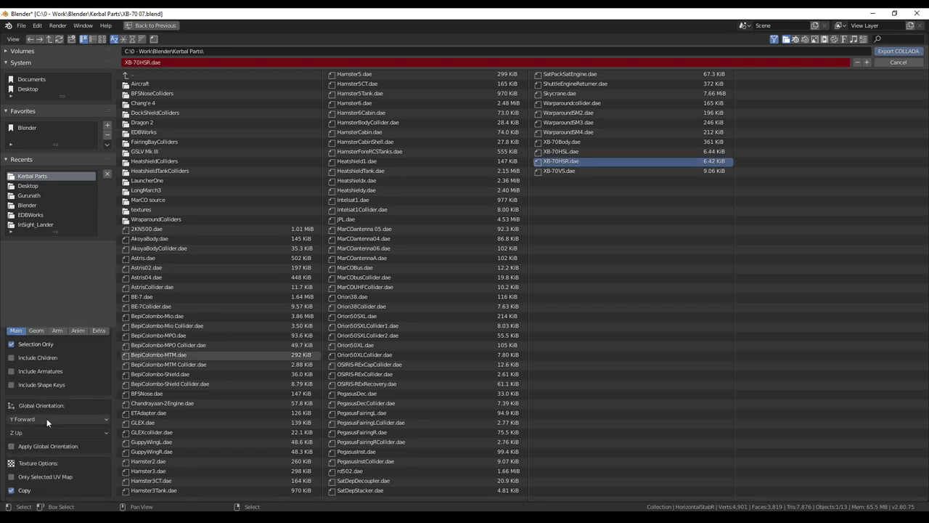
{"action": "left_click", "coordinate": [88, 432]}
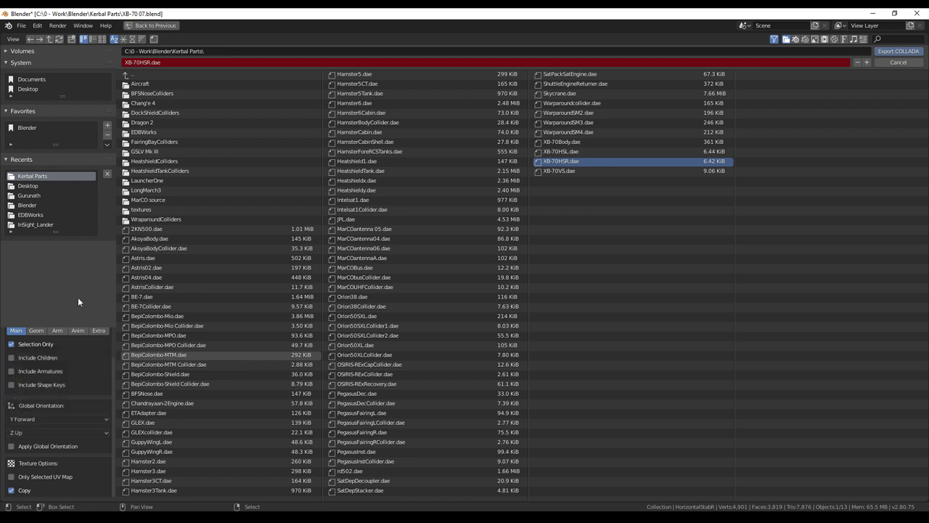
{"action": "left_click", "coordinate": [32, 432]}
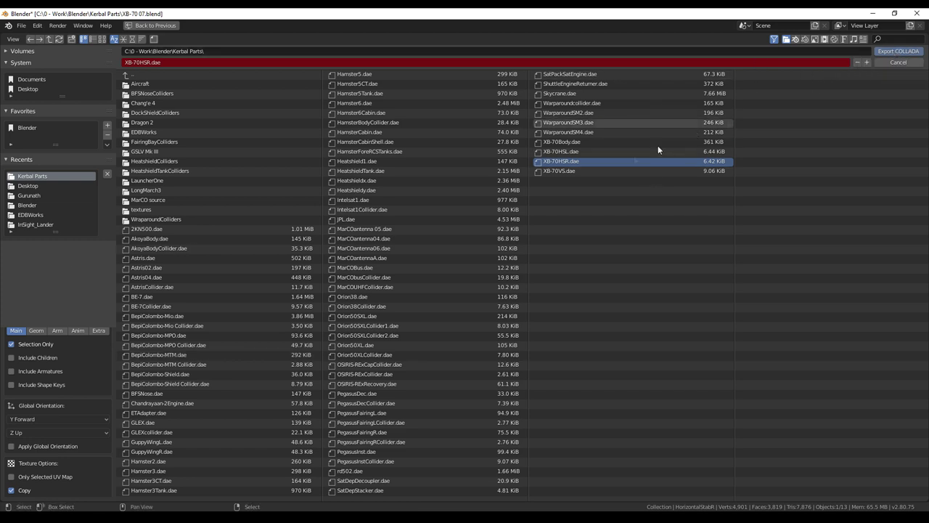
{"action": "left_click", "coordinate": [890, 52]}
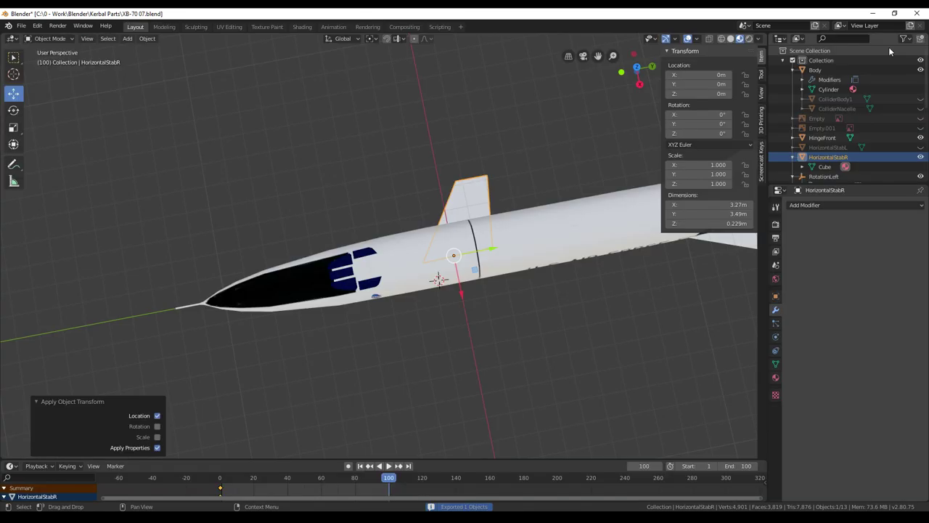
{"action": "middle_click_drag", "start_coordinate": [431, 340], "coordinate": [559, 318]}
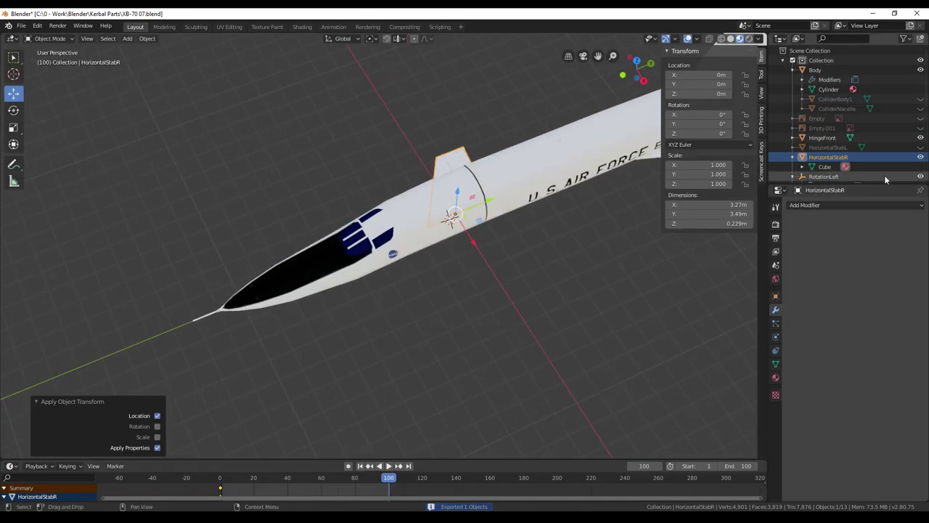
- Hide the HorizontalStabR object in the scene
{"action": "left_click", "coordinate": [921, 157]}
{"action": "middle_click_drag", "start_coordinate": [503, 291], "coordinate": [323, 380]}
{"action": "scroll", "coordinate": [361, 378], "scroll_direction": "up", "scroll_amount": 5}
{"action": "scroll", "coordinate": [361, 377], "scroll_direction": "down", "scroll_amount": 8}
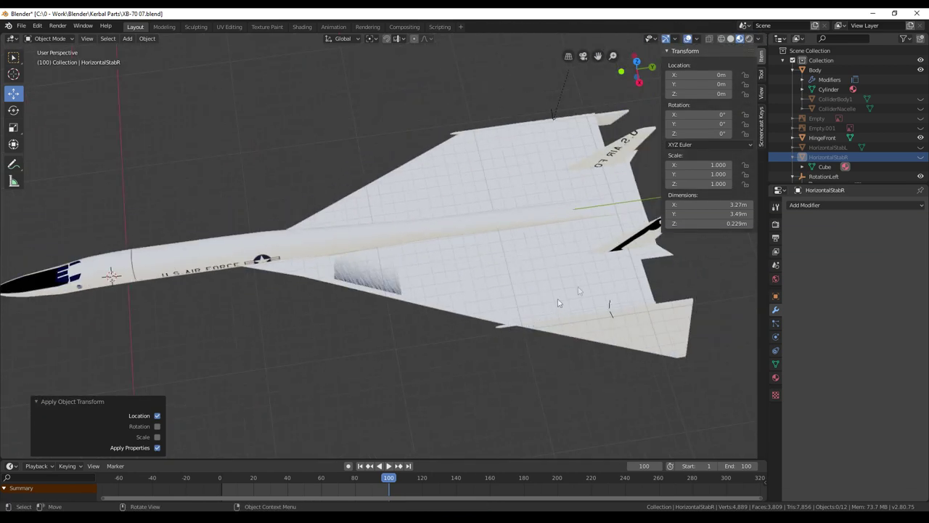
{"action": "scroll", "coordinate": [850, 136], "scroll_direction": "down", "scroll_amount": 4}
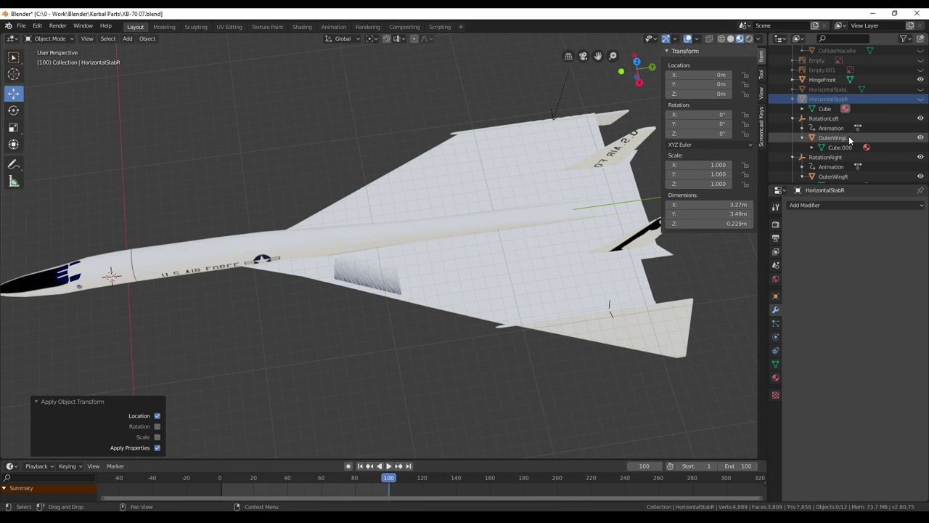
- Separate all of the HingeFront mesh into individual objects by loose parts
{"action": "left_click", "coordinate": [823, 79]}
{"action": "middle_click_drag", "start_coordinate": [529, 303], "coordinate": [509, 342]}
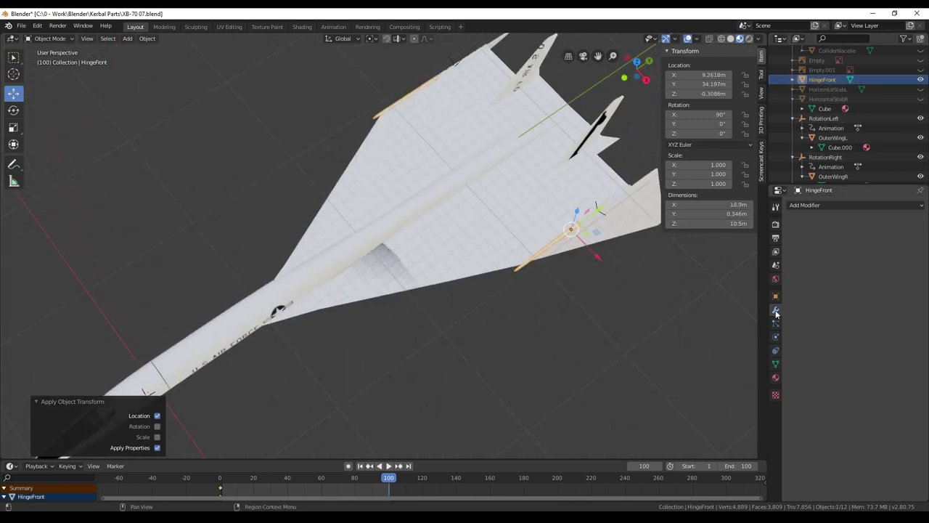
{"action": "mouse_move", "coordinate": [512, 365]}
{"action": "middle_mouse_down"}
{"action": "mouse_move", "coordinate": [500, 373]}
{"action": "mouse_move", "coordinate": [502, 366]}
{"action": "middle_mouse_up"}
{"action": "key", "text": "Tab"}
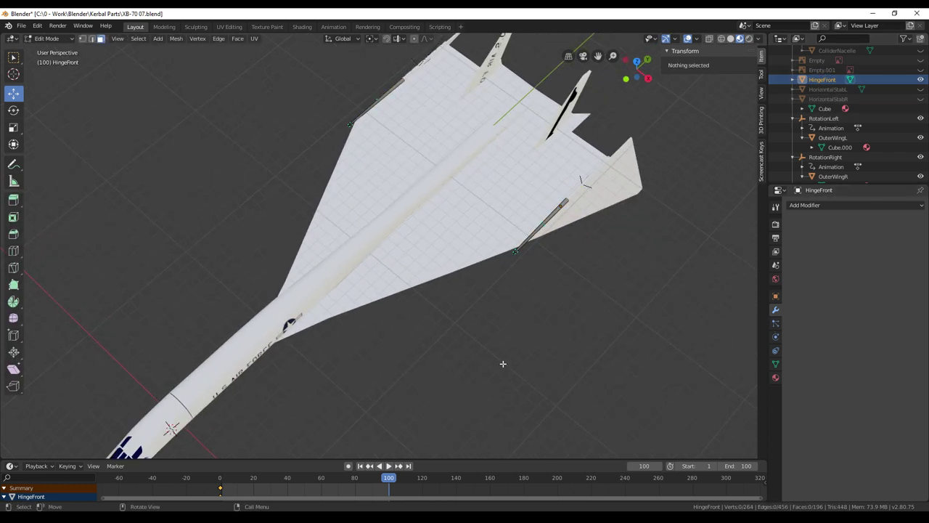
{"action": "key", "text": "a"}
{"action": "key", "text": "p"}
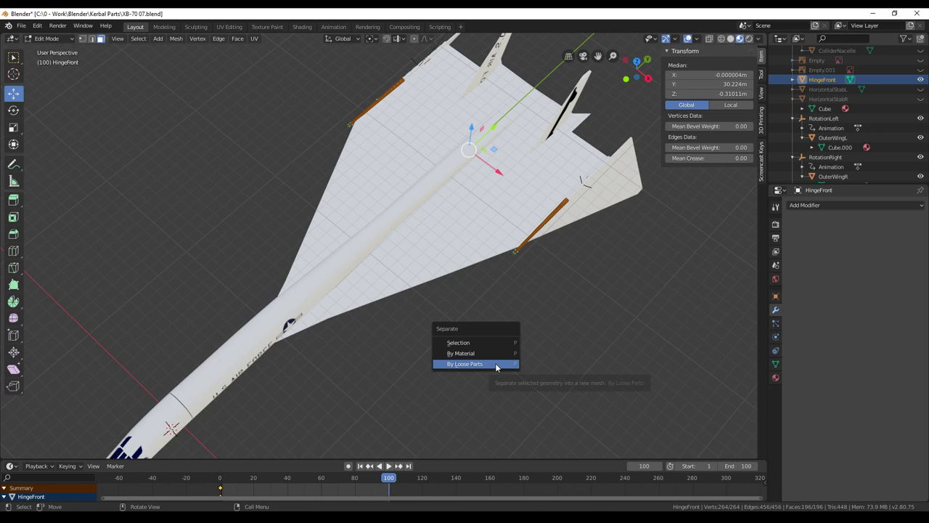
{"action": "left_click", "coordinate": [496, 364]}
{"action": "middle_click_drag", "start_coordinate": [536, 336], "coordinate": [511, 375], "text": "shift"}
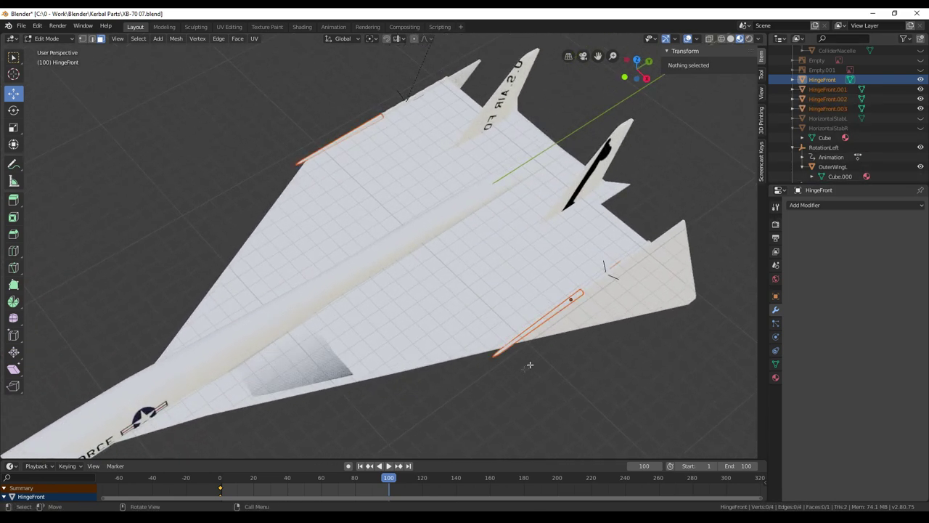
- Return to Object Mode and rename the HingeFront.003 object as HingeFrontR
{"action": "left_click", "coordinate": [826, 108]}
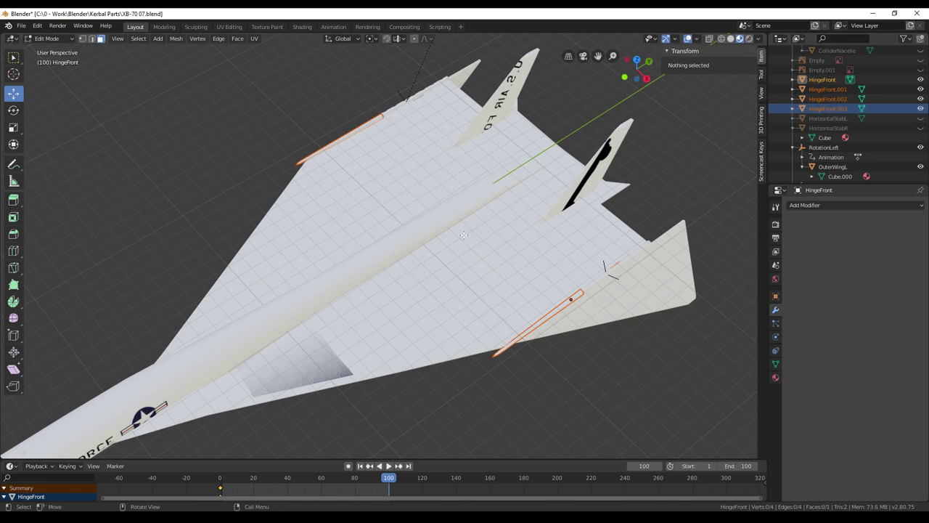
{"action": "key", "text": "Tab"}
{"action": "left_click", "coordinate": [817, 110]}
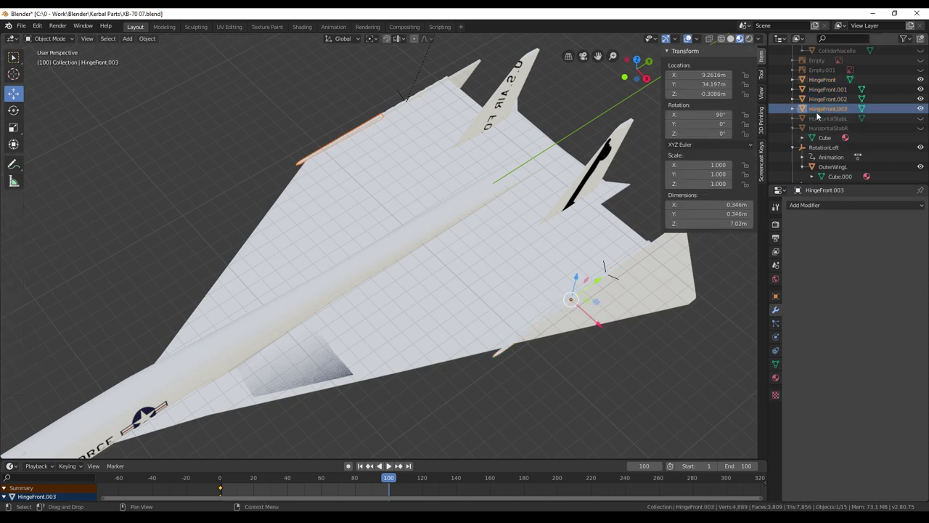
{"action": "right_click", "coordinate": [856, 109]}
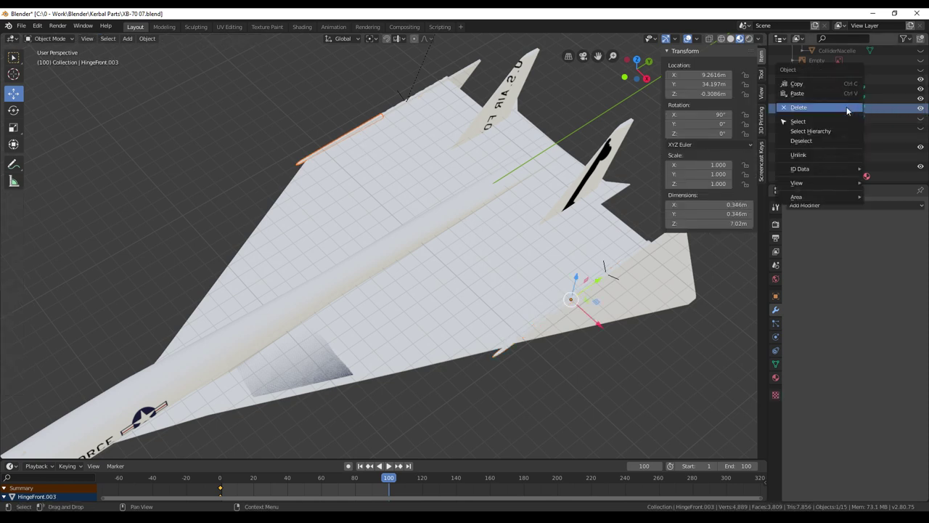
{"action": "double_click", "coordinate": [842, 109]}
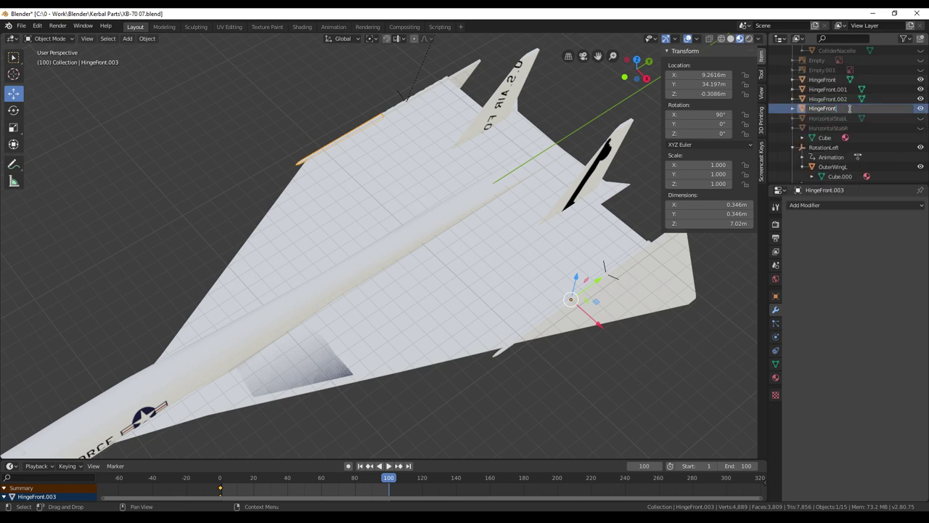
{"action": "type", "text": "R"}
{"action": "key", "text": "Return"}
- Delete the small leftover HingeFront.002 object
{"action": "left_click", "coordinate": [830, 100]}
{"action": "right_click", "coordinate": [829, 102]}
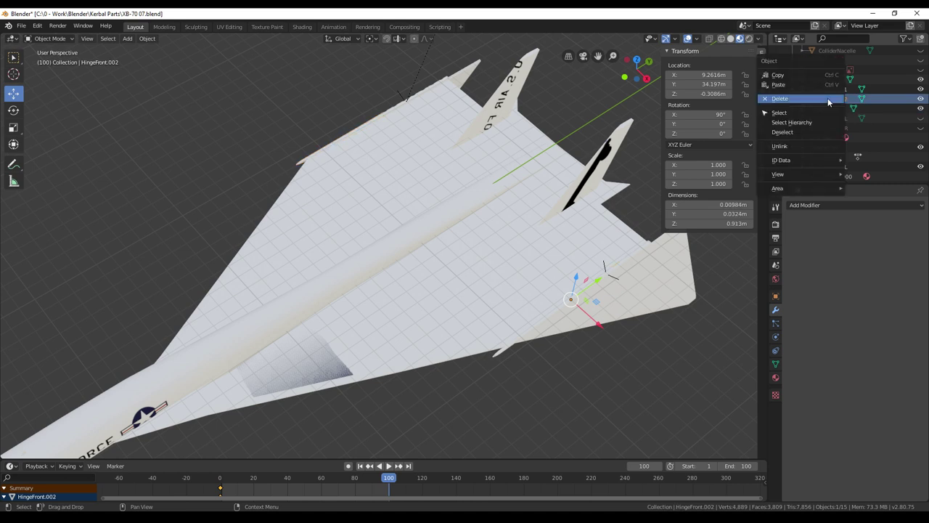
{"action": "left_click", "coordinate": [828, 99]}
- Rename the HingeFront.001 object as HingeFrontL and delete the small leftover HingeFront object
{"action": "left_click", "coordinate": [833, 90]}
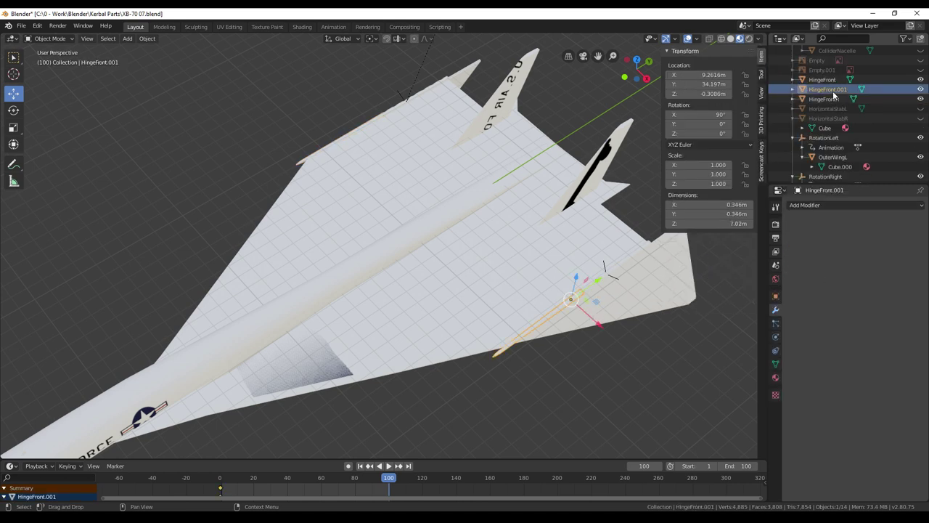
{"action": "right_click", "coordinate": [833, 91]}
{"action": "left_click", "coordinate": [866, 95]}
{"action": "double_click", "coordinate": [827, 89]}
{"action": "key", "text": "ctrl+a"}
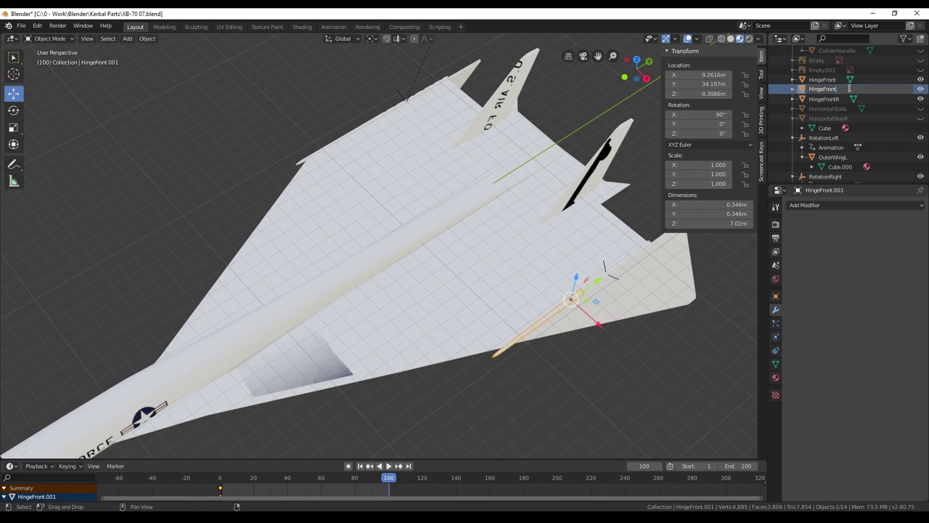
{"action": "key", "text": "Return"}
{"action": "left_click", "coordinate": [819, 81]}
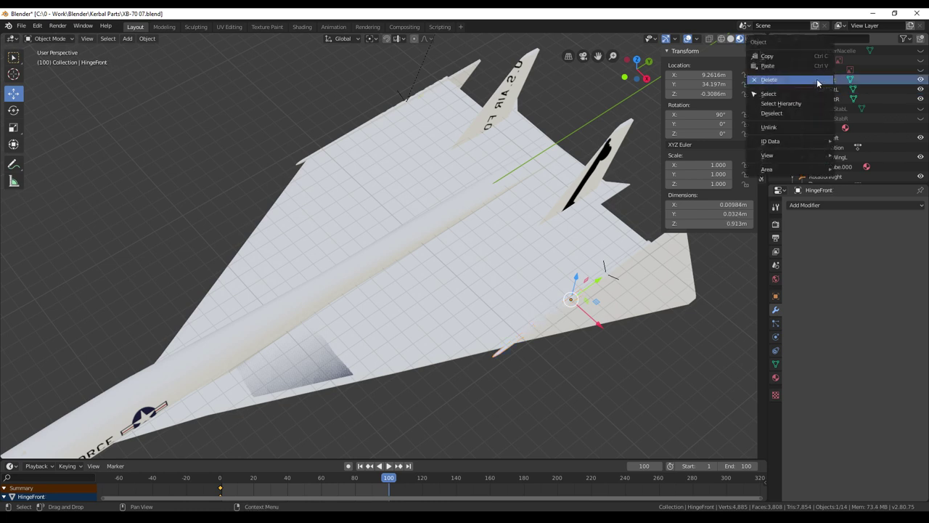
{"action": "key", "text": "Delete"}
- Parent the HingeFrontL object to WingLeft with Object (Keep Transform)
{"action": "left_click", "coordinate": [825, 80]}
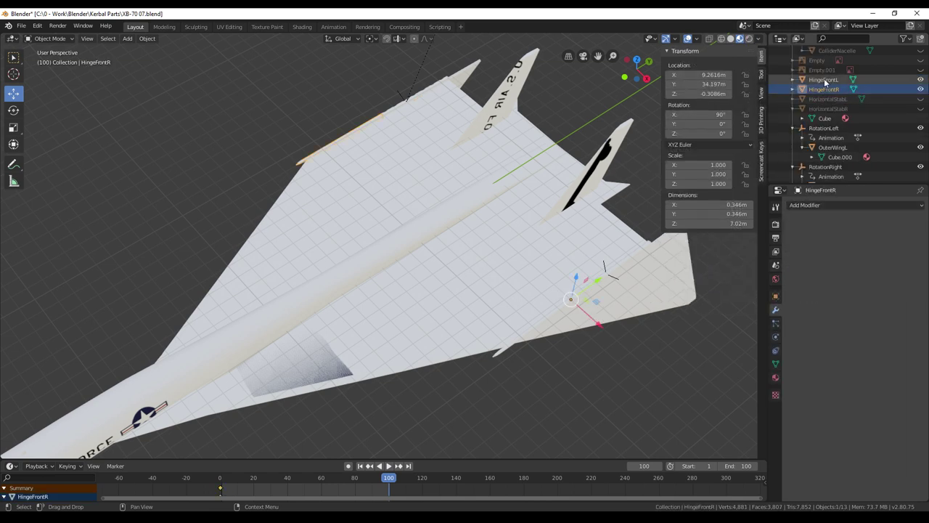
{"action": "scroll", "coordinate": [840, 95], "scroll_direction": "down", "scroll_amount": 1}
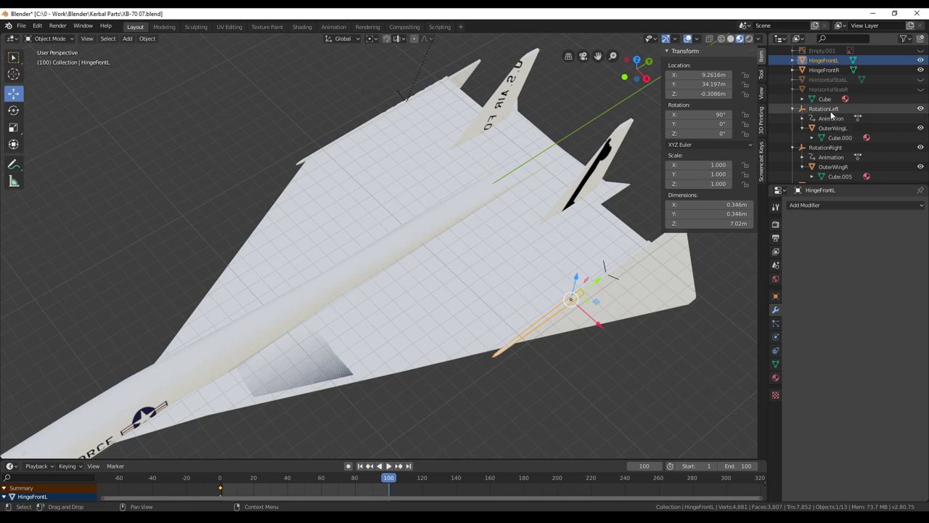
{"action": "scroll", "coordinate": [832, 116], "scroll_direction": "down", "scroll_amount": 1}
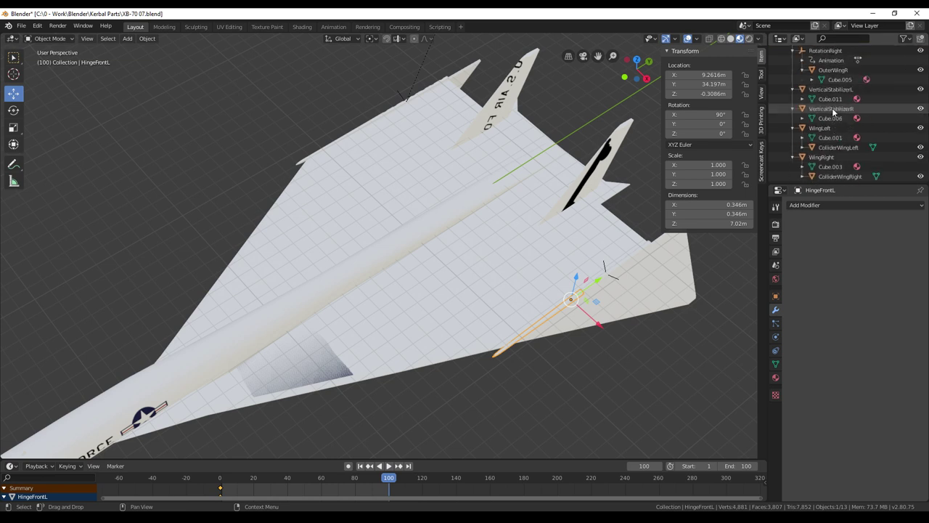
{"action": "scroll", "coordinate": [821, 127], "scroll_direction": "up", "scroll_amount": 1}
{"action": "scroll", "coordinate": [823, 131], "scroll_direction": "down", "scroll_amount": 5}
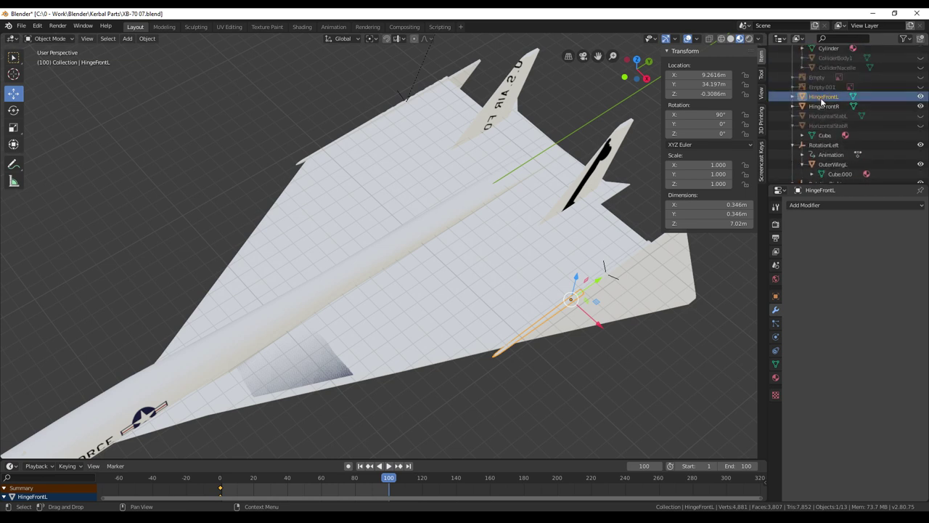
{"action": "left_click", "coordinate": [820, 126], "text": "ctrl"}
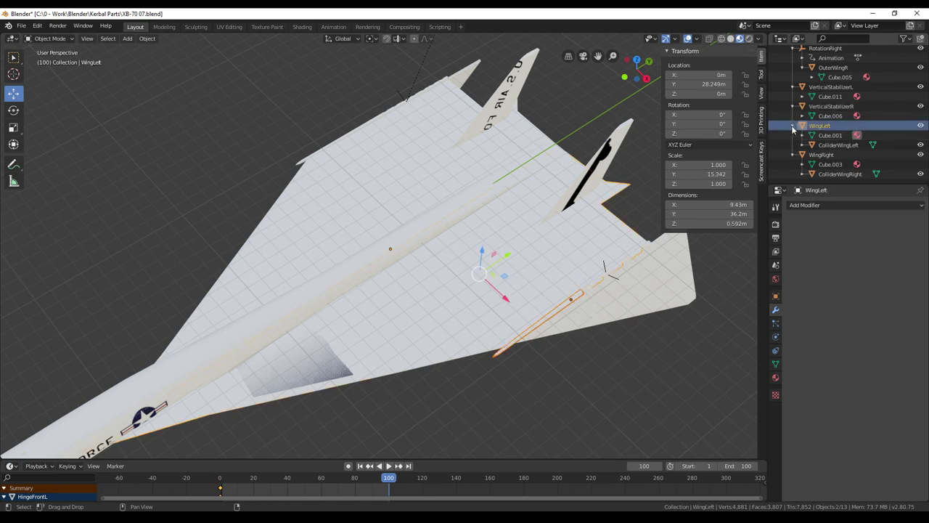
{"action": "key", "text": "ctrl+p"}
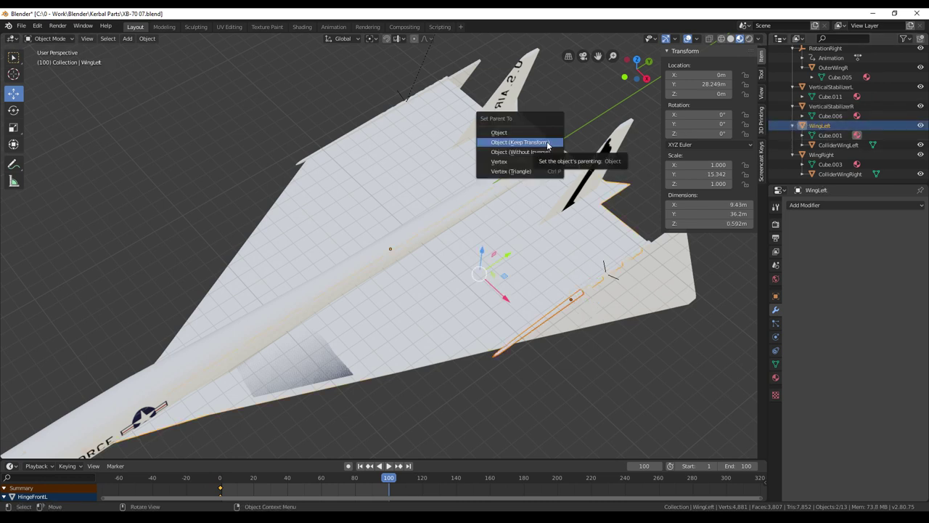
{"action": "left_click", "coordinate": [548, 144]}
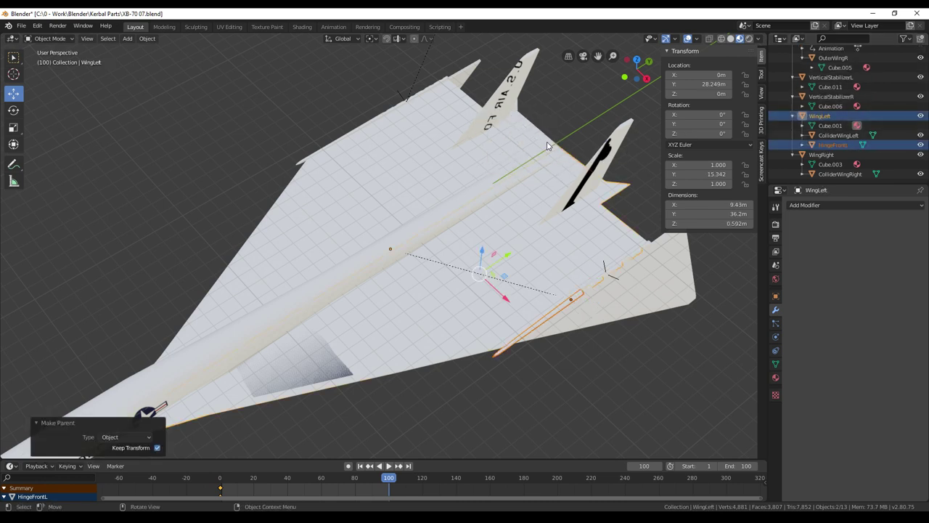
- Apply the scale to WingLeft, and check the transforms of HingeFrontL, WingRight and both wing colliders
{"action": "left_click", "coordinate": [829, 118]}
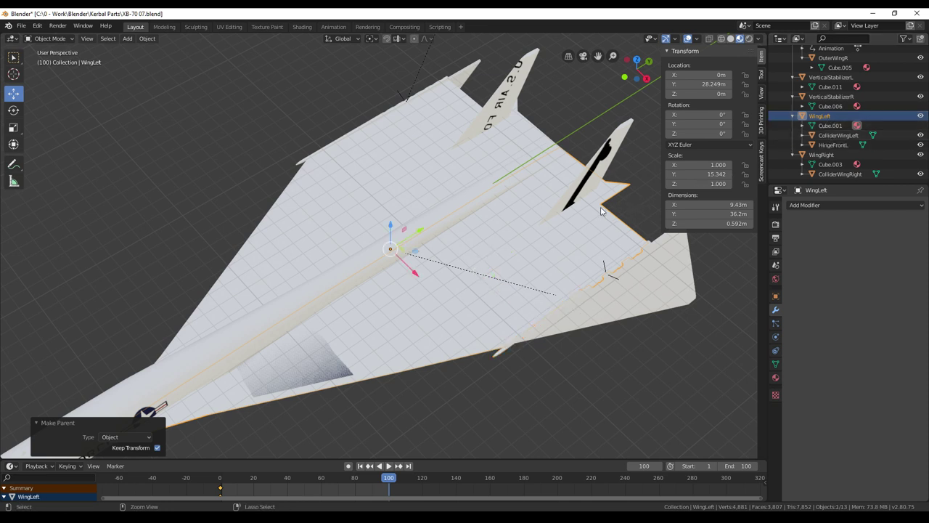
{"action": "key", "text": "ctrl+a"}
{"action": "left_click", "coordinate": [586, 233]}
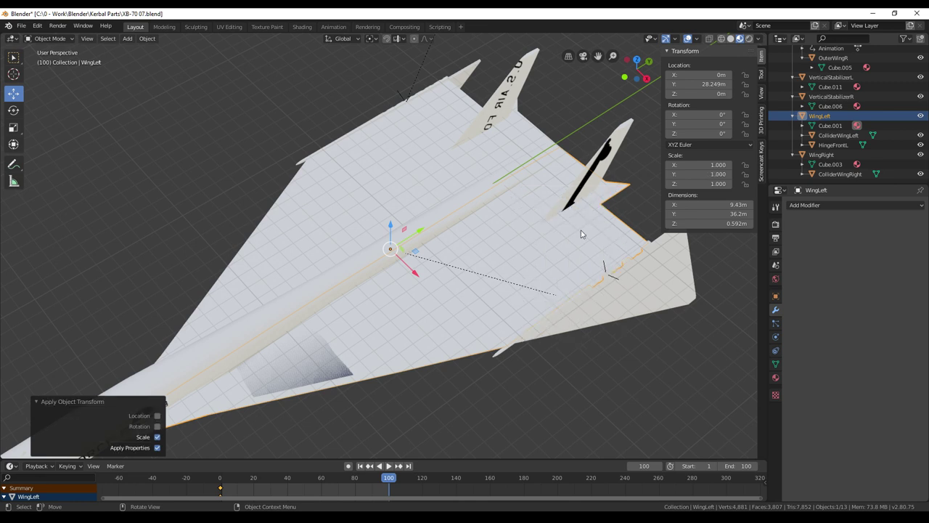
{"action": "left_click", "coordinate": [834, 145]}
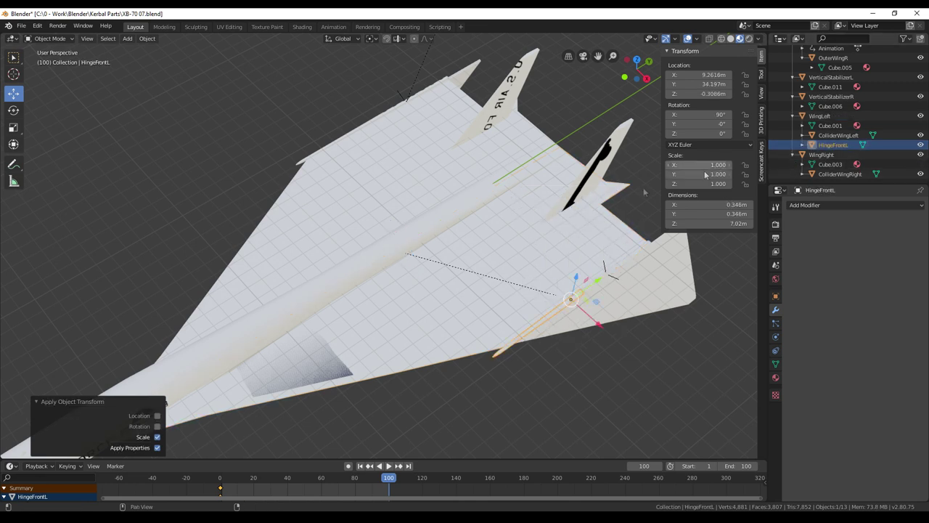
{"action": "left_click", "coordinate": [824, 155]}
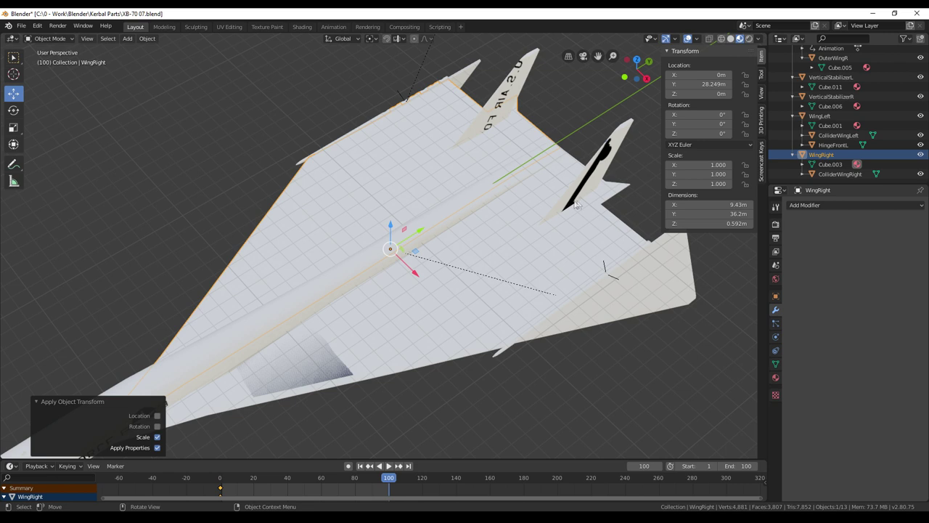
{"action": "left_click", "coordinate": [840, 174]}
{"action": "left_click", "coordinate": [826, 137]}
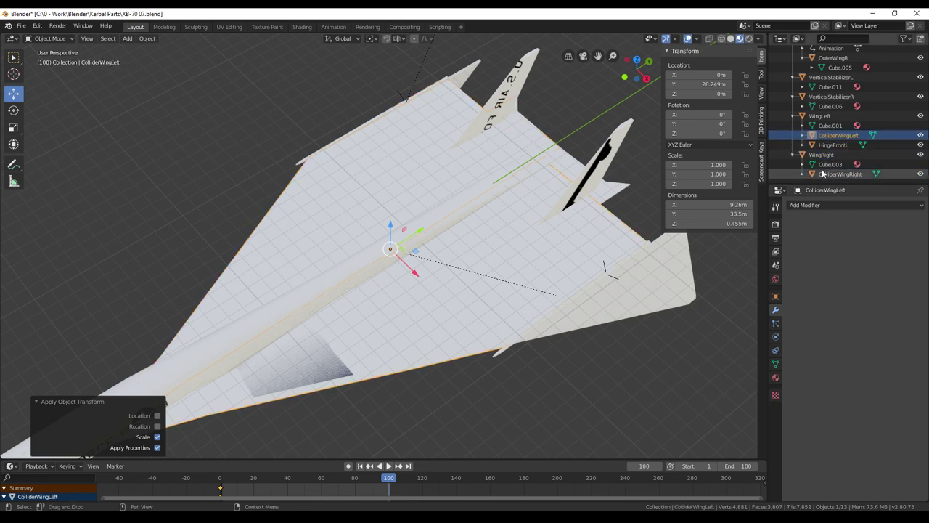
- Parent the RotationLeft empty, together with its outer wing, to WingLeft with Object (Keep Transform)
{"action": "scroll", "coordinate": [824, 144], "scroll_direction": "up", "scroll_amount": 7}
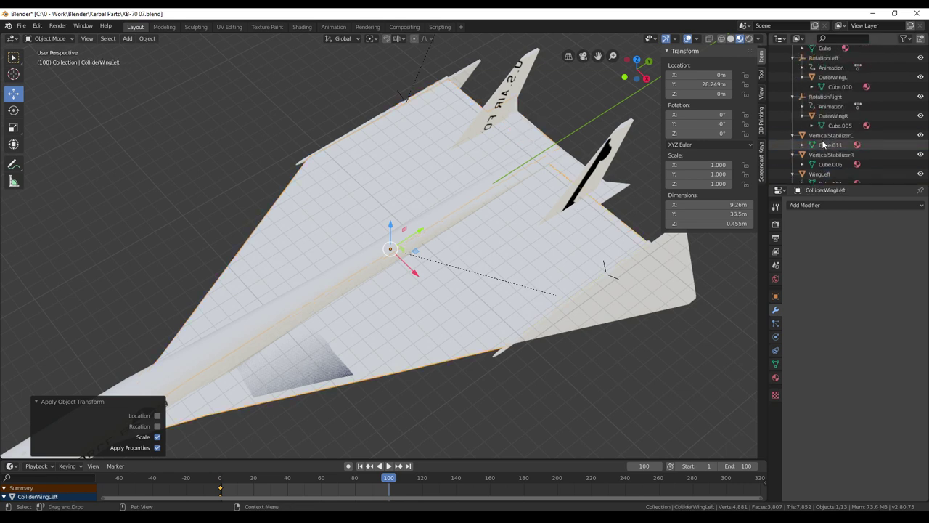
{"action": "left_click", "coordinate": [828, 135]}
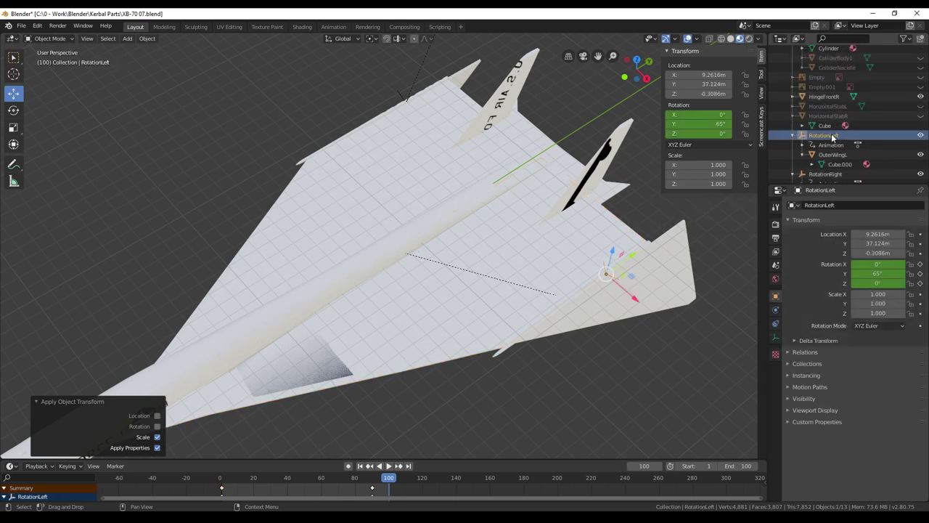
{"action": "left_click", "coordinate": [837, 154]}
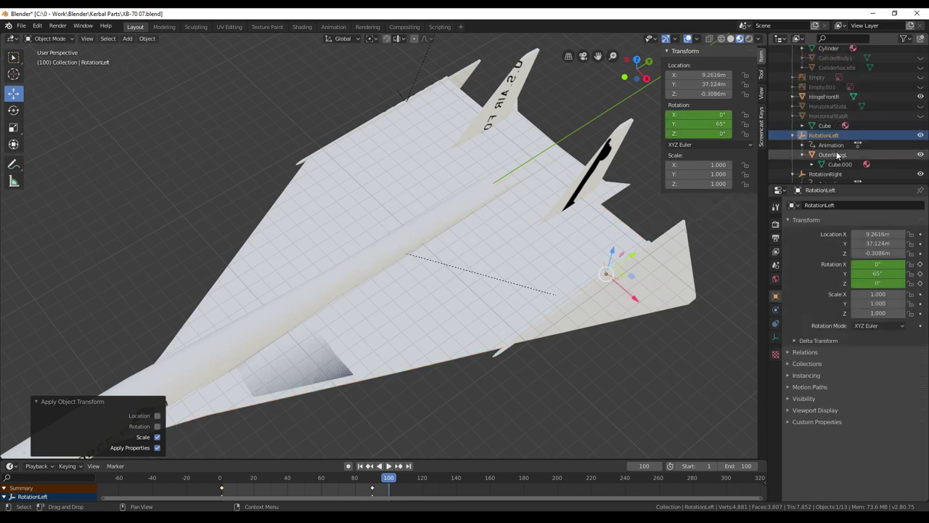
{"action": "left_click", "coordinate": [827, 135]}
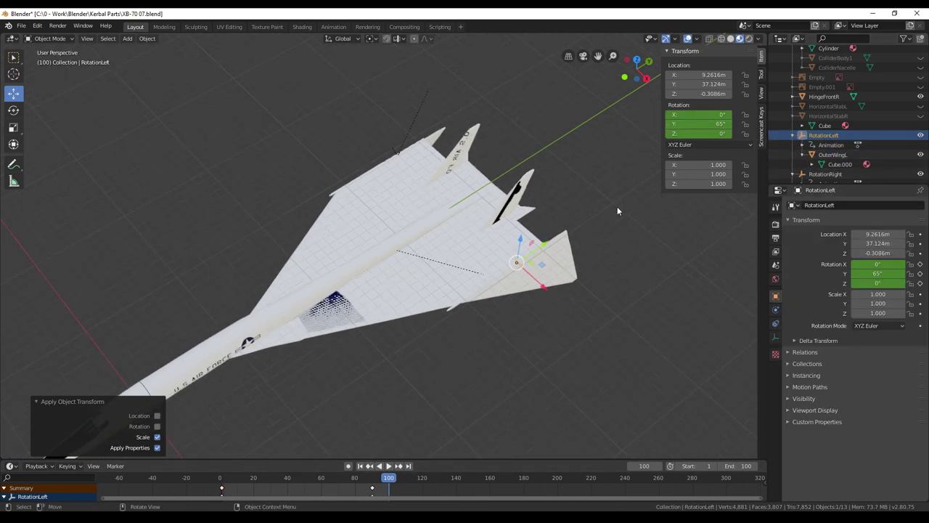
{"action": "scroll", "coordinate": [831, 149], "scroll_direction": "down", "scroll_amount": 4}
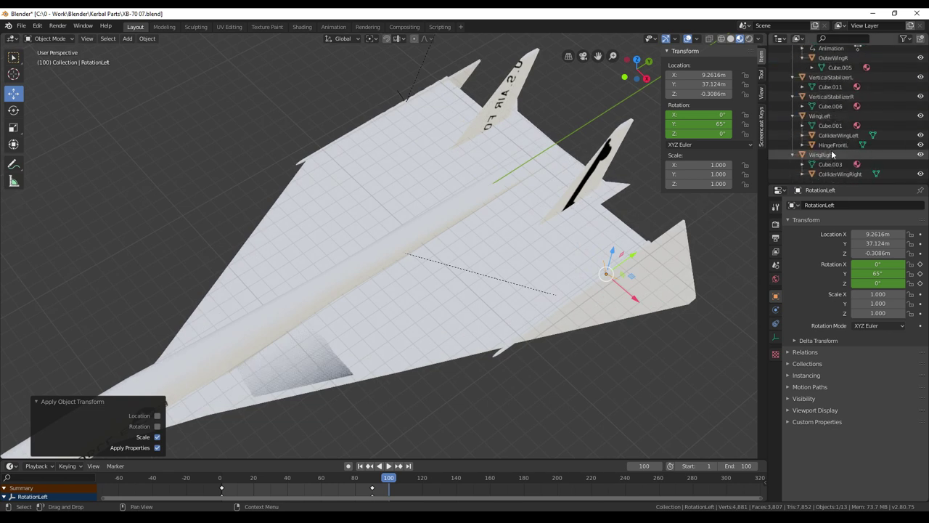
{"action": "left_click", "coordinate": [825, 116]}
{"action": "key", "text": "ctrl+p"}
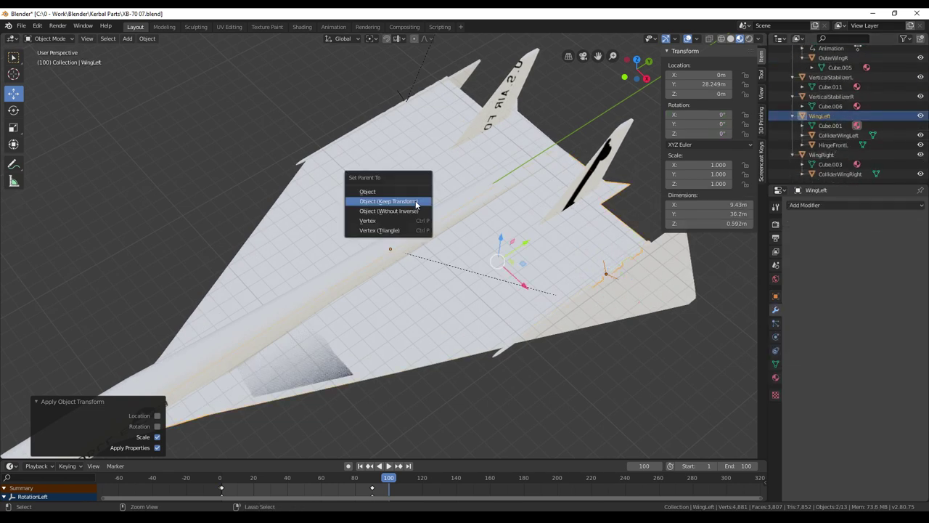
{"action": "left_click", "coordinate": [417, 203]}
- Try moving WingLeft along the global Y axis and scrubbing the timeline to test the parented hinge and outer wing
{"action": "scroll", "coordinate": [498, 237], "scroll_direction": "down", "scroll_amount": 4}
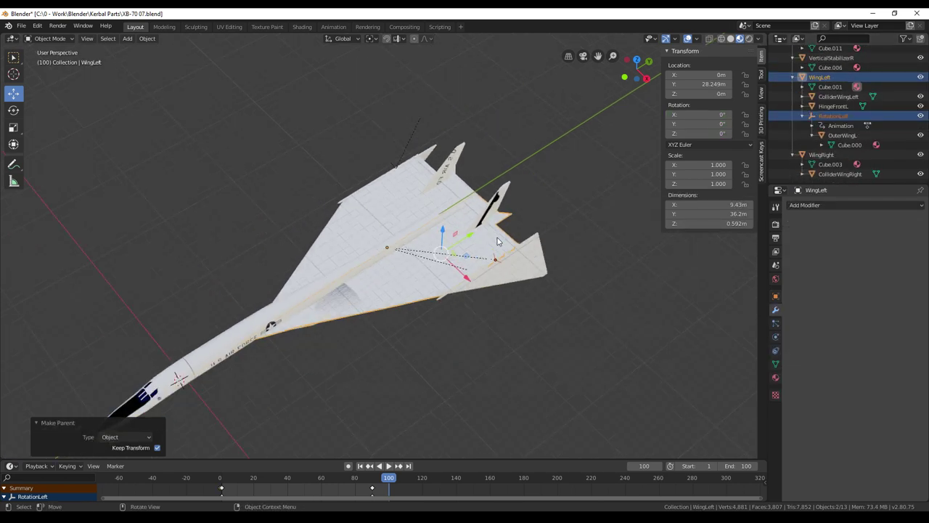
{"action": "key", "text": "g"}
{"action": "key", "text": "y"}
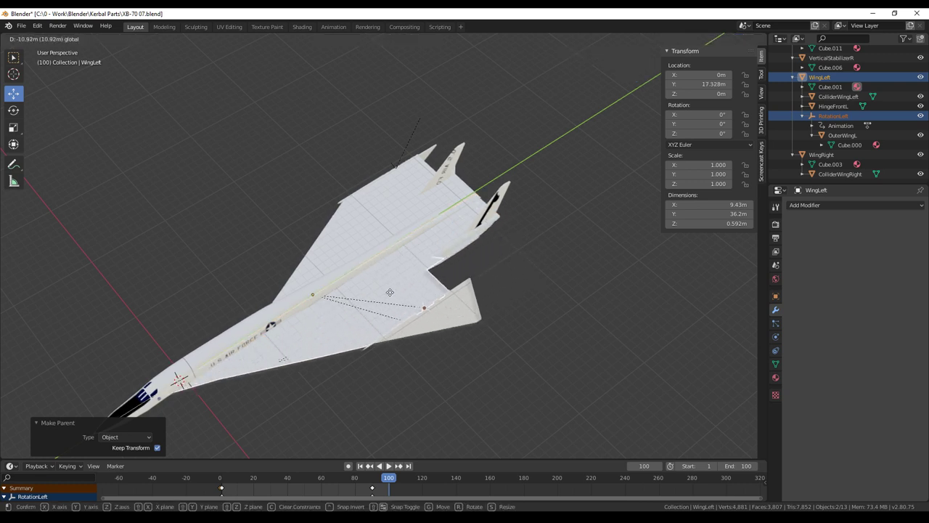
{"action": "left_click", "coordinate": [366, 330]}
{"action": "mouse_move", "coordinate": [388, 486]}
{"action": "left_mouse_down"}
{"action": "mouse_move", "coordinate": [218, 480]}
{"action": "mouse_move", "coordinate": [388, 478]}
{"action": "left_mouse_up"}
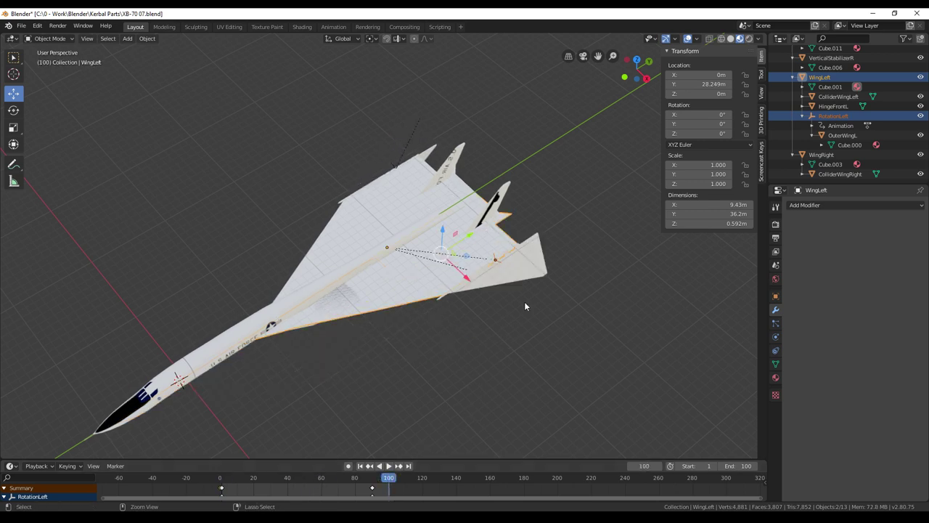
- Parent the RotationRight empty, together with its outer wing, to WingRight with Object (Keep Transform)
{"action": "scroll", "coordinate": [528, 324], "scroll_direction": "up", "scroll_amount": 3}
{"action": "middle_click_drag", "start_coordinate": [527, 343], "coordinate": [639, 232]}
{"action": "scroll", "coordinate": [639, 232], "scroll_direction": "up", "scroll_amount": 3}
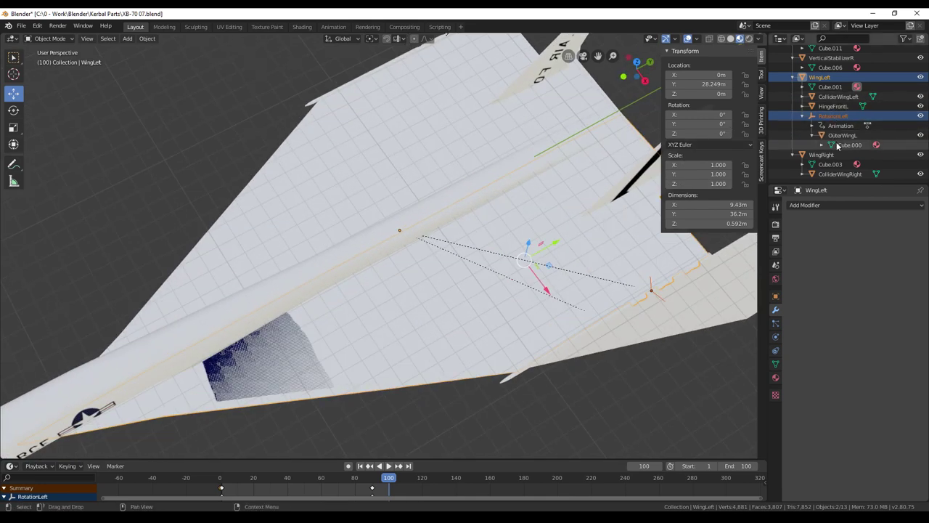
{"action": "scroll", "coordinate": [834, 113], "scroll_direction": "up", "scroll_amount": 3}
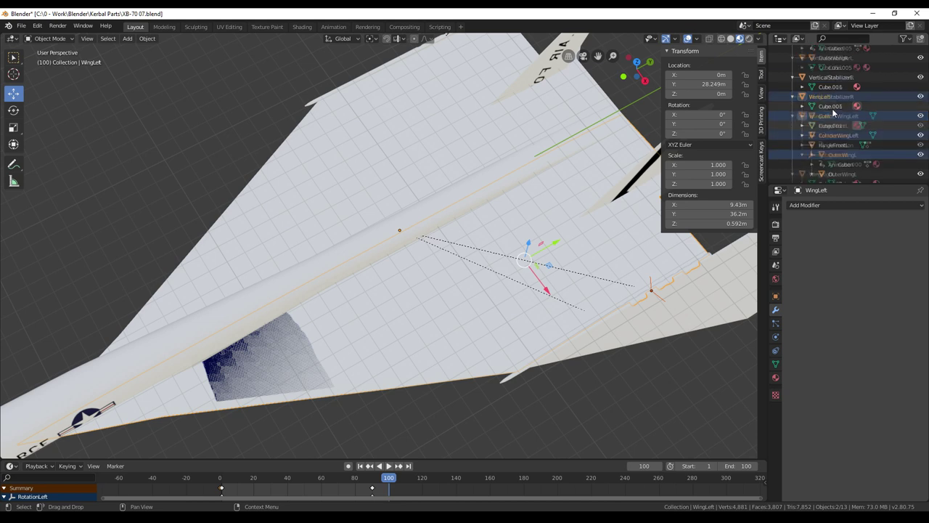
{"action": "scroll", "coordinate": [834, 112], "scroll_direction": "up", "scroll_amount": 2}
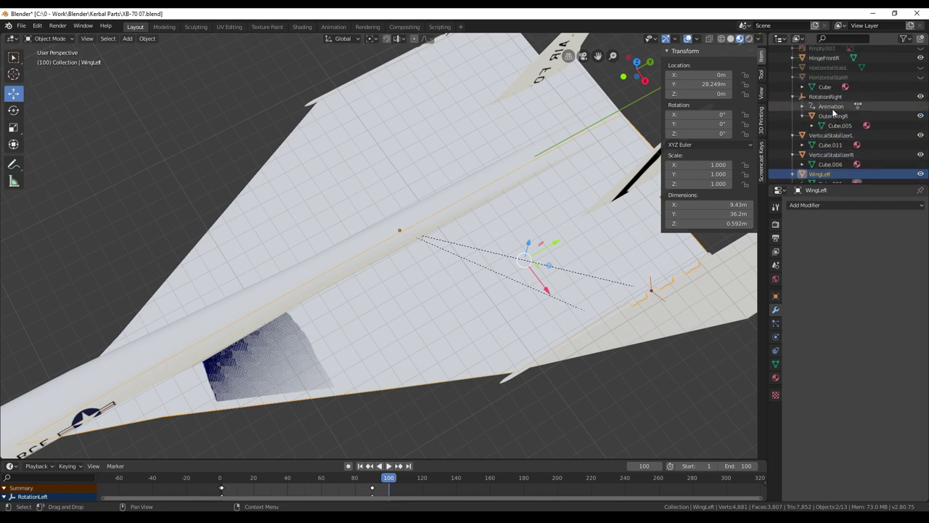
{"action": "scroll", "coordinate": [834, 113], "scroll_direction": "down", "scroll_amount": 2}
{"action": "scroll", "coordinate": [834, 112], "scroll_direction": "down", "scroll_amount": 3}
{"action": "left_click", "coordinate": [828, 156]}
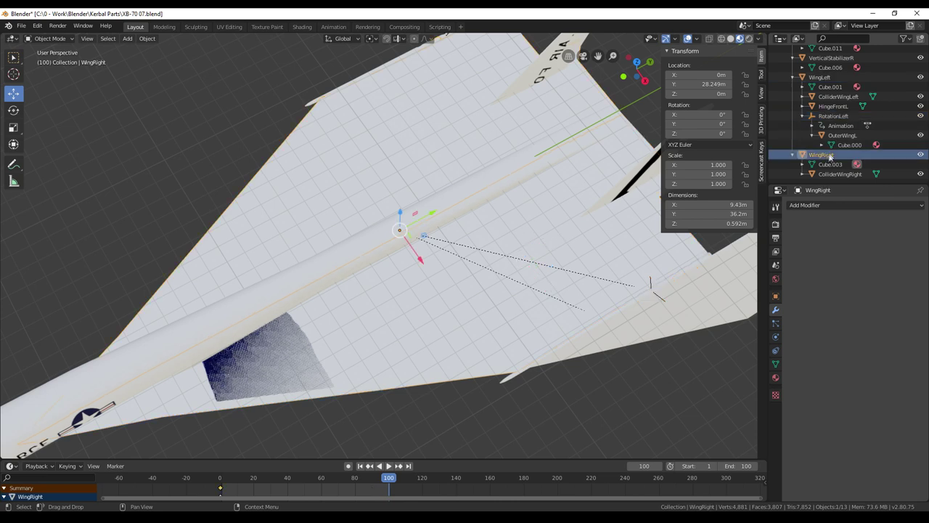
{"action": "scroll", "coordinate": [843, 123], "scroll_direction": "up", "scroll_amount": 3}
{"action": "scroll", "coordinate": [843, 106], "scroll_direction": "down", "scroll_amount": 2}
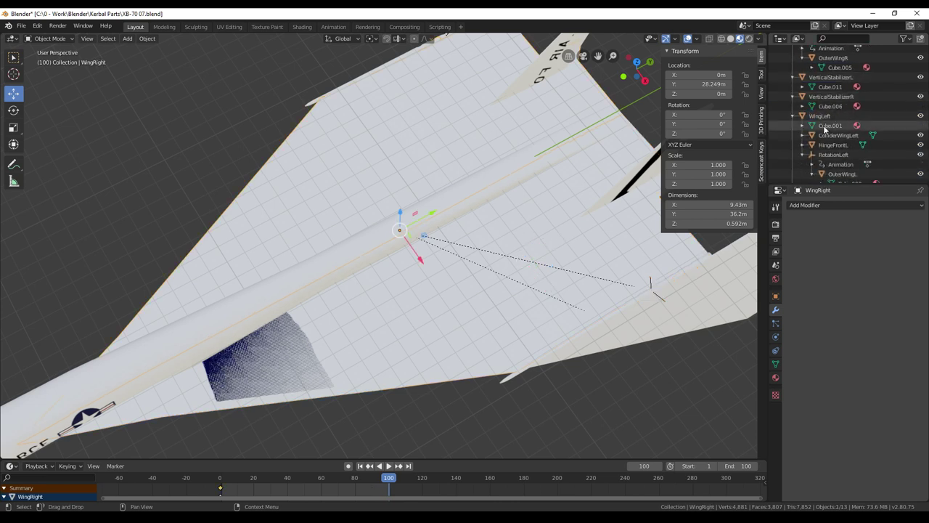
{"action": "scroll", "coordinate": [834, 116], "scroll_direction": "up", "scroll_amount": 5}
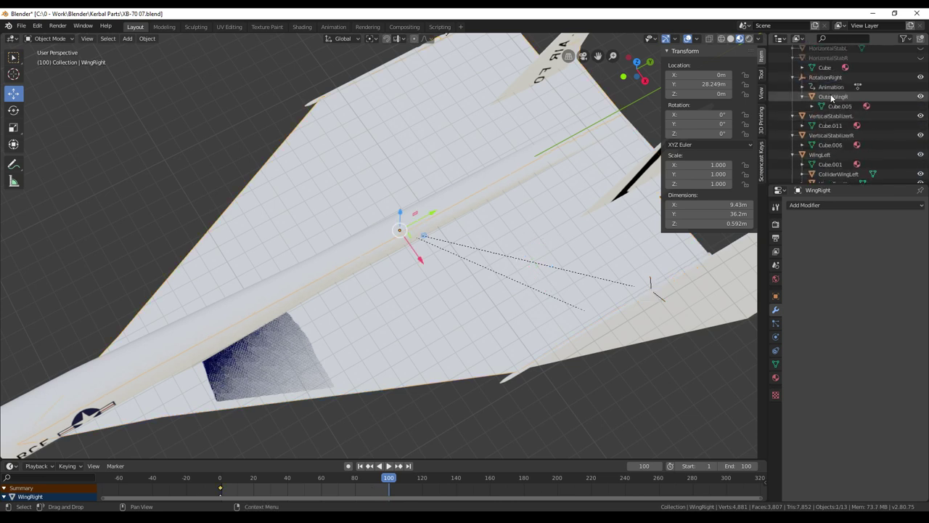
{"action": "left_click", "coordinate": [836, 133]}
{"action": "scroll", "coordinate": [836, 133], "scroll_direction": "down", "scroll_amount": 6}
{"action": "scroll", "coordinate": [835, 133], "scroll_direction": "down", "scroll_amount": 4}
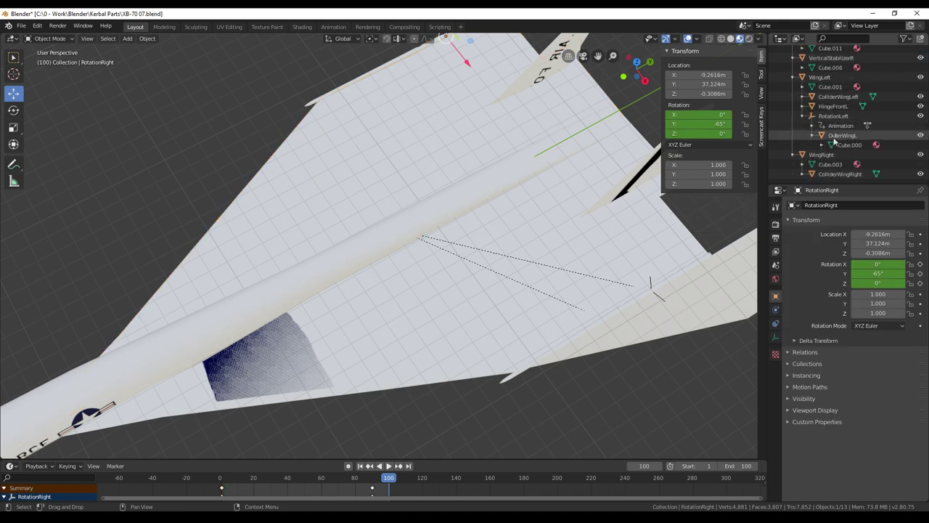
{"action": "left_click", "coordinate": [821, 154], "text": "ctrl"}
{"action": "key", "text": "ctrl+p"}
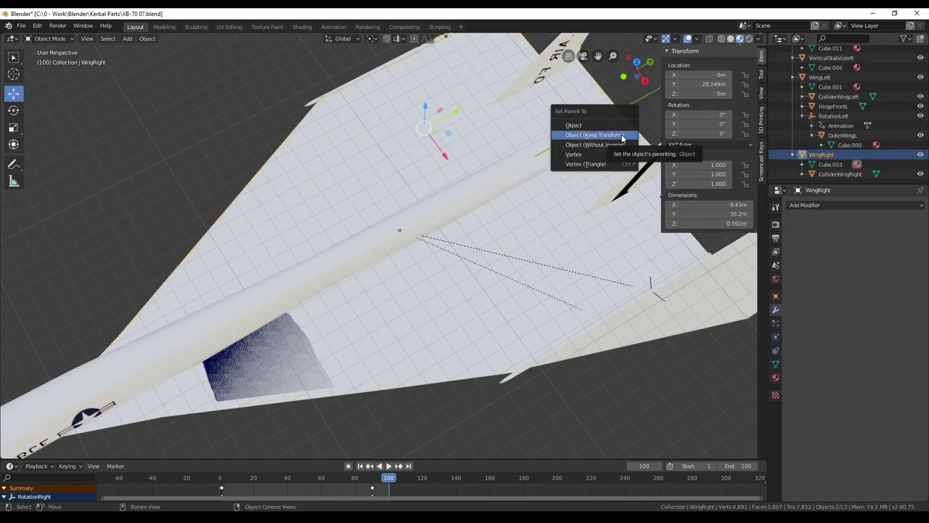
{"action": "left_click", "coordinate": [623, 136]}
- Parent the HingeFrontR object to WingRight with Object (Keep Transform)
{"action": "scroll", "coordinate": [823, 104], "scroll_direction": "up", "scroll_amount": 5}
{"action": "left_click", "coordinate": [824, 77]}
{"action": "scroll", "coordinate": [853, 149], "scroll_direction": "down", "scroll_amount": 6}
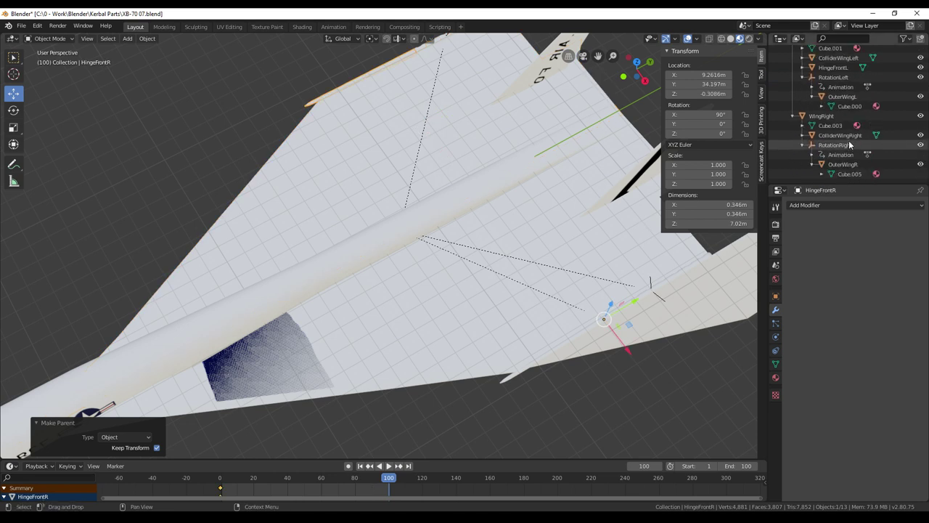
{"action": "left_click", "coordinate": [825, 116], "text": "ctrl"}
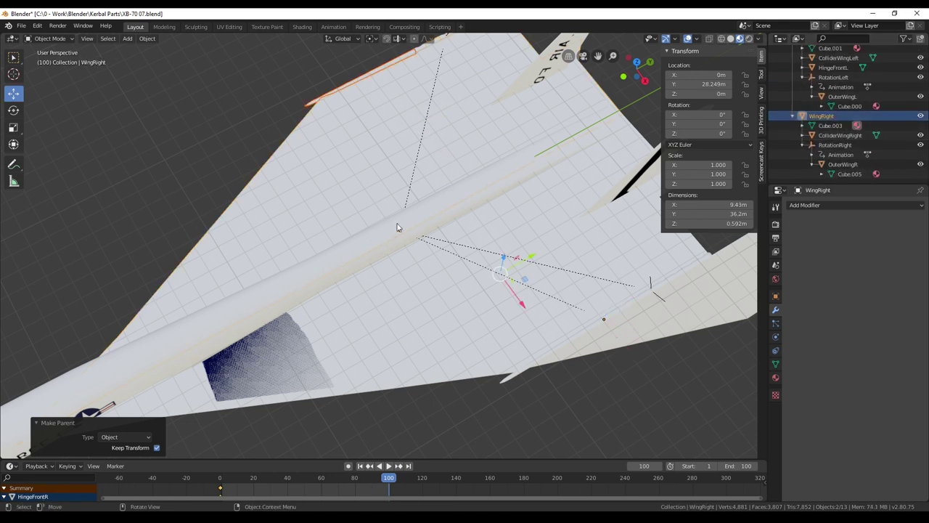
{"action": "key", "text": "ctrl+p"}
{"action": "left_click", "coordinate": [393, 223]}
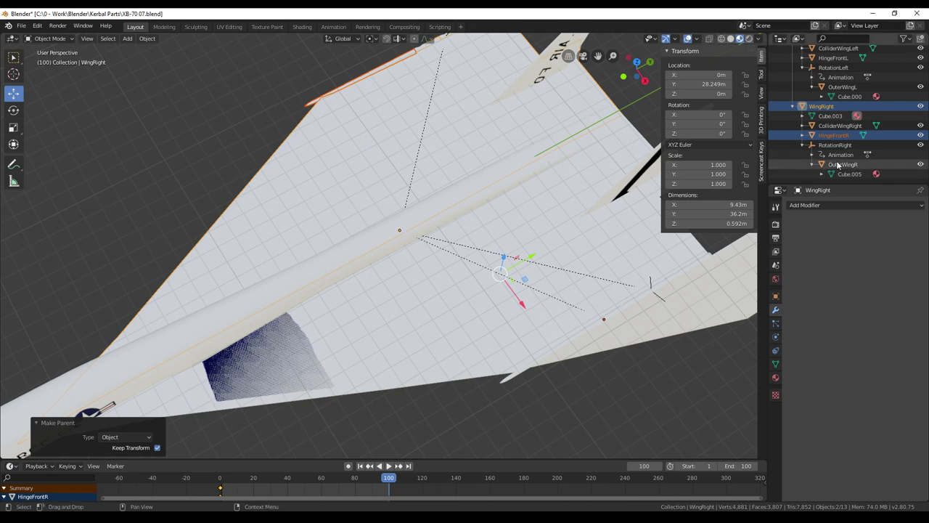
- Enter Edit Mode on WingLeft and place the 3D cursor along the wing root where it meets the fuselage
{"action": "scroll", "coordinate": [839, 138], "scroll_direction": "up", "scroll_amount": 3}
{"action": "left_click", "coordinate": [831, 97]}
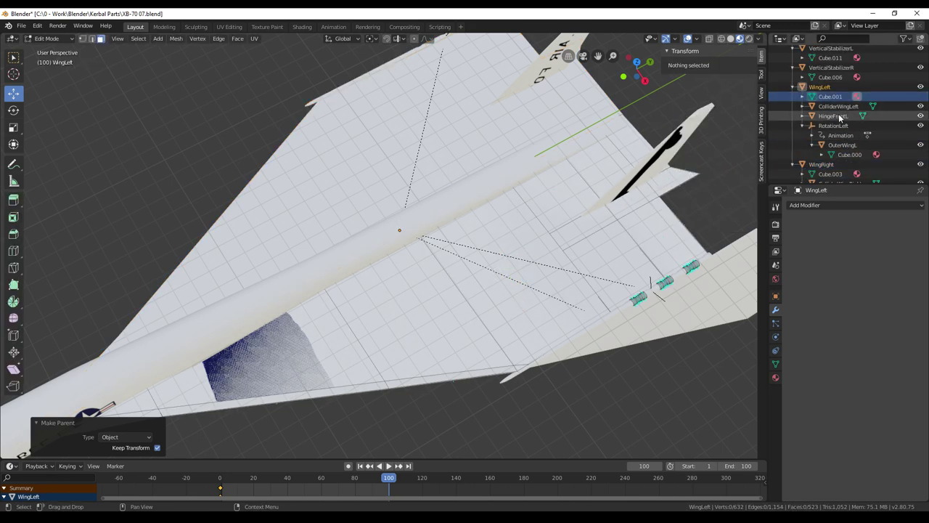
{"action": "middle_click_drag", "start_coordinate": [508, 218], "coordinate": [681, 159]}
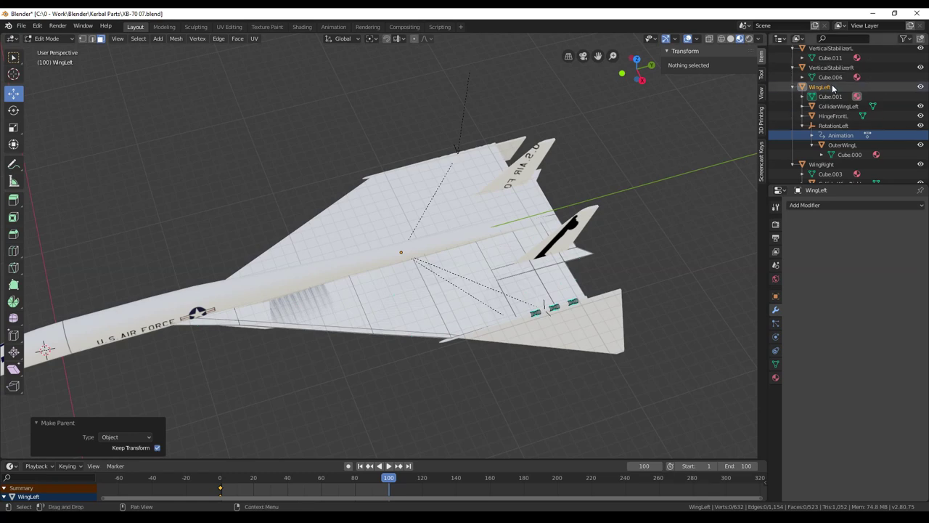
{"action": "left_click", "coordinate": [832, 87]}
{"action": "middle_click_drag", "start_coordinate": [108, 349], "coordinate": [460, 239]}
{"action": "scroll", "coordinate": [130, 272], "scroll_direction": "up", "scroll_amount": 2}
{"action": "scroll", "coordinate": [418, 218], "scroll_direction": "up", "scroll_amount": 5}
{"action": "scroll", "coordinate": [418, 218], "scroll_direction": "down", "scroll_amount": 5}
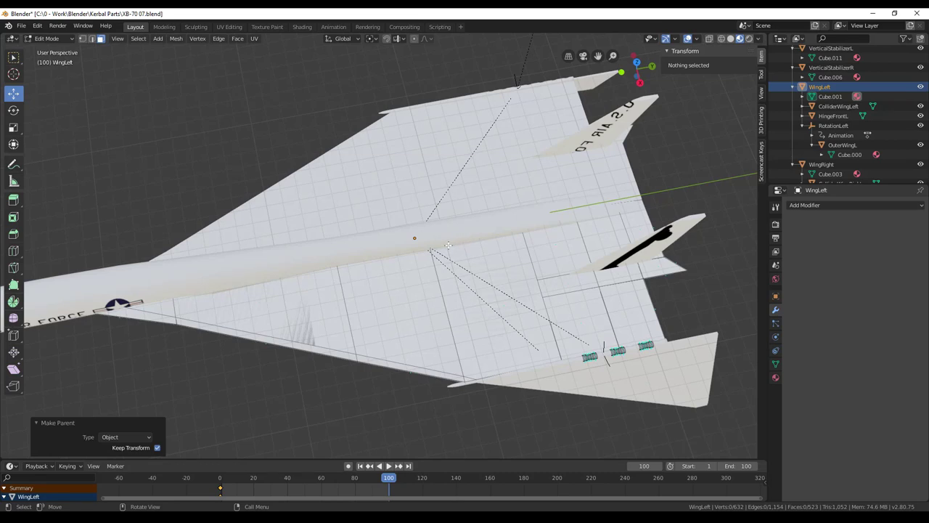
{"action": "right_click", "coordinate": [448, 245], "text": "shift"}
{"action": "middle_click_drag", "start_coordinate": [448, 245], "coordinate": [520, 283]}
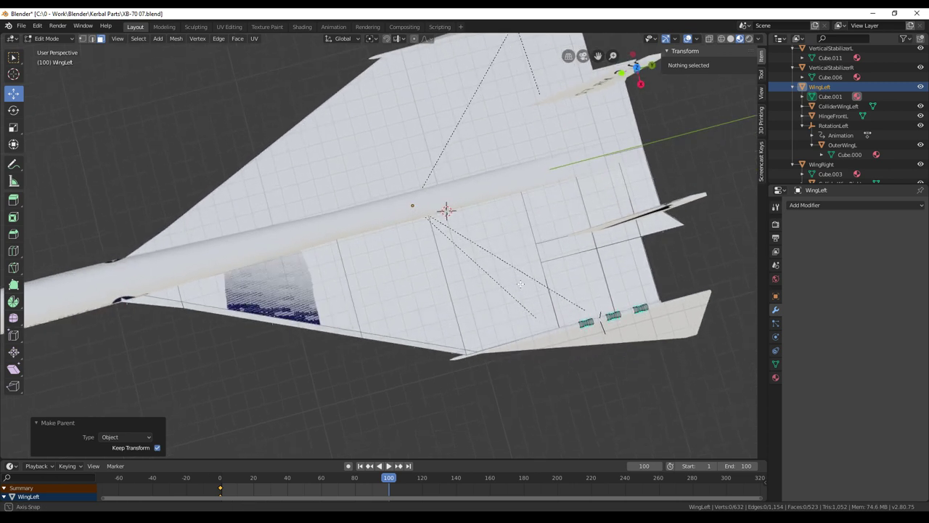
{"action": "right_click", "coordinate": [461, 210], "text": "shift"}
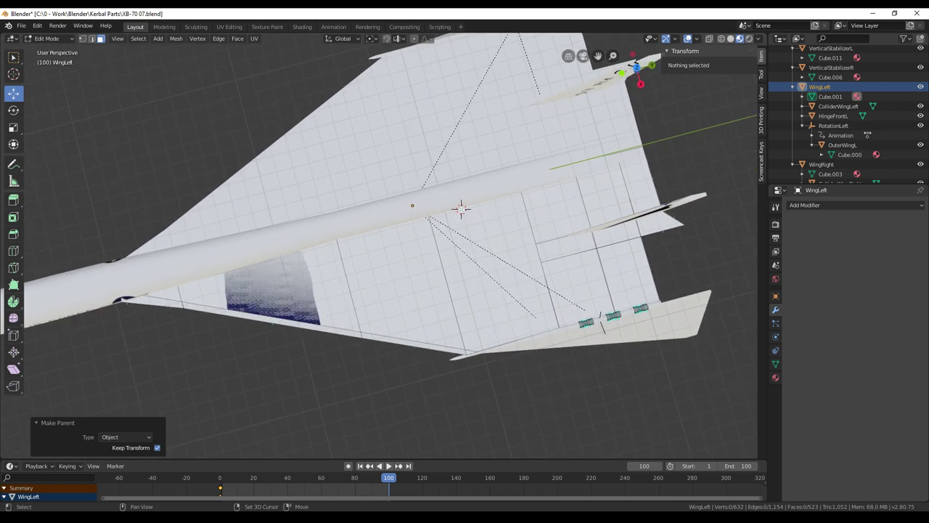
{"action": "scroll", "coordinate": [461, 209], "scroll_direction": "up", "scroll_amount": 3}
{"action": "middle_click_drag", "start_coordinate": [465, 217], "coordinate": [514, 284]}
{"action": "scroll", "coordinate": [471, 278], "scroll_direction": "down", "scroll_amount": 4}
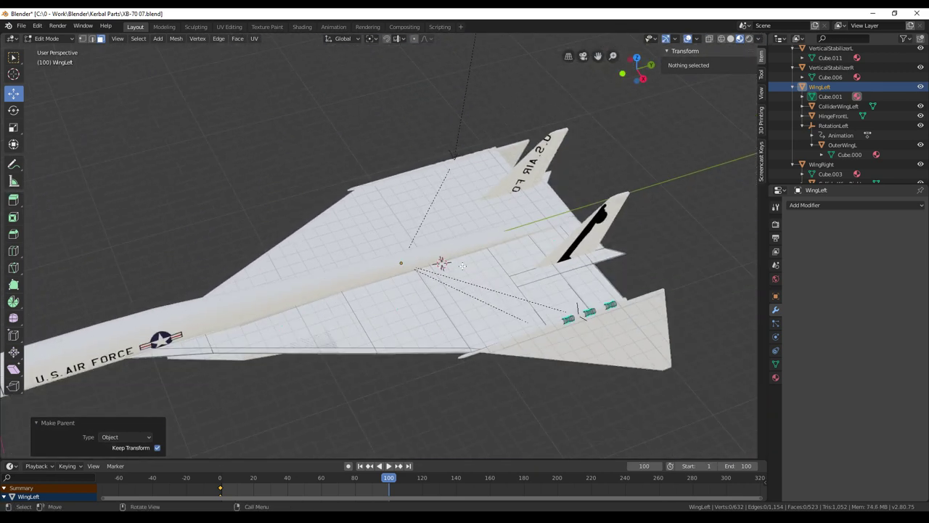
{"action": "scroll", "coordinate": [507, 318], "scroll_direction": "up", "scroll_amount": 2}
{"action": "scroll", "coordinate": [541, 304], "scroll_direction": "up", "scroll_amount": 4}
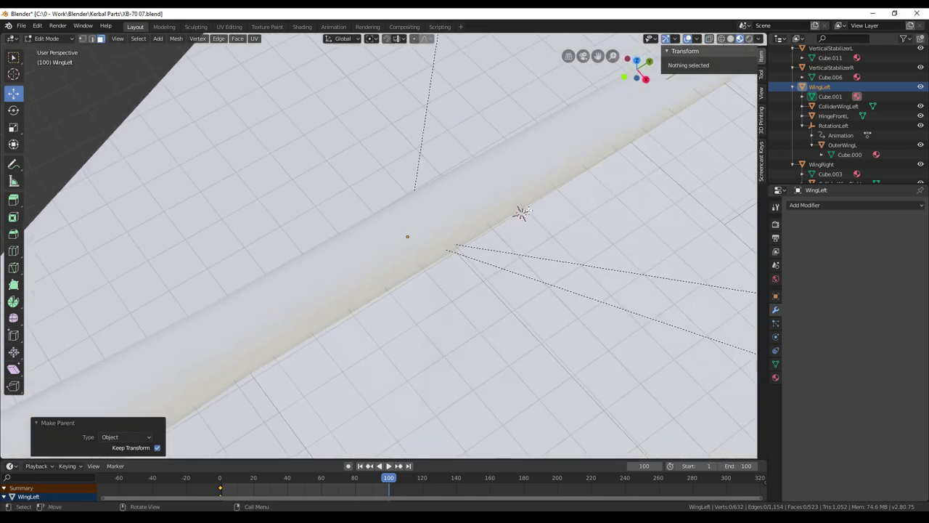
{"action": "middle_click_drag", "start_coordinate": [560, 201], "coordinate": [552, 220]}
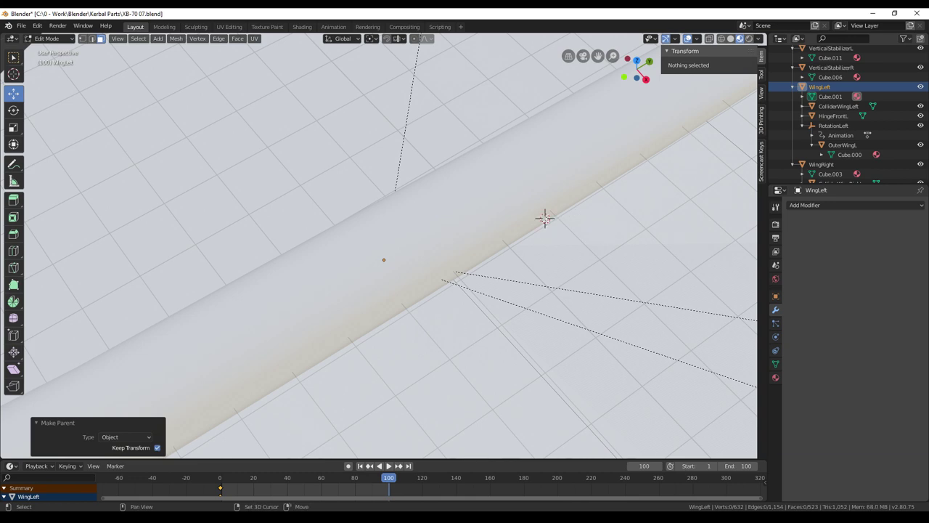
{"action": "middle_click_drag", "start_coordinate": [544, 216], "coordinate": [588, 291]}
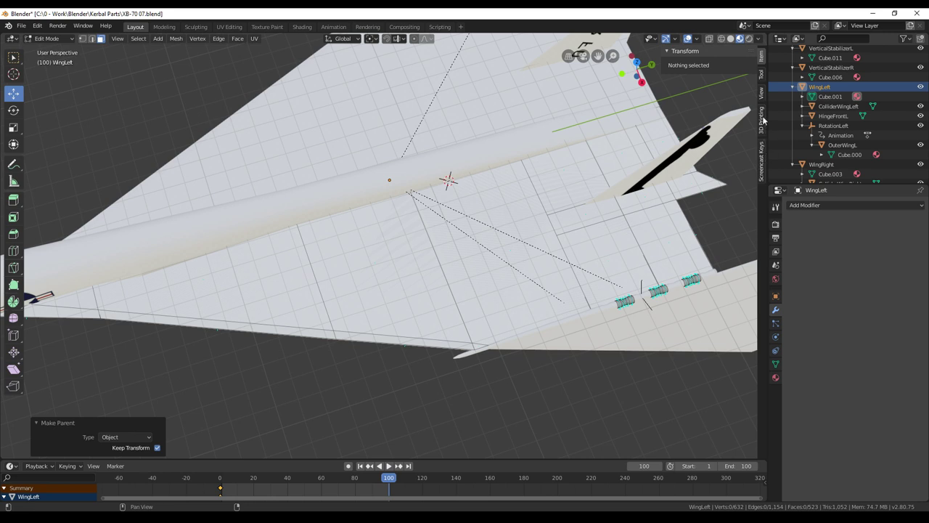
- Set the 3D cursor's location to X 0.82 m, Y 30.1 m and Z -0.26 m
{"action": "left_click", "coordinate": [761, 93]}
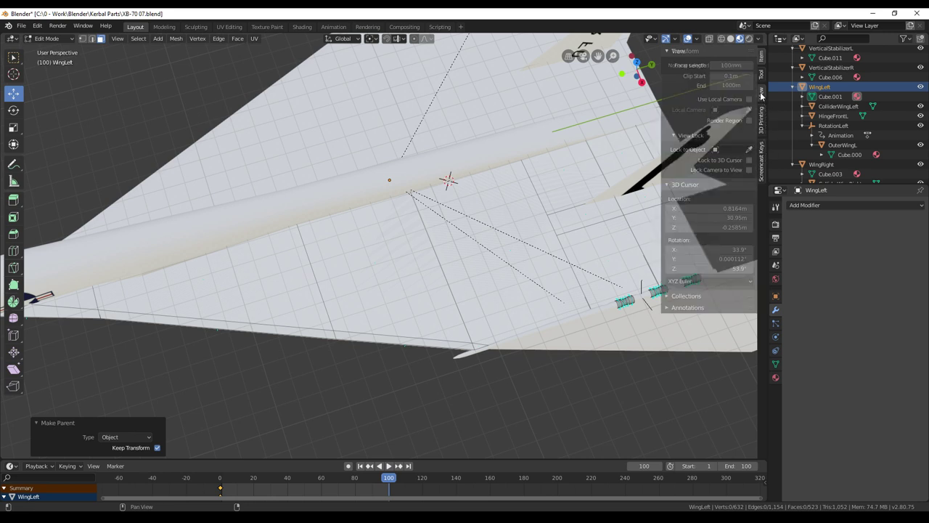
{"action": "left_click", "coordinate": [732, 208]}
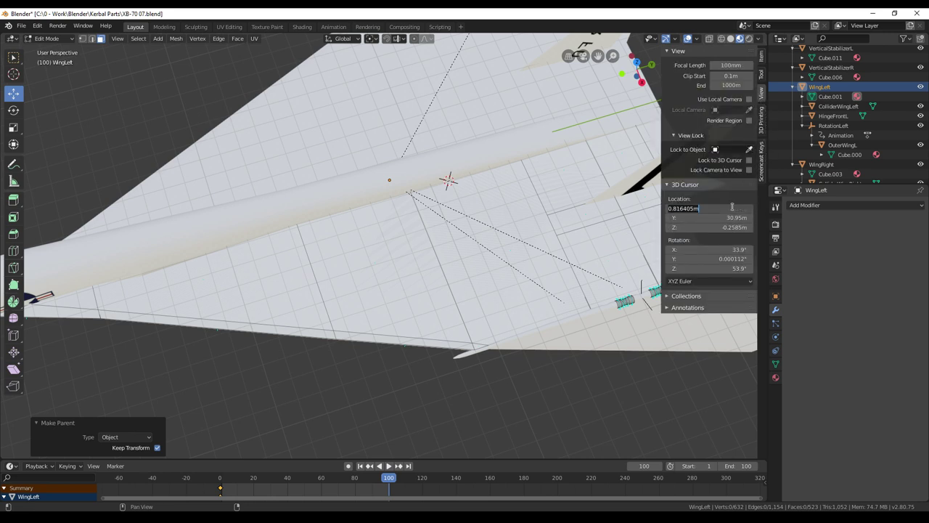
{"action": "key", "text": "BackSpace"}
{"action": "type", "text": ".82m"}
{"action": "key", "text": "Tab"}
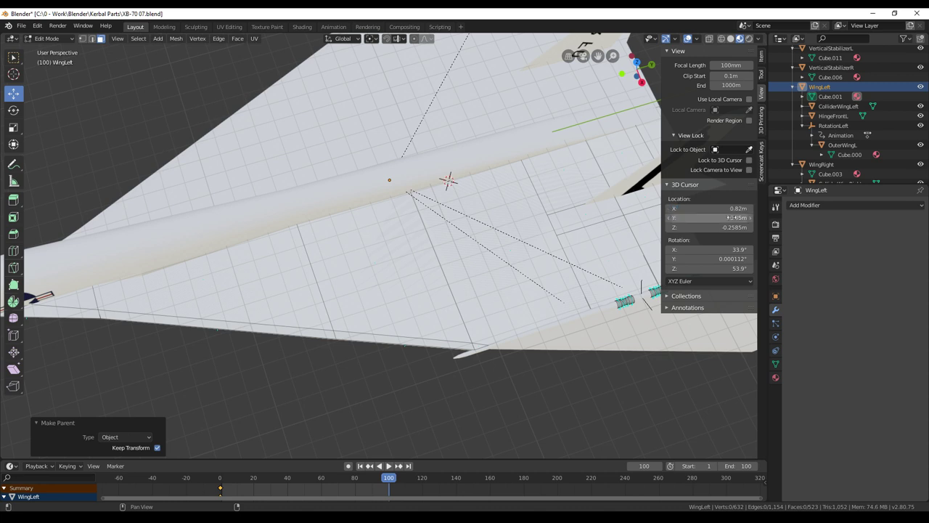
{"action": "type", "text": "30.1"}
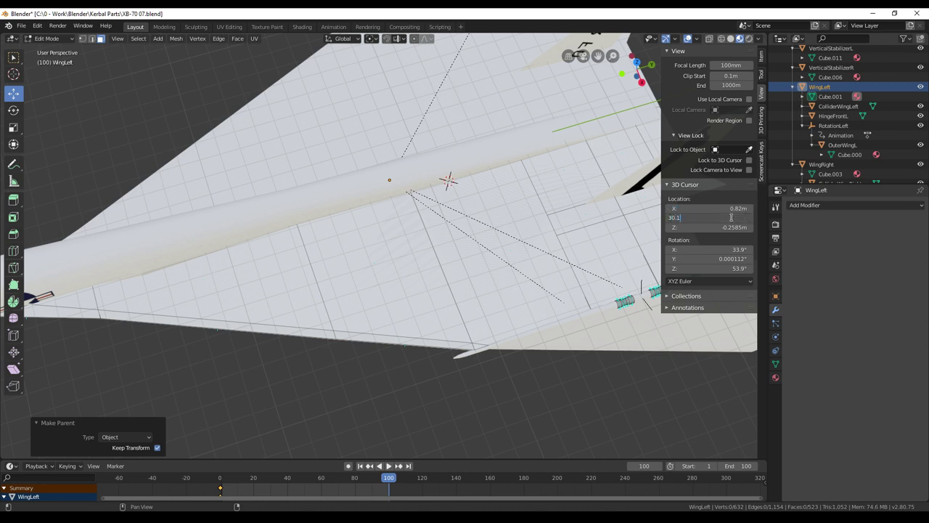
{"action": "key", "text": "Return"}
{"action": "left_click", "coordinate": [734, 227]}
{"action": "key", "text": "BackSpace"}
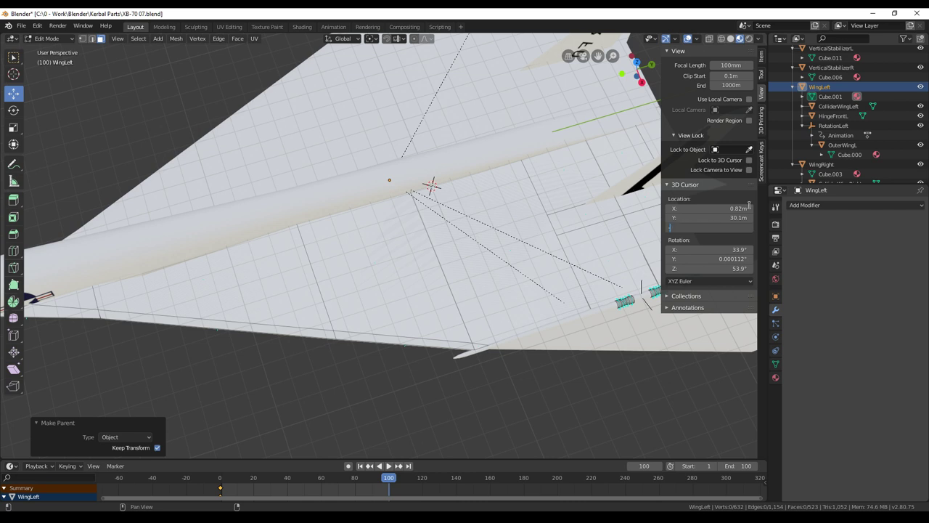
{"action": "type", "text": "-.26"}
{"action": "key", "text": "Return"}
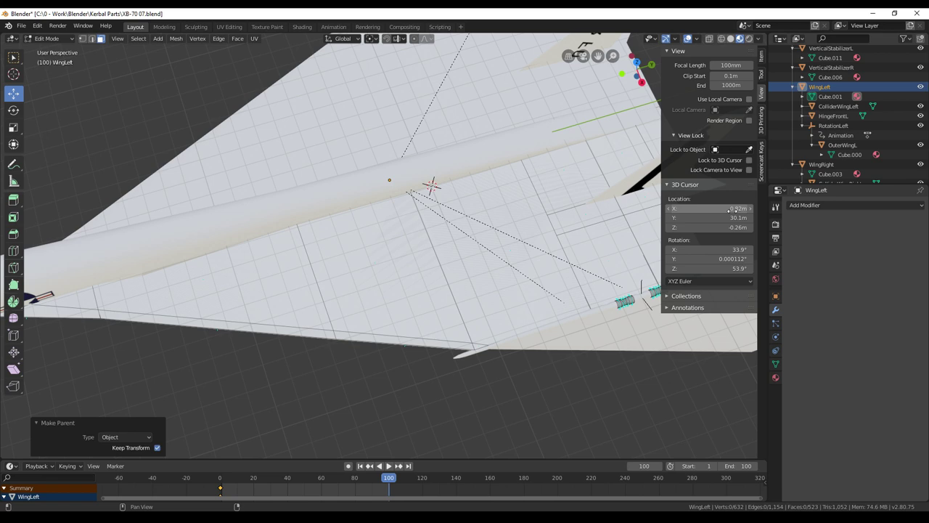
- Return to Object Mode and move WingLeft 0.82 m along the global X axis
{"action": "scroll", "coordinate": [417, 256], "scroll_direction": "down", "scroll_amount": 8}
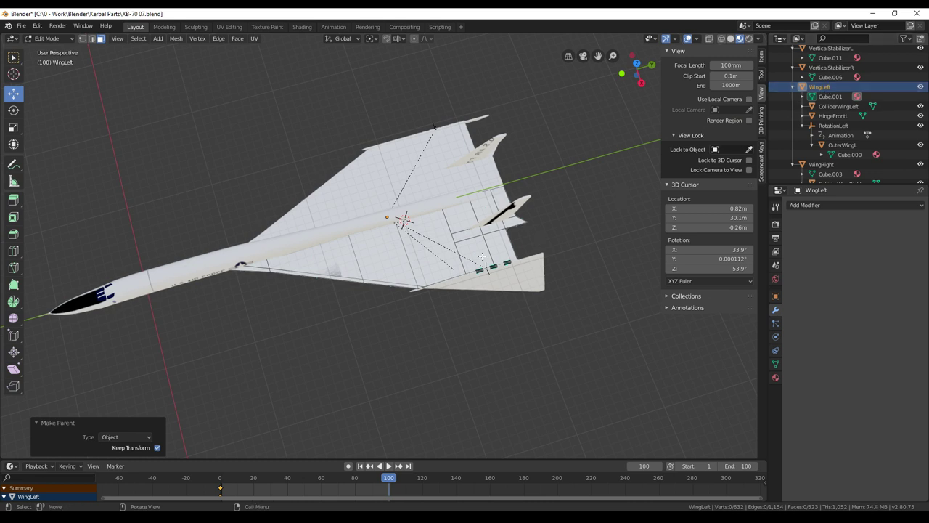
{"action": "key", "text": "Tab"}
{"action": "scroll", "coordinate": [471, 274], "scroll_direction": "up", "scroll_amount": 3}
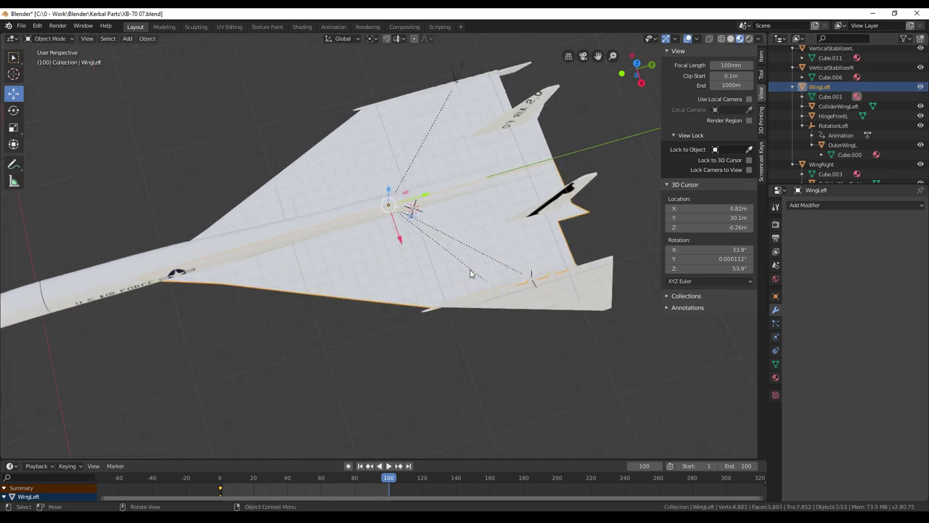
{"action": "key", "text": "g"}
{"action": "type", "text": "x0.82"}
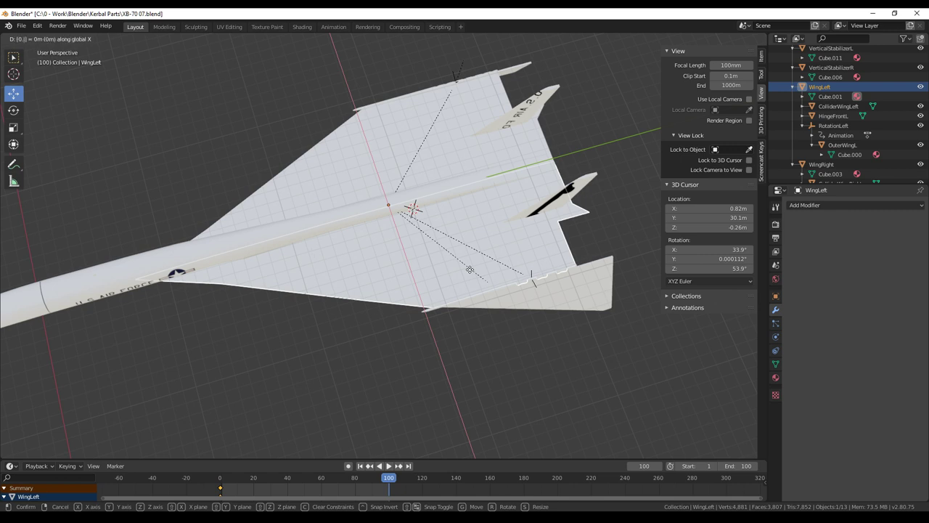
{"action": "key", "text": "Return"}
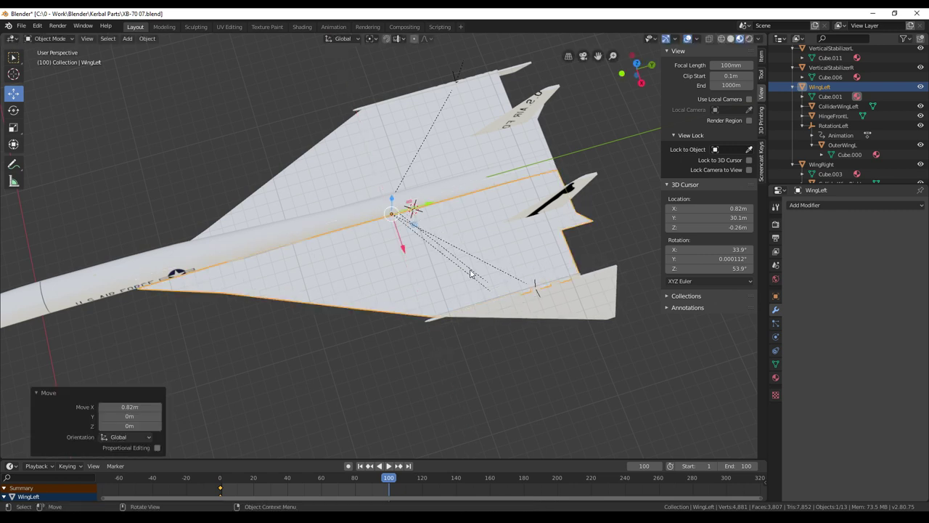
- Move WingLeft -30.1 m along the global Y axis and 0.26 m along the global Z axis
{"action": "key", "text": "g"}
{"action": "key", "text": "y"}
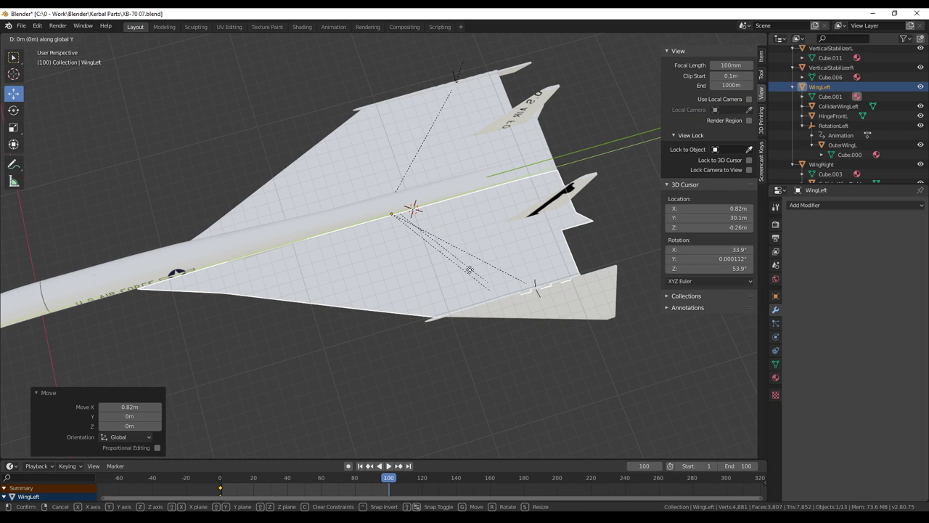
{"action": "type", "text": "-30.1"}
{"action": "key", "text": "Return"}
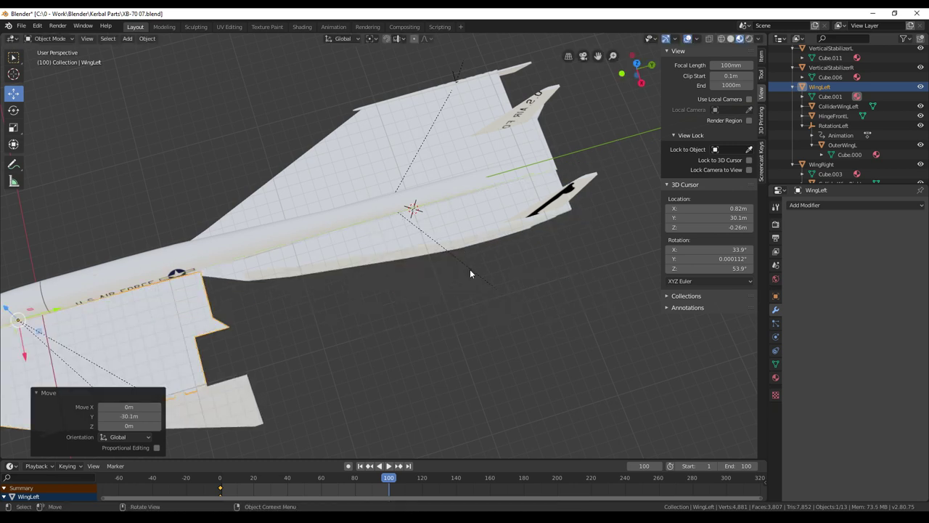
{"action": "key", "text": "g"}
{"action": "type", "text": "z0.26"}
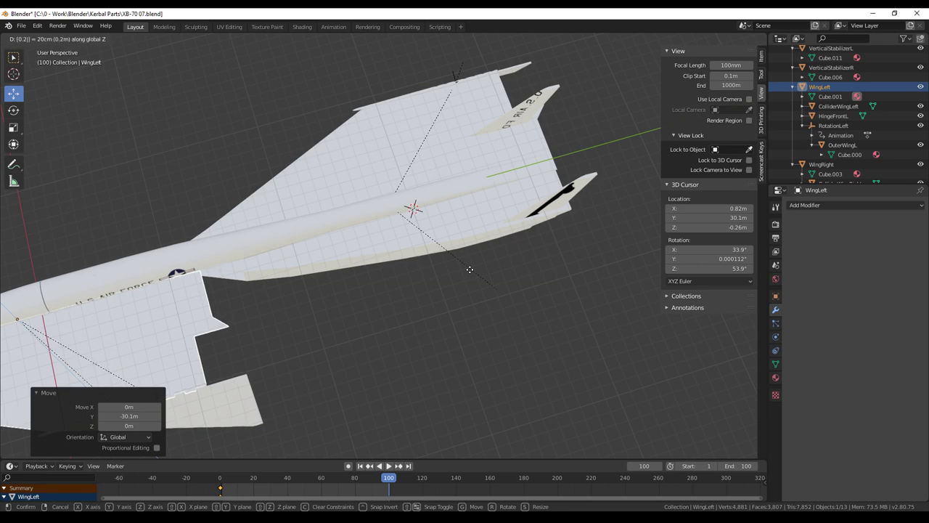
{"action": "key", "text": "Return"}
{"action": "middle_click_drag", "start_coordinate": [359, 291], "coordinate": [332, 89]}
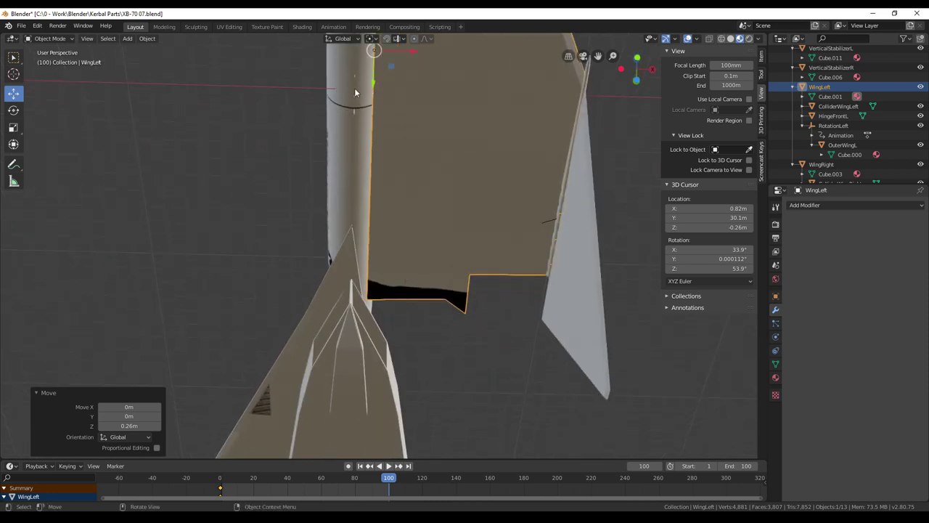
{"action": "middle_click_drag", "start_coordinate": [414, 128], "coordinate": [408, 152]}
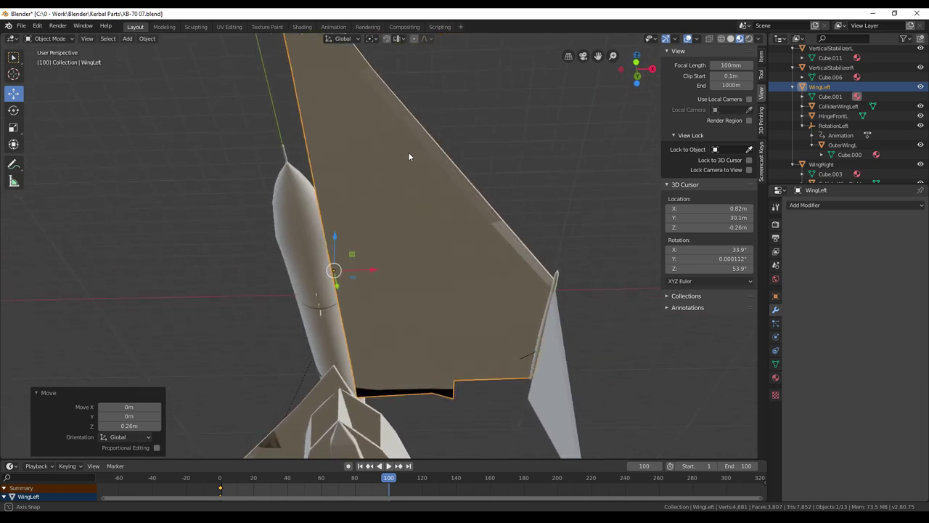
- Undo the last WingLeft moves and inspect the wing's placement with the Body temporarily hidden
{"action": "middle_click_drag", "start_coordinate": [494, 166], "coordinate": [487, 303]}
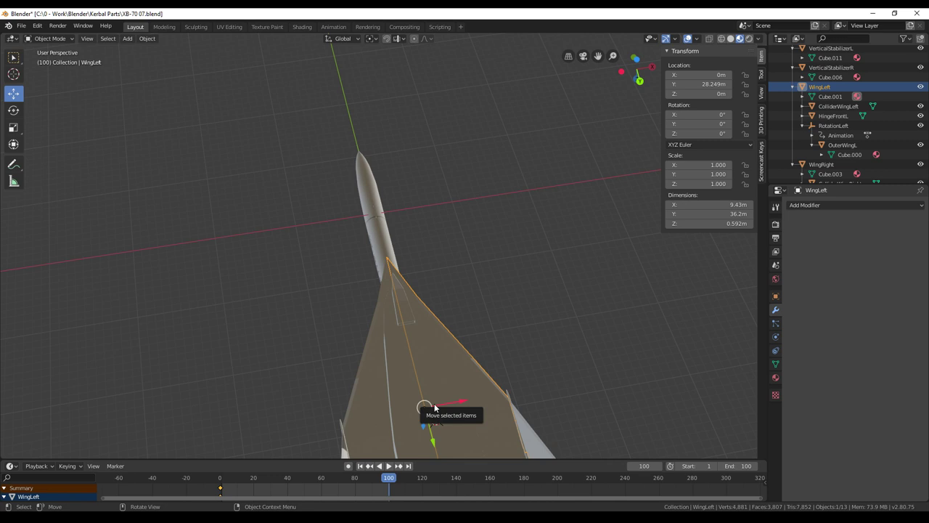
{"action": "middle_click_drag", "start_coordinate": [392, 297], "coordinate": [517, 421]}
{"action": "scroll", "coordinate": [858, 87], "scroll_direction": "up", "scroll_amount": 6}
{"action": "left_click", "coordinate": [921, 69]}
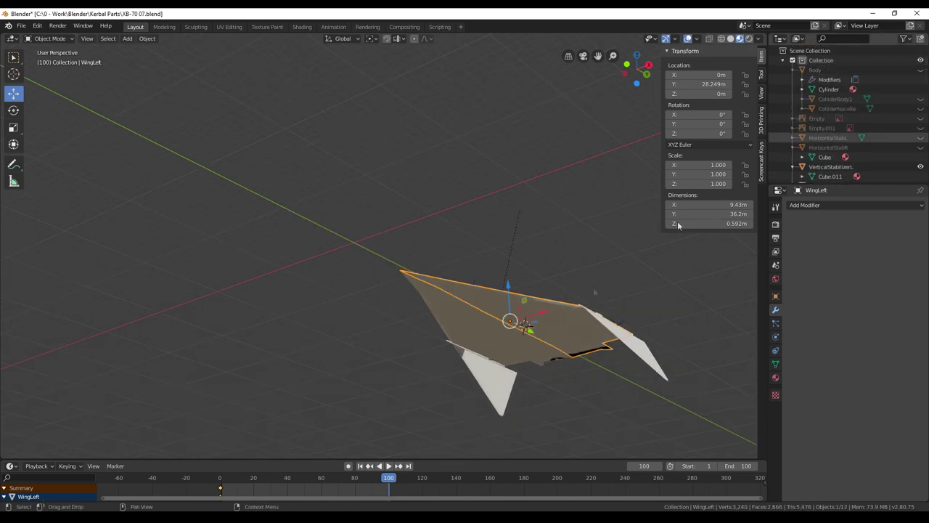
{"action": "middle_click_drag", "start_coordinate": [678, 226], "coordinate": [515, 254]}
{"action": "scroll", "coordinate": [515, 255], "scroll_direction": "up", "scroll_amount": 5}
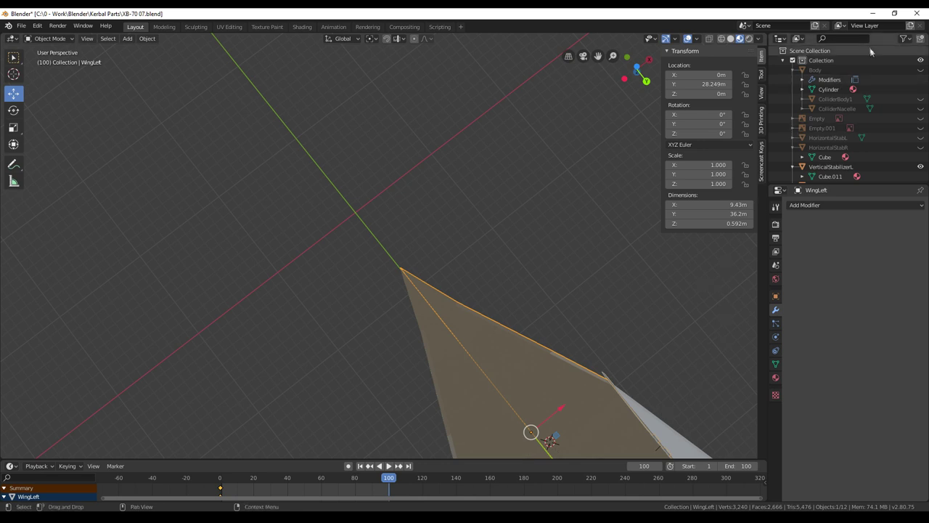
{"action": "left_click", "coordinate": [921, 69]}
{"action": "middle_click_drag", "start_coordinate": [517, 216], "coordinate": [543, 357]}
- Apply WingLeft's location transform so its origin sits at the world origin
{"action": "key", "text": "ctrl+a"}
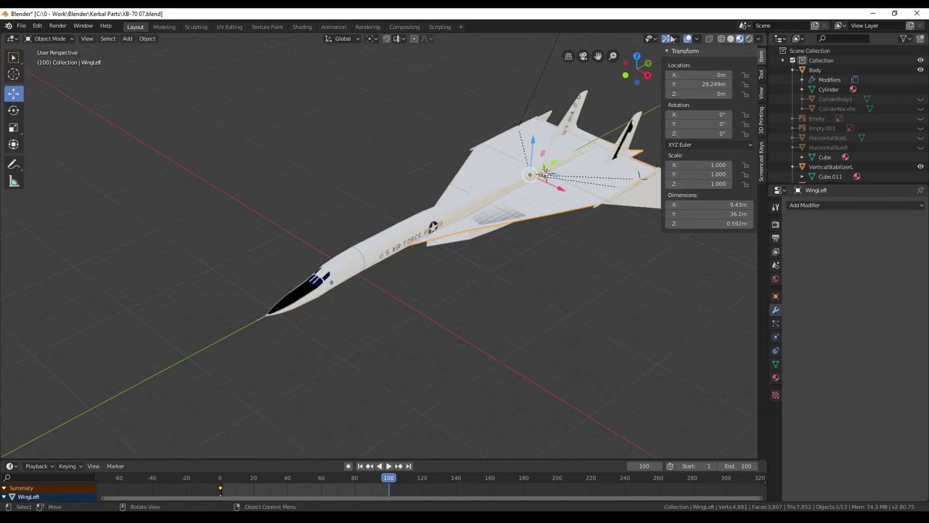
{"action": "key", "text": "ctrl+a"}
{"action": "left_click", "coordinate": [529, 300]}
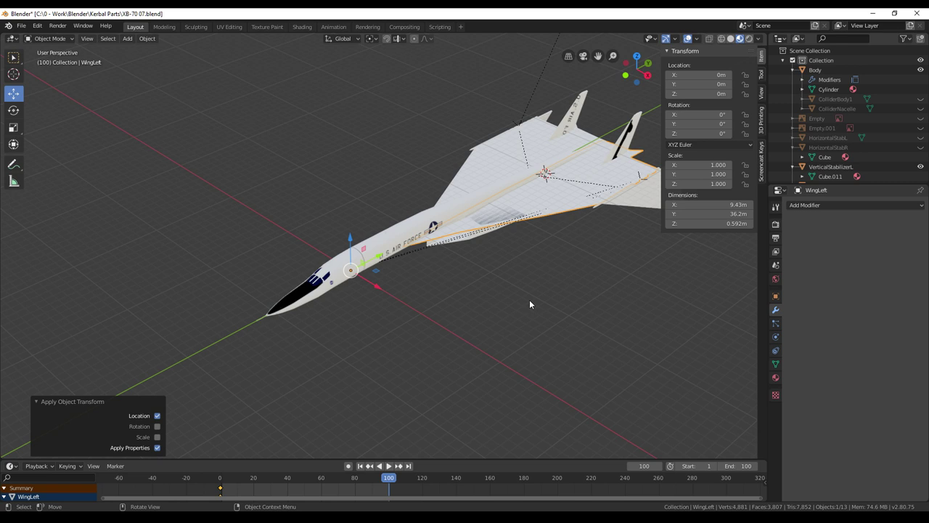
- Move WingLeft -30.1 m along the global Y axis and 0.26 m along the global Z axis
{"action": "middle_click_drag", "start_coordinate": [545, 291], "coordinate": [543, 321]}
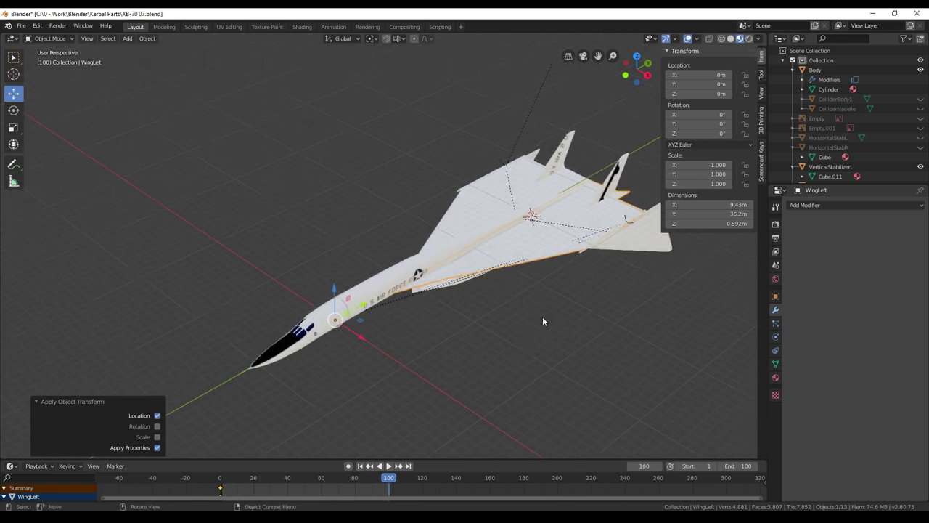
{"action": "key", "text": "g"}
{"action": "key", "text": "y"}
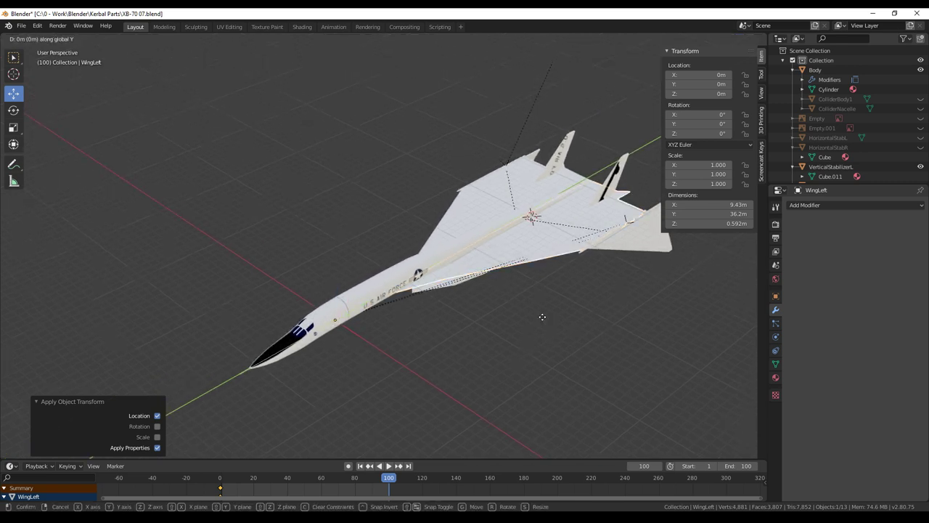
{"action": "key", "text": "3"}
{"action": "key", "text": "minus"}
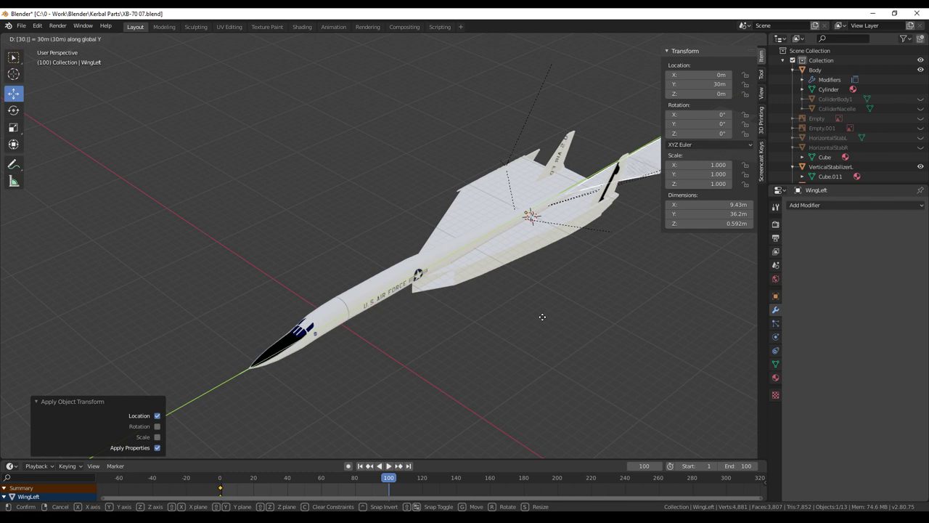
{"action": "key", "text": "minus"}
{"action": "key", "text": "BackSpace"}
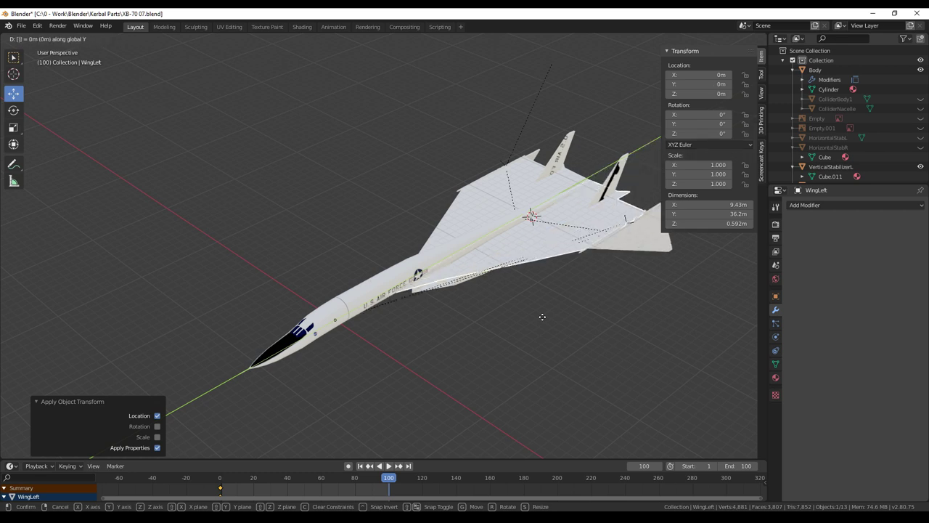
{"action": "type", "text": "-30.1"}
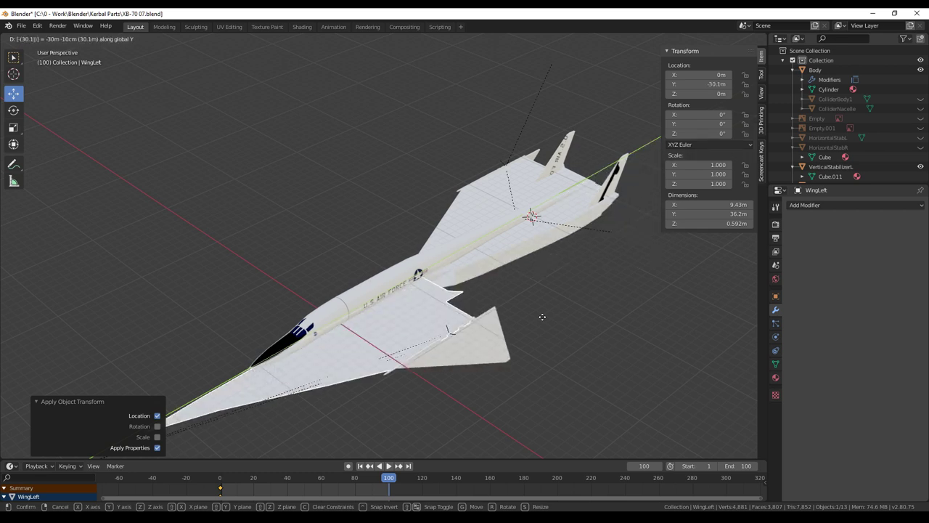
{"action": "key", "text": "Return"}
{"action": "key", "text": "g"}
{"action": "key", "text": "z"}
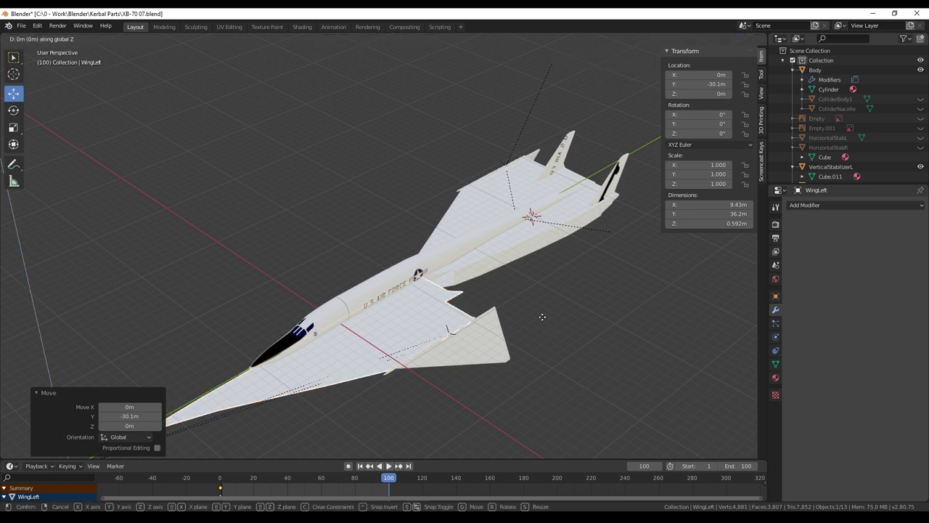
{"action": "left_click", "coordinate": [542, 321]}
- Apply the location transform to WingLeft again at its shifted position
{"action": "middle_click_drag", "start_coordinate": [542, 321], "coordinate": [471, 207]}
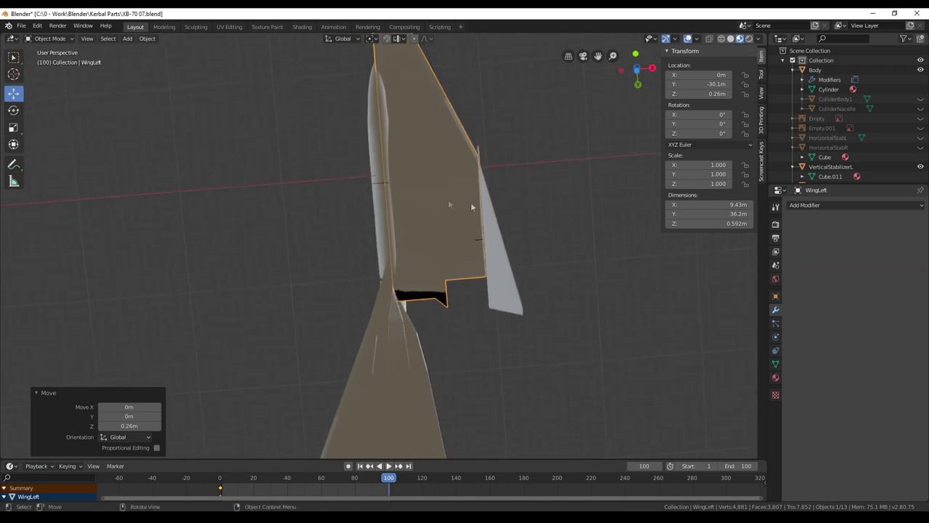
{"action": "middle_click_drag", "start_coordinate": [394, 181], "coordinate": [409, 326]}
{"action": "key", "text": "ctrl+a"}
{"action": "left_click", "coordinate": [514, 367]}
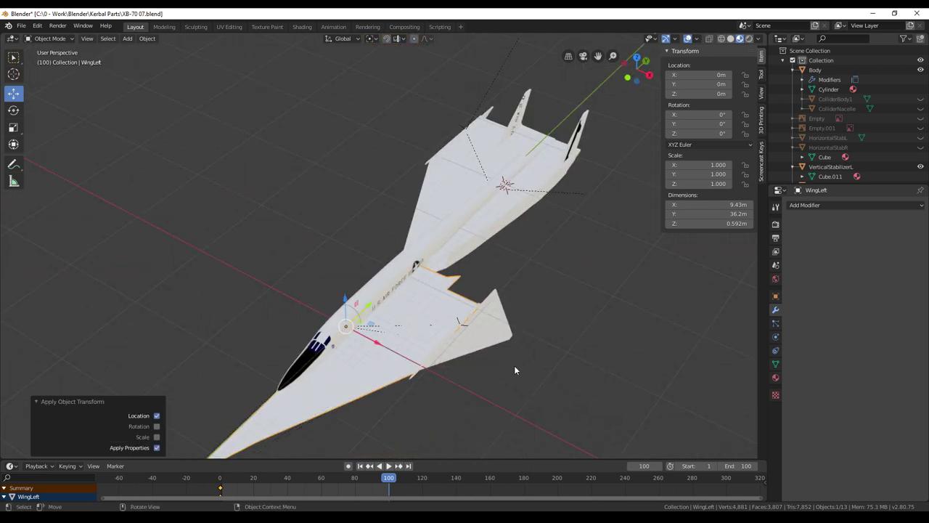
{"action": "middle_click_drag", "start_coordinate": [514, 367], "coordinate": [494, 332]}
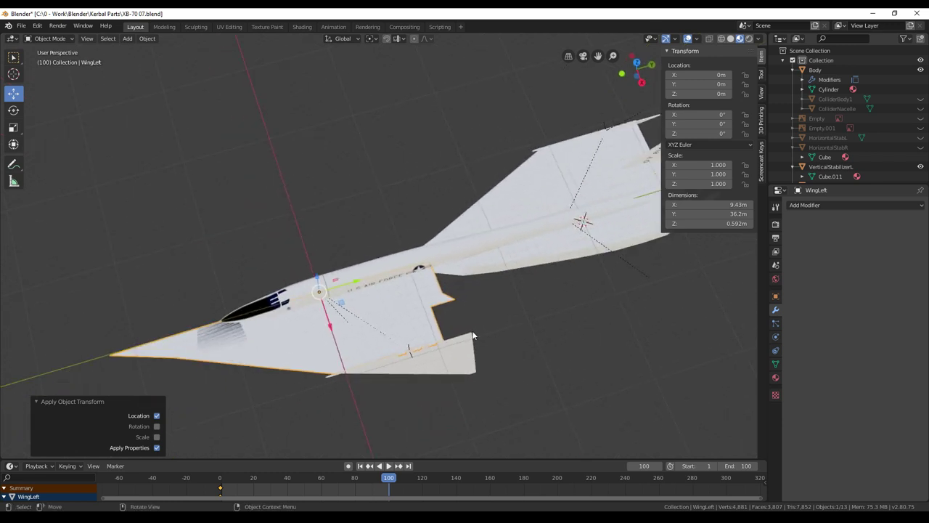
- Select the whole WingLeft hierarchy, including its collider, front hinge, rotation empty and outer wing
{"action": "scroll", "coordinate": [878, 141], "scroll_direction": "down", "scroll_amount": 5}
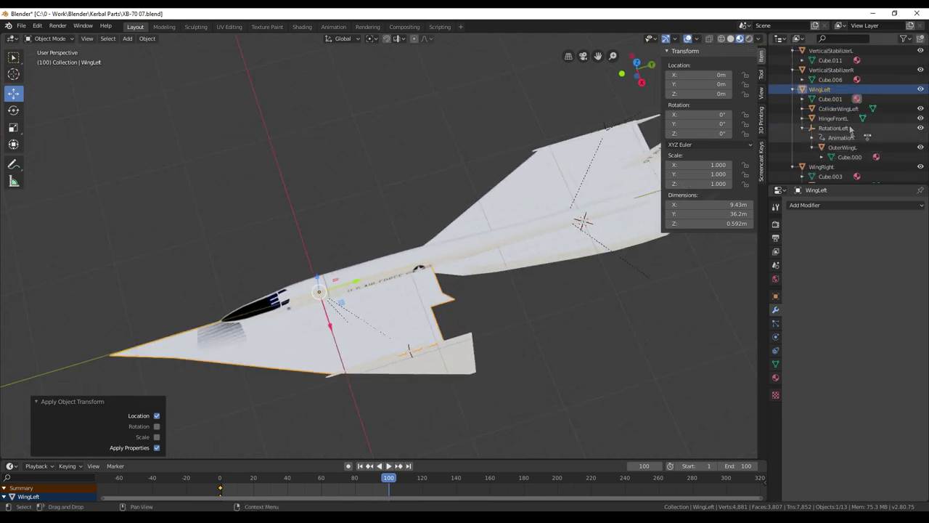
{"action": "right_click", "coordinate": [819, 92]}
{"action": "left_click", "coordinate": [813, 109]}
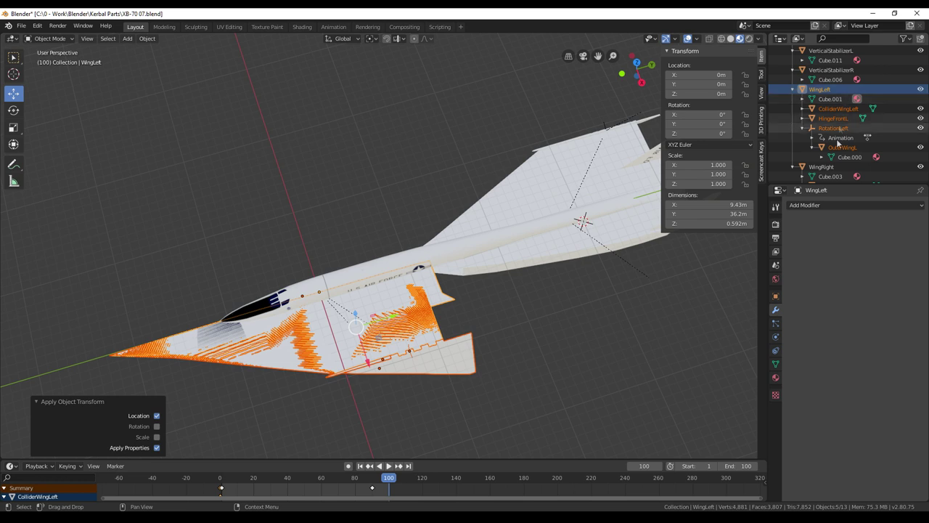
{"action": "middle_click_drag", "start_coordinate": [414, 178], "coordinate": [403, 149]}
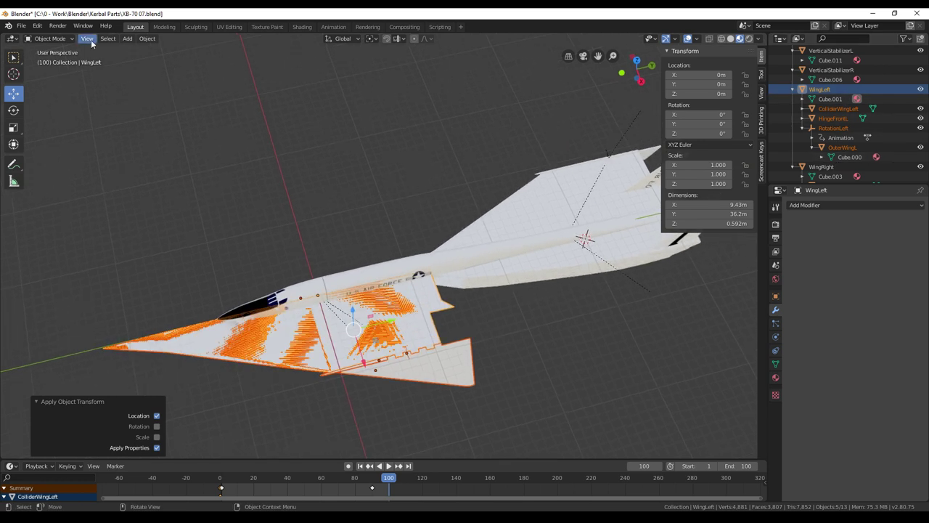
- Set up an FBX export to the existing file XB-70WingL.fbx, limited to Selected Objects
{"action": "left_click", "coordinate": [22, 25]}
{"action": "mouse_move", "coordinate": [55, 166]}
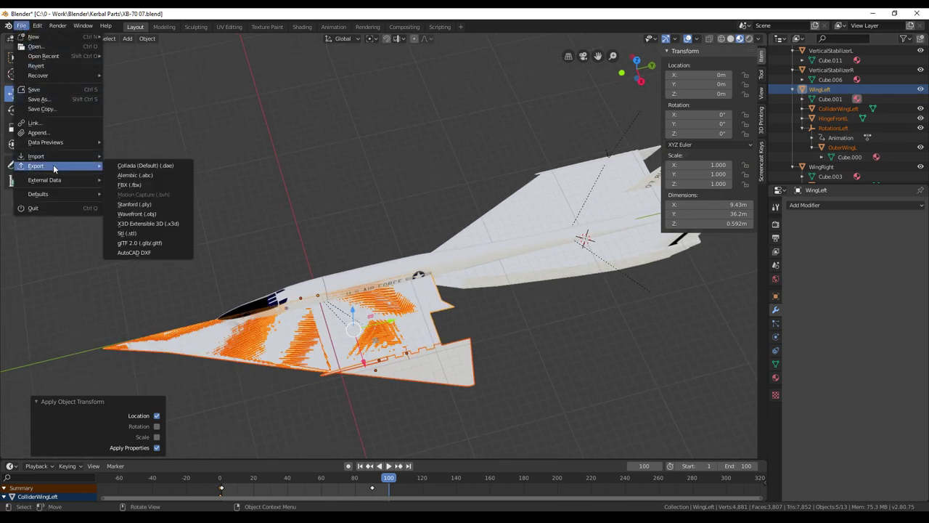
{"action": "left_click", "coordinate": [144, 185]}
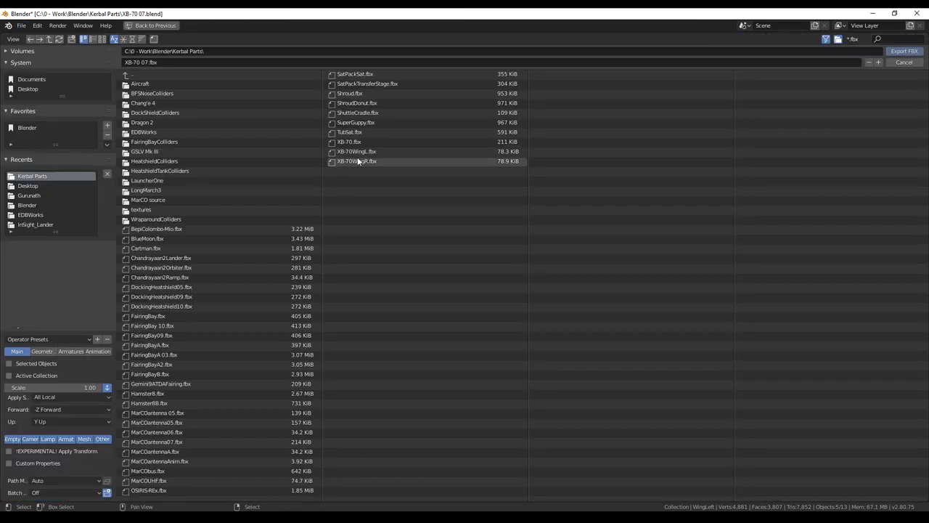
{"action": "left_click", "coordinate": [364, 151]}
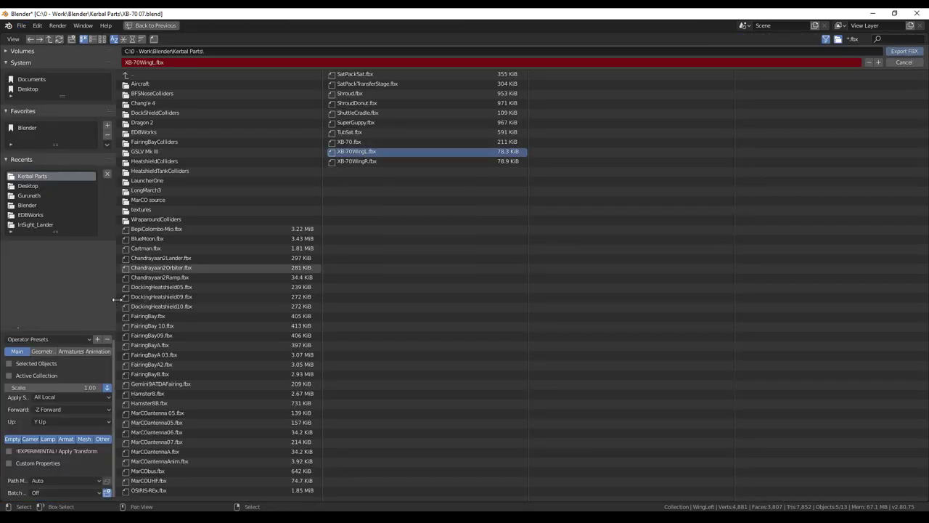
{"action": "left_click", "coordinate": [12, 363]}
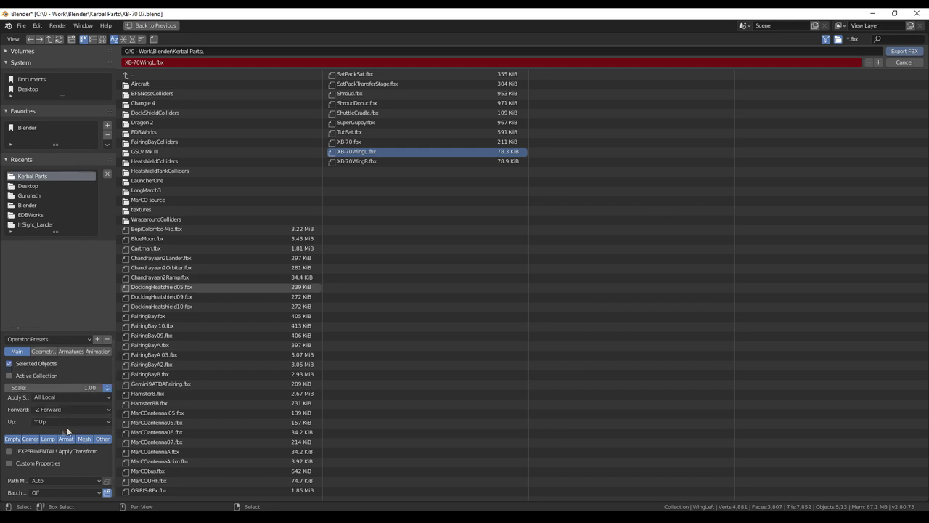
- Disable NLA Strips and All Actions in the animation settings and export the left wing's FBX
{"action": "left_click", "coordinate": [46, 351]}
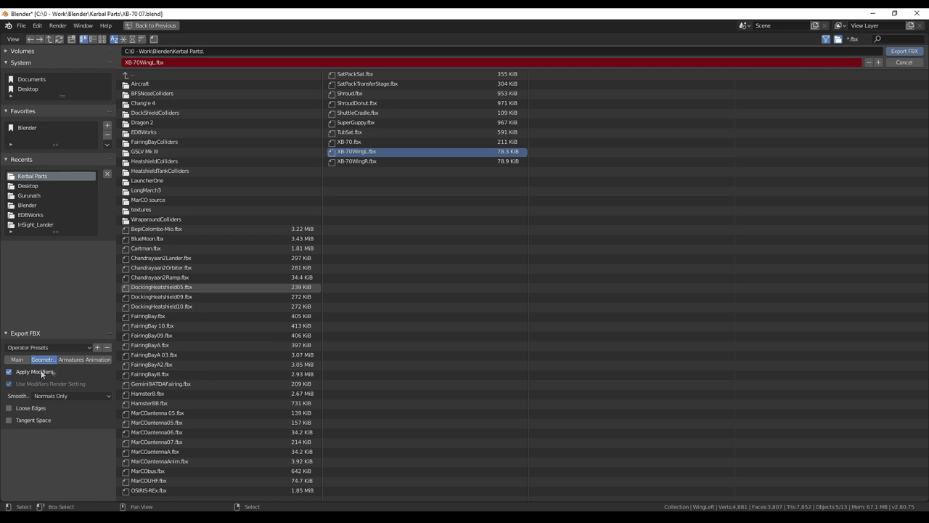
{"action": "left_click", "coordinate": [67, 360]}
{"action": "left_click", "coordinate": [94, 359]}
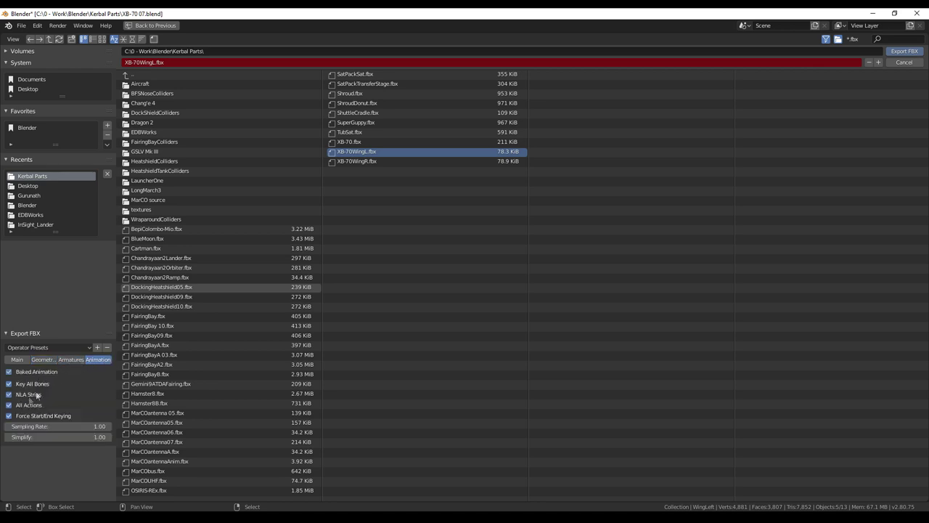
{"action": "left_click", "coordinate": [9, 395]}
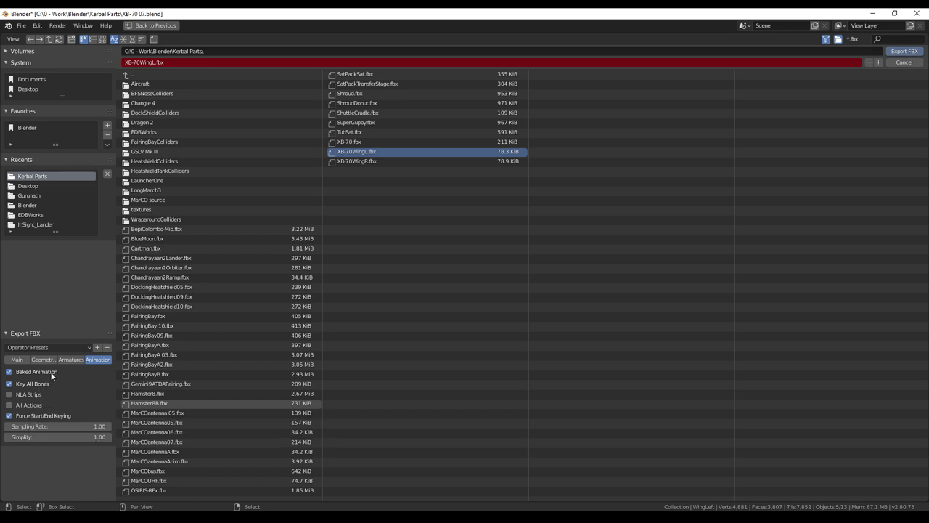
{"action": "left_click", "coordinate": [16, 360]}
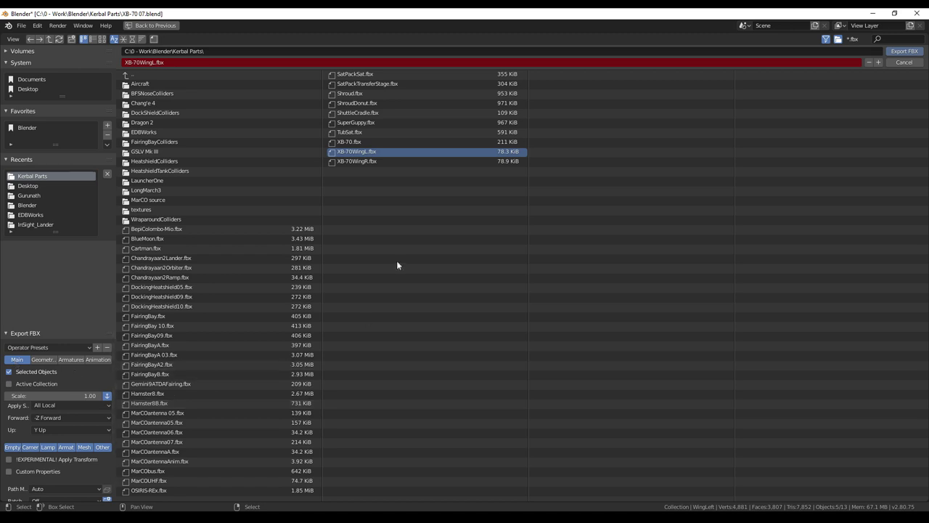
{"action": "left_click", "coordinate": [904, 51]}
- Hide WingLeft together with ColliderWingLeft, HingeFrontL, RotationLeft and OuterWingL
{"action": "scroll", "coordinate": [548, 325], "scroll_direction": "down", "scroll_amount": 2}
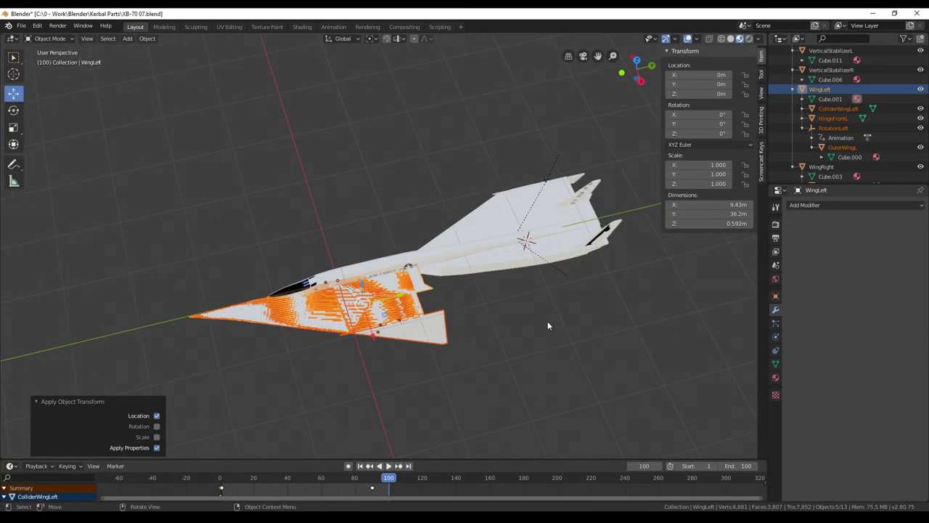
{"action": "left_click", "coordinate": [920, 90]}
{"action": "left_click", "coordinate": [921, 108]}
{"action": "left_click", "coordinate": [920, 117]}
{"action": "left_click", "coordinate": [921, 127]}
{"action": "middle_click_drag", "start_coordinate": [719, 305], "coordinate": [822, 162]}
- Select WingRight and move it -30.1 m along global Y and 0.26 m along global Z
{"action": "left_click", "coordinate": [822, 166]}
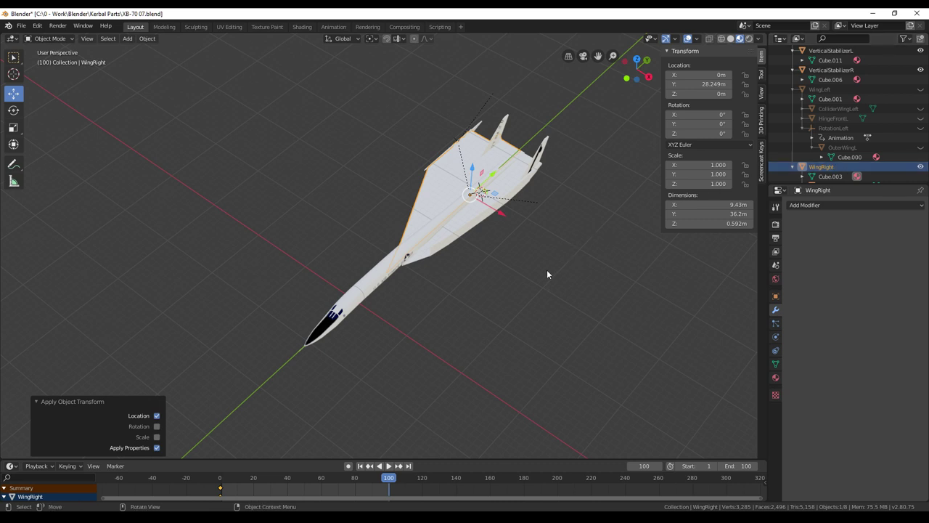
{"action": "middle_click_drag", "start_coordinate": [547, 274], "coordinate": [587, 147]}
{"action": "middle_click_drag", "start_coordinate": [535, 318], "coordinate": [552, 406]}
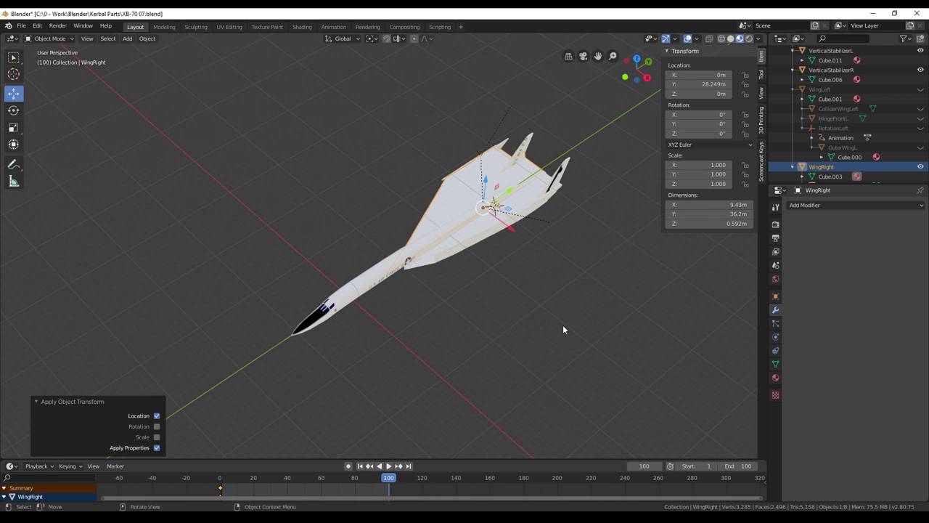
{"action": "key", "text": "g"}
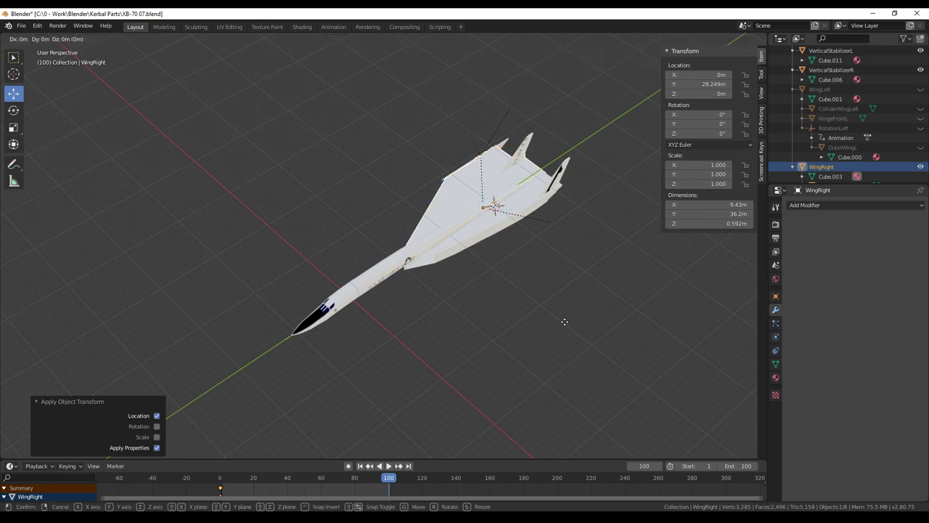
{"action": "type", "text": "y-30.1"}
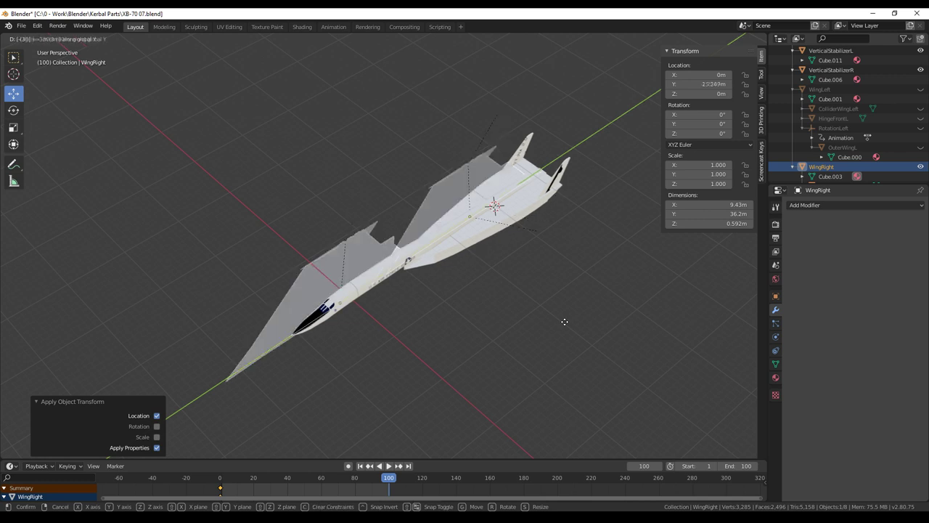
{"action": "key", "text": "Return"}
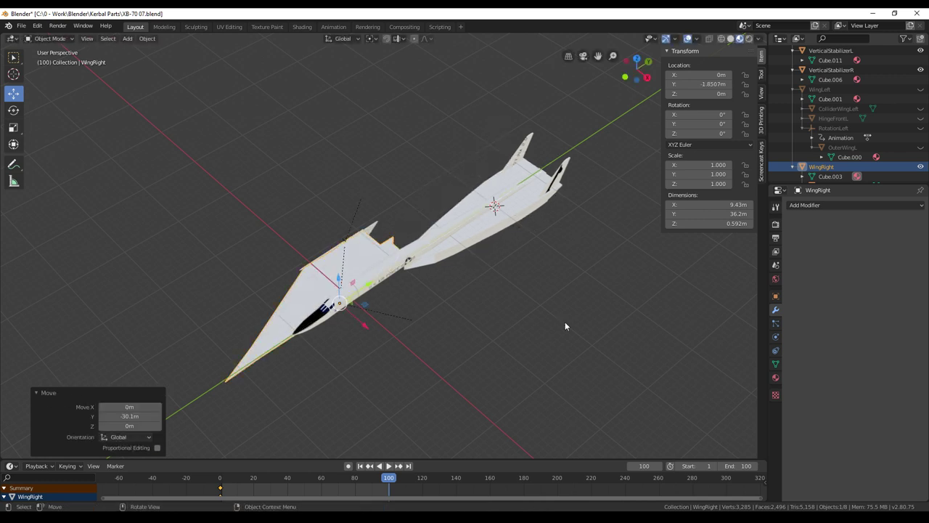
{"action": "key", "text": "g"}
{"action": "key", "text": "z"}
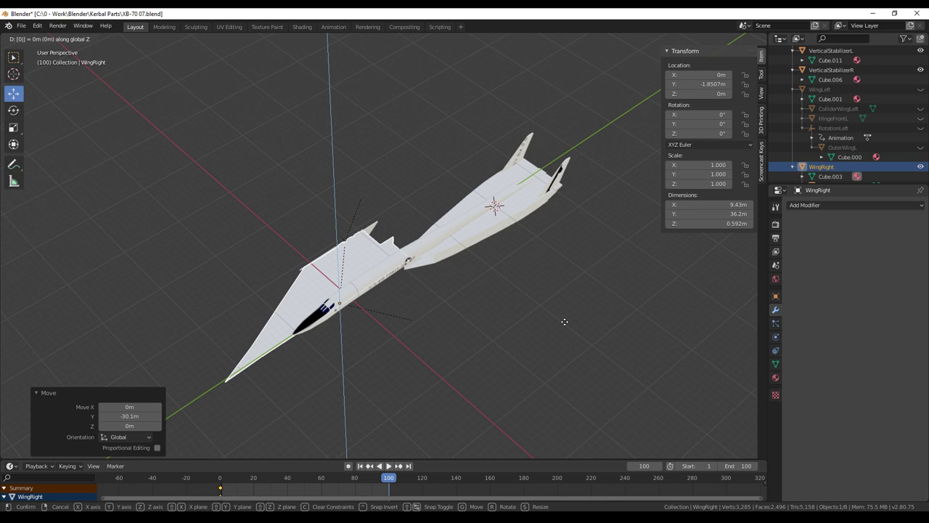
{"action": "left_click", "coordinate": [566, 326]}
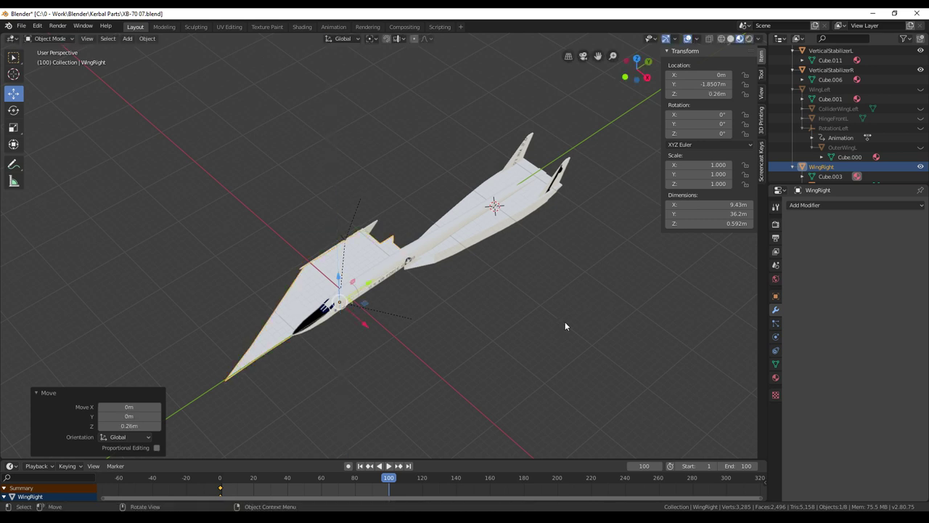
- Apply WingRight's location transform at its shifted position
{"action": "key", "text": "ctrl+a"}
{"action": "left_click", "coordinate": [498, 326]}
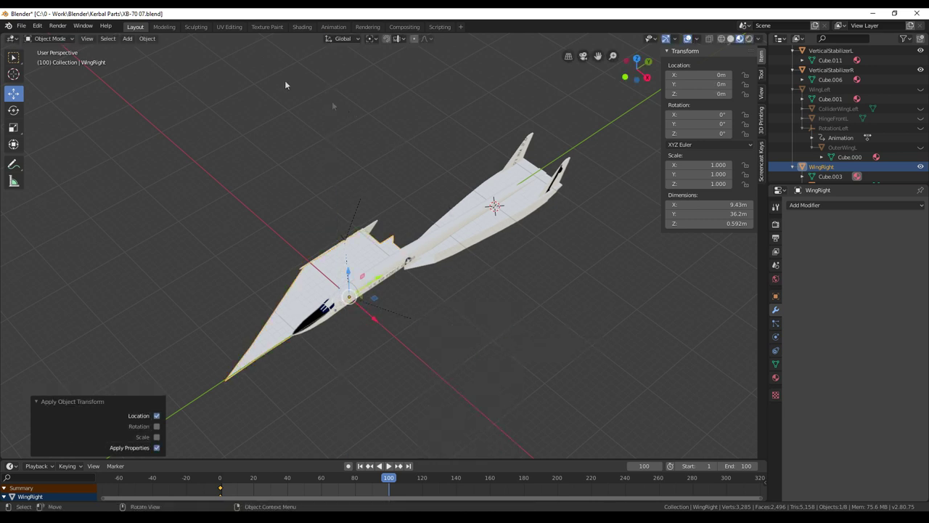
- Export only the selected WingRight as FBX, overwriting XB-70WingR.fbx in the Kerbal Parts folder, with NLA Strips and All Actions off
{"action": "left_click", "coordinate": [21, 25]}
{"action": "mouse_move", "coordinate": [59, 166]}
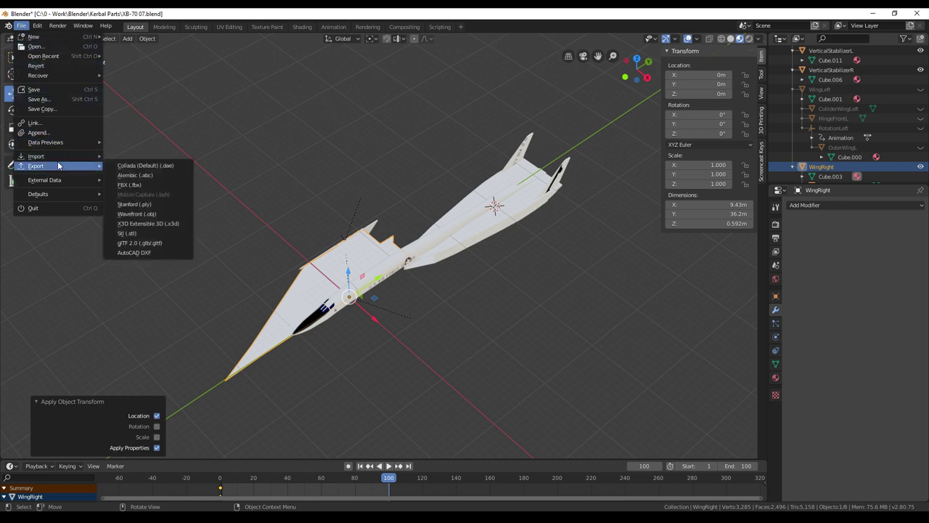
{"action": "left_click", "coordinate": [130, 185]}
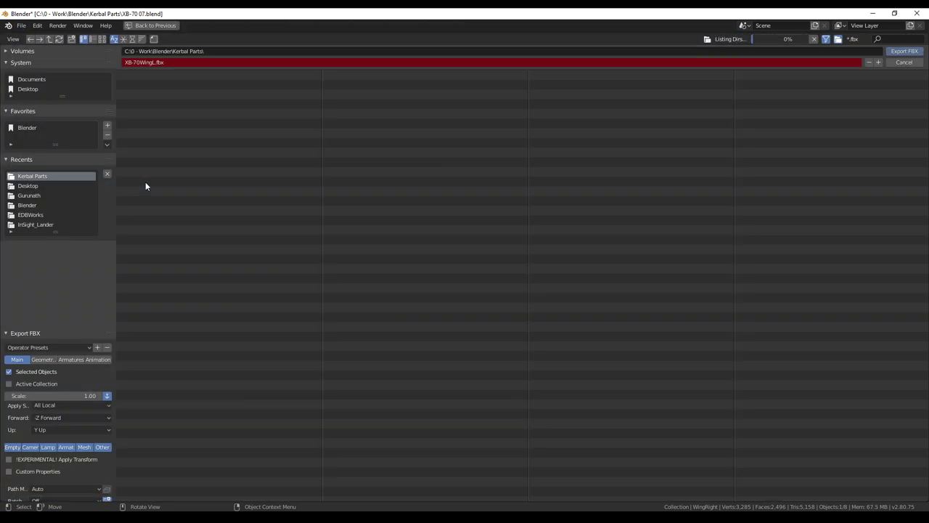
{"action": "left_click", "coordinate": [42, 360]}
{"action": "left_click", "coordinate": [72, 360]}
{"action": "left_click", "coordinate": [98, 360]}
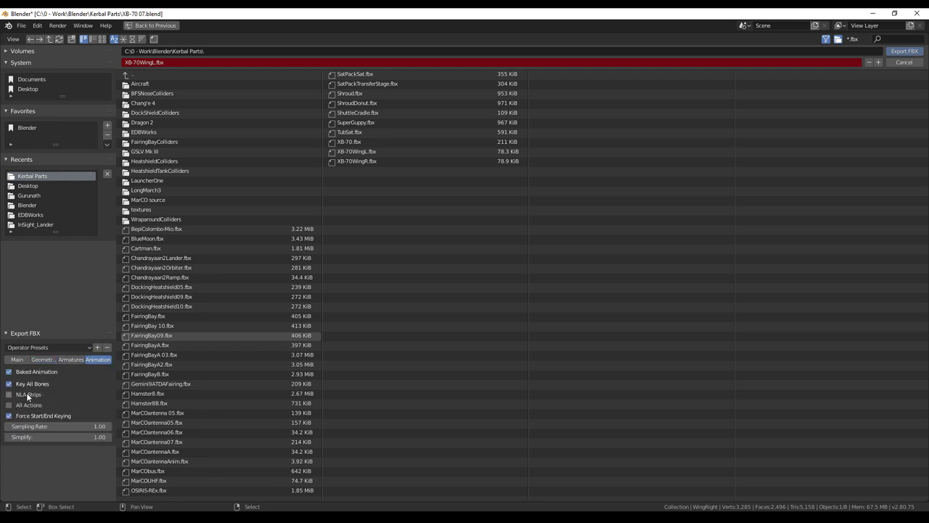
{"action": "left_click", "coordinate": [16, 360]}
{"action": "left_click", "coordinate": [367, 152]}
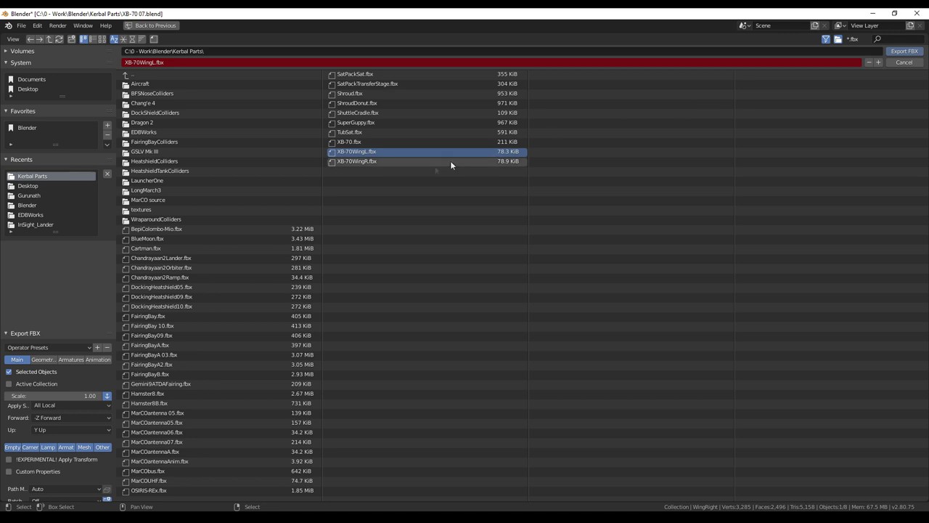
{"action": "left_click", "coordinate": [366, 160]}
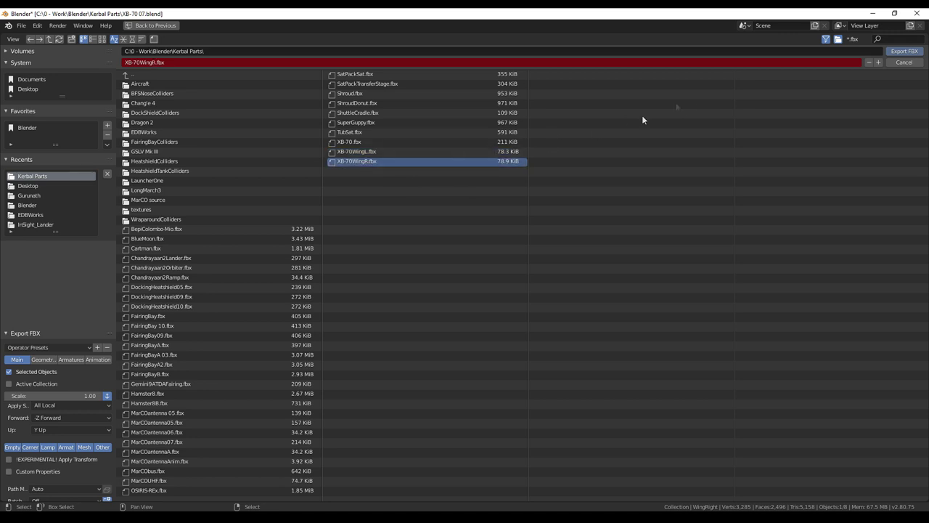
{"action": "left_click", "coordinate": [904, 51]}
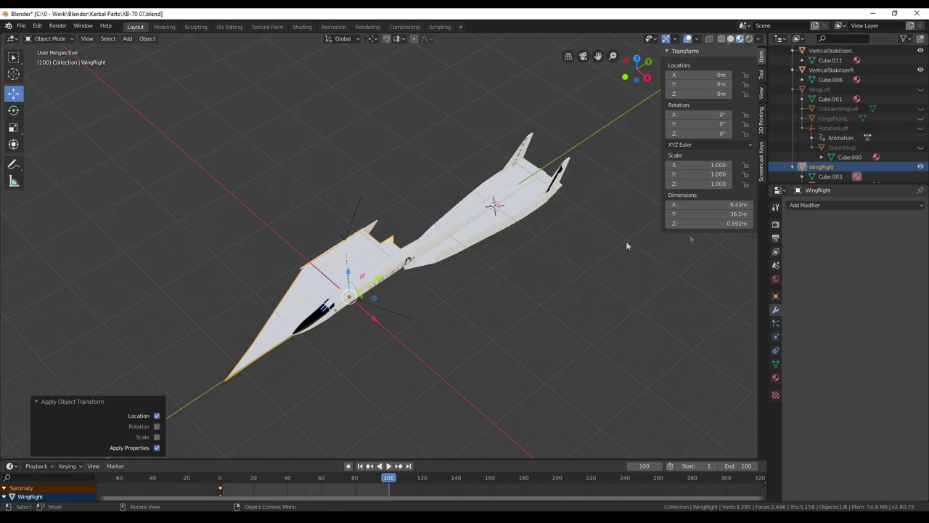
- Hide WingRight together with ColliderWingRight, HingeFrontR, RotationRight and OuterWingR
{"action": "scroll", "coordinate": [893, 157], "scroll_direction": "down", "scroll_amount": 3}
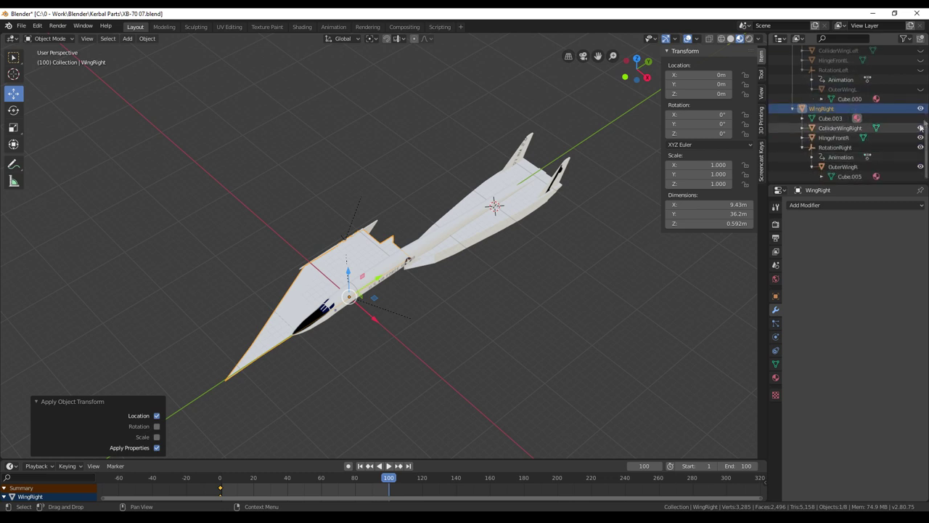
{"action": "left_click_drag", "start_coordinate": [921, 108], "coordinate": [921, 171]}
{"action": "middle_click_drag", "start_coordinate": [649, 236], "coordinate": [609, 197]}
{"action": "scroll", "coordinate": [859, 128], "scroll_direction": "up", "scroll_amount": 2}
{"action": "scroll", "coordinate": [860, 128], "scroll_direction": "up", "scroll_amount": 5}
- Move VerticalStabilizerL to about X -3.65 m, Y 0.01 m, Z 0.86 m and apply its location transform
{"action": "left_click", "coordinate": [856, 131]}
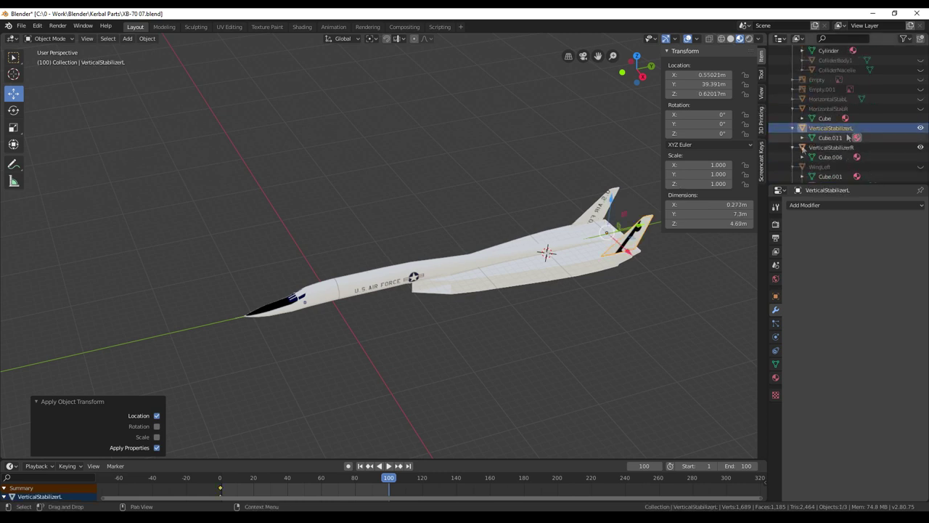
{"action": "middle_click_drag", "start_coordinate": [581, 284], "coordinate": [225, 363]}
{"action": "middle_click_drag", "start_coordinate": [319, 366], "coordinate": [472, 349]}
{"action": "key", "text": "ctrl+a"}
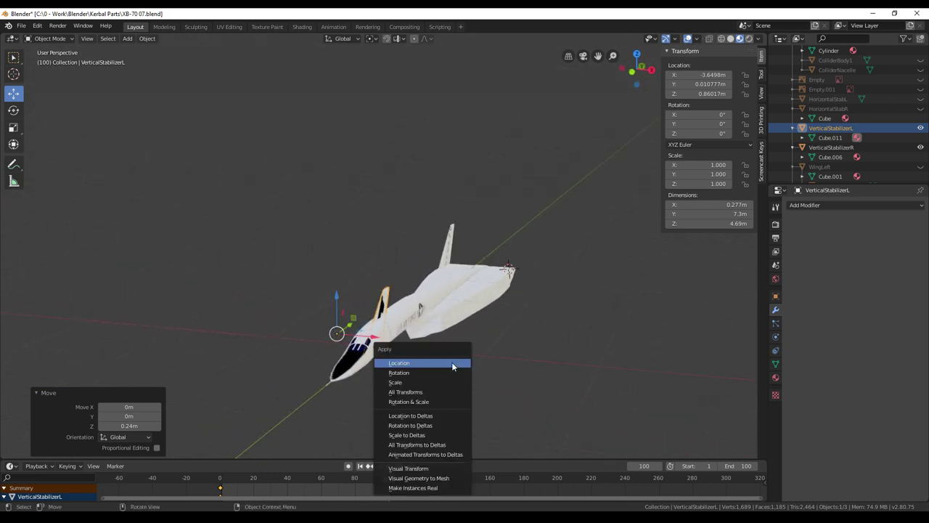
{"action": "left_click", "coordinate": [452, 363]}
{"action": "middle_click_drag", "start_coordinate": [451, 363], "coordinate": [496, 358]}
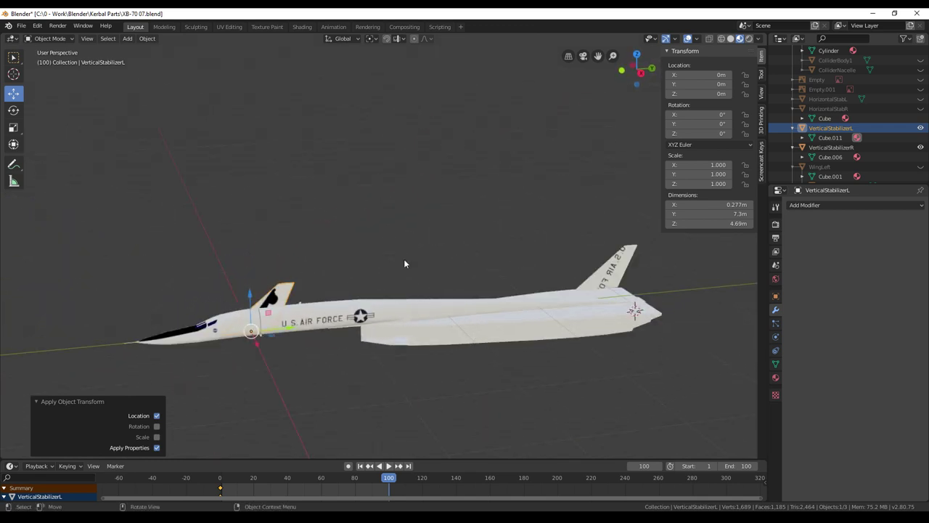
{"action": "middle_click_drag", "start_coordinate": [338, 198], "coordinate": [370, 238]}
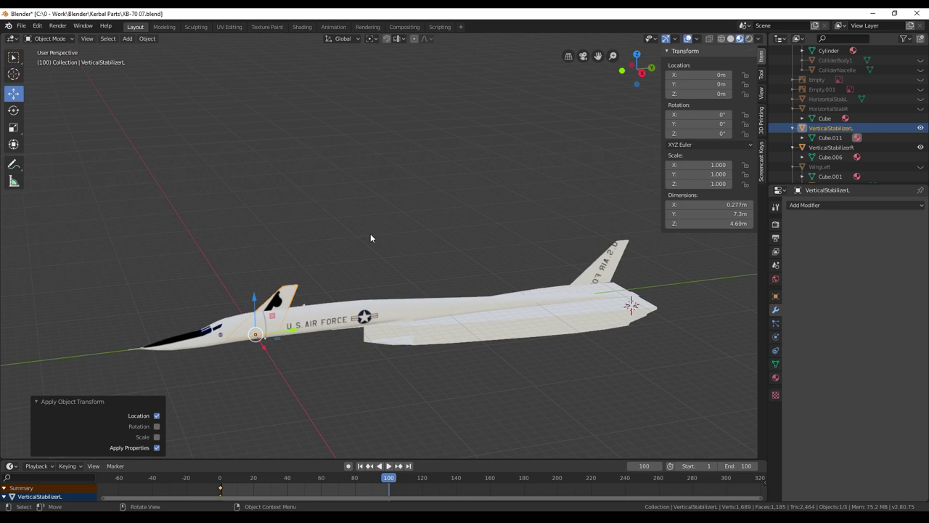
{"action": "middle_click_drag", "start_coordinate": [370, 238], "coordinate": [421, 233]}
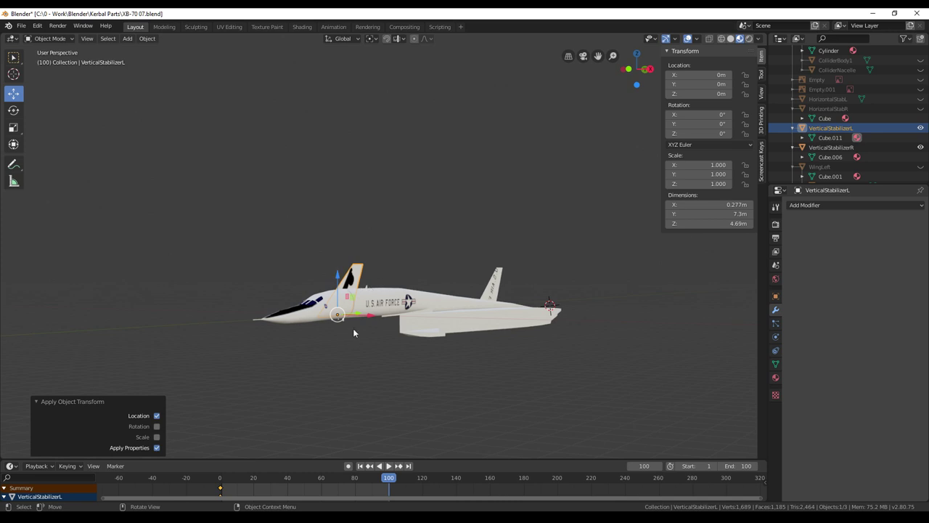
{"action": "middle_click_drag", "start_coordinate": [393, 205], "coordinate": [307, 195]}
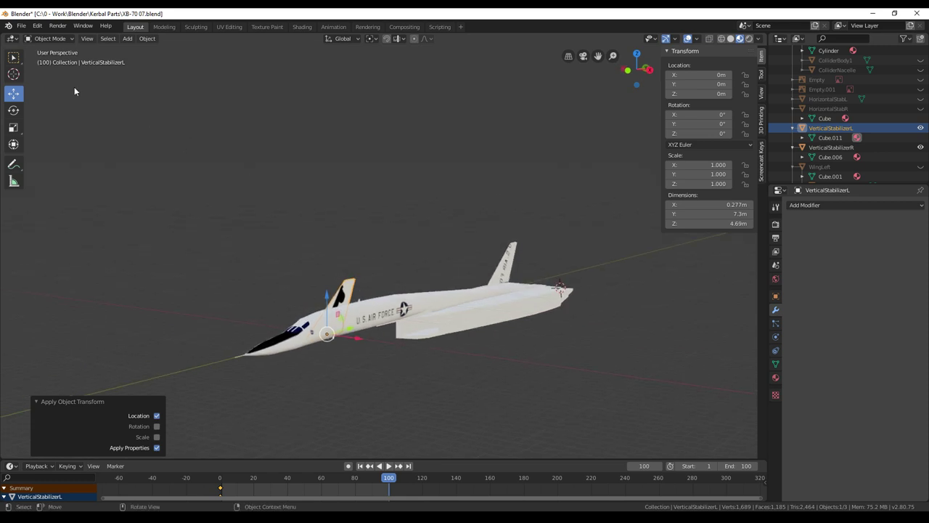
- Export only the selected VerticalStabilizerL as Collada, overwriting XB-70VS.dae in the Kerbal Parts folder
{"action": "left_click", "coordinate": [22, 26]}
{"action": "mouse_move", "coordinate": [63, 170]}
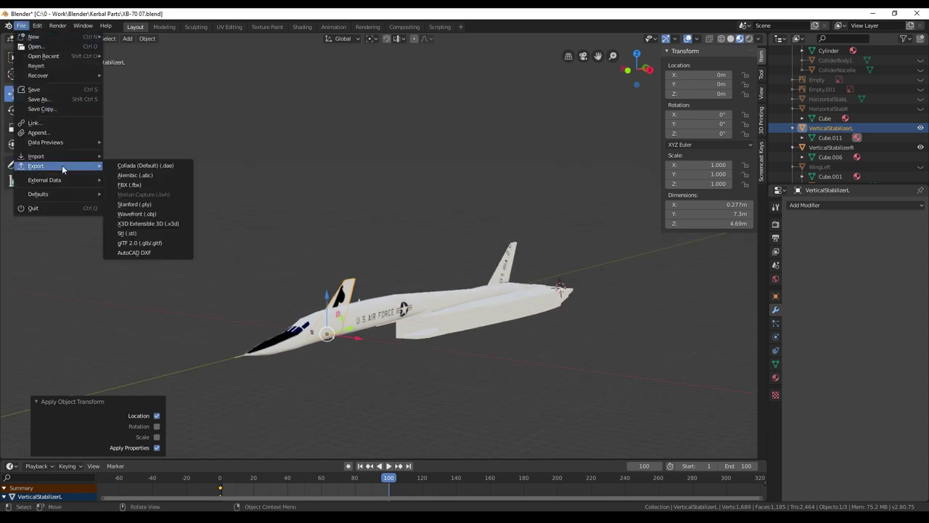
{"action": "left_click", "coordinate": [133, 165]}
{"action": "left_click", "coordinate": [568, 170]}
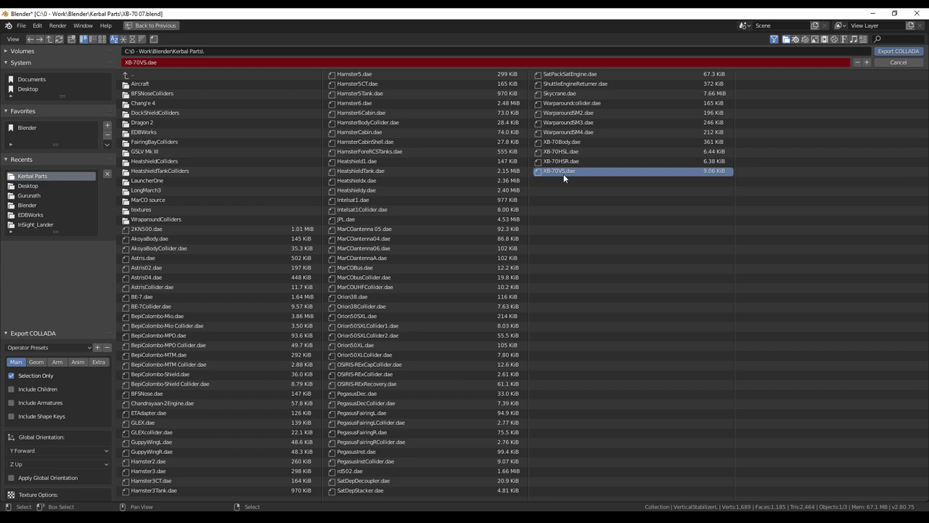
{"action": "left_click", "coordinate": [38, 361]}
{"action": "left_click", "coordinate": [58, 362]}
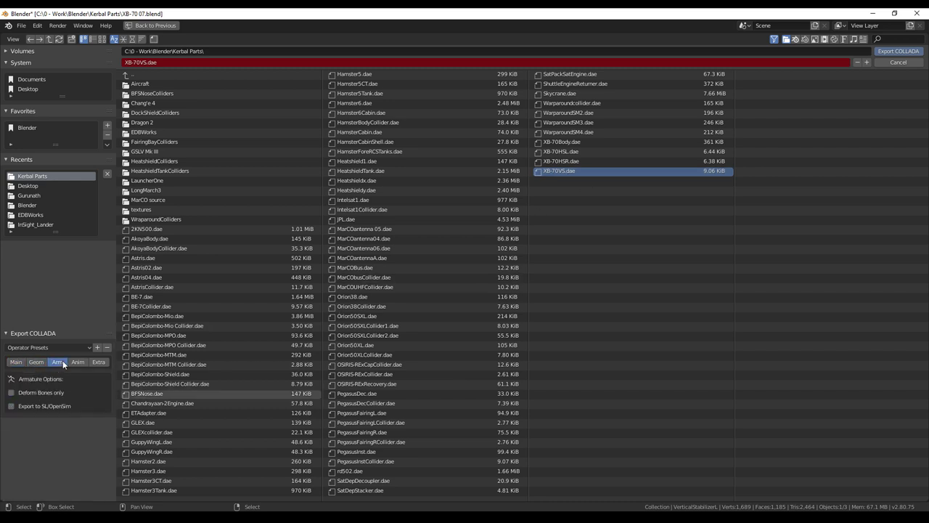
{"action": "left_click", "coordinate": [77, 361]}
{"action": "left_click", "coordinate": [98, 362]}
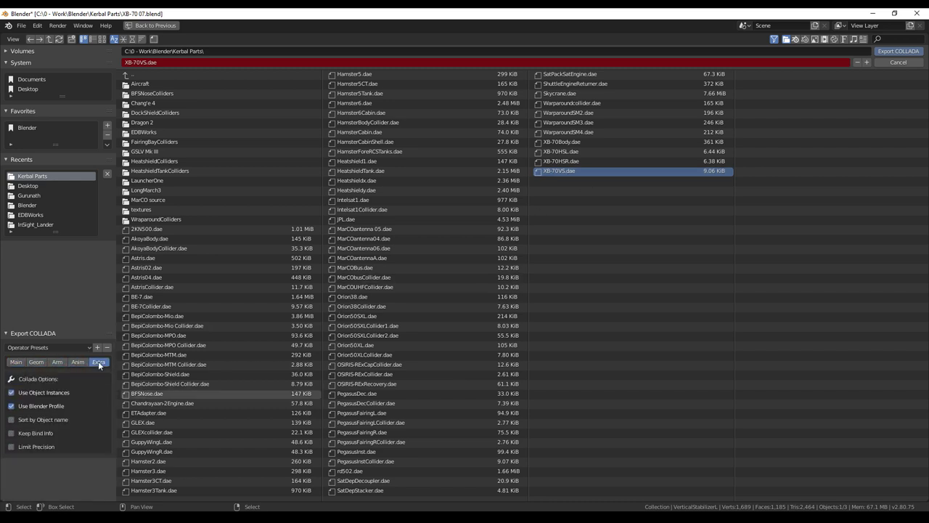
{"action": "left_click", "coordinate": [899, 52]}
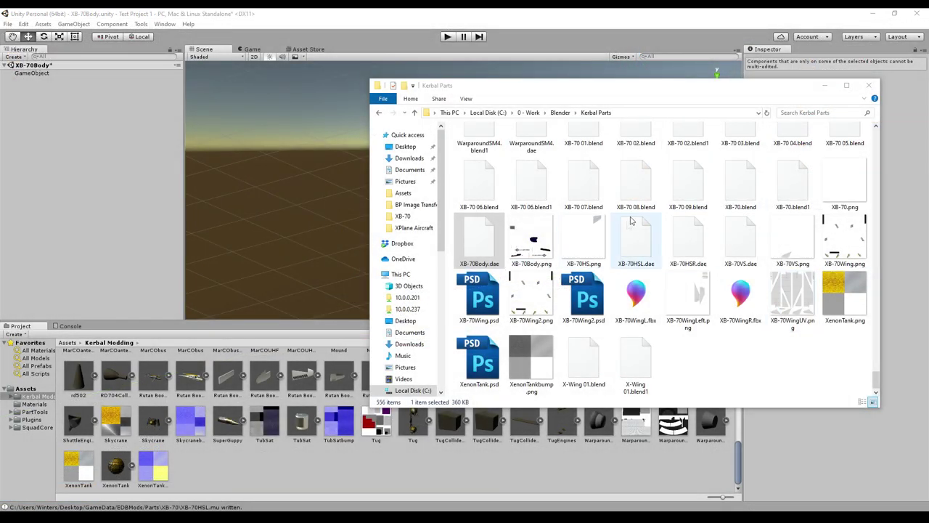
- Import XB-70Body, HSL, HSR and VS .dae, WingL and WingR .fbx, and the XB-70Body and XB-70Wing PNGs into Unity's Kerbal Modding folder
{"action": "left_click", "coordinate": [463, 257]}
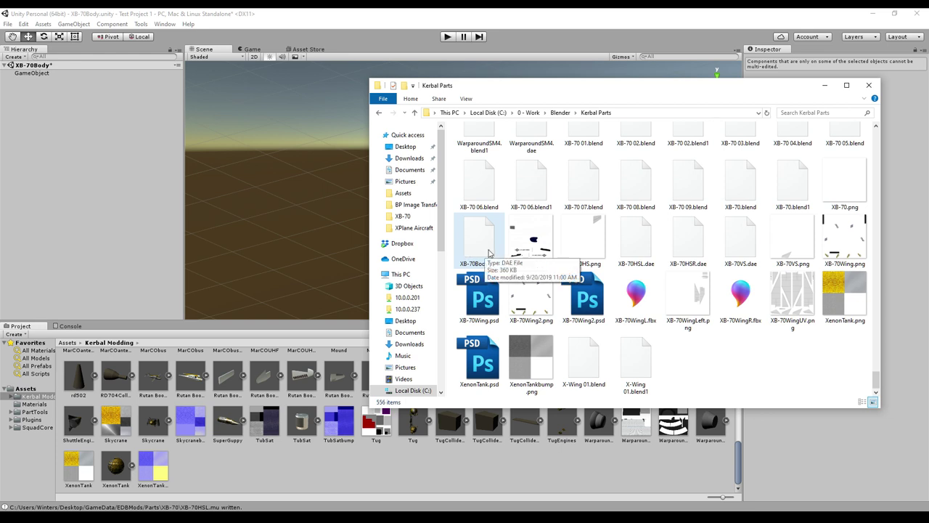
{"action": "left_click", "coordinate": [537, 240], "text": "ctrl"}
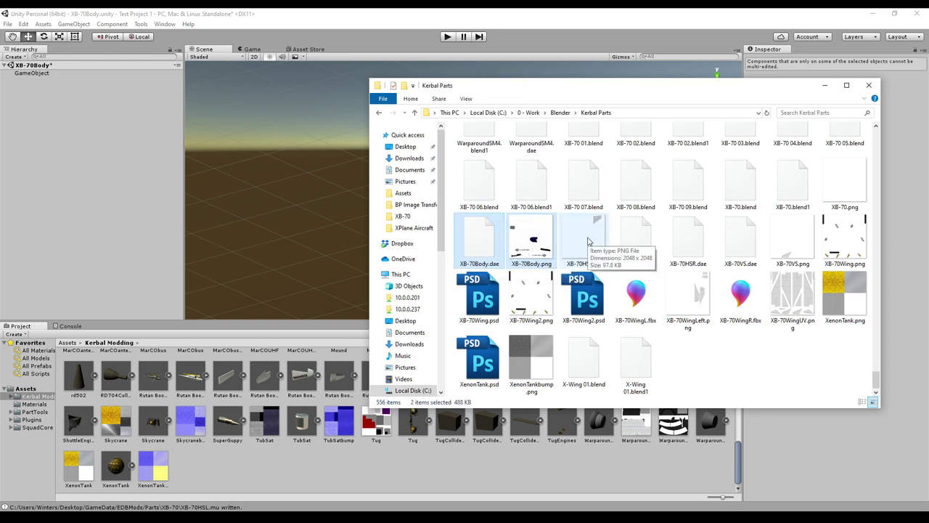
{"action": "left_click", "coordinate": [639, 243], "text": "ctrl"}
{"action": "left_click", "coordinate": [687, 244], "text": "ctrl"}
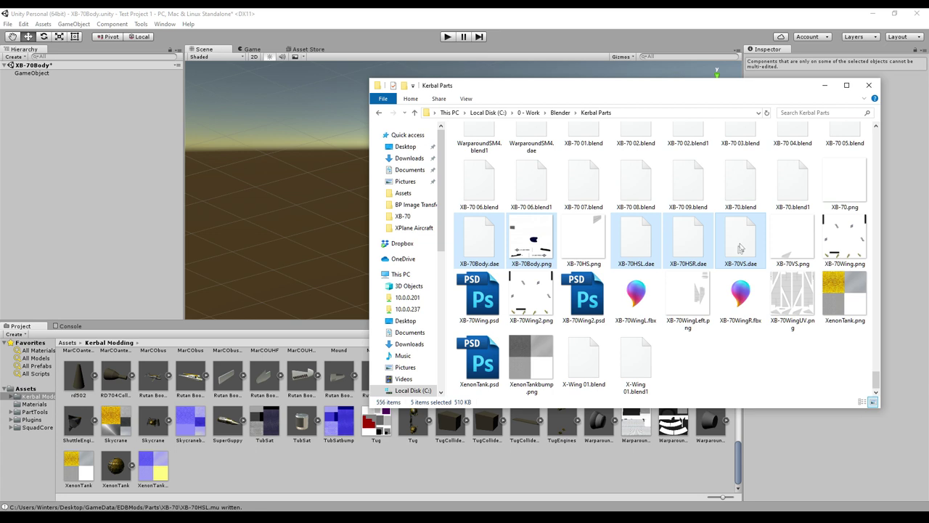
{"action": "left_click", "coordinate": [736, 302], "text": "ctrl"}
{"action": "left_click", "coordinate": [836, 238], "text": "ctrl"}
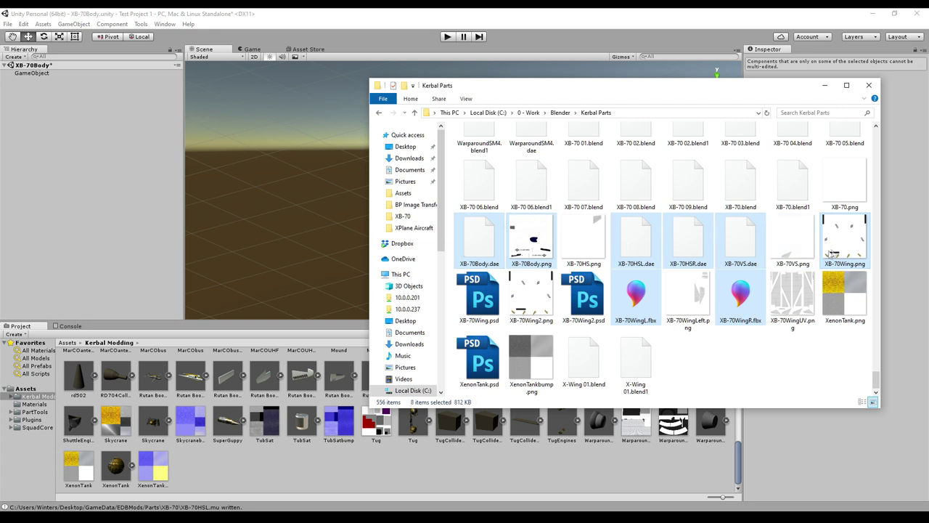
{"action": "left_click_drag", "start_coordinate": [491, 247], "coordinate": [243, 464]}
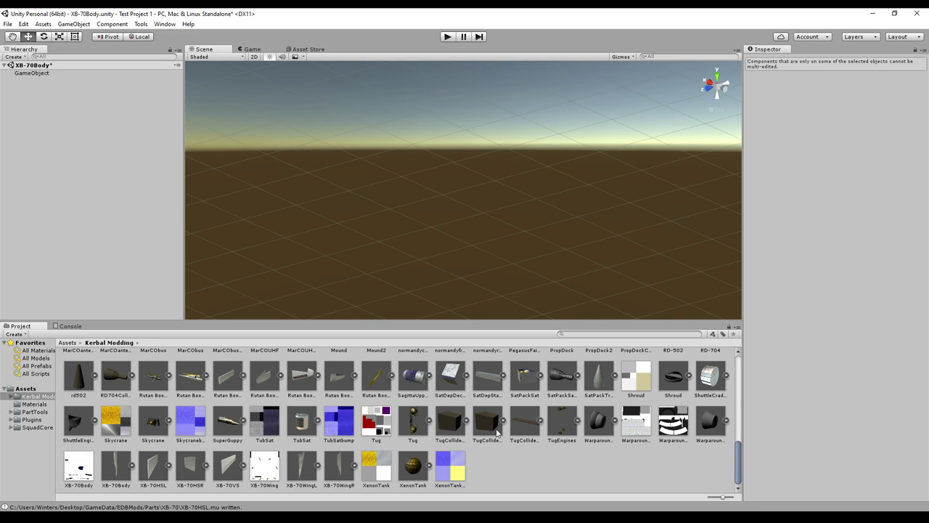
- Add the XB-70Body model to the scene as a child of GameObject
{"action": "left_click", "coordinate": [119, 468]}
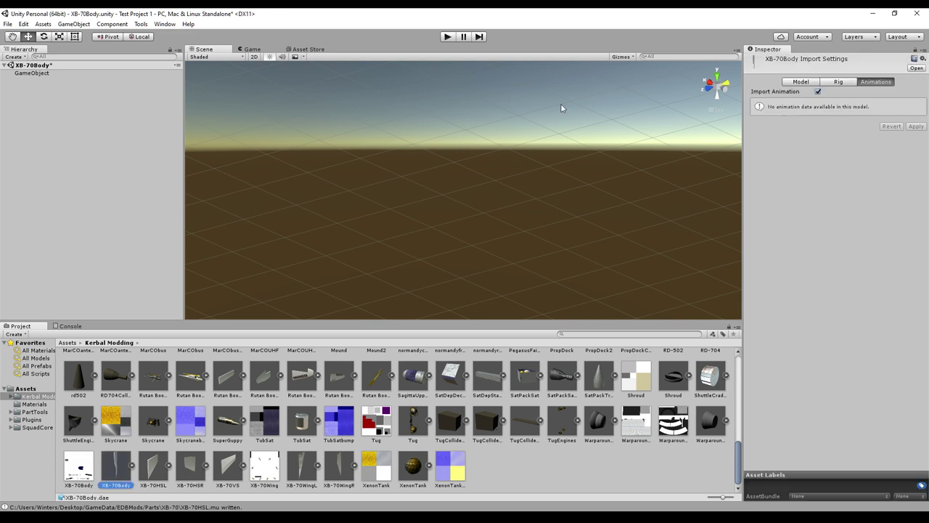
{"action": "left_click_drag", "start_coordinate": [123, 470], "coordinate": [39, 75]}
{"action": "left_click_drag", "start_coordinate": [528, 244], "coordinate": [527, 243], "text": "alt"}
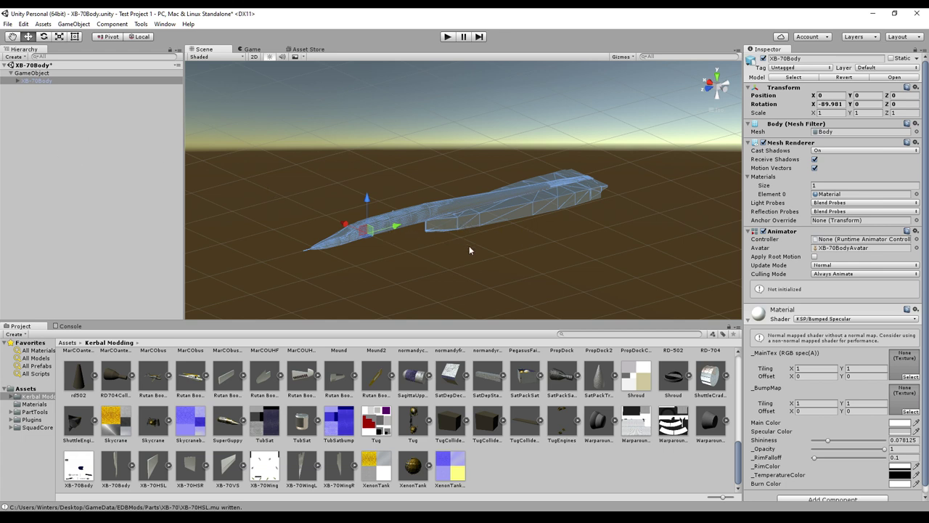
- Rotate XB-70Body upright by setting its X rotation to -180
{"action": "left_click", "coordinate": [44, 36]}
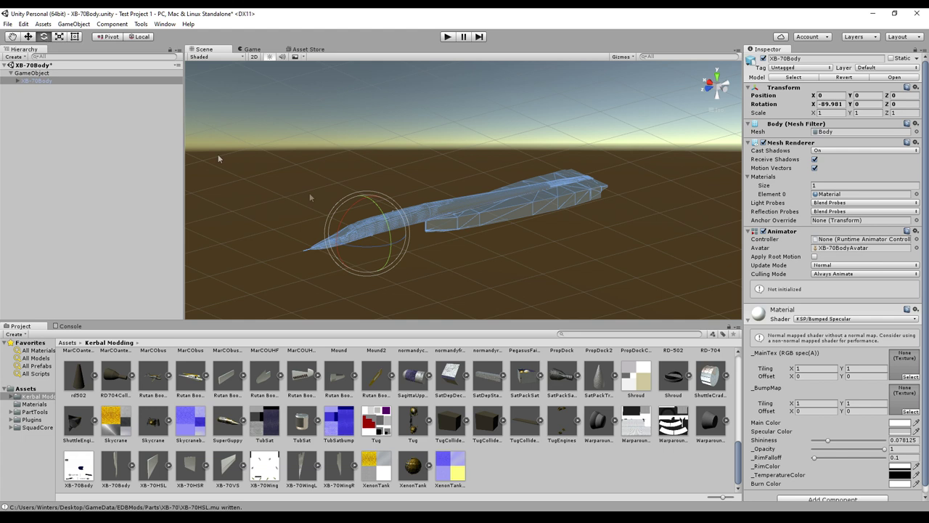
{"action": "middle_click_drag", "start_coordinate": [554, 260], "coordinate": [538, 256]}
{"action": "left_click_drag", "start_coordinate": [577, 266], "coordinate": [534, 267], "text": "alt"}
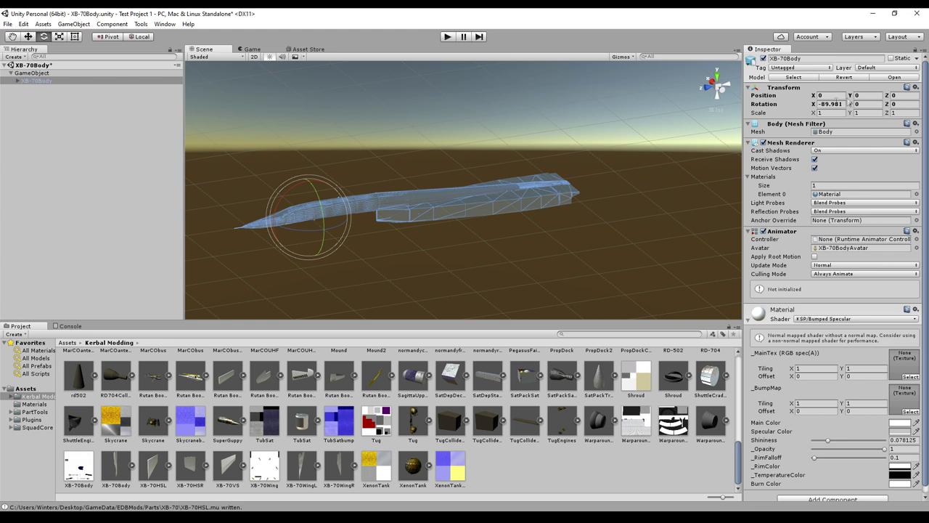
{"action": "left_click", "coordinate": [830, 104]}
{"action": "left_click_drag", "start_coordinate": [282, 197], "coordinate": [330, 164]}
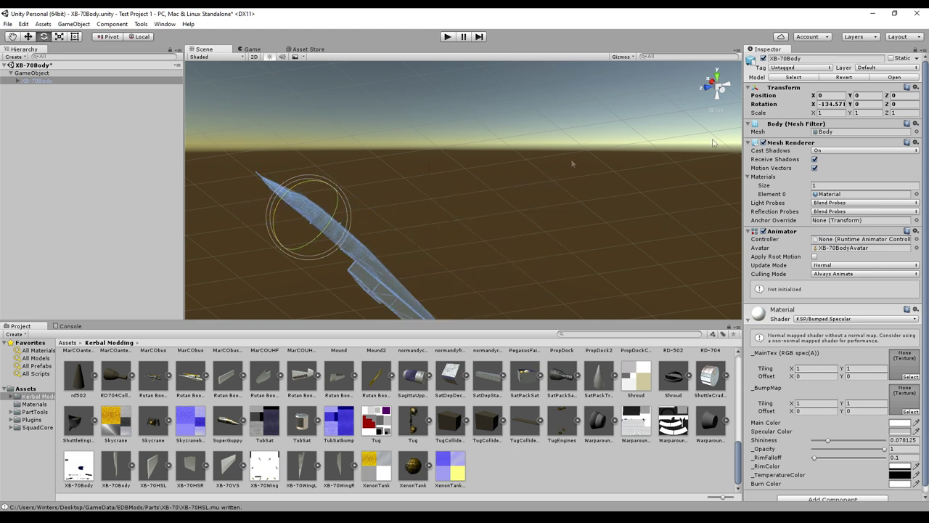
{"action": "left_click", "coordinate": [830, 104]}
{"action": "type", "text": "-180"}
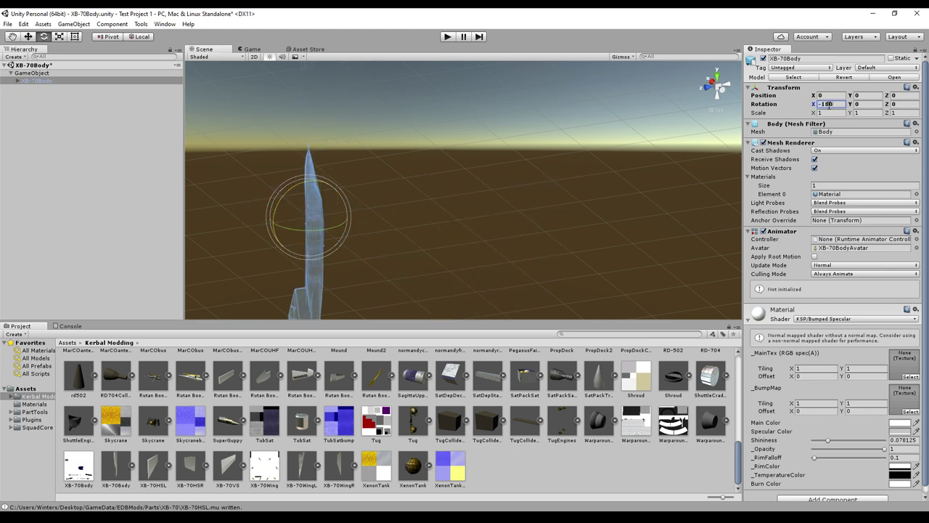
{"action": "key", "text": "Return"}
- Try rotating XB-70Body about the Y axis and reset its Y rotation to 0
{"action": "middle_click_drag", "start_coordinate": [444, 260], "coordinate": [474, 245]}
{"action": "key", "text": "e"}
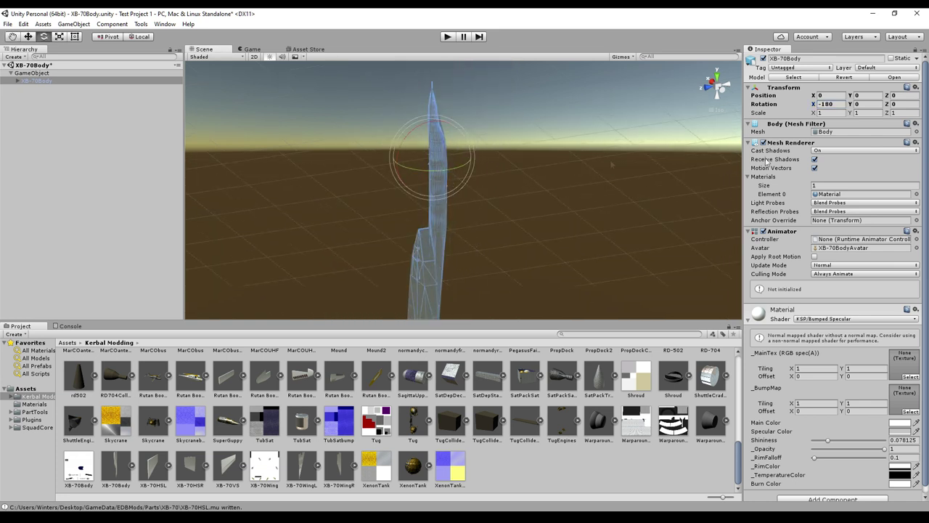
{"action": "left_click_drag", "start_coordinate": [450, 168], "coordinate": [485, 164]}
{"action": "left_click", "coordinate": [869, 104]}
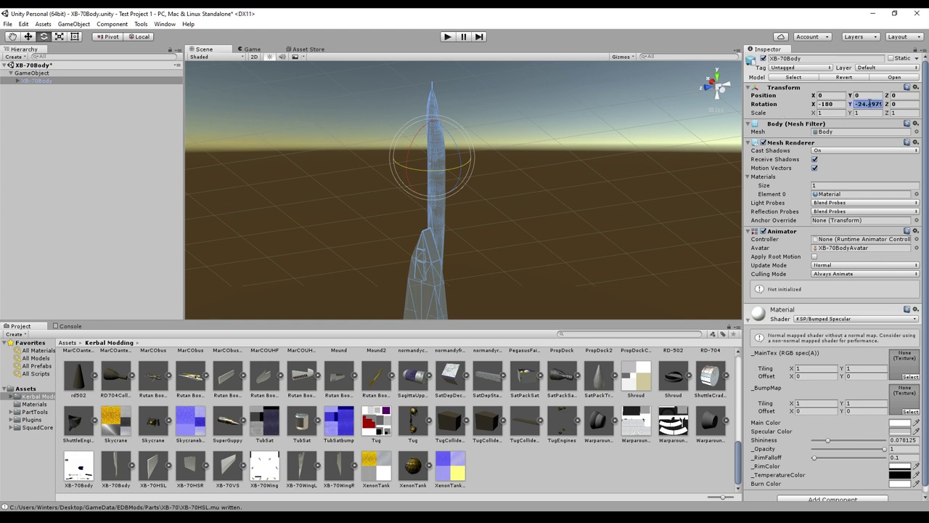
{"action": "type", "text": "0"}
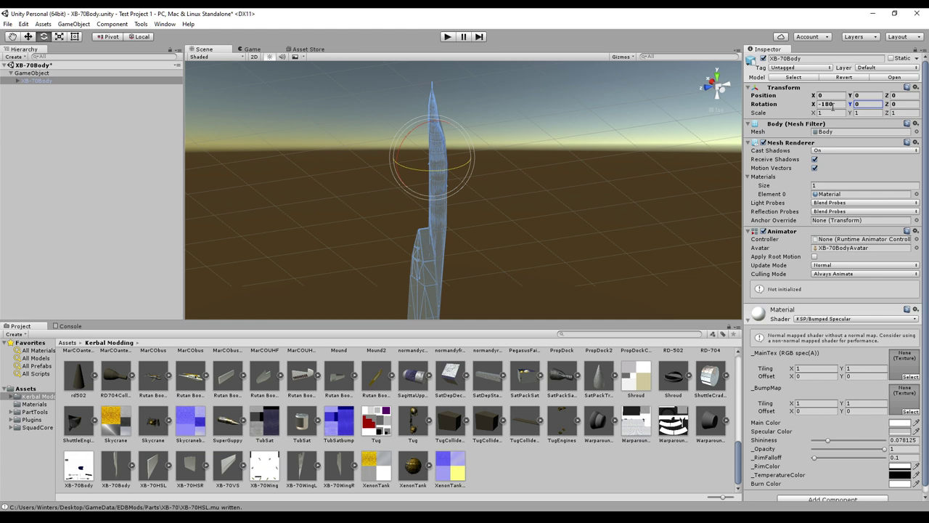
- Assign the XB-70Body texture as the main texture of the XB-70Body model's material
{"action": "middle_click_drag", "start_coordinate": [509, 235], "coordinate": [506, 210]}
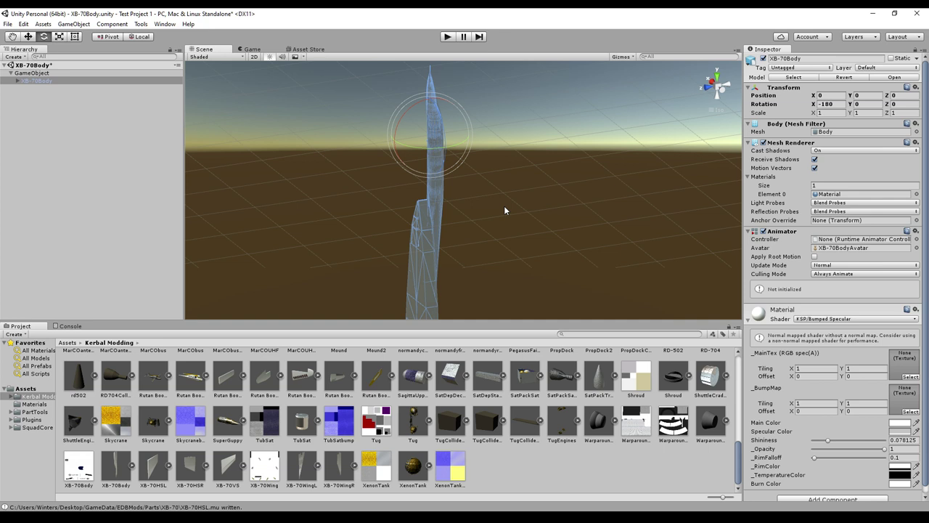
{"action": "mouse_move", "coordinate": [504, 206]}
{"action": "middle_mouse_down"}
{"action": "mouse_move", "coordinate": [498, 186]}
{"action": "mouse_move", "coordinate": [504, 196]}
{"action": "middle_mouse_up"}
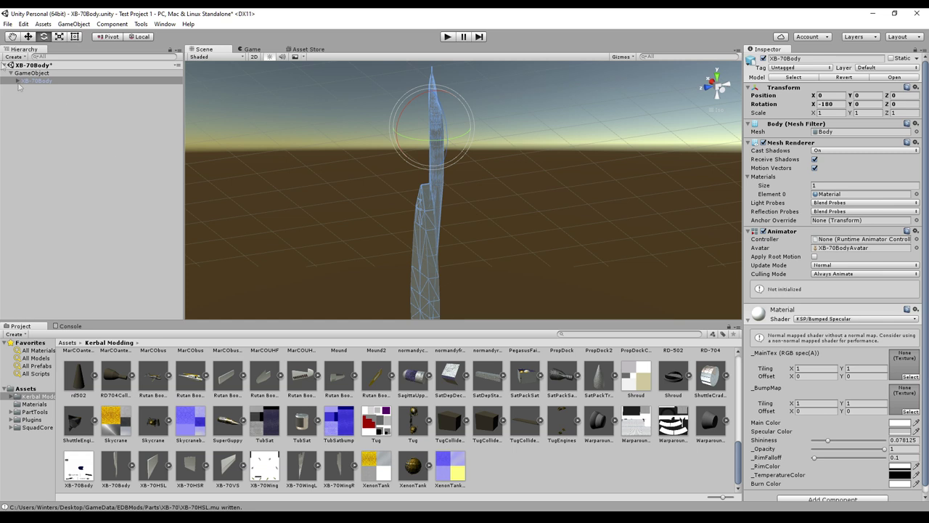
{"action": "left_click", "coordinate": [908, 378]}
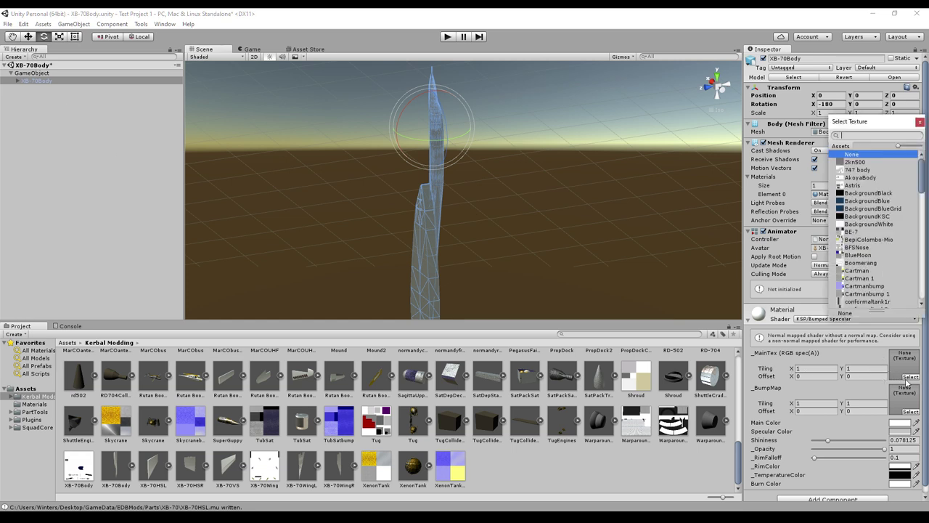
{"action": "left_click_drag", "start_coordinate": [923, 177], "coordinate": [922, 283]}
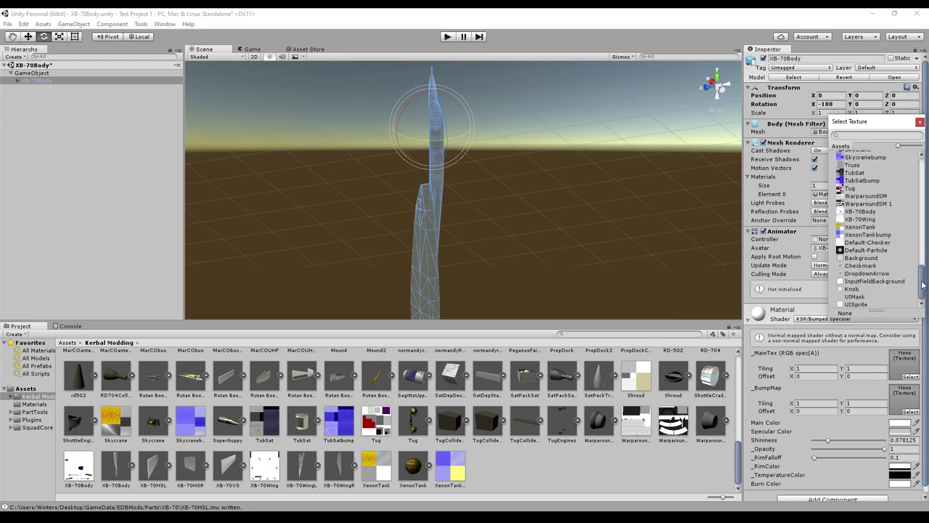
{"action": "double_click", "coordinate": [861, 211]}
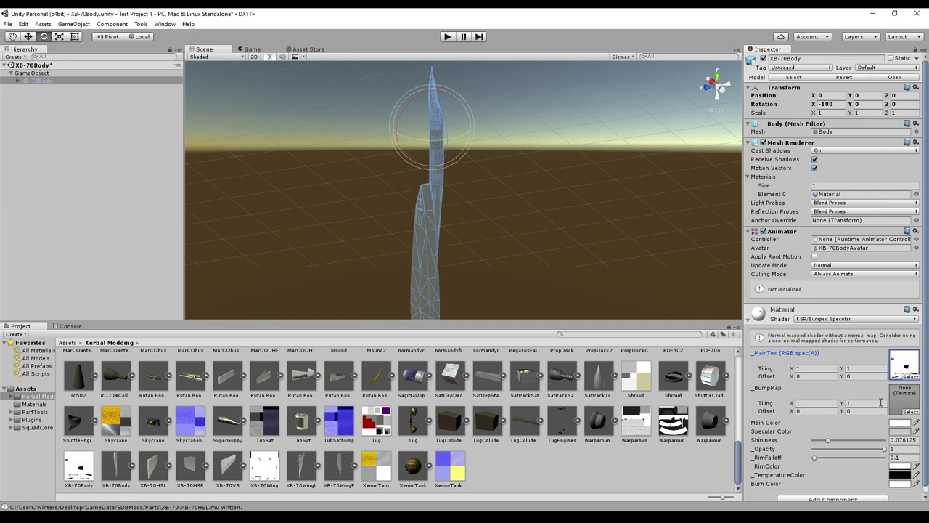
- Remove the Mesh Renderer component from both ColliderBody1 and ColliderNacelle under XB-70Body
{"action": "left_click", "coordinate": [17, 81]}
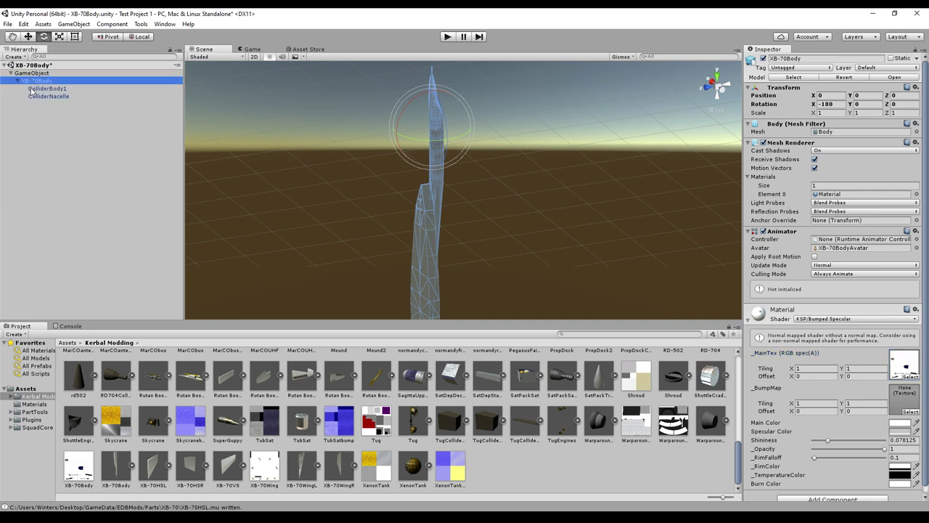
{"action": "left_click", "coordinate": [34, 88]}
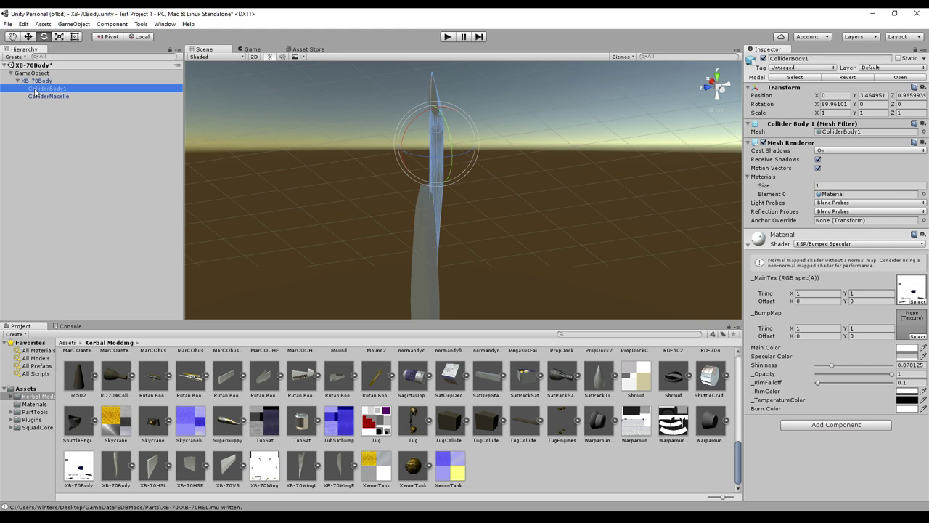
{"action": "left_click", "coordinate": [46, 97], "text": "shift"}
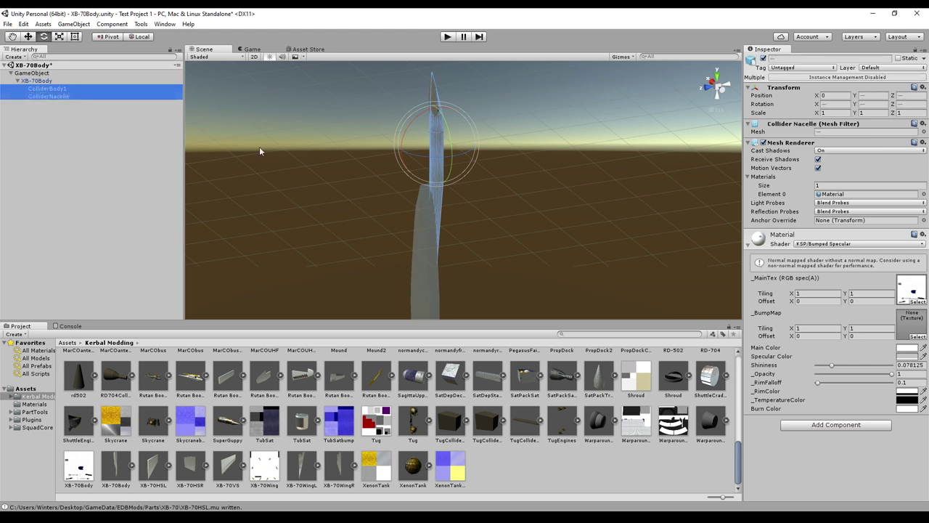
{"action": "left_click", "coordinate": [805, 150]}
{"action": "right_click", "coordinate": [805, 150]}
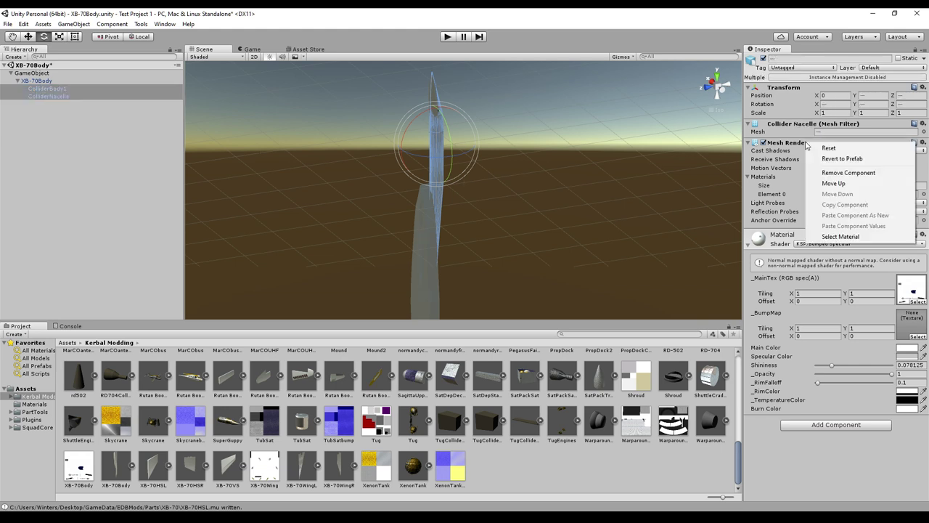
{"action": "left_click", "coordinate": [833, 173]}
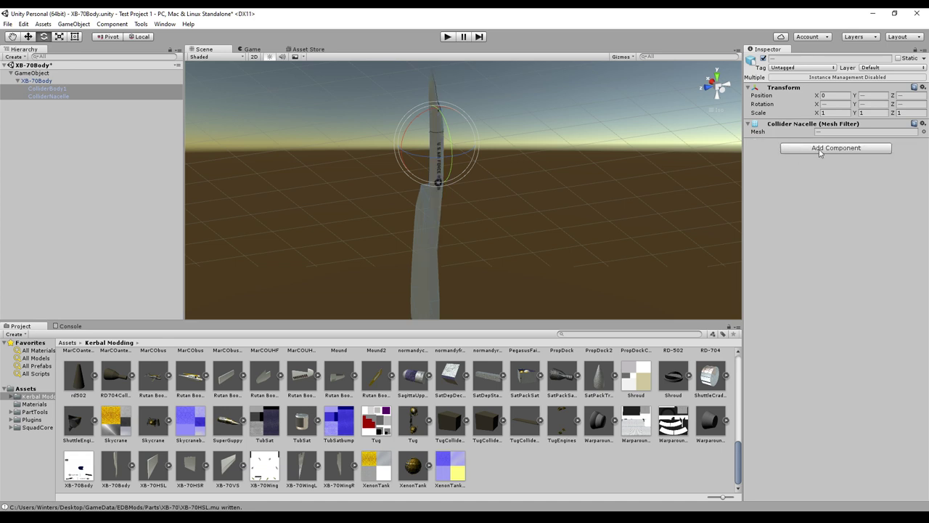
- Add a convex Mesh Collider to both ColliderBody1 and ColliderNacelle
{"action": "left_click", "coordinate": [820, 151]}
{"action": "left_click", "coordinate": [806, 205]}
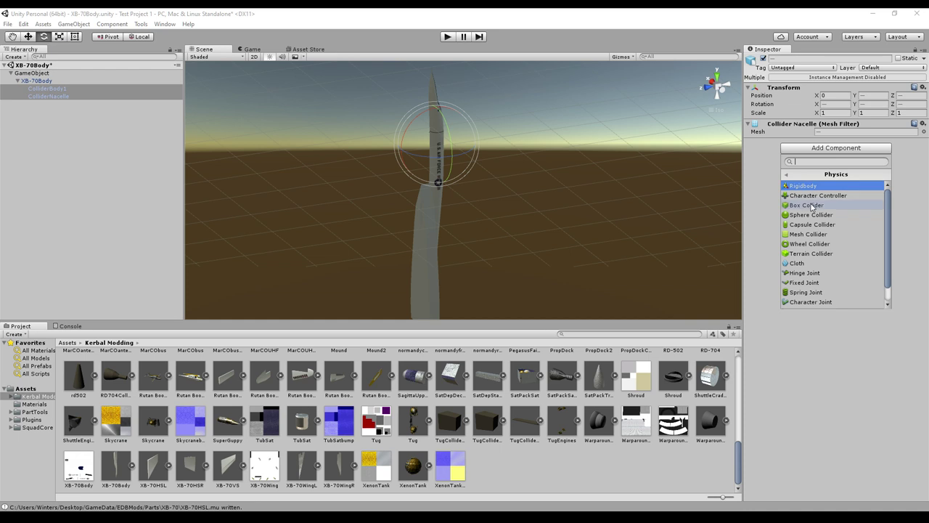
{"action": "left_click", "coordinate": [806, 233]}
{"action": "left_click", "coordinate": [818, 151]}
{"action": "left_click_drag", "start_coordinate": [672, 227], "coordinate": [535, 206], "text": "alt"}
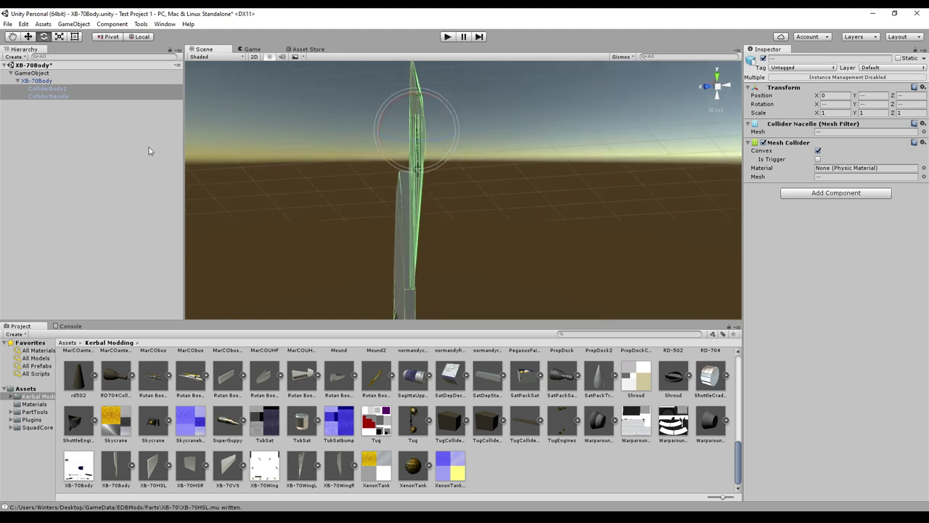
{"action": "left_click_drag", "start_coordinate": [230, 162], "coordinate": [310, 191], "text": "alt"}
{"action": "mouse_move", "coordinate": [549, 226]}
{"action": "left_mouse_down", "text": "alt"}
{"action": "mouse_move", "coordinate": [650, 216]}
{"action": "mouse_move", "coordinate": [545, 225]}
{"action": "left_mouse_up", "text": "alt"}
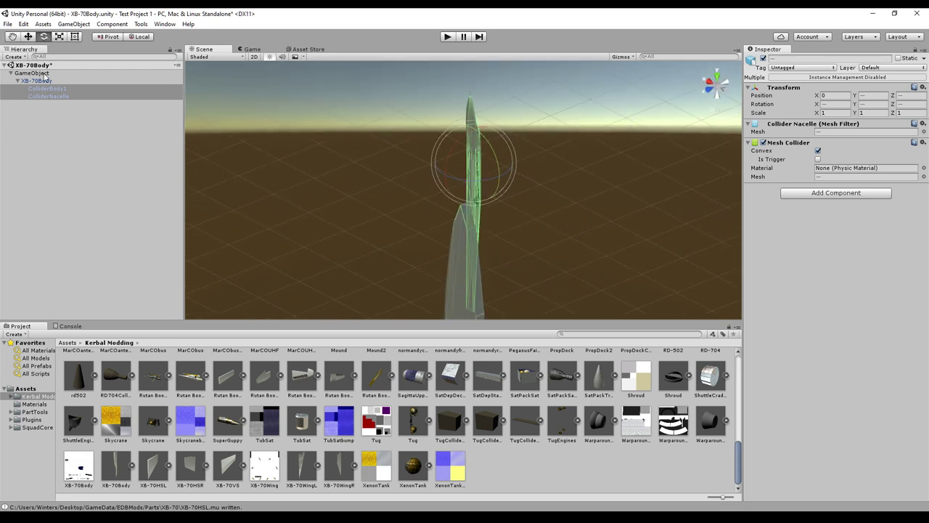
- Create an empty child object under the root GameObject and set its X rotation to -90
{"action": "left_click", "coordinate": [33, 73]}
{"action": "right_click", "coordinate": [45, 76]}
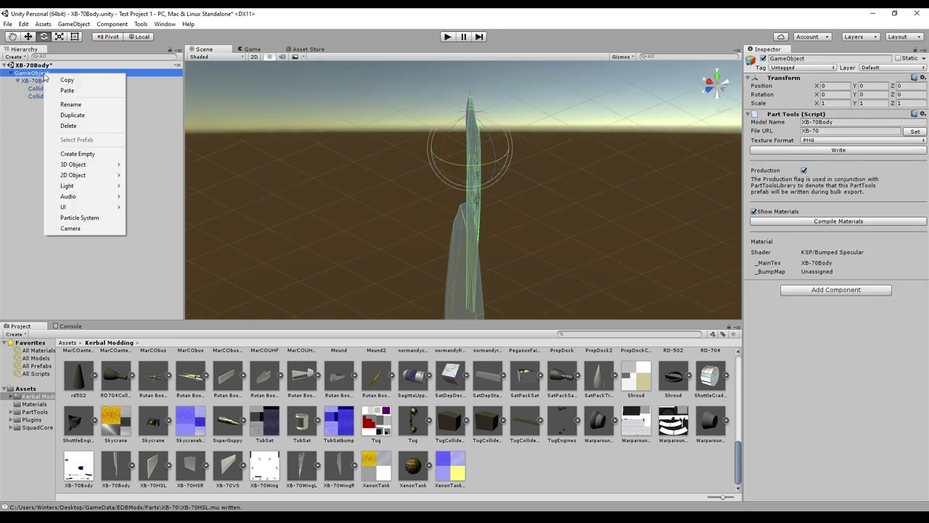
{"action": "left_click", "coordinate": [76, 153]}
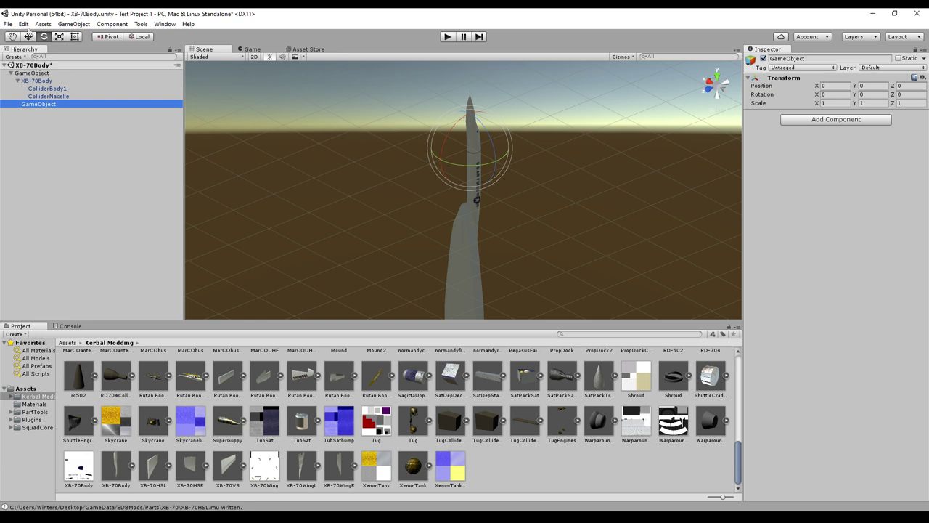
{"action": "left_click", "coordinate": [27, 36]}
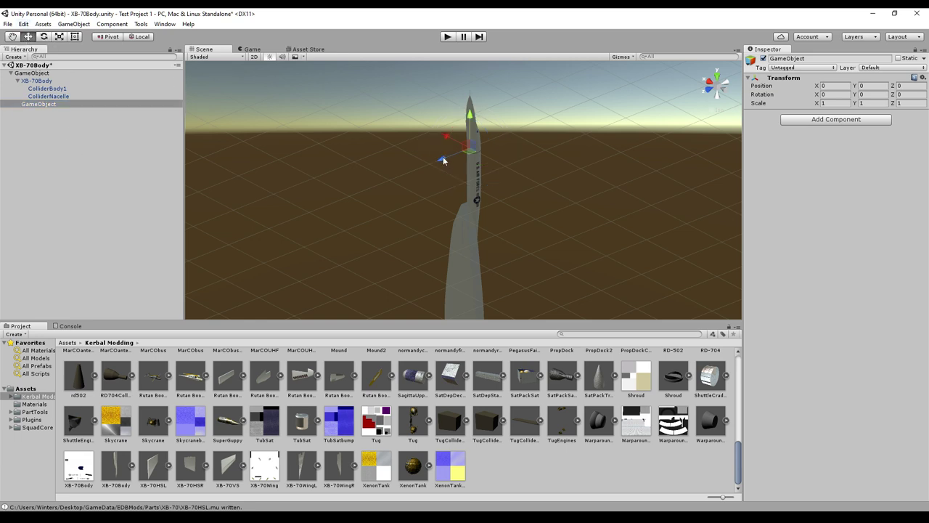
{"action": "left_click", "coordinate": [44, 36]}
{"action": "left_click_drag", "start_coordinate": [456, 128], "coordinate": [615, 121]}
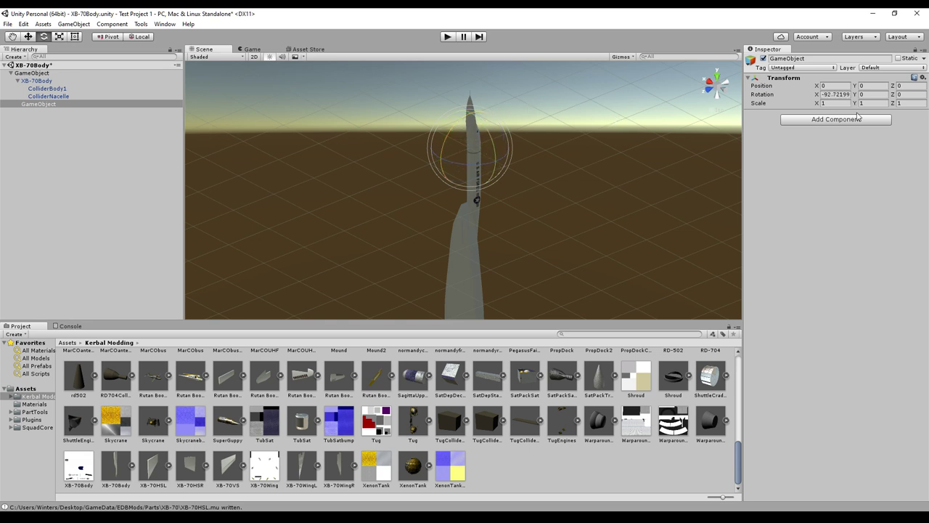
{"action": "left_click", "coordinate": [841, 93]}
{"action": "type", "text": "-90"}
- Move the empty object to the front of the engine nacelle, at about Y -10.96 and Z 1.41
{"action": "left_click", "coordinate": [27, 36]}
{"action": "left_click_drag", "start_coordinate": [523, 163], "coordinate": [415, 176], "text": "alt"}
{"action": "scroll", "coordinate": [478, 216], "scroll_direction": "up", "scroll_amount": 5}
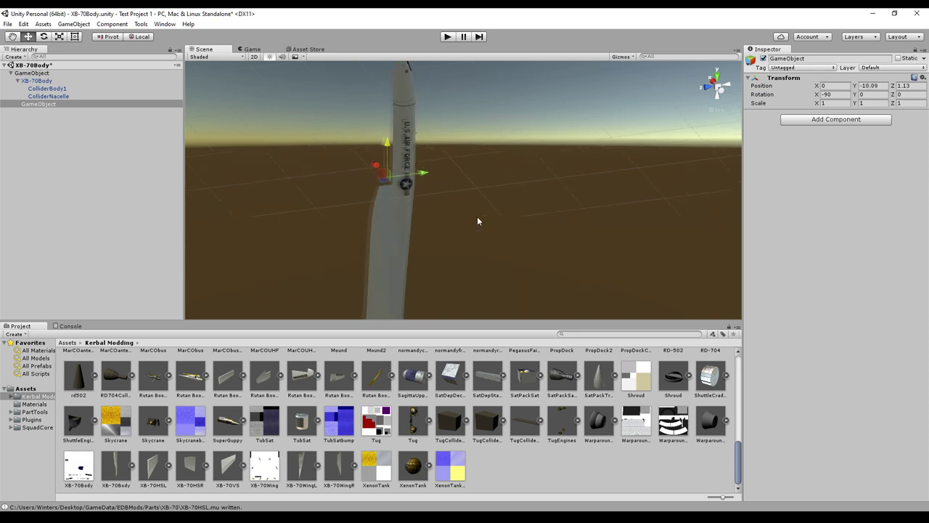
{"action": "scroll", "coordinate": [480, 218], "scroll_direction": "up", "scroll_amount": 2}
{"action": "left_click_drag", "start_coordinate": [478, 219], "coordinate": [556, 225], "text": "alt"}
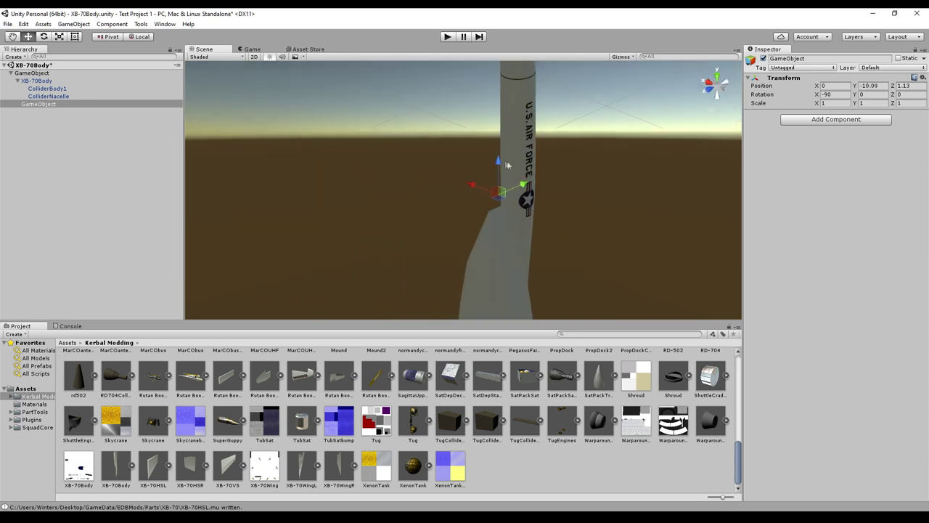
{"action": "left_click_drag", "start_coordinate": [498, 161], "coordinate": [498, 179]}
{"action": "left_click_drag", "start_coordinate": [660, 207], "coordinate": [716, 193], "text": "alt"}
{"action": "left_click_drag", "start_coordinate": [655, 207], "coordinate": [569, 204], "text": "alt"}
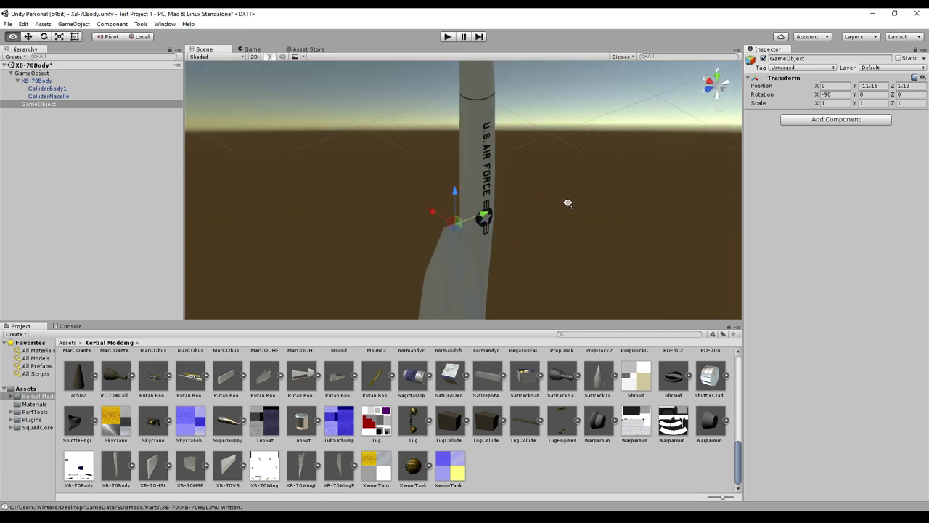
{"action": "left_click_drag", "start_coordinate": [488, 217], "coordinate": [485, 216]}
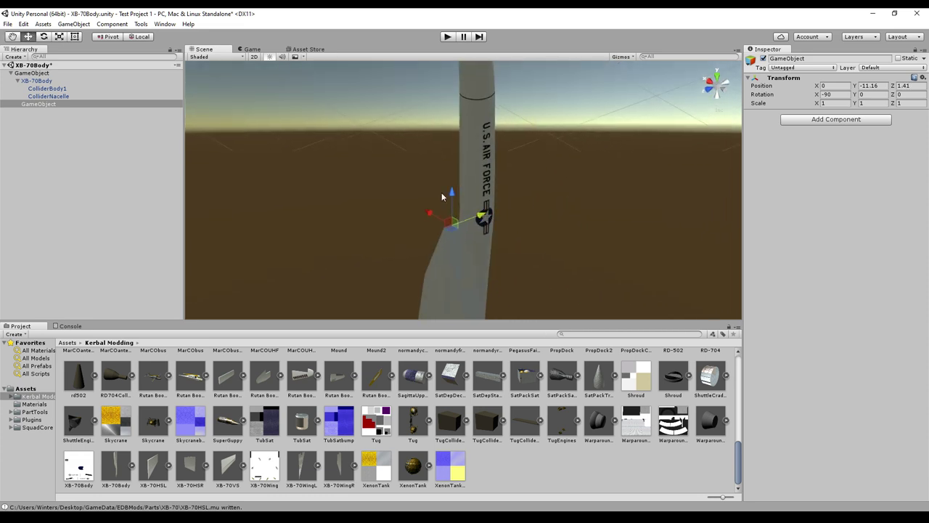
- Rename the empty object as Intake and make it a child of XB-70Body
{"action": "right_click", "coordinate": [32, 104]}
{"action": "left_click", "coordinate": [59, 136]}
{"action": "type", "text": "Intake"}
{"action": "key", "text": "Return"}
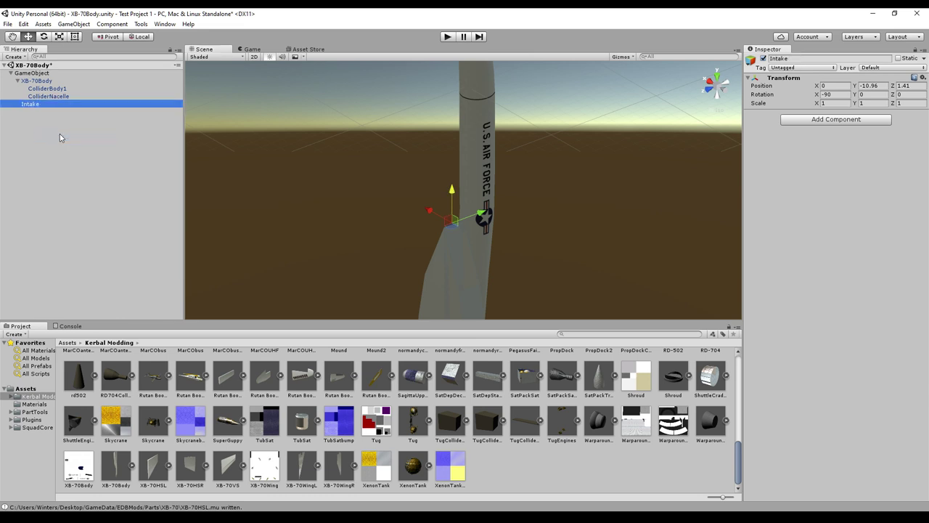
{"action": "left_click_drag", "start_coordinate": [37, 105], "coordinate": [34, 93]}
- Examine the part's Part Tools settings, the Intake's placement, and the body and nacelle colliders from the side
{"action": "left_click", "coordinate": [33, 74]}
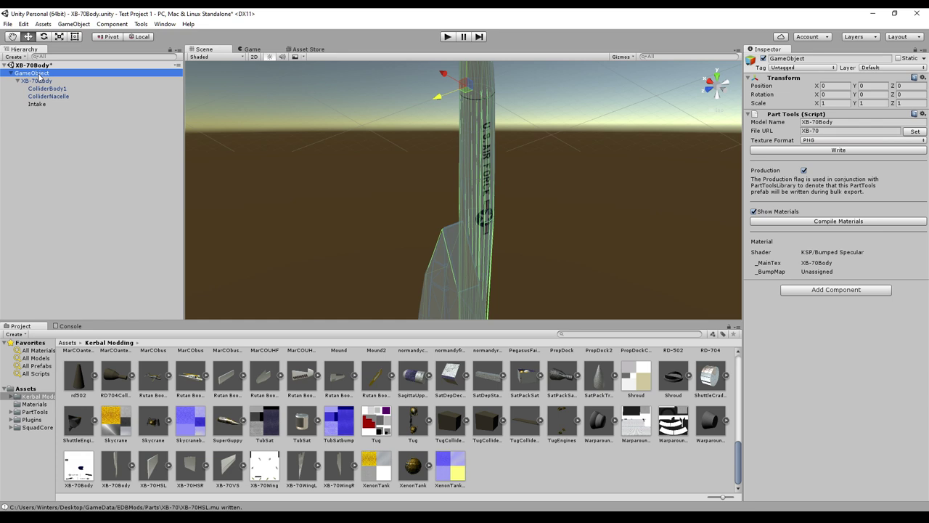
{"action": "scroll", "coordinate": [310, 235], "scroll_direction": "down", "scroll_amount": 5}
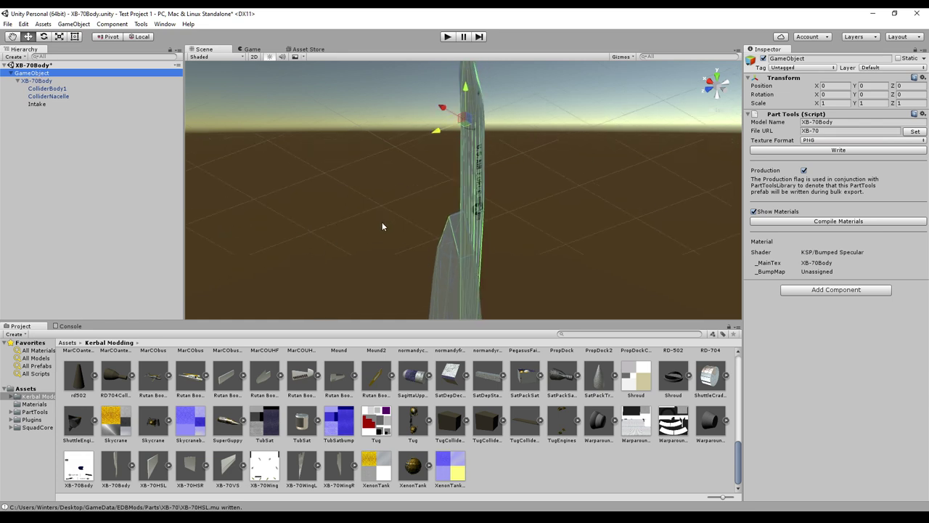
{"action": "scroll", "coordinate": [302, 228], "scroll_direction": "down", "scroll_amount": 2}
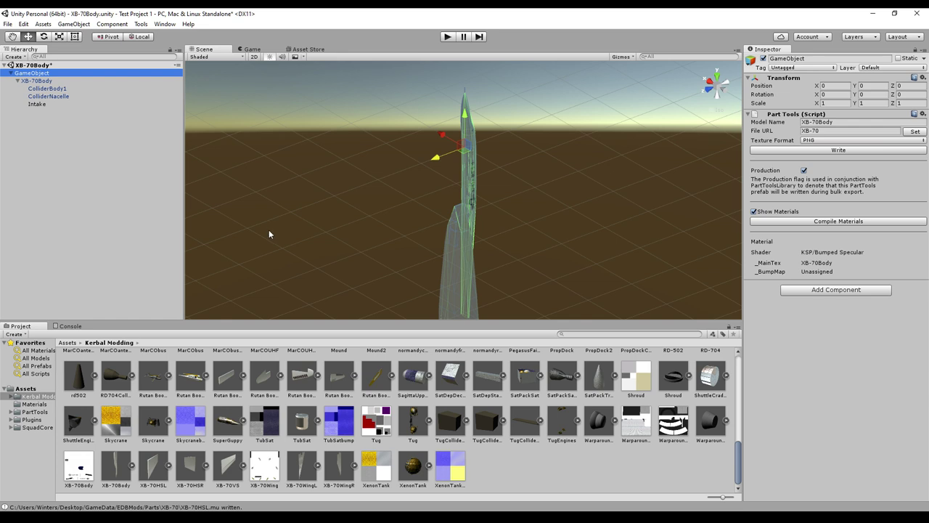
{"action": "left_click_drag", "start_coordinate": [642, 276], "coordinate": [562, 242], "text": "alt"}
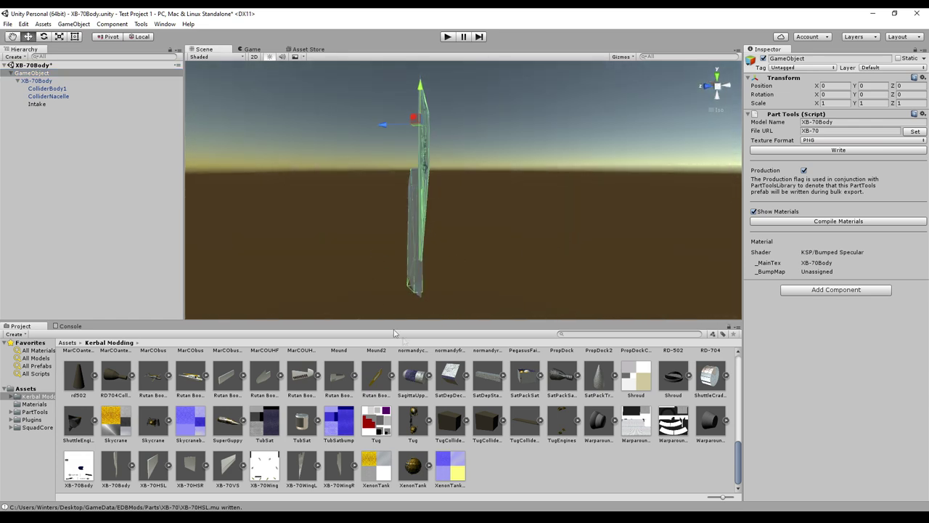
{"action": "left_click", "coordinate": [40, 104]}
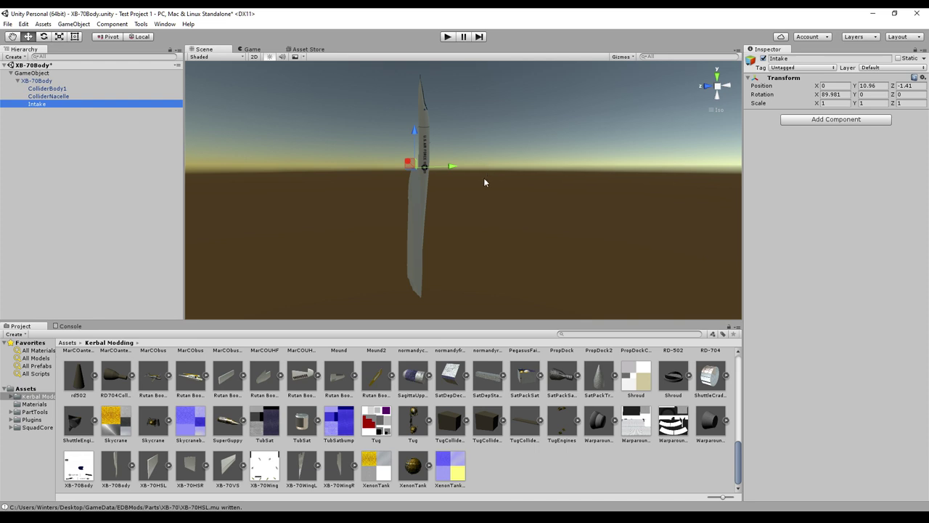
{"action": "scroll", "coordinate": [485, 183], "scroll_direction": "up", "scroll_amount": 3}
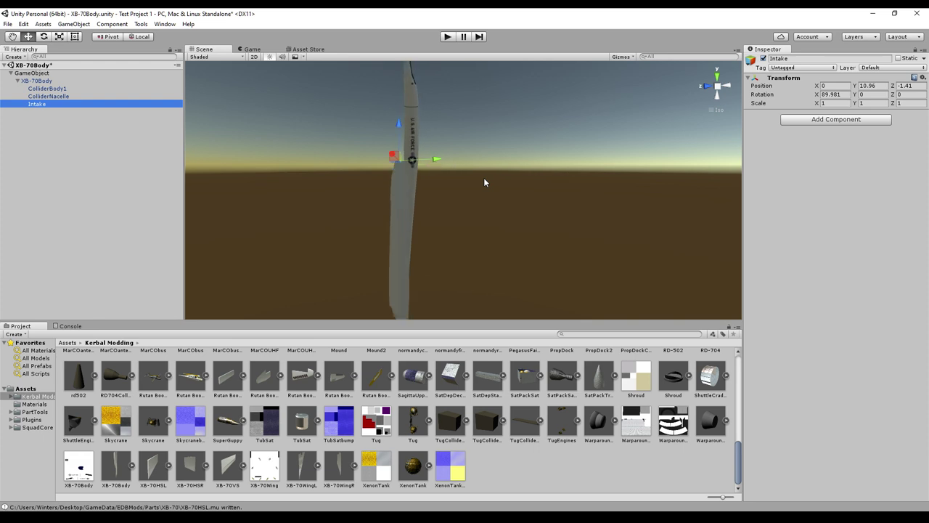
{"action": "scroll", "coordinate": [485, 183], "scroll_direction": "up", "scroll_amount": 1}
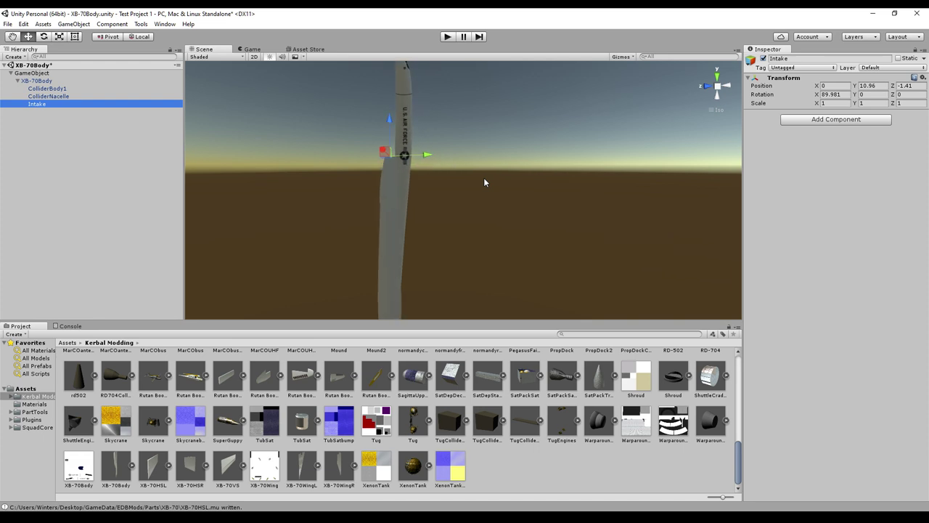
{"action": "left_click", "coordinate": [48, 96]}
{"action": "left_click", "coordinate": [47, 89]}
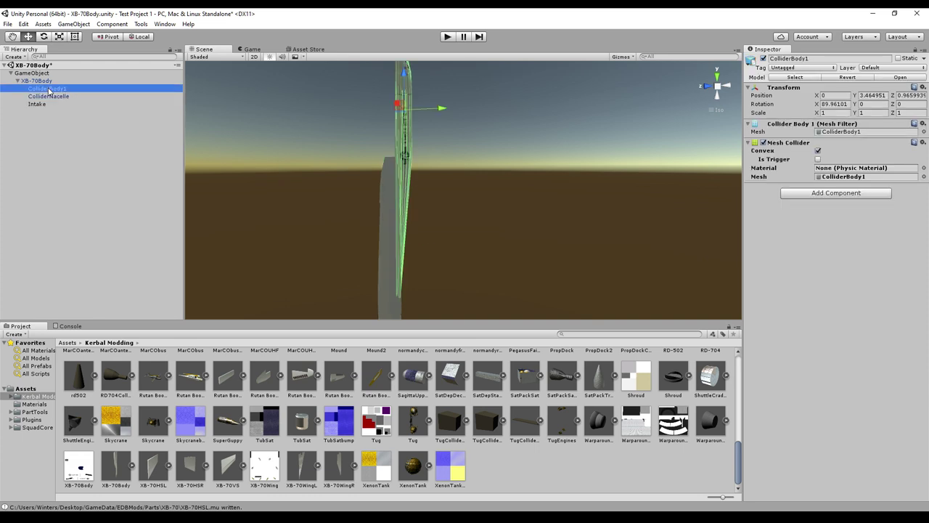
{"action": "left_click", "coordinate": [47, 96]}
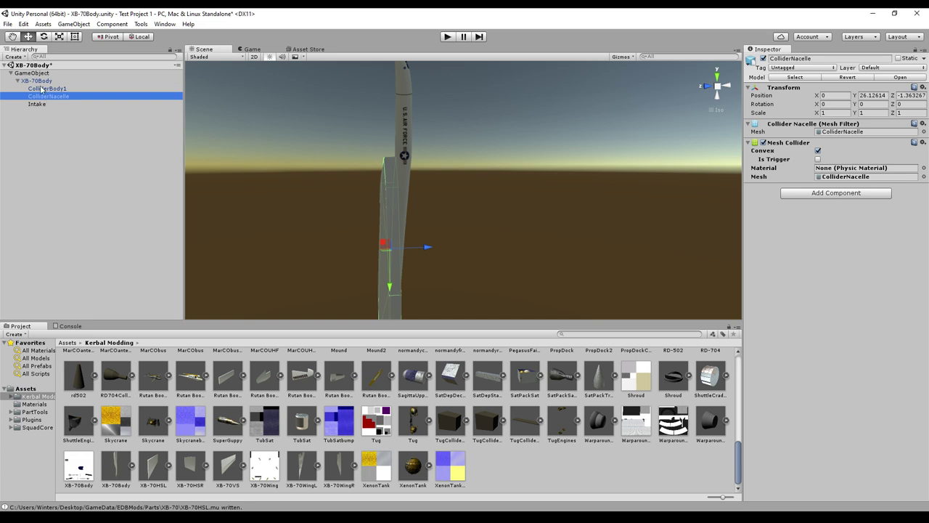
{"action": "left_click", "coordinate": [41, 88]}
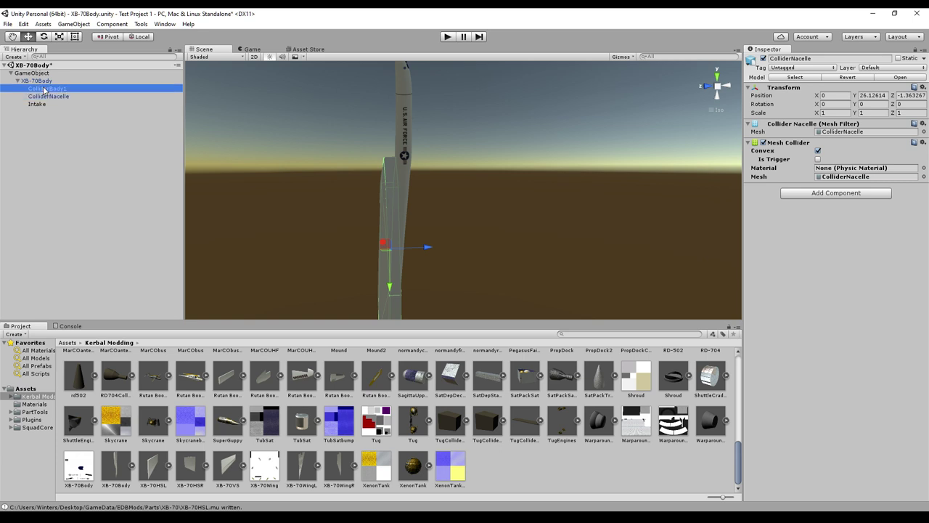
- Write the root GameObject's XB-70Body model to the XB-70 folder with PNG textures using Part Tools
{"action": "left_click", "coordinate": [40, 82]}
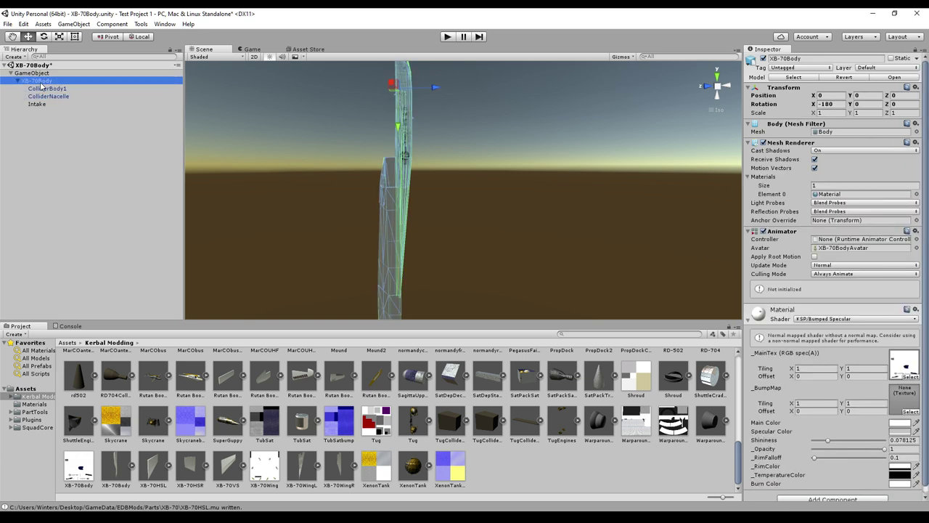
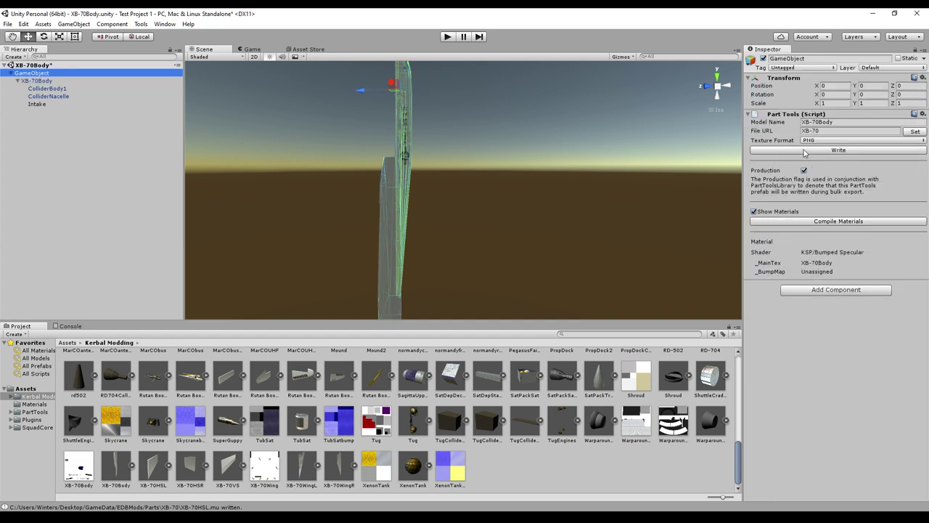
{"action": "left_click", "coordinate": [805, 150]}
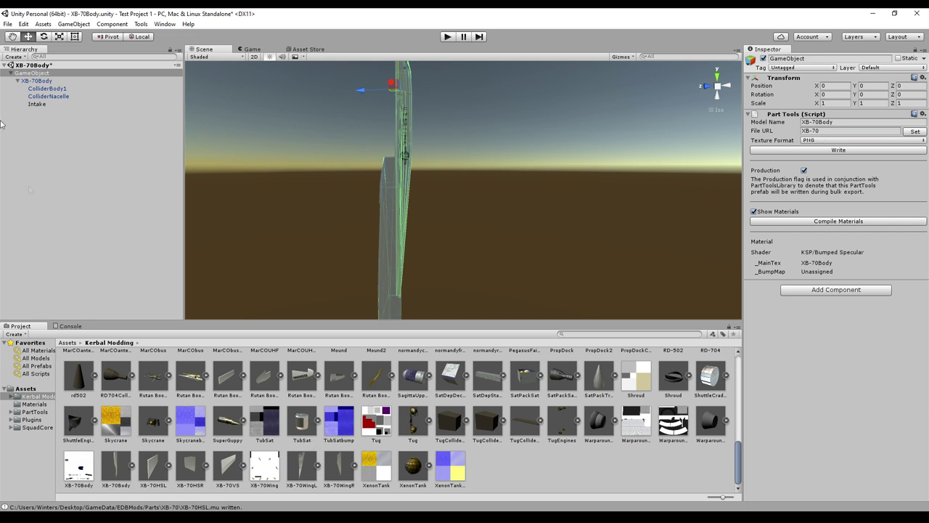
- Delete the XB-70Body model with its colliders and Intake from the root GameObject
{"action": "left_click", "coordinate": [37, 82]}
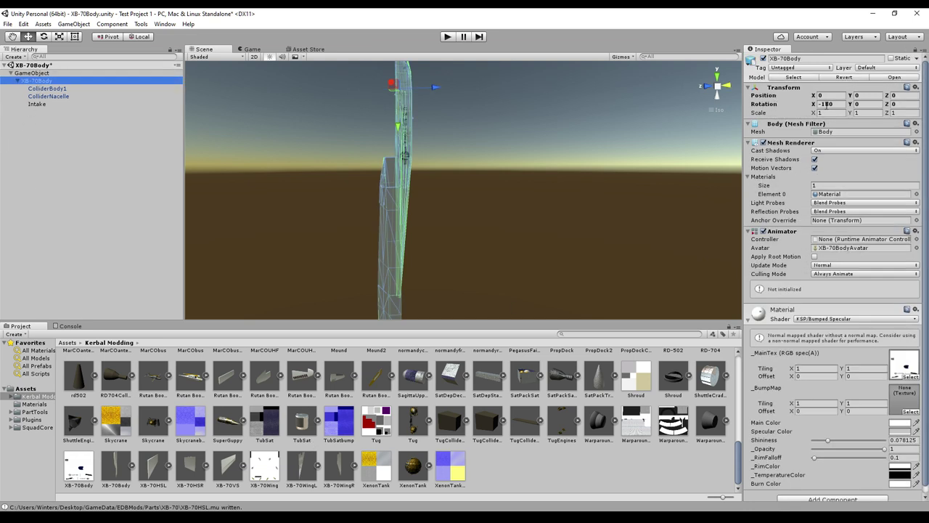
{"action": "right_click", "coordinate": [479, 189]}
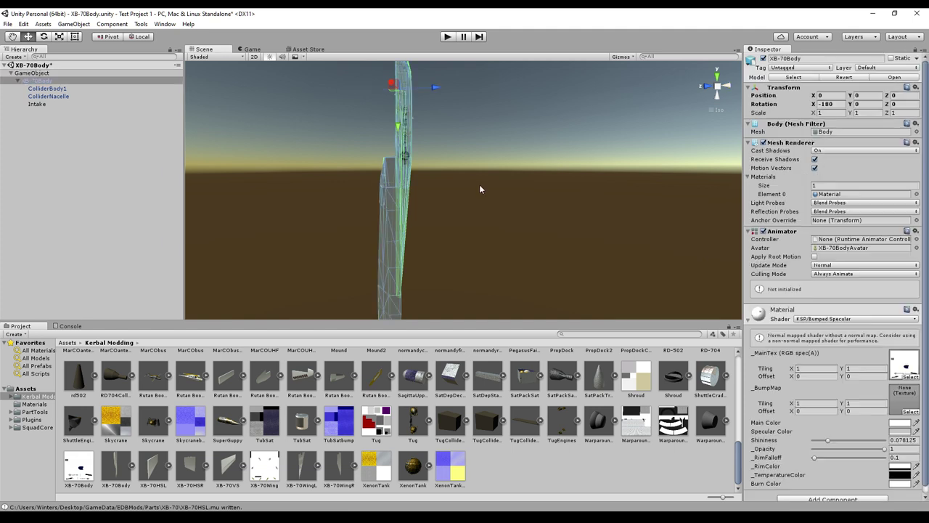
{"action": "key", "text": "Down"}
{"action": "key", "text": "Down"}
{"action": "key", "text": "Down"}
{"action": "left_click", "coordinate": [36, 81]}
{"action": "key", "text": "Delete"}
- Place a fresh XB-70Body under the root GameObject to check its import rotation, and delete it again
{"action": "left_click_drag", "start_coordinate": [115, 465], "coordinate": [35, 75]}
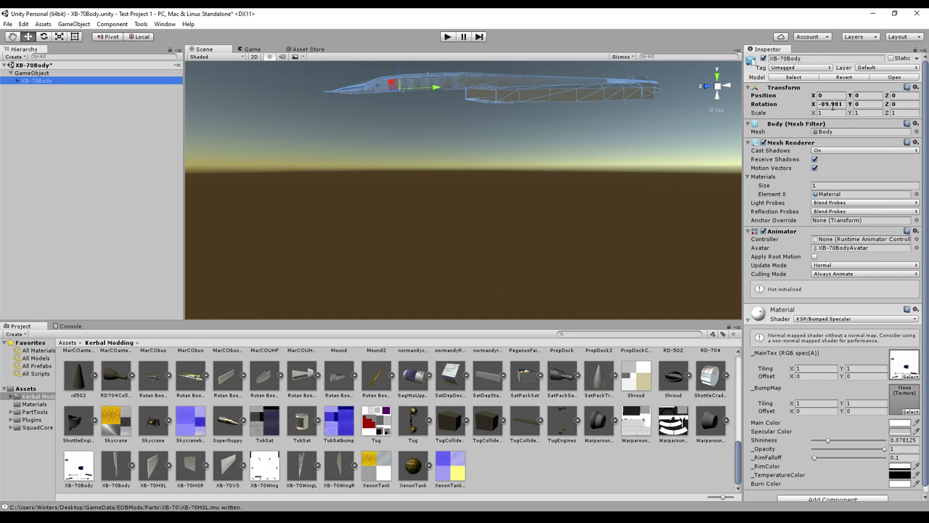
{"action": "left_click", "coordinate": [29, 93]}
{"action": "left_click", "coordinate": [26, 81]}
{"action": "key", "text": "Delete"}
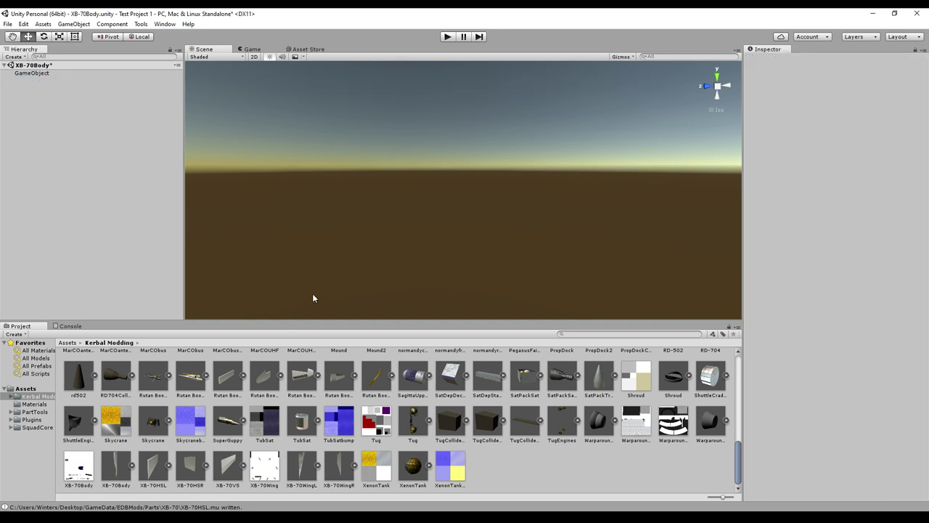
- Rename the XB-70WingL animation clip as WingTilt in the import settings, apply it and preview the animation
{"action": "left_click", "coordinate": [306, 465]}
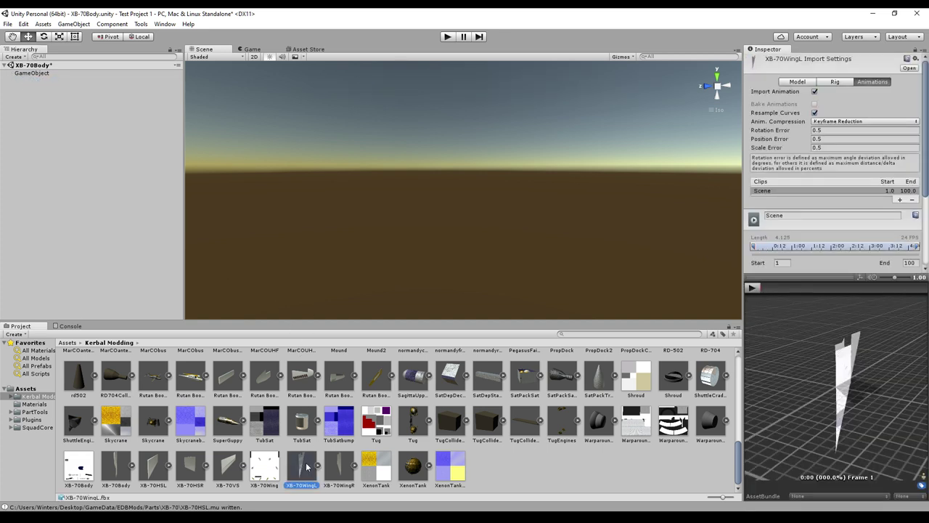
{"action": "left_click", "coordinate": [768, 217]}
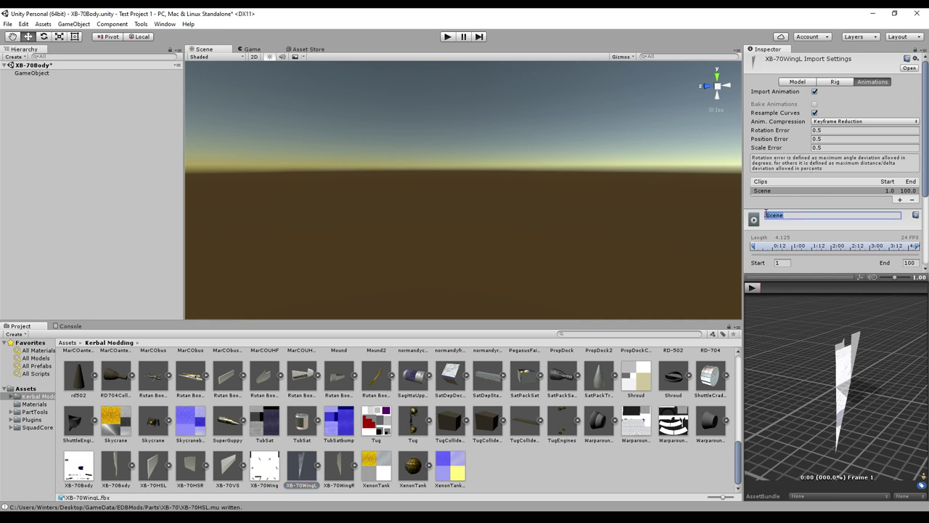
{"action": "type", "text": "WingTilt"}
{"action": "key", "text": "Return"}
{"action": "scroll", "coordinate": [854, 183], "scroll_direction": "down", "scroll_amount": 5}
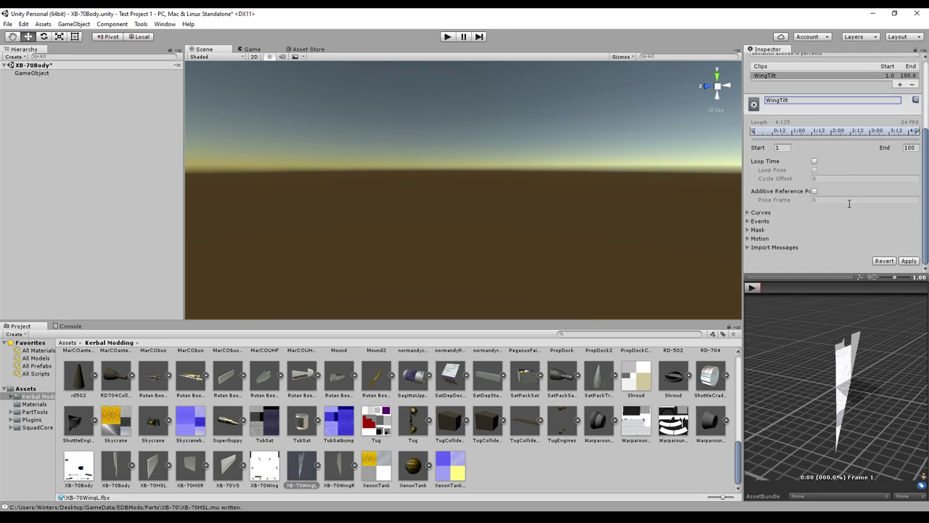
{"action": "left_click", "coordinate": [909, 260]}
{"action": "left_click", "coordinate": [754, 288]}
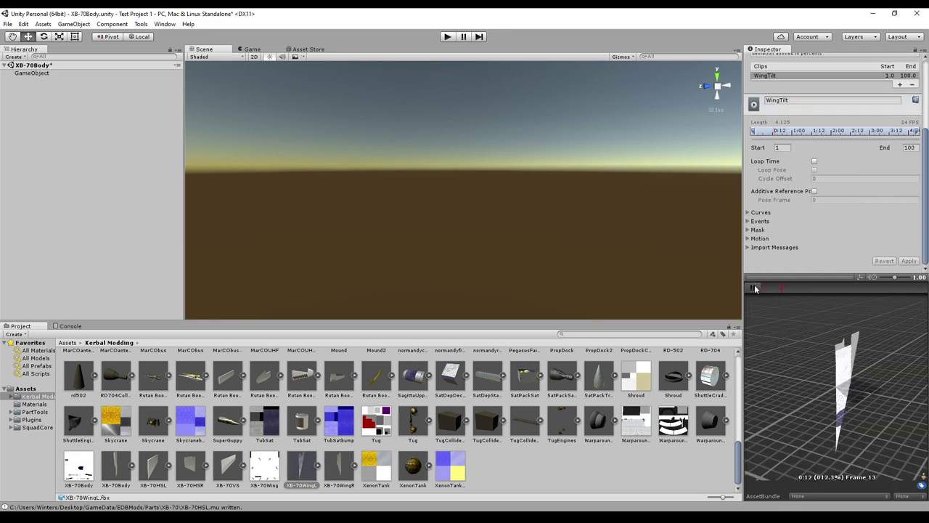
{"action": "left_click", "coordinate": [755, 288]}
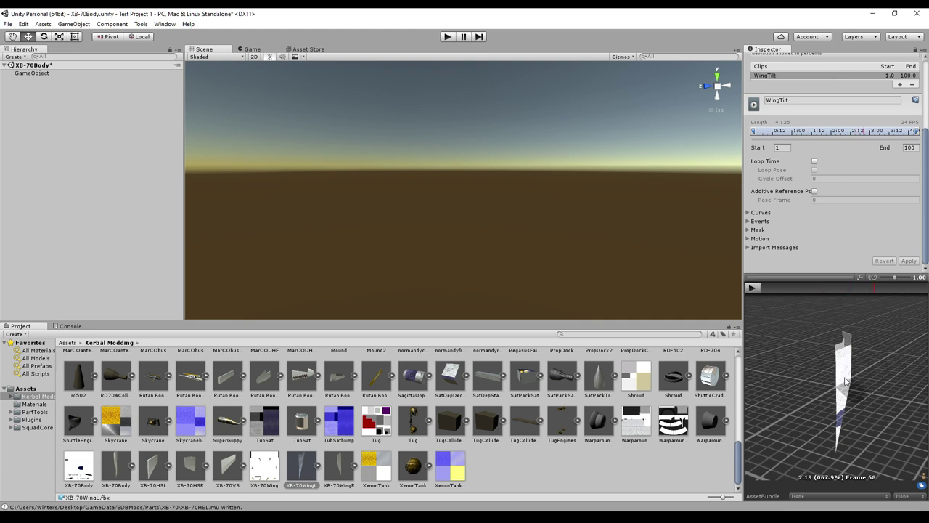
- Set the XB-70WingL rig's animation type to Legacy and apply the import settings
{"action": "scroll", "coordinate": [806, 142], "scroll_direction": "up", "scroll_amount": 5}
{"action": "left_click", "coordinate": [831, 84]}
{"action": "left_click", "coordinate": [831, 92]}
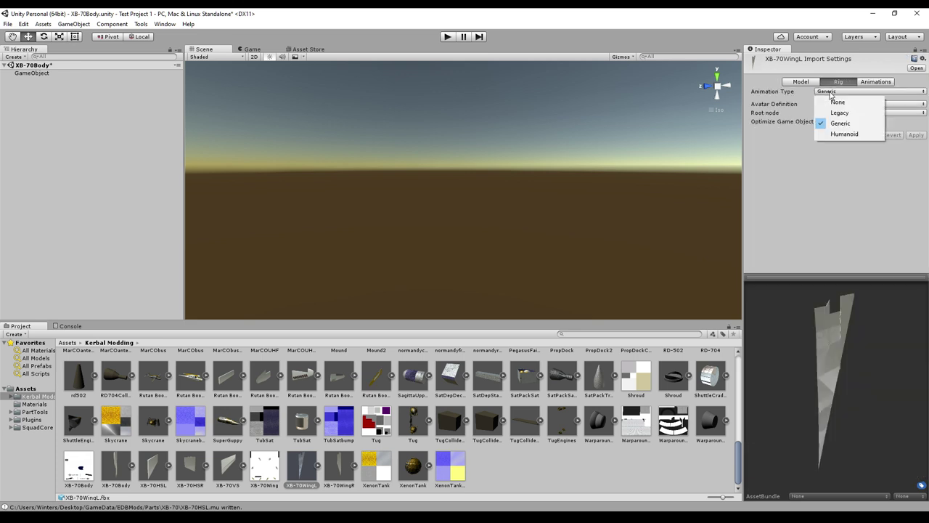
{"action": "left_click", "coordinate": [833, 110]}
{"action": "left_click", "coordinate": [916, 118]}
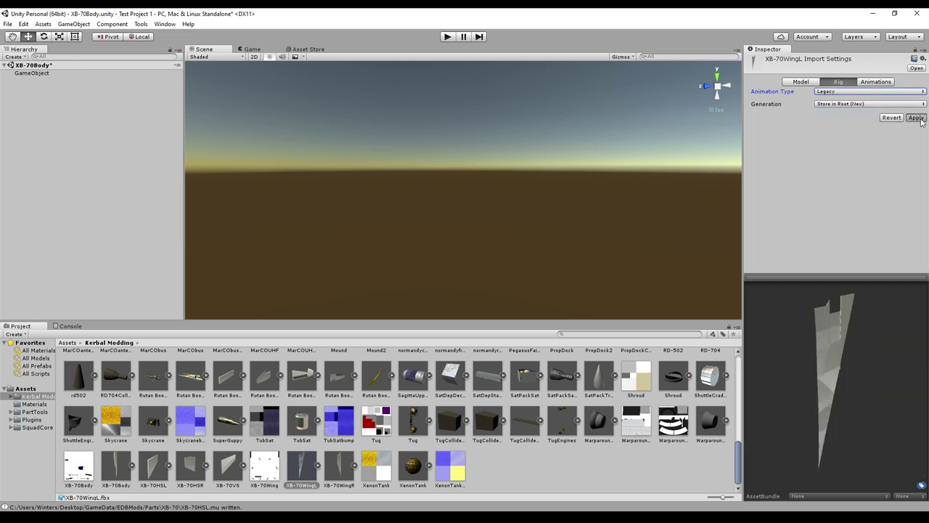
- Set the XB-70WingR rig's animation type to Legacy and check the model for animation data
{"action": "left_click", "coordinate": [339, 466]}
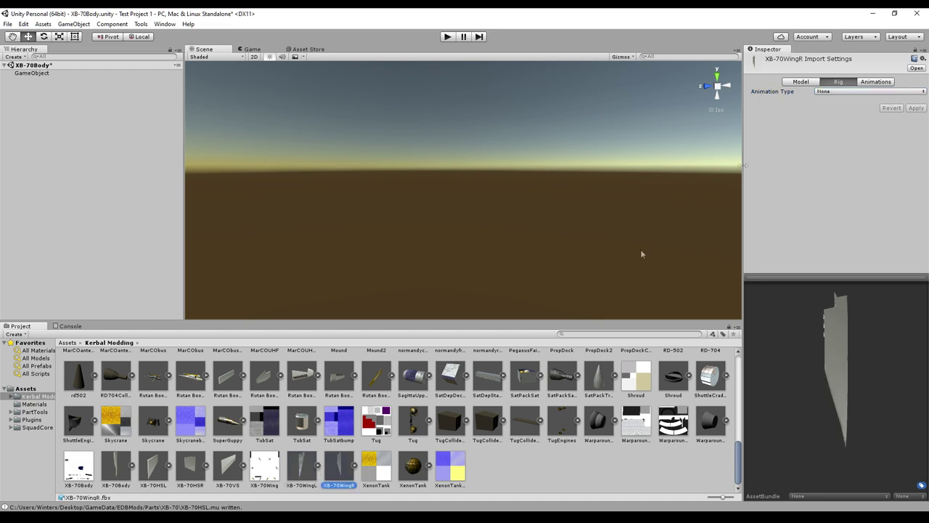
{"action": "left_click", "coordinate": [825, 93]}
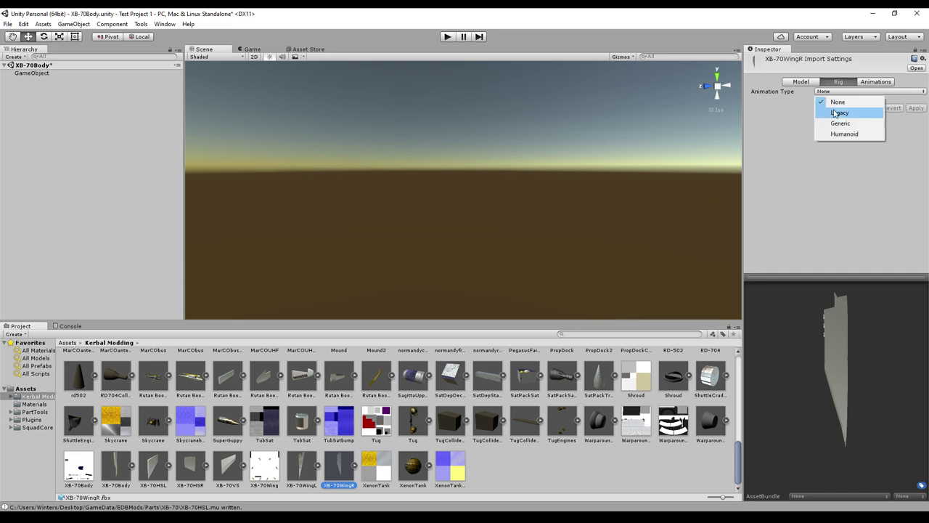
{"action": "left_click", "coordinate": [840, 112]}
{"action": "left_click", "coordinate": [877, 82]}
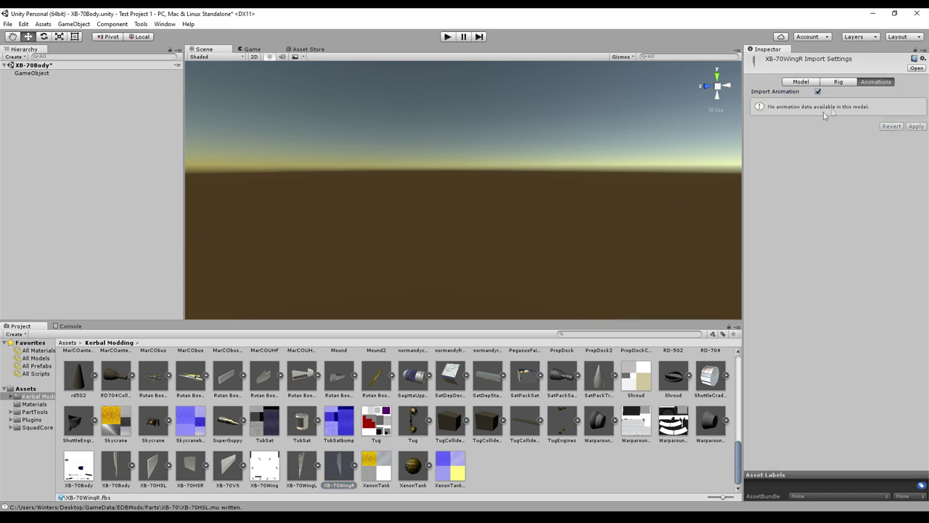
- Delete the XB-70WingR.fbx asset from the Kerbal Modding folder
{"action": "left_click", "coordinate": [342, 464]}
{"action": "right_click", "coordinate": [341, 473]}
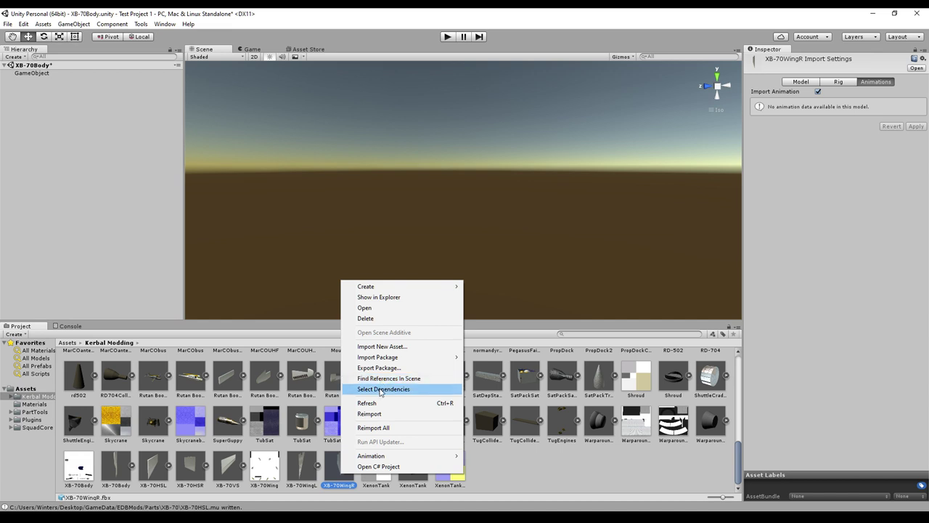
{"action": "left_click", "coordinate": [365, 318]}
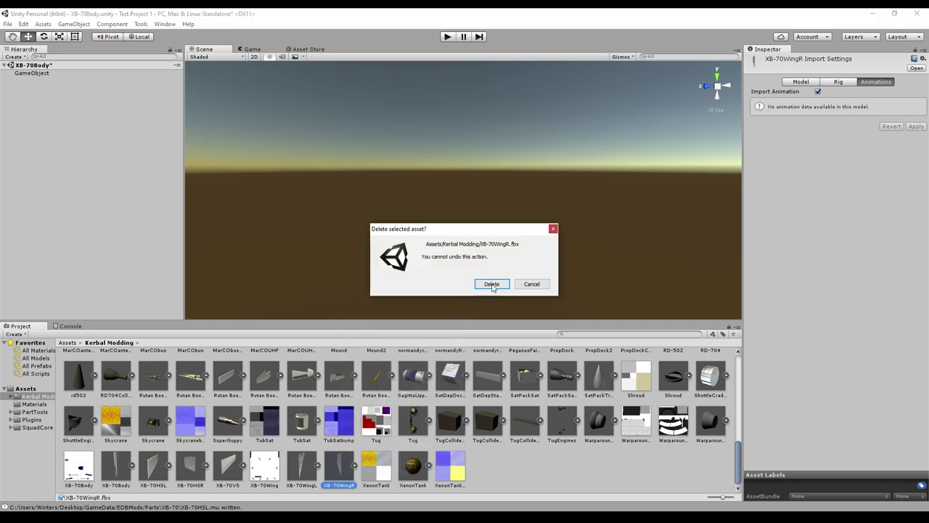
{"action": "left_click", "coordinate": [492, 284]}
- Check the WingTilt clip settings and place the XB-70WingL model as a child of the root GameObject
{"action": "left_click", "coordinate": [305, 465]}
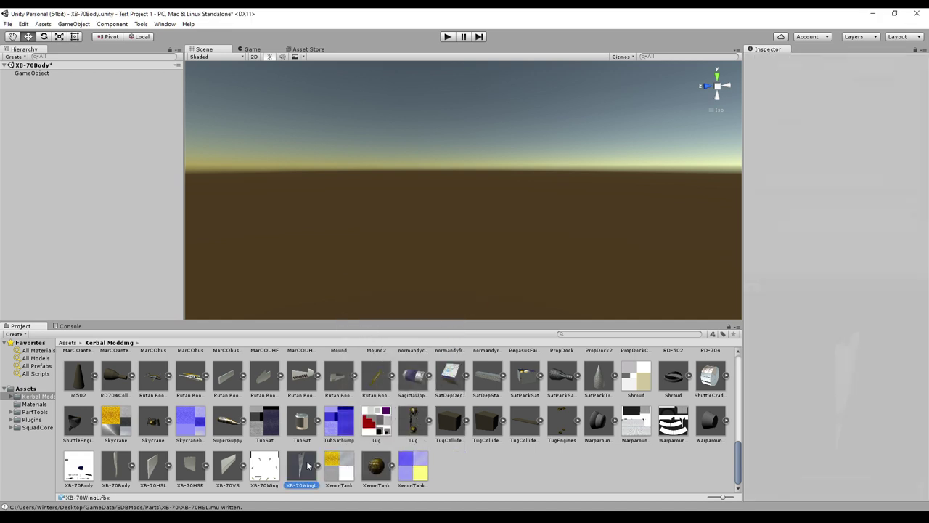
{"action": "scroll", "coordinate": [842, 240], "scroll_direction": "down", "scroll_amount": 3}
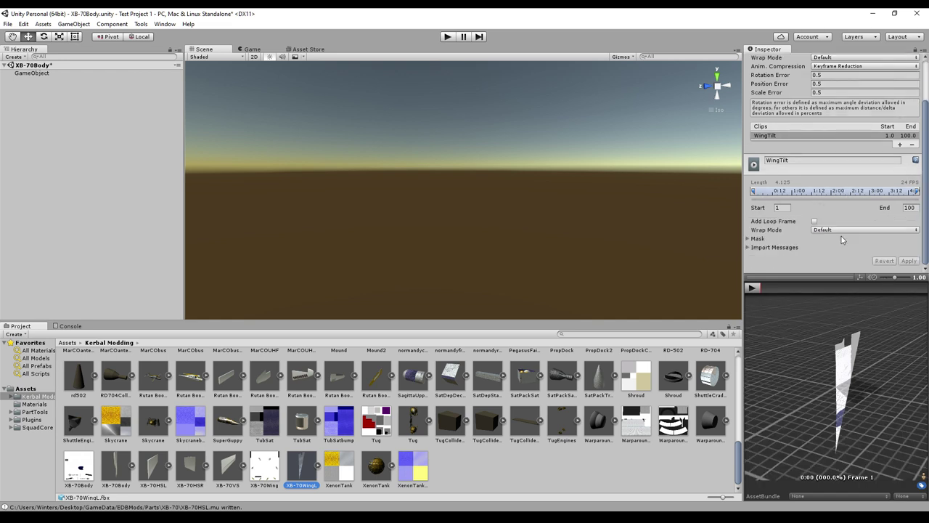
{"action": "left_click_drag", "start_coordinate": [304, 471], "coordinate": [36, 72]}
{"action": "left_click_drag", "start_coordinate": [549, 158], "coordinate": [650, 257], "text": "alt"}
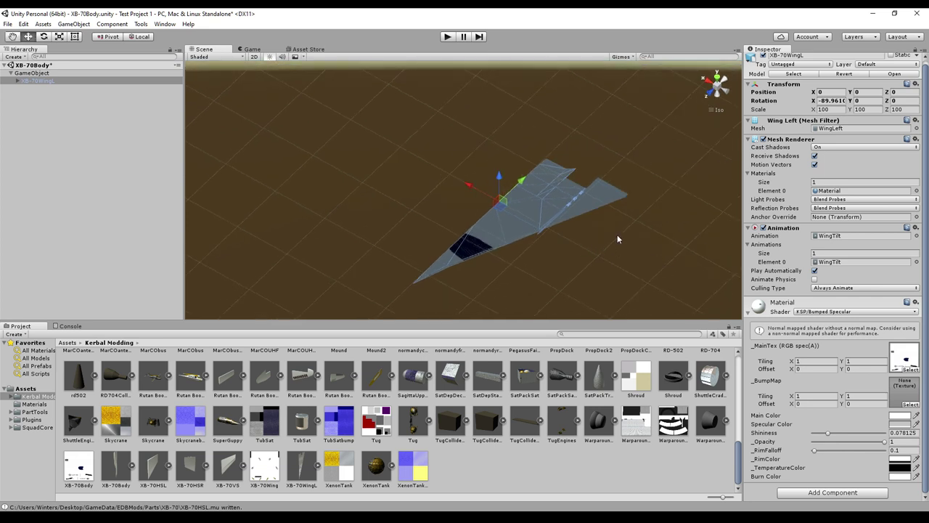
- Expand the XB-70WingL and RotationLeft hierarchy and remove the Mesh Renderer component from ColliderWingLeft
{"action": "left_click", "coordinate": [18, 81]}
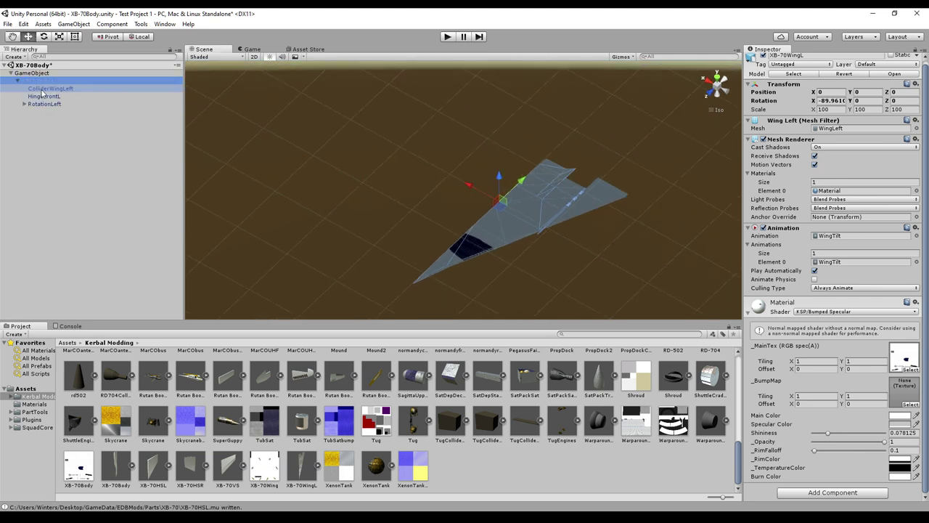
{"action": "left_click", "coordinate": [45, 89]}
{"action": "left_click", "coordinate": [24, 103]}
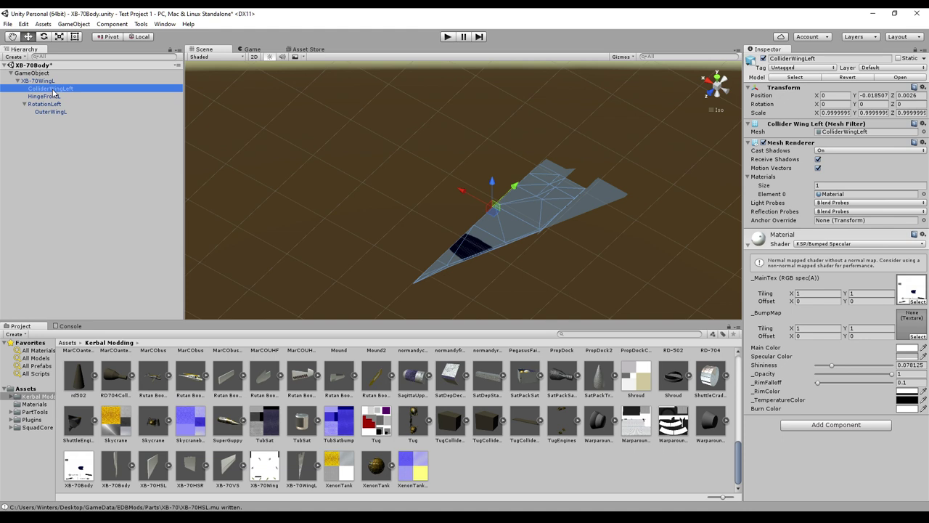
{"action": "right_click", "coordinate": [811, 144]}
{"action": "left_click", "coordinate": [852, 173]}
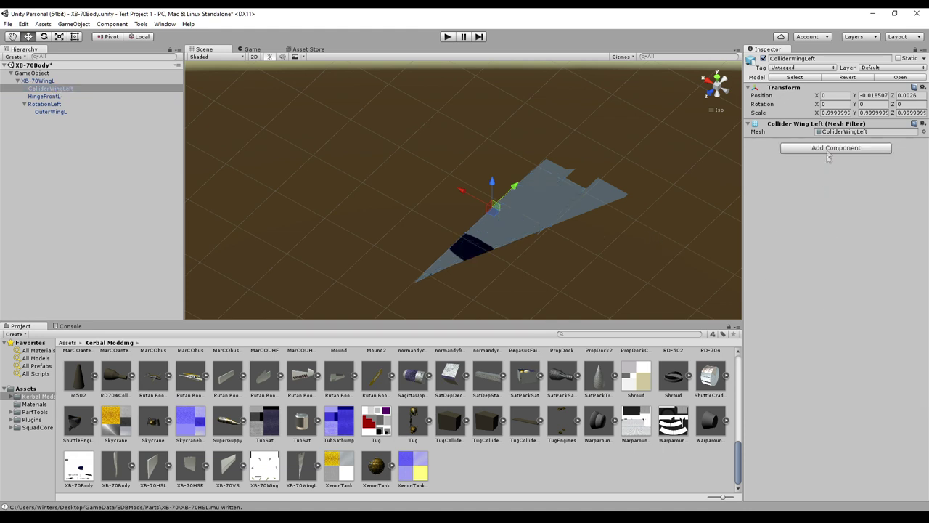
- Add a Mesh Collider to ColliderWingLeft and make it convex
{"action": "left_click", "coordinate": [828, 148]}
{"action": "left_click", "coordinate": [808, 206]}
{"action": "left_click", "coordinate": [812, 234]}
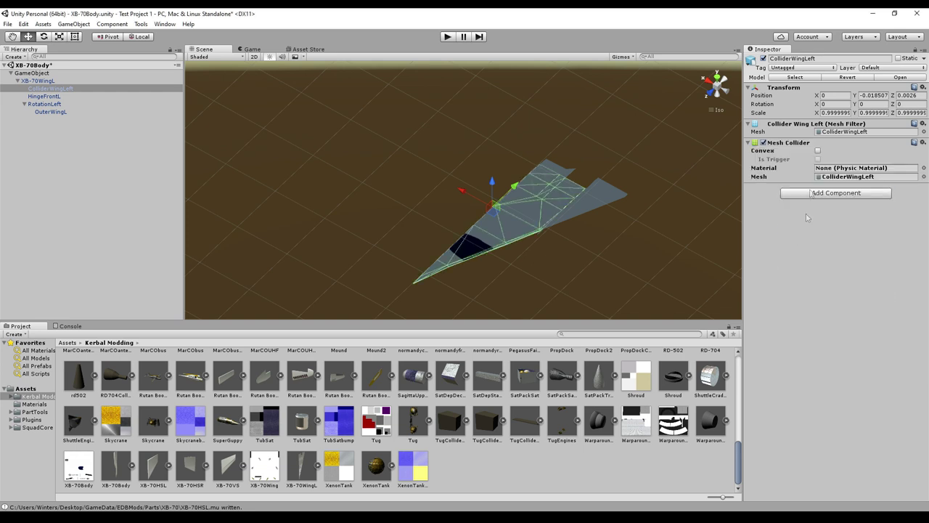
{"action": "left_click", "coordinate": [818, 151]}
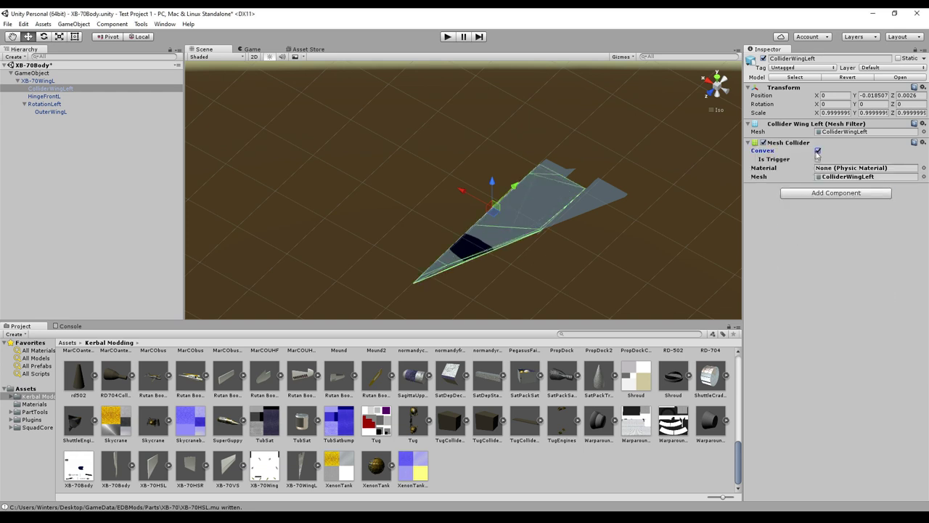
- Add a convex Mesh Collider to OuterWingL and check its outline around the outer wing
{"action": "left_click", "coordinate": [50, 113]}
{"action": "left_click", "coordinate": [814, 426]}
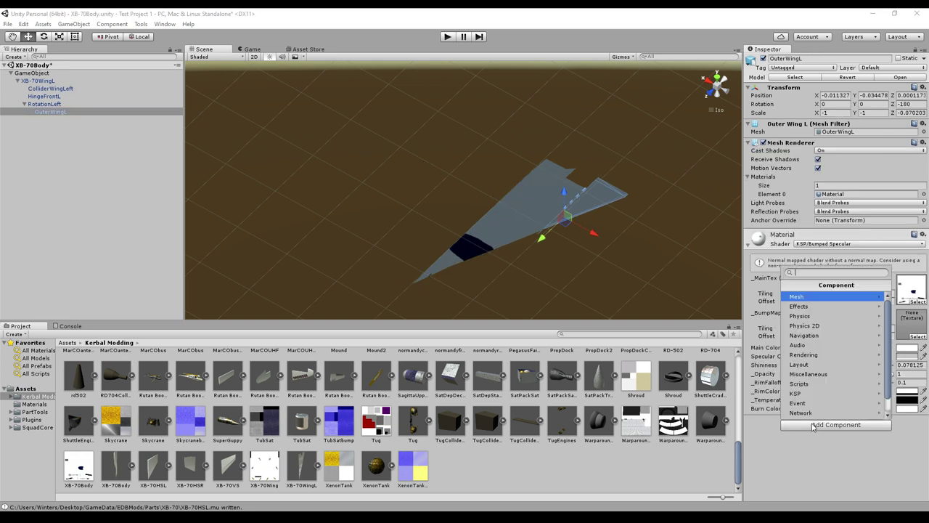
{"action": "left_click", "coordinate": [804, 316]}
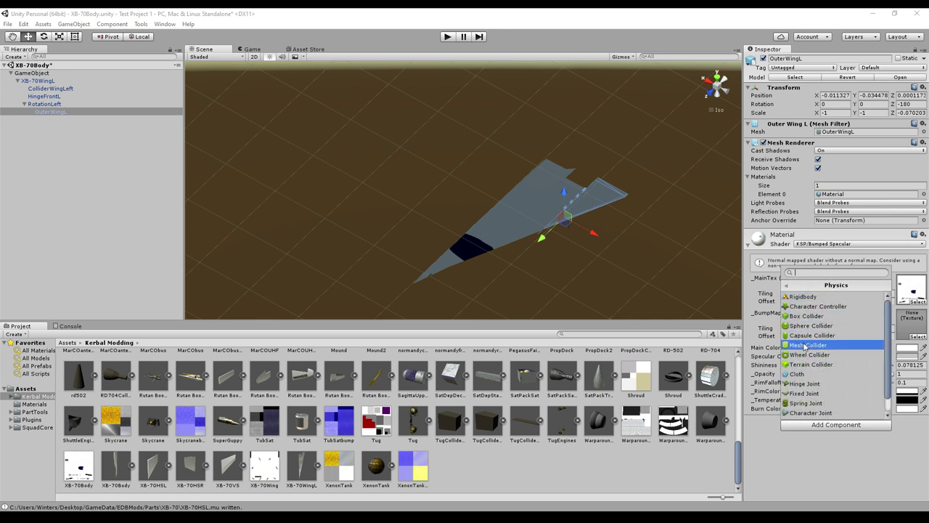
{"action": "left_click", "coordinate": [805, 346]}
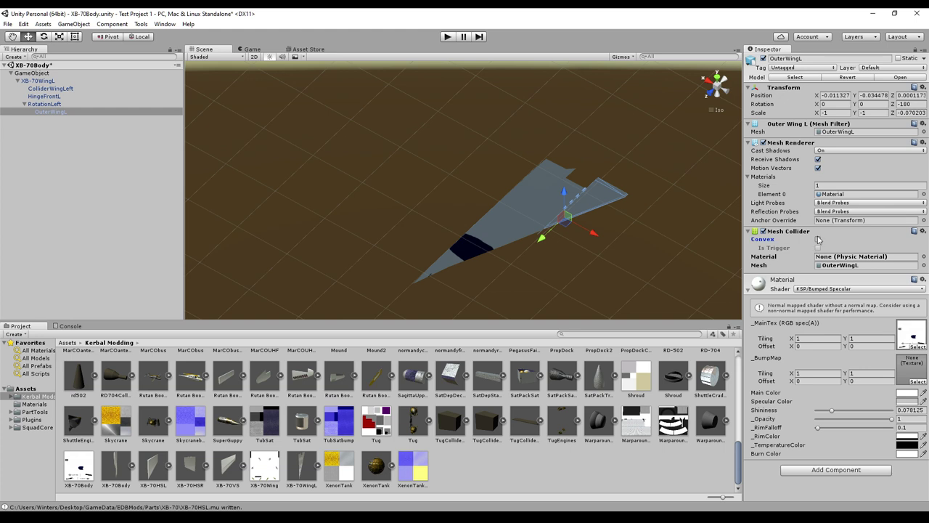
{"action": "left_click_drag", "start_coordinate": [684, 231], "coordinate": [574, 232], "text": "alt"}
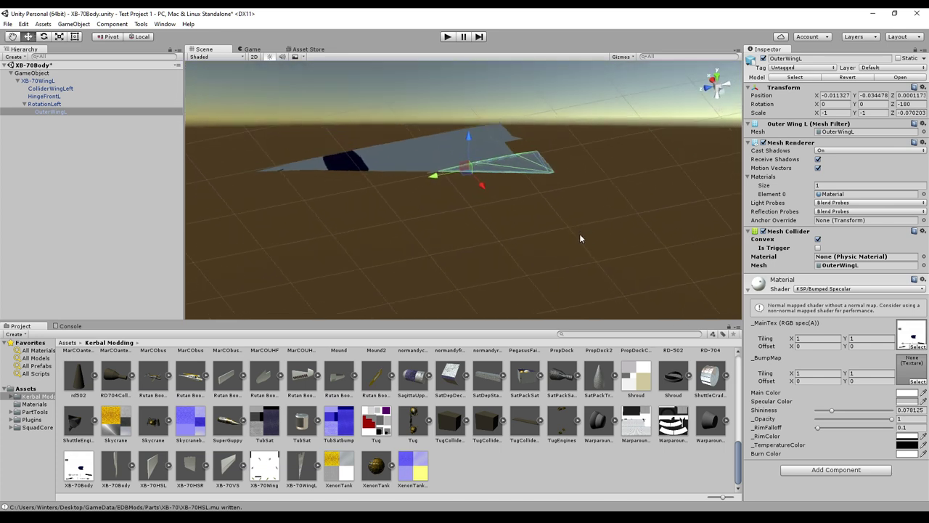
{"action": "scroll", "coordinate": [580, 238], "scroll_direction": "up", "scroll_amount": 5}
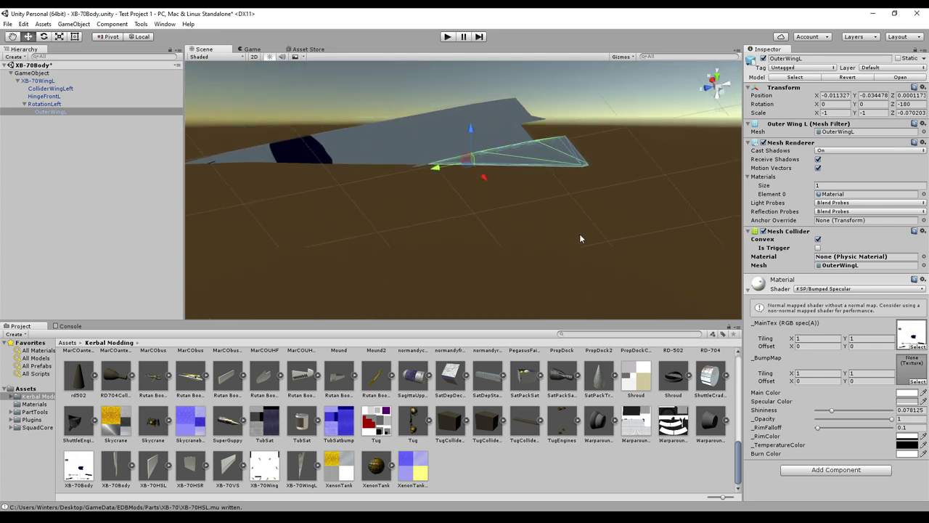
{"action": "left_click_drag", "start_coordinate": [580, 238], "coordinate": [532, 250], "text": "alt"}
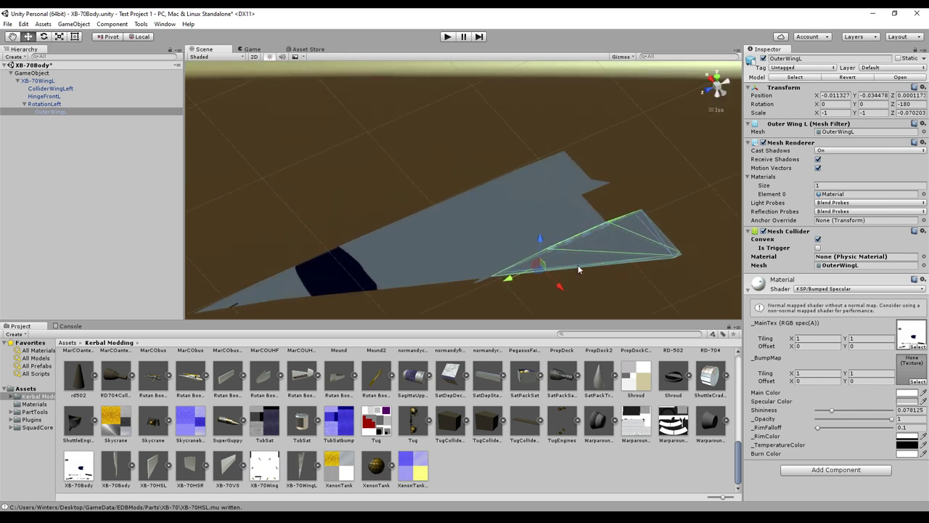
{"action": "left_click_drag", "start_coordinate": [578, 268], "coordinate": [629, 286], "text": "alt"}
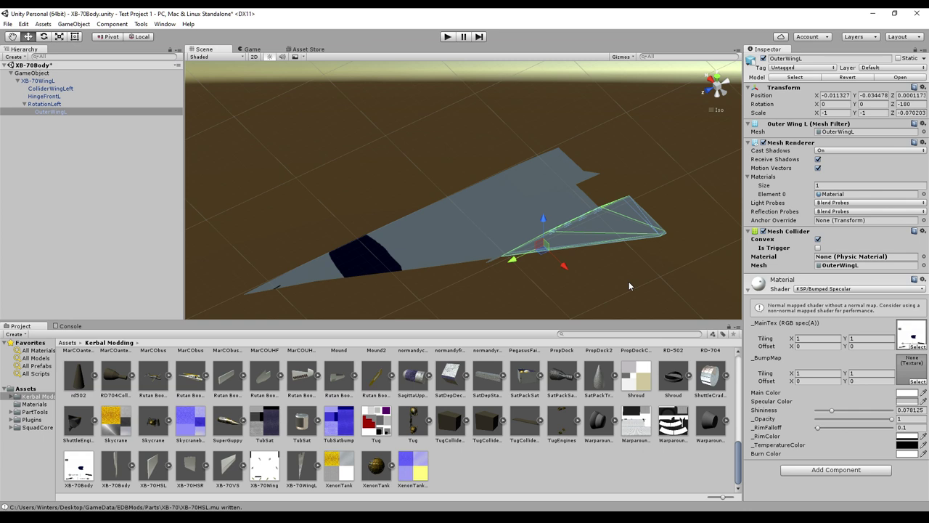
{"action": "left_click_drag", "start_coordinate": [630, 285], "coordinate": [627, 288], "text": "alt"}
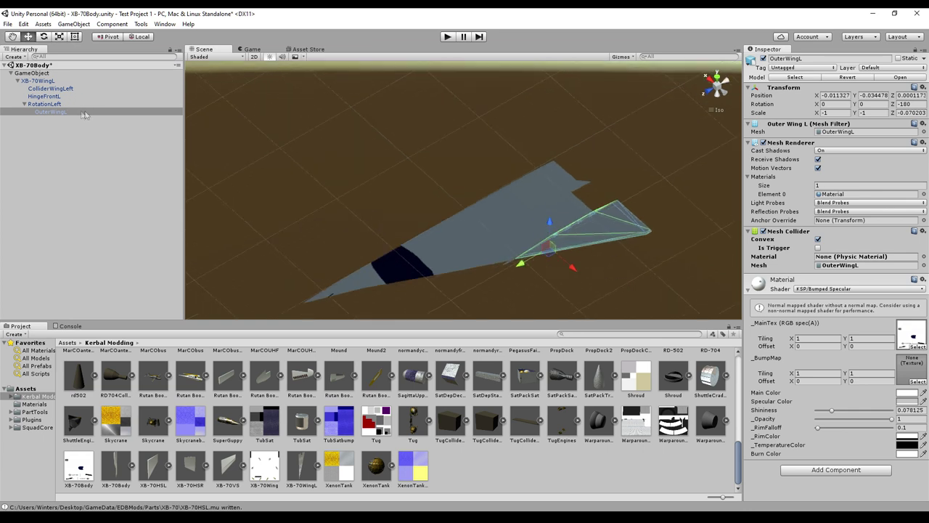
- Assign the XB-70Wing texture as the main texture of the XB-70WingL material
{"action": "left_click", "coordinate": [51, 104]}
{"action": "left_click", "coordinate": [54, 97]}
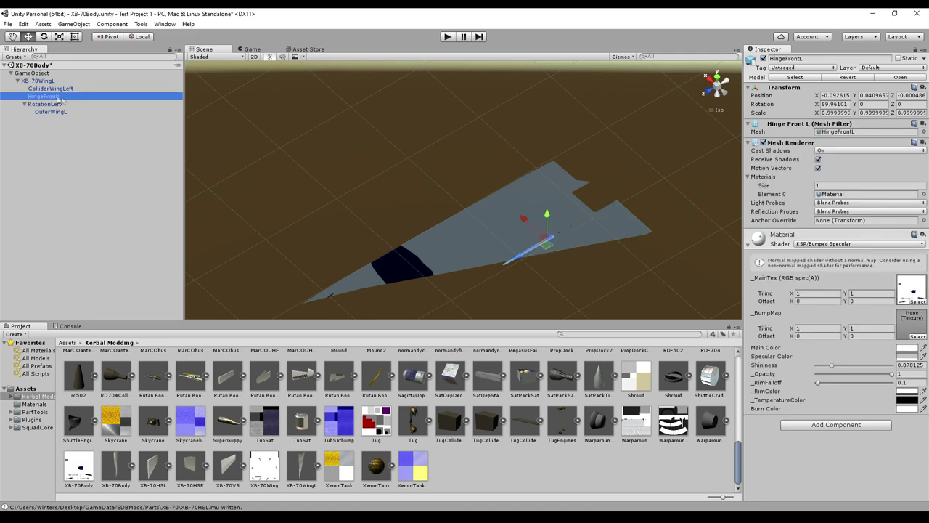
{"action": "left_click", "coordinate": [51, 89]}
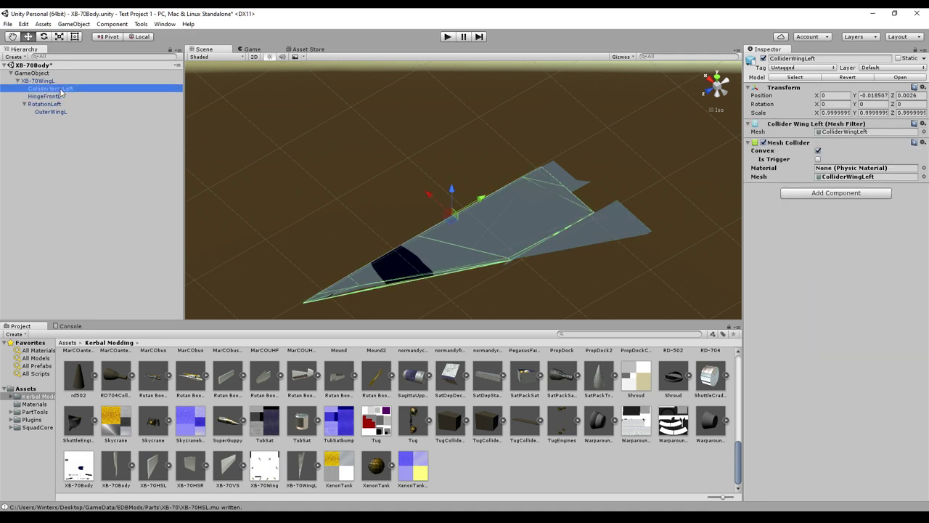
{"action": "left_click", "coordinate": [50, 82]}
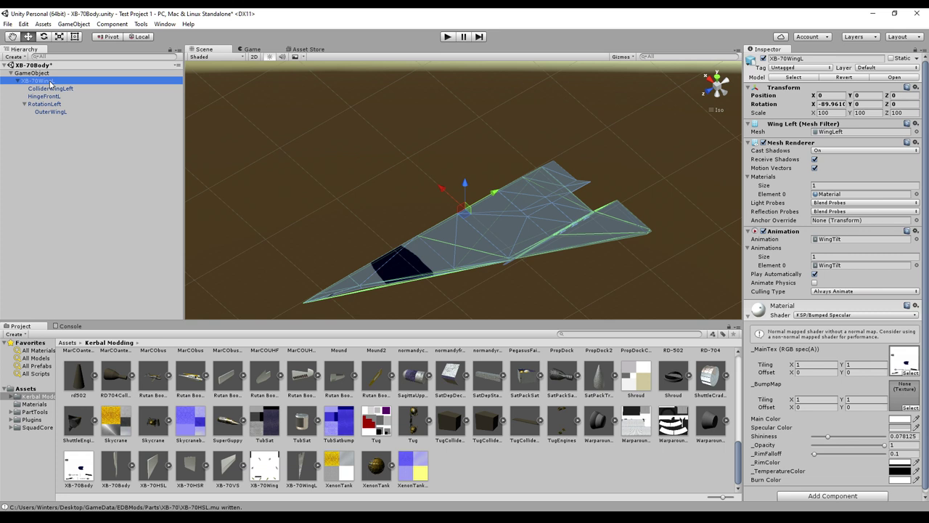
{"action": "left_click", "coordinate": [910, 373]}
{"action": "left_click", "coordinate": [859, 238]}
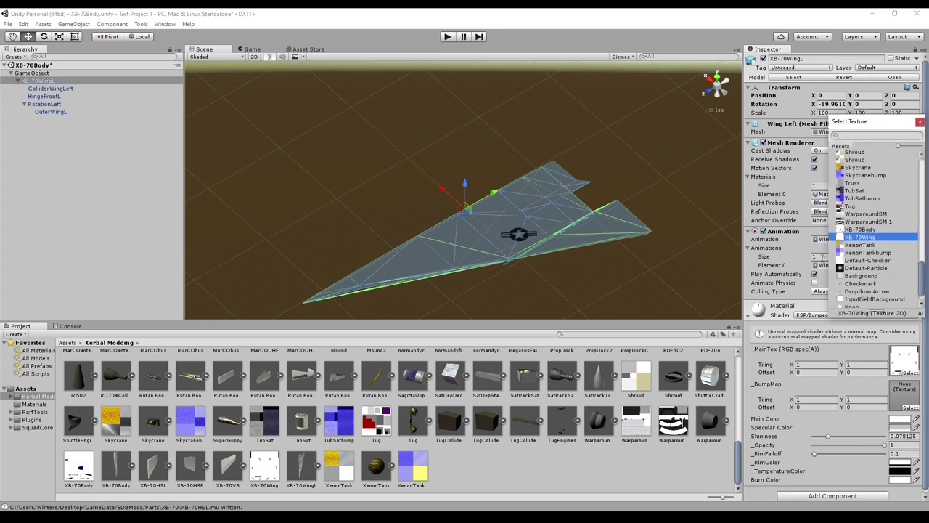
{"action": "left_click", "coordinate": [920, 121]}
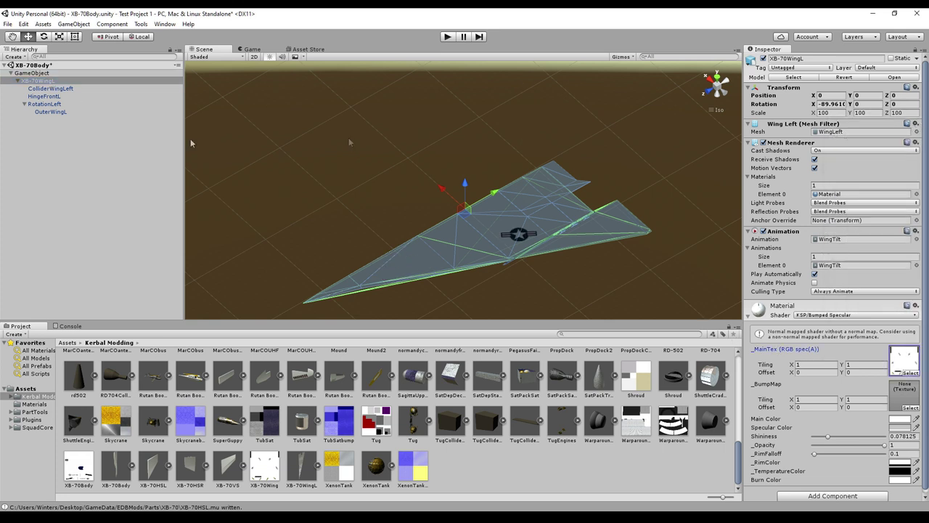
- Examine the Part Tools settings on GameObject and the command for importing a custom package
{"action": "left_click", "coordinate": [39, 73]}
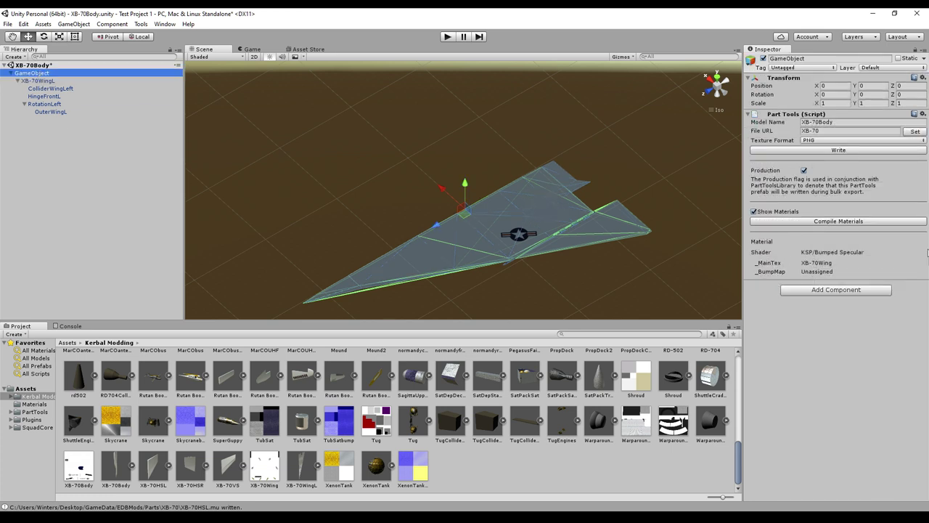
{"action": "left_click", "coordinate": [839, 117]}
{"action": "left_click", "coordinate": [836, 117]}
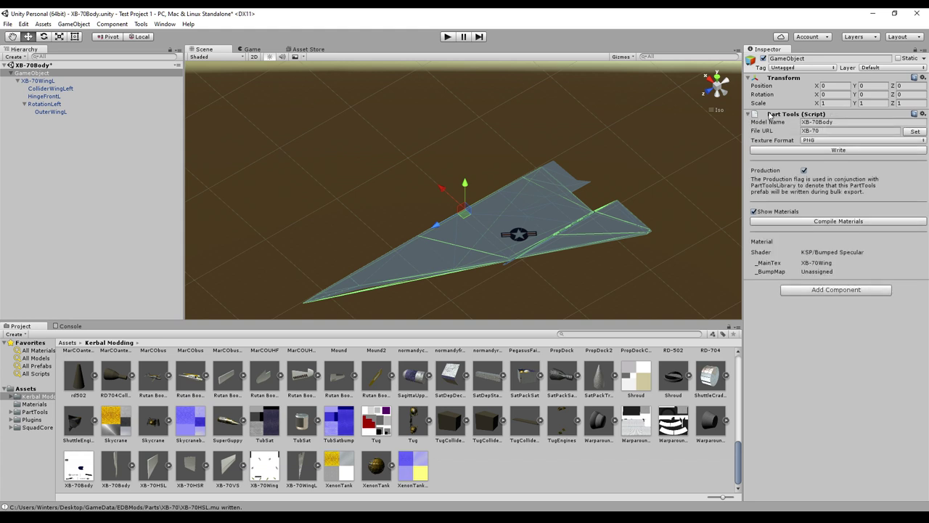
{"action": "left_click", "coordinate": [838, 121]}
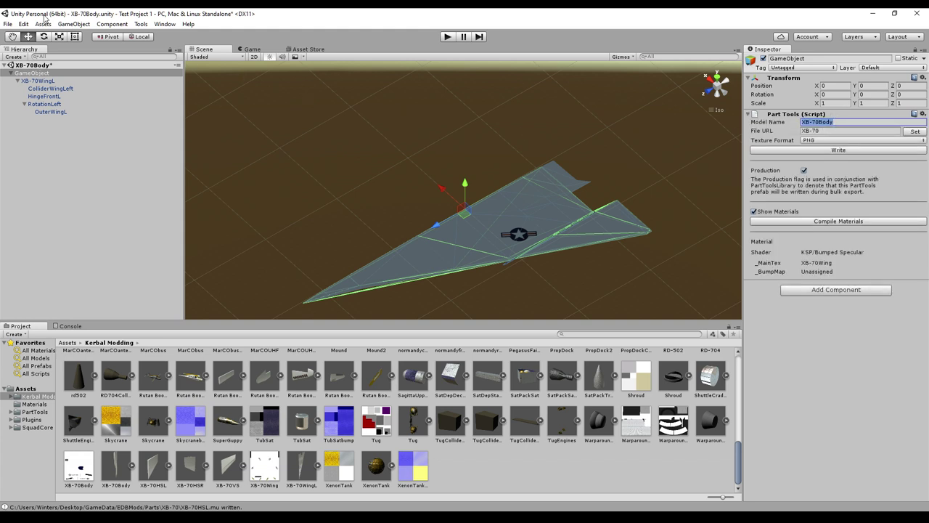
{"action": "left_click", "coordinate": [89, 132]}
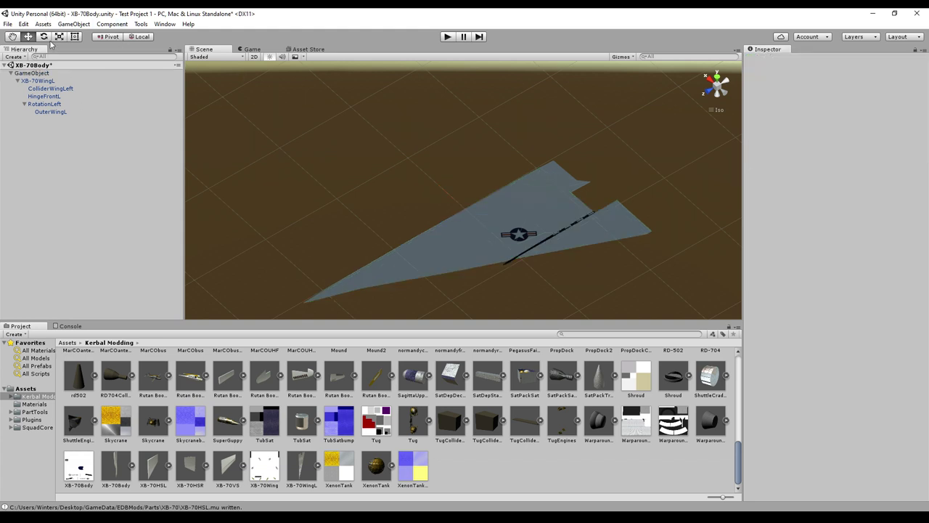
{"action": "left_click", "coordinate": [43, 24]}
{"action": "mouse_move", "coordinate": [79, 107]}
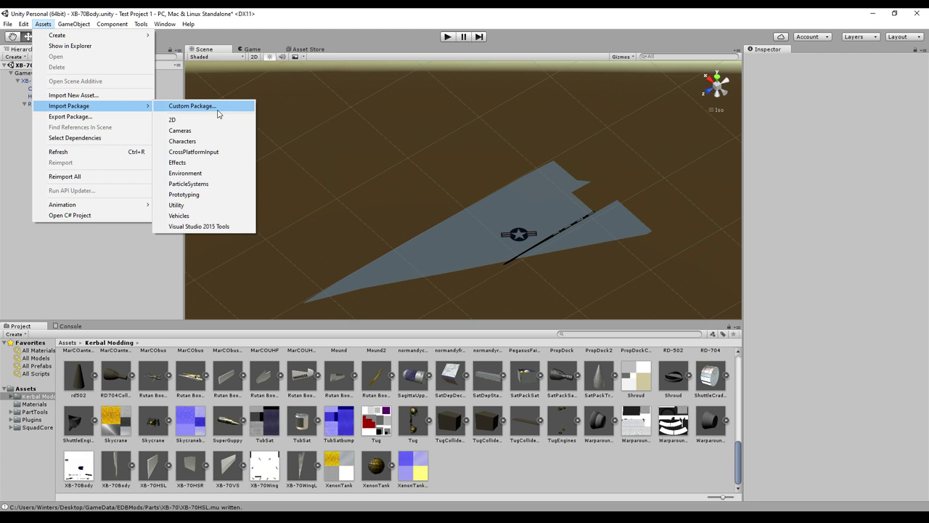
{"action": "left_click", "coordinate": [43, 240]}
- Look up Part Tools among the KSP components that can be added to GameObject
{"action": "left_click", "coordinate": [40, 74]}
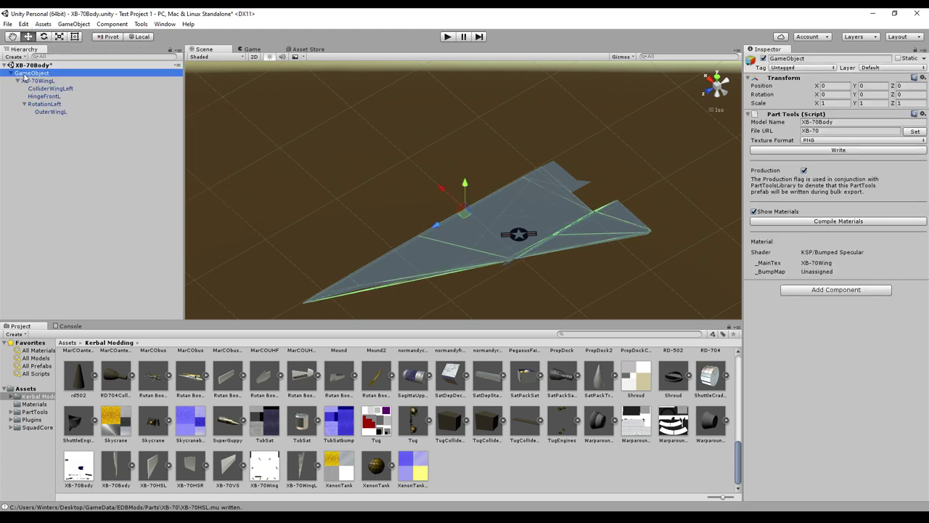
{"action": "left_click", "coordinate": [825, 291]}
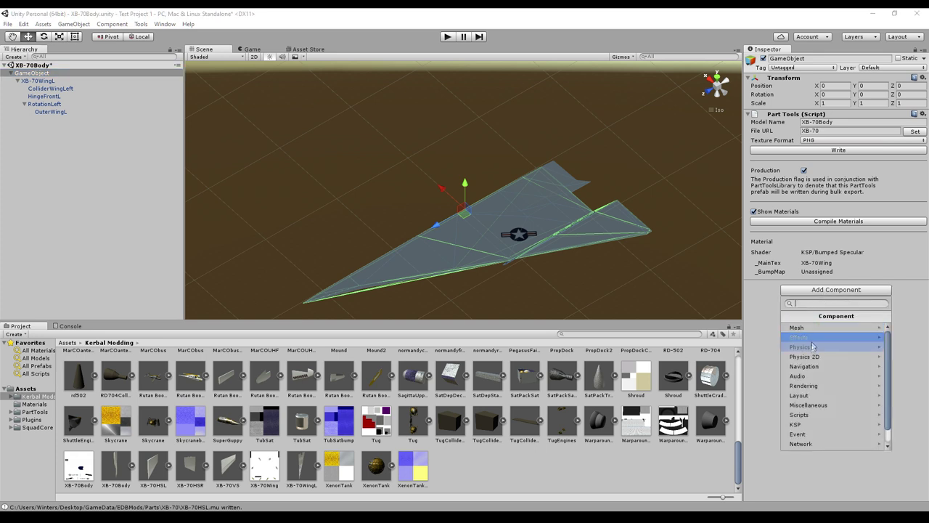
{"action": "left_click", "coordinate": [799, 425]}
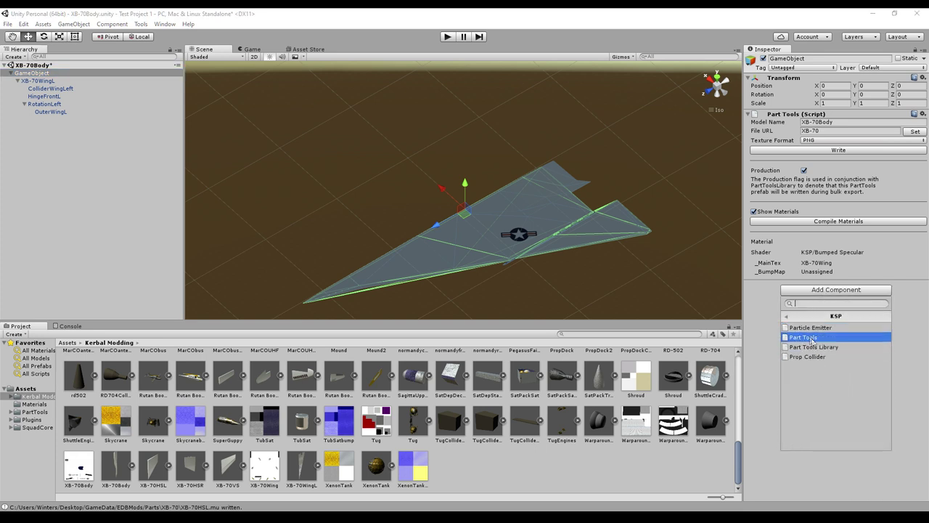
{"action": "left_click", "coordinate": [924, 321]}
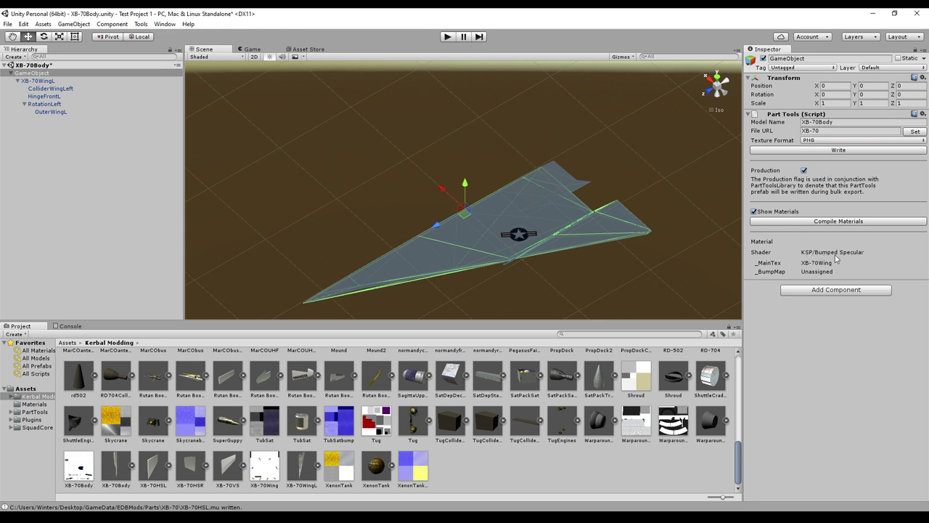
- Examine the KSP shader choices available for the XB-70WingL material, keeping the current shader
{"action": "left_click", "coordinate": [45, 80]}
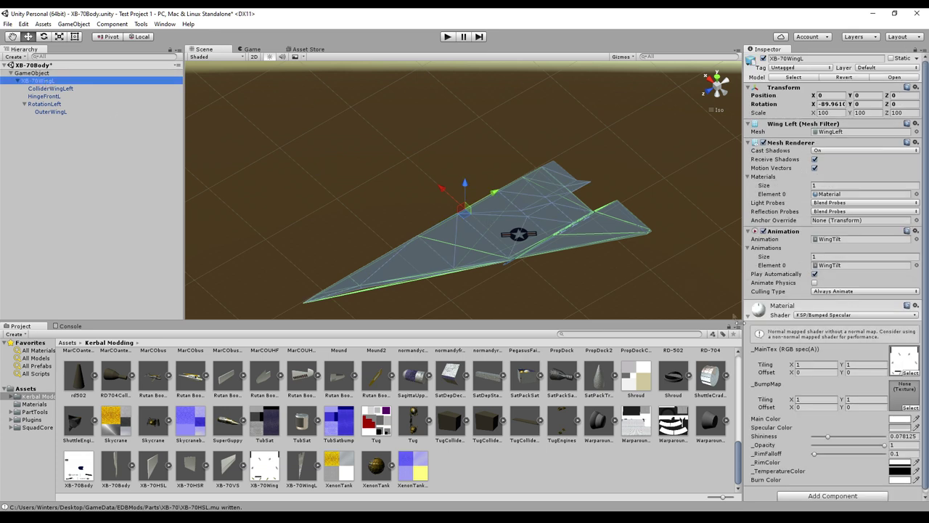
{"action": "left_click", "coordinate": [807, 317]}
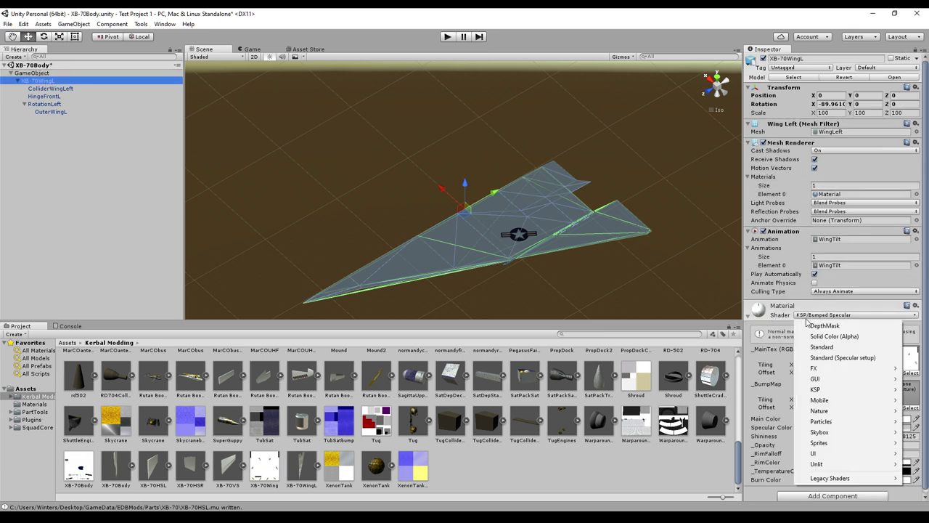
{"action": "mouse_move", "coordinate": [817, 390]}
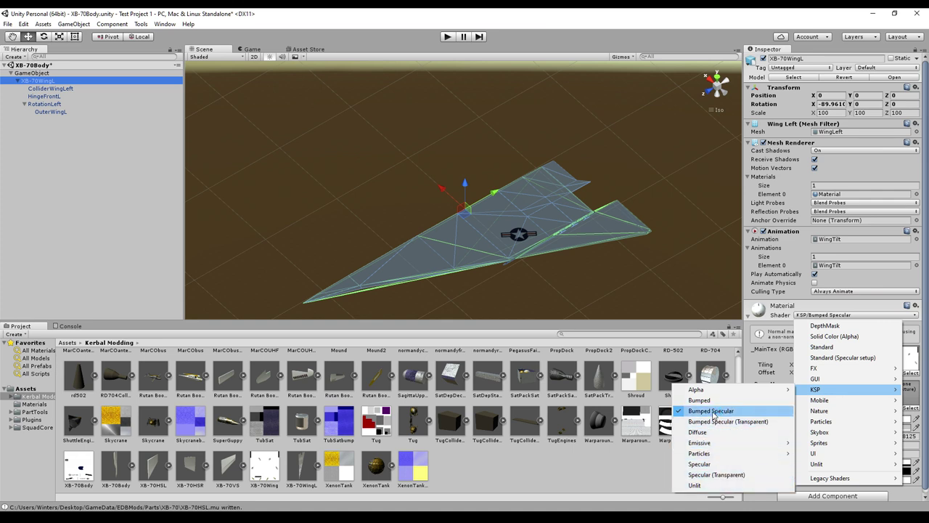
{"action": "left_click", "coordinate": [124, 228]}
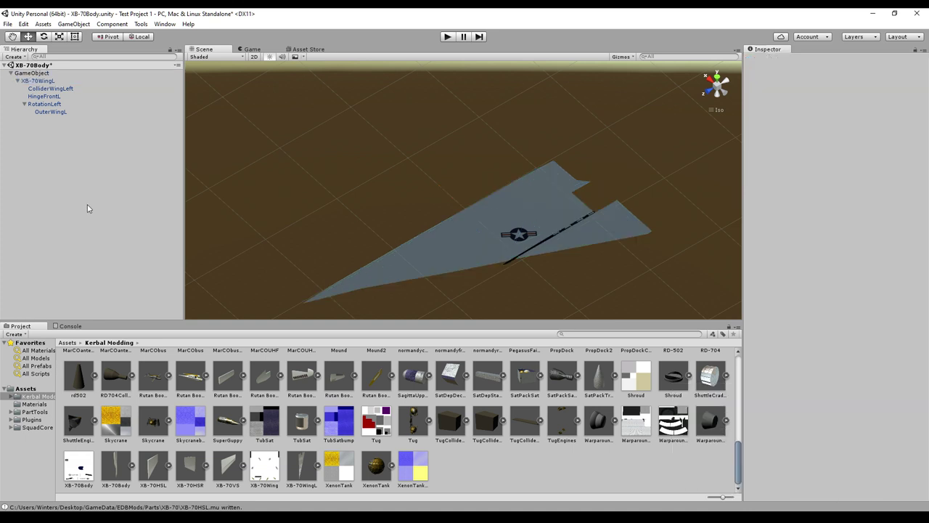
- Set GameObject's Part Tools model name to XB-70WingL and write the model file
{"action": "left_click", "coordinate": [47, 80]}
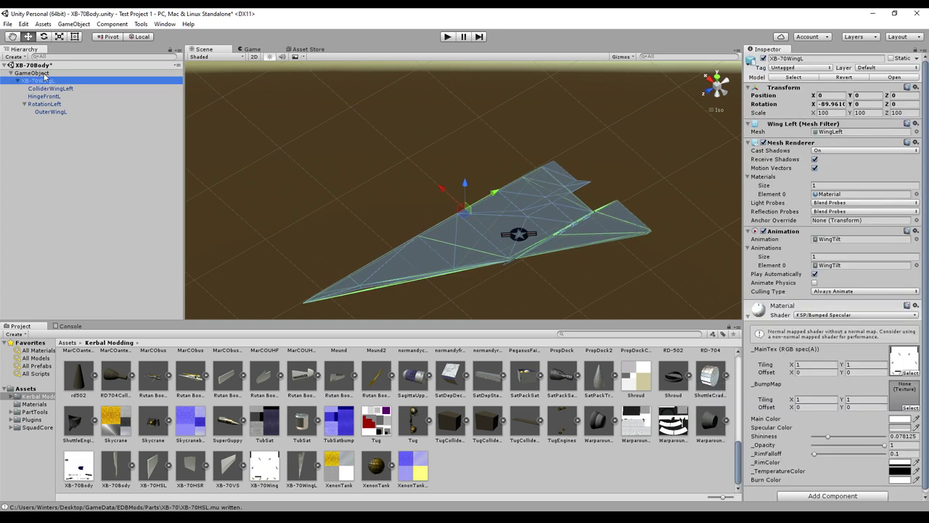
{"action": "left_click", "coordinate": [47, 73]}
{"action": "left_click", "coordinate": [837, 123]}
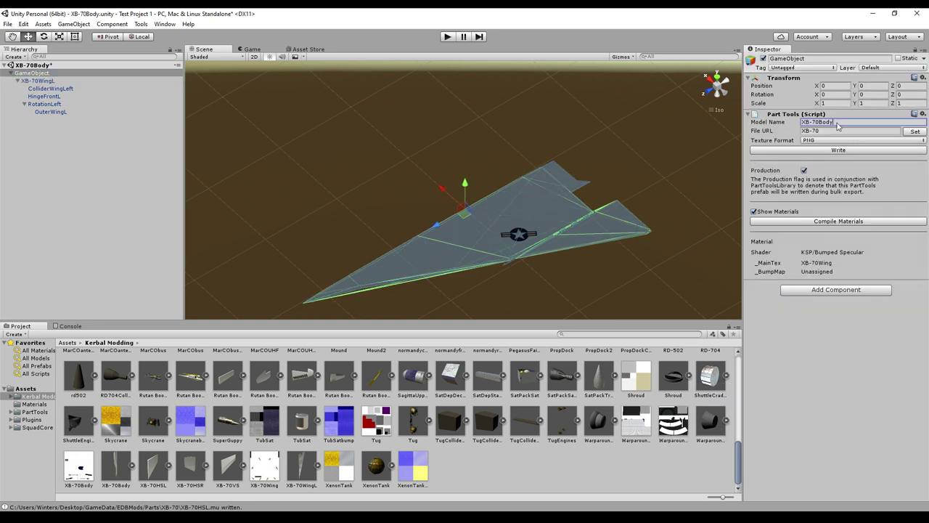
{"action": "type", "text": "XB-70WingL"}
{"action": "left_click", "coordinate": [839, 149]}
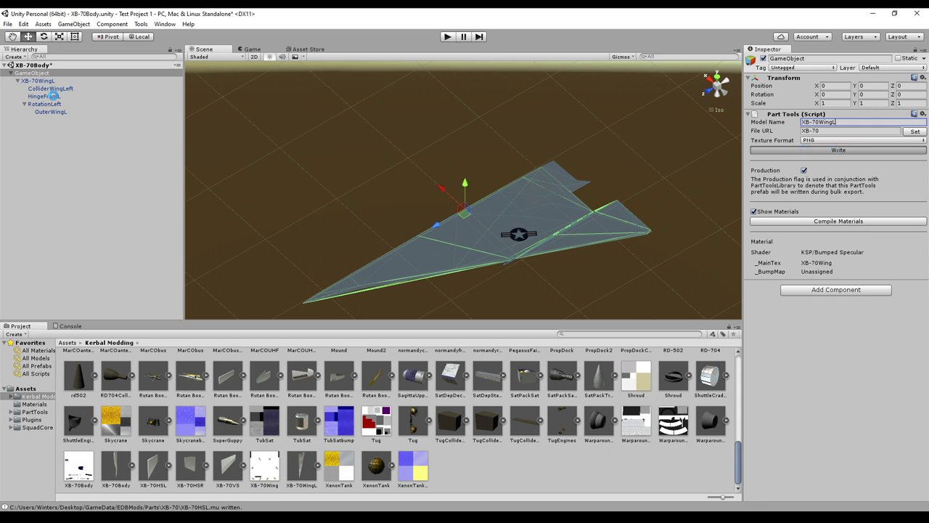
- Set the X rotation of XB-70WingL to -180 and check its collider, hinge and rotation child objects
{"action": "left_click", "coordinate": [51, 88]}
{"action": "left_click", "coordinate": [43, 81]}
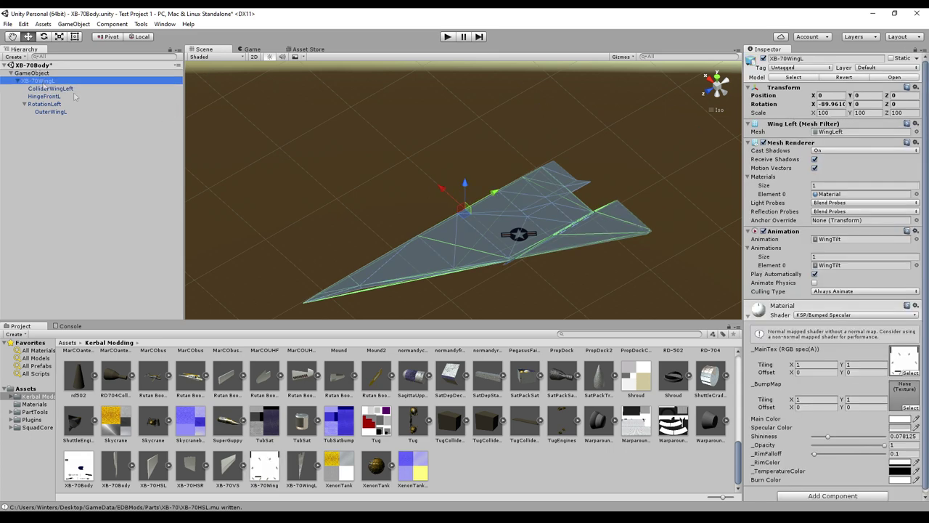
{"action": "middle_click_drag", "start_coordinate": [551, 169], "coordinate": [493, 145]}
{"action": "left_click", "coordinate": [838, 104]}
{"action": "type", "text": "-180"}
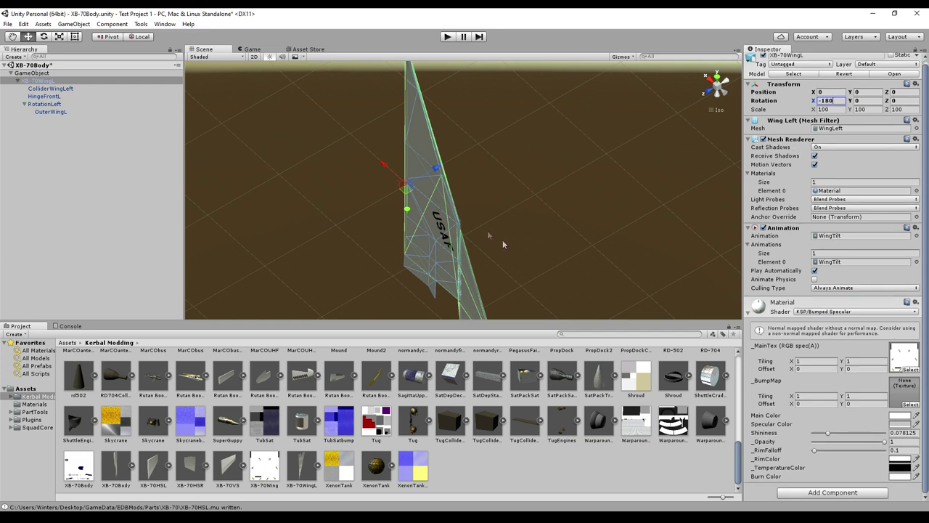
{"action": "left_click", "coordinate": [62, 89]}
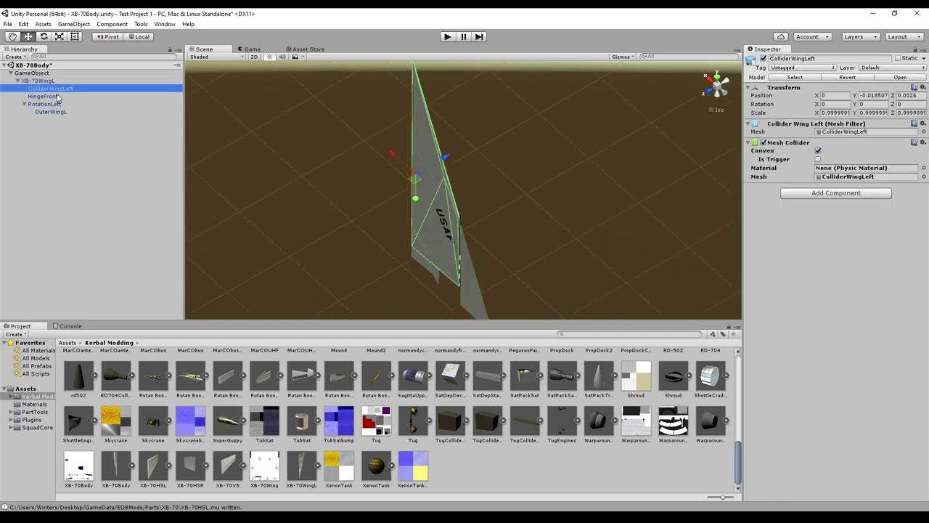
{"action": "left_click", "coordinate": [59, 96]}
{"action": "left_click", "coordinate": [52, 105]}
{"action": "left_click", "coordinate": [42, 80]}
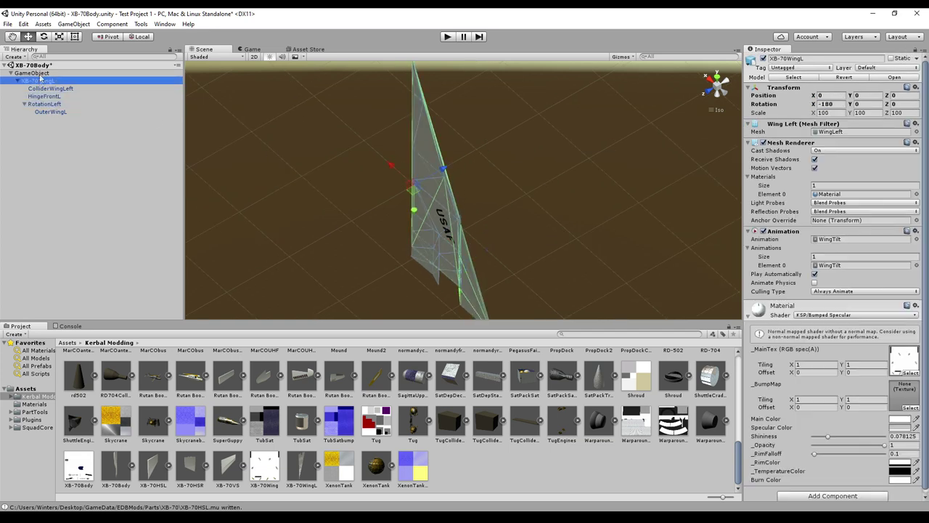
- Write the XB-70WingL model file again from GameObject's Part Tools component
{"action": "left_click", "coordinate": [40, 73]}
{"action": "left_click", "coordinate": [795, 150]}
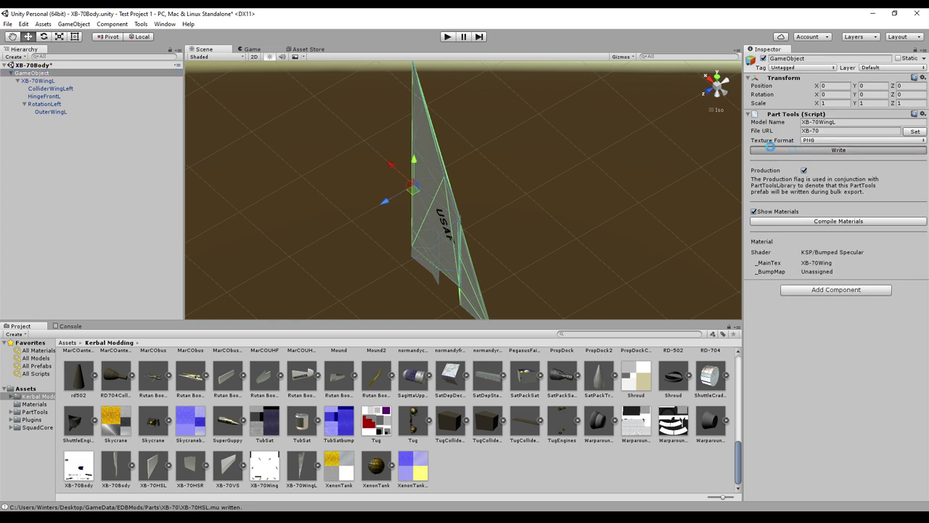
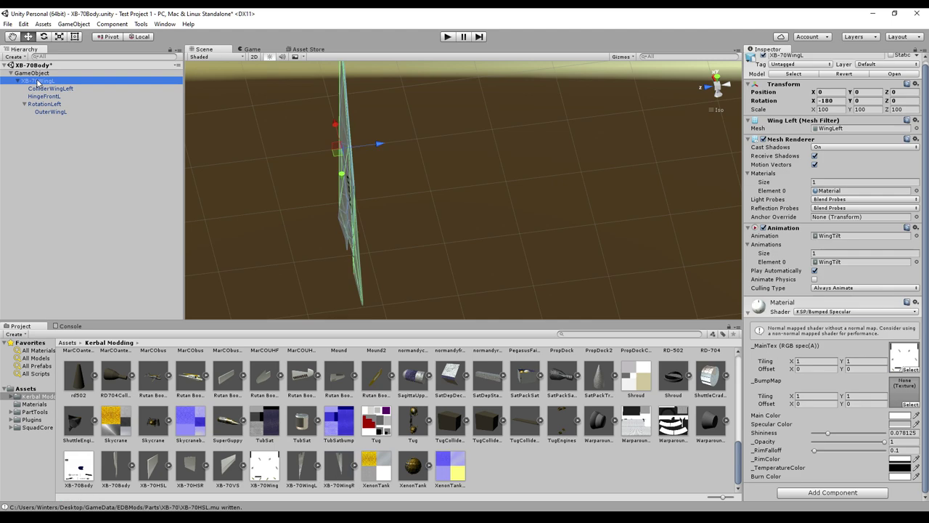
- Place the XB-70WingR model under GameObject and set its X rotation to -180
{"action": "left_click", "coordinate": [338, 471]}
{"action": "left_click_drag", "start_coordinate": [338, 470], "coordinate": [41, 76]}
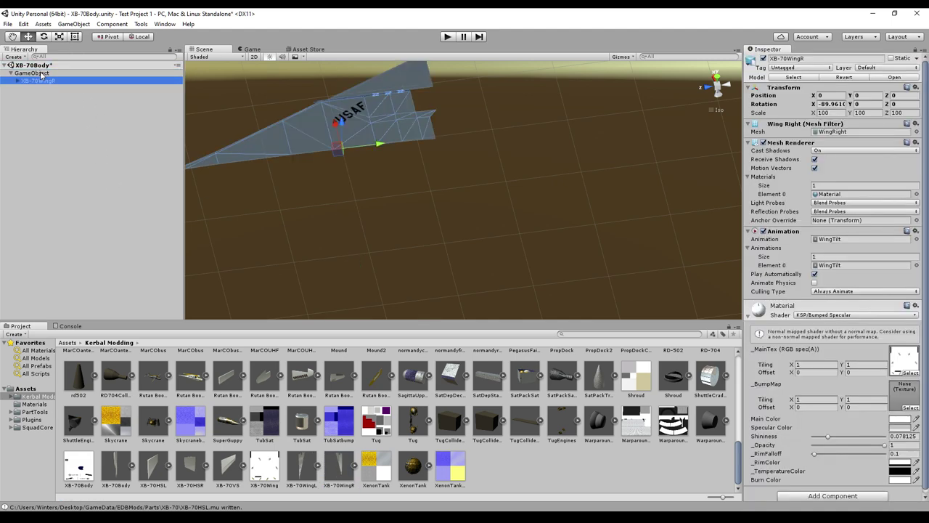
{"action": "left_click", "coordinate": [830, 104]}
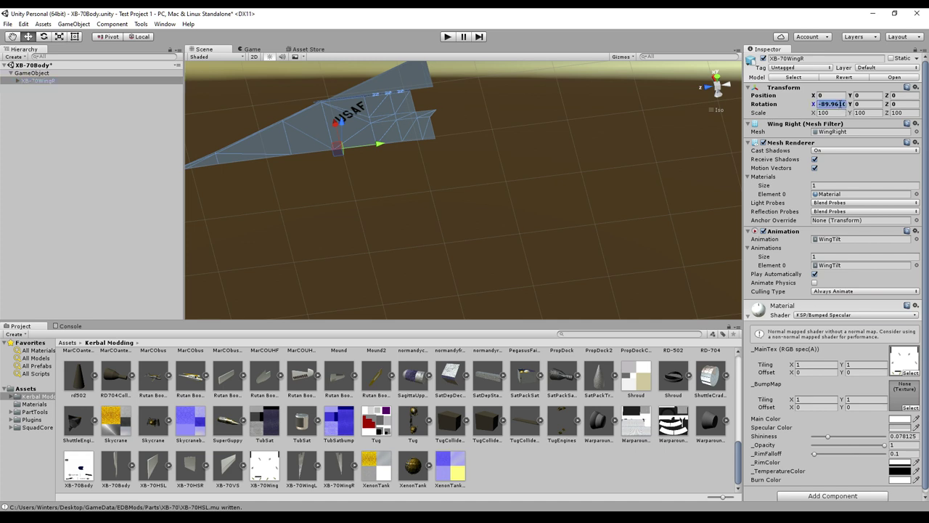
{"action": "type", "text": "-180"}
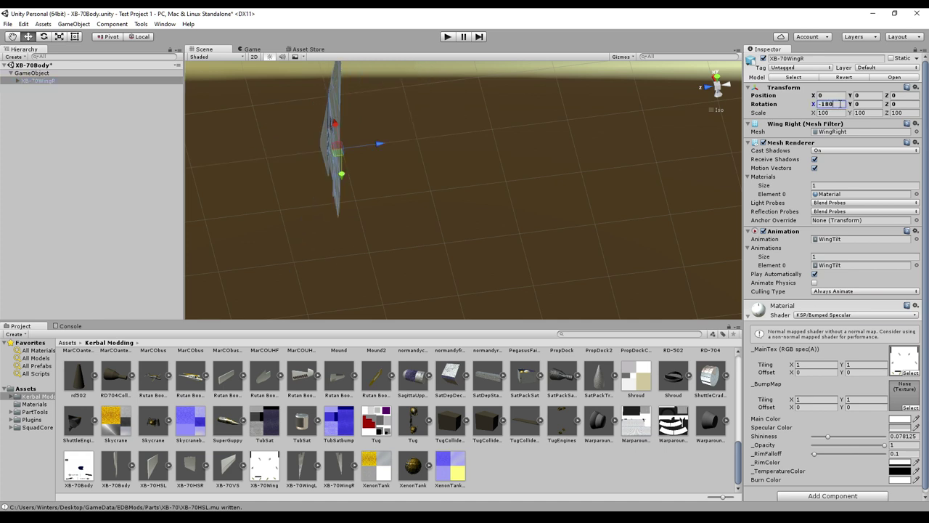
{"action": "mouse_move", "coordinate": [480, 144]}
{"action": "middle_mouse_down"}
{"action": "mouse_move", "coordinate": [500, 166]}
{"action": "mouse_move", "coordinate": [467, 137]}
{"action": "middle_mouse_up"}
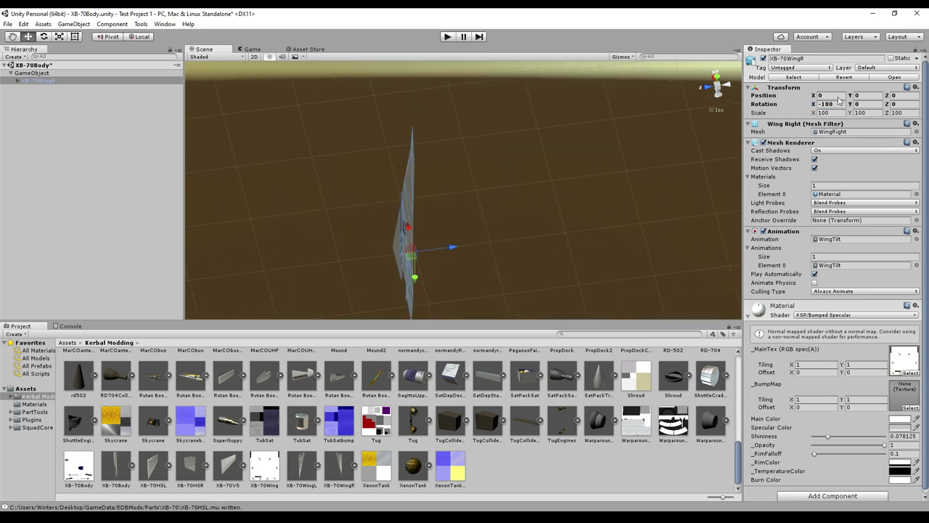
- Replace the Mesh Renderer of ColliderWingRight under XB-70WingR with a convex Mesh Collider
{"action": "left_click", "coordinate": [30, 82]}
{"action": "left_click", "coordinate": [17, 80]}
{"action": "left_click", "coordinate": [51, 89]}
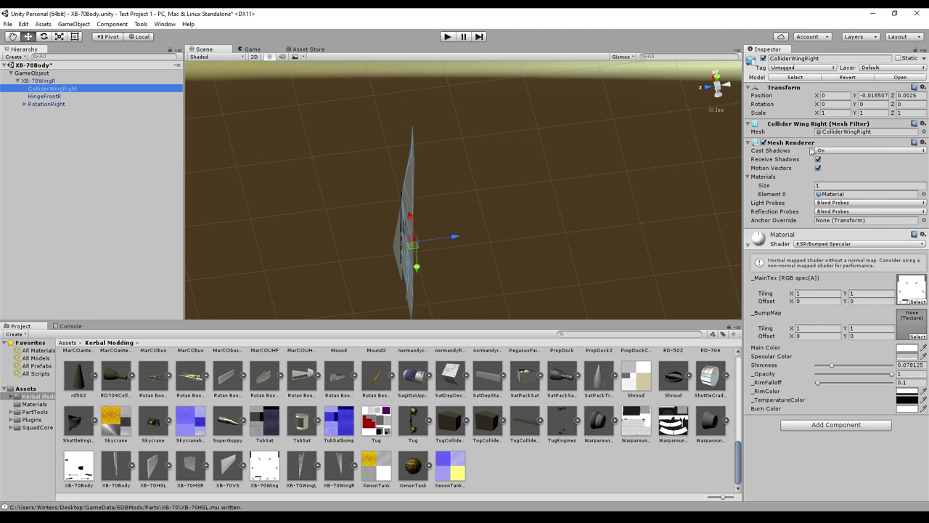
{"action": "right_click", "coordinate": [811, 144]}
{"action": "left_click", "coordinate": [829, 171]}
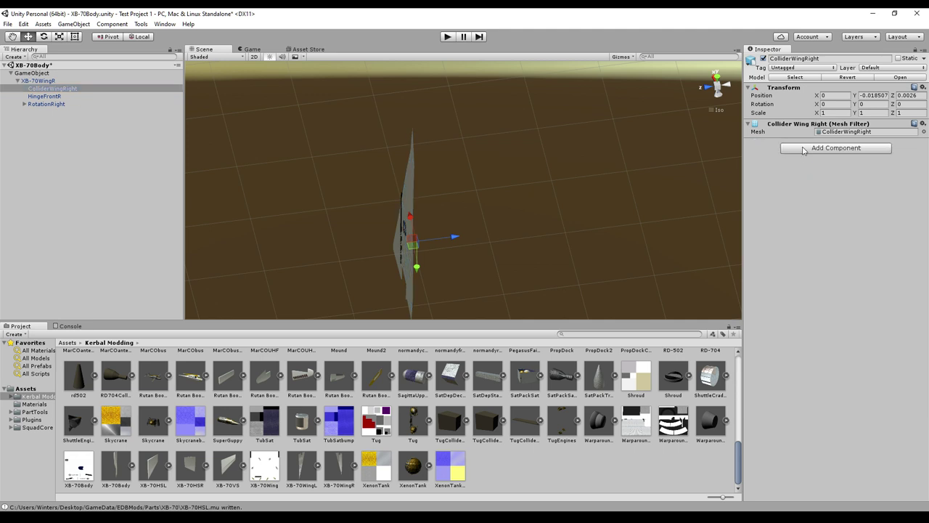
{"action": "left_click", "coordinate": [808, 148]}
{"action": "left_click", "coordinate": [811, 205]}
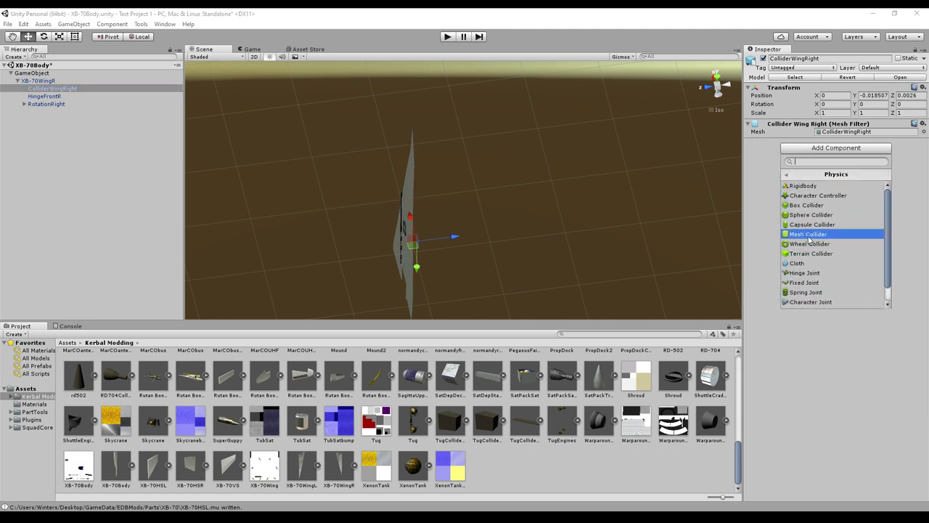
{"action": "left_click", "coordinate": [812, 234]}
{"action": "left_click", "coordinate": [819, 151]}
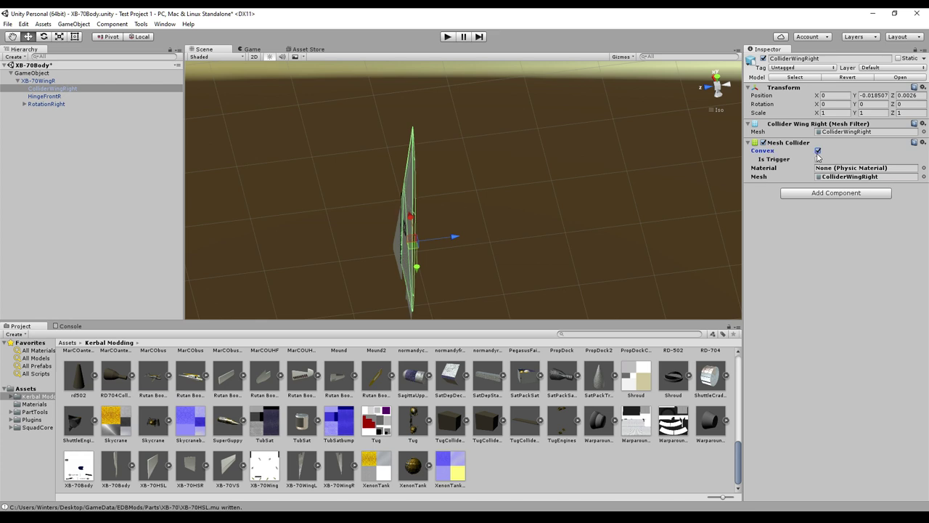
- Expand RotationRight and start adding a component to its OuterWingR object
{"action": "left_click", "coordinate": [43, 96]}
{"action": "left_click", "coordinate": [25, 104]}
{"action": "left_click", "coordinate": [47, 111]}
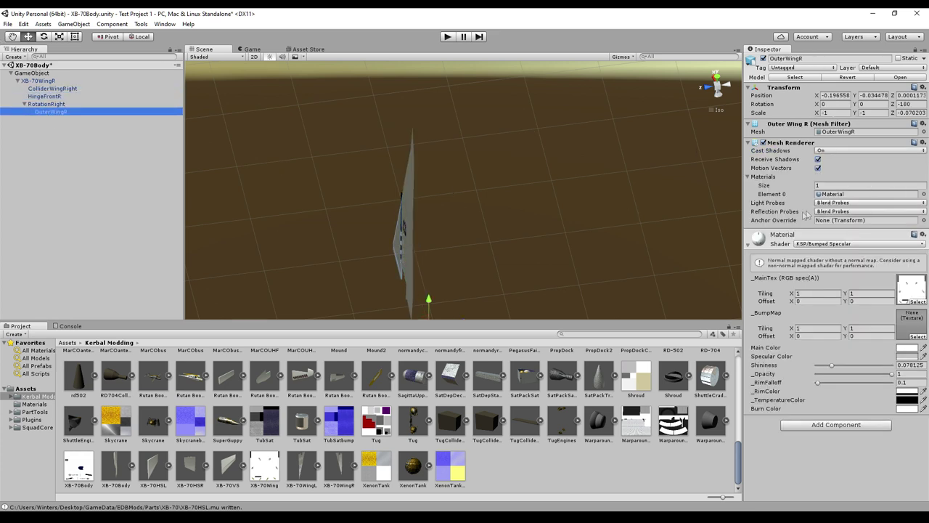
{"action": "left_click", "coordinate": [836, 425]}
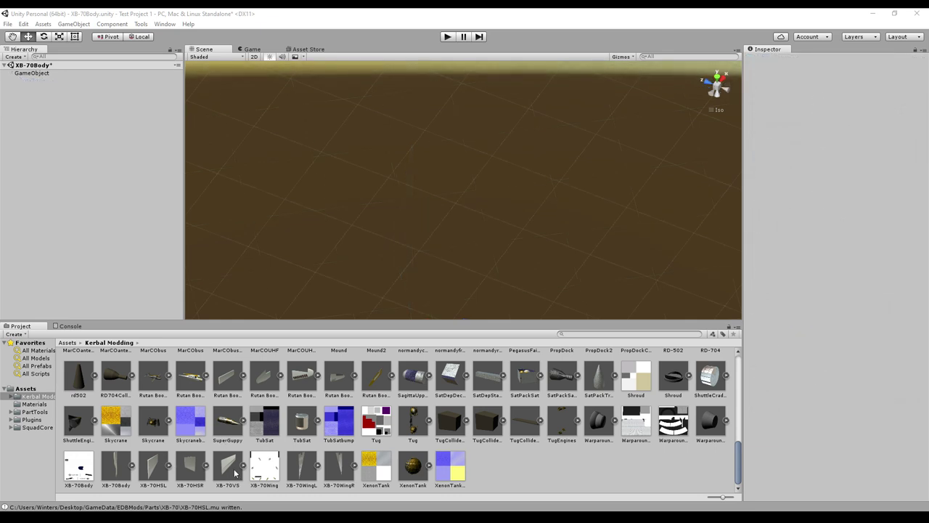
- Place the XB-70VS vertical stabilizer under GameObject and set its X rotation to -180
{"action": "left_click_drag", "start_coordinate": [235, 472], "coordinate": [40, 77]}
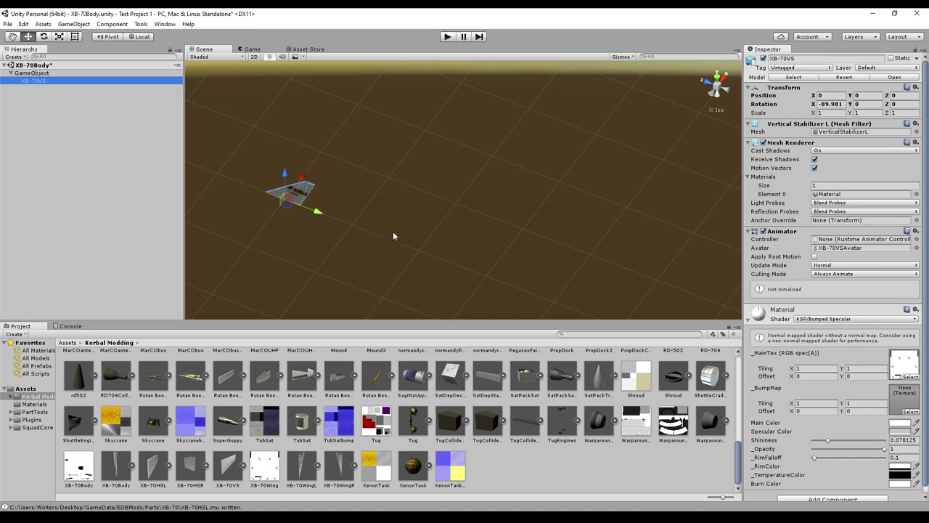
{"action": "left_click_drag", "start_coordinate": [395, 235], "coordinate": [569, 190], "text": "alt"}
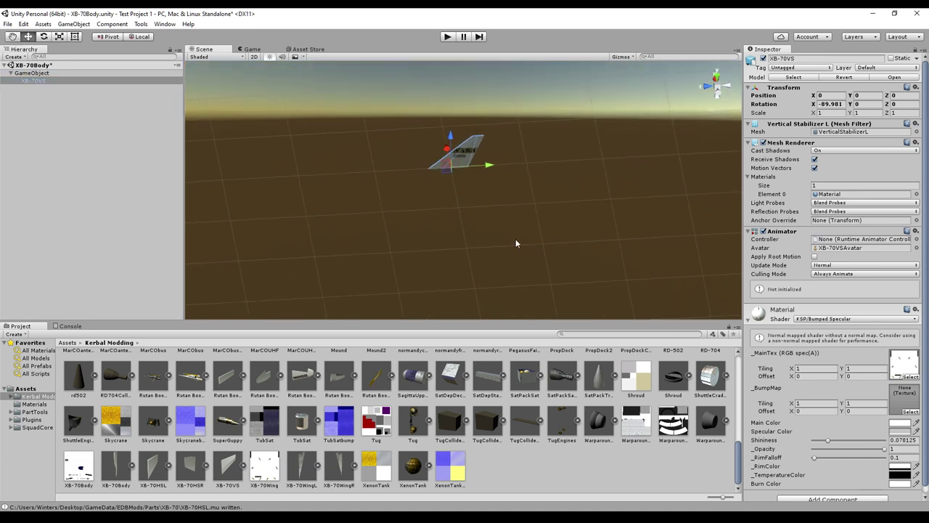
{"action": "left_click", "coordinate": [832, 106]}
{"action": "type", "text": "-180"}
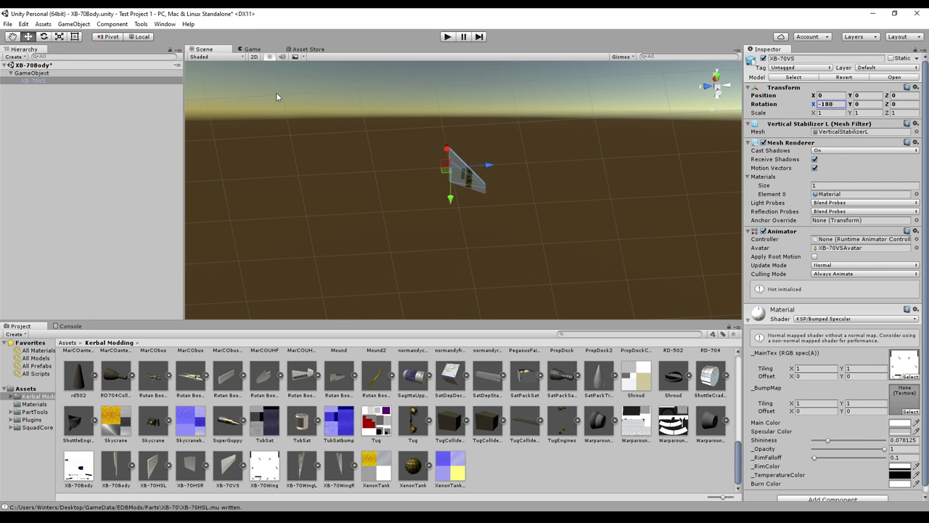
- Add a convex Mesh Collider to XB-70VS and check how it fits the stabilizer
{"action": "scroll", "coordinate": [813, 477], "scroll_direction": "down", "scroll_amount": 1}
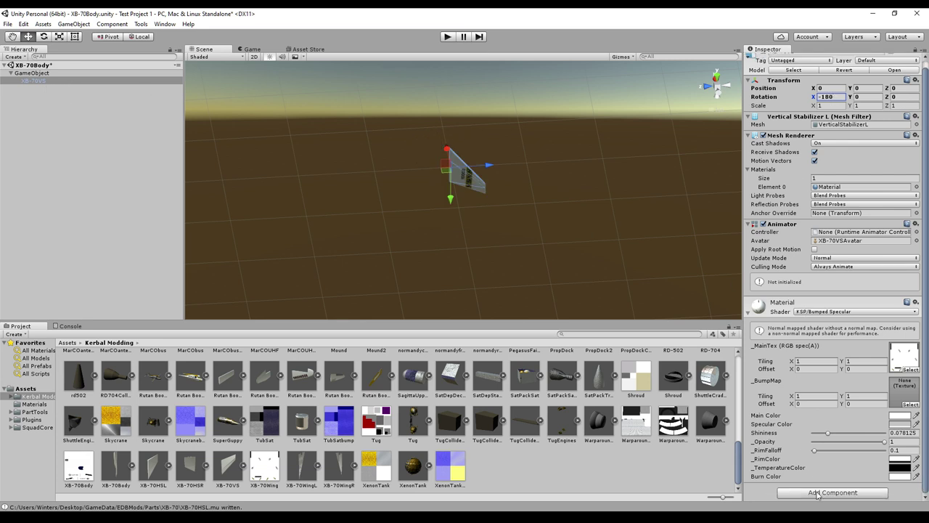
{"action": "left_click", "coordinate": [819, 494]}
{"action": "left_click", "coordinate": [798, 383]}
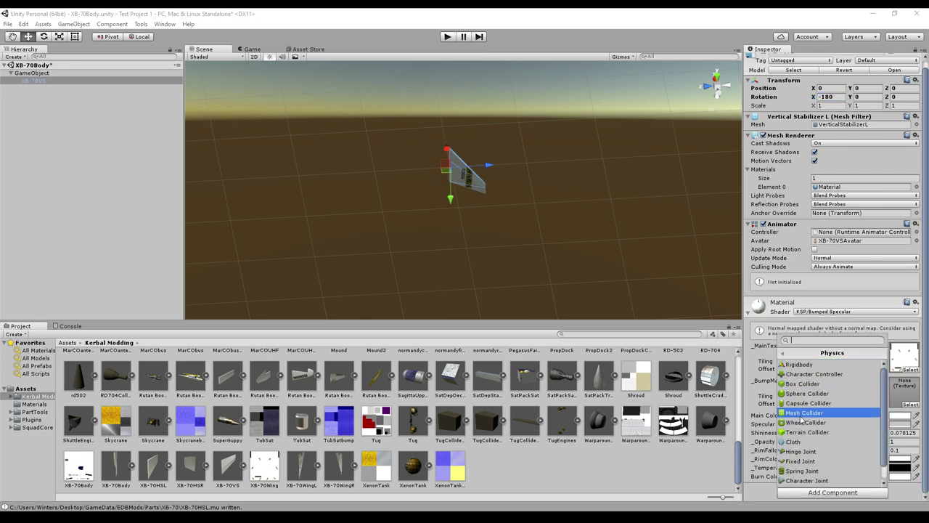
{"action": "left_click", "coordinate": [799, 407]}
{"action": "left_click", "coordinate": [815, 308]}
{"action": "key", "text": "q"}
{"action": "scroll", "coordinate": [319, 230], "scroll_direction": "up", "scroll_amount": 10}
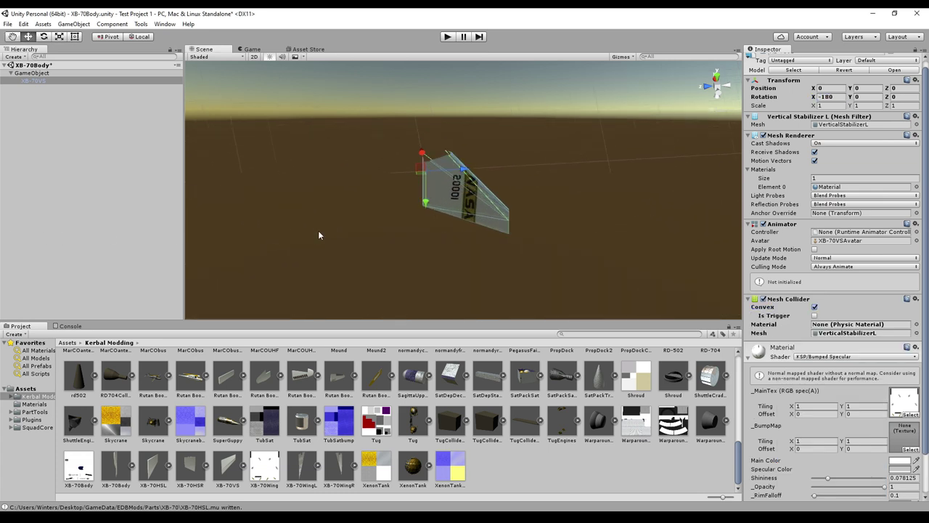
{"action": "key", "text": "f"}
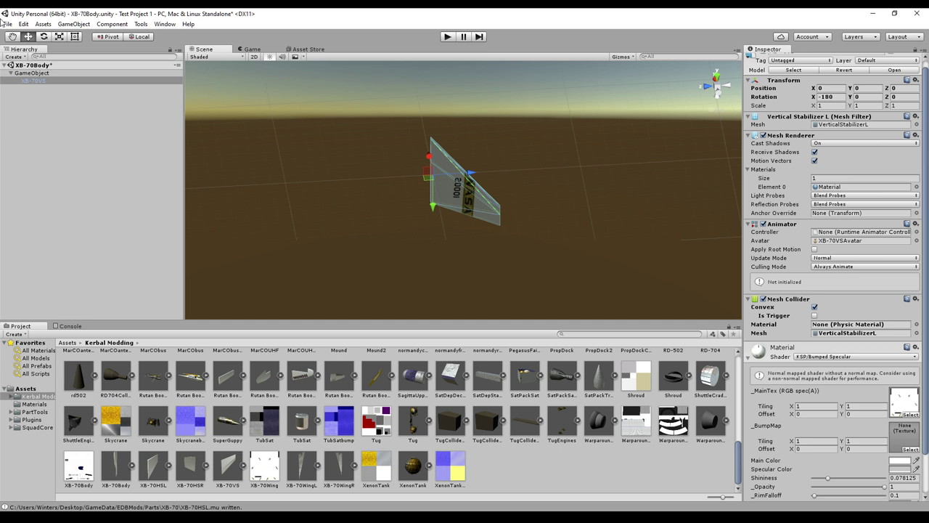
- Set GameObject's Part Tools model name to XB-70VS and write the model file
{"action": "left_click", "coordinate": [32, 74]}
{"action": "left_click", "coordinate": [841, 122]}
{"action": "left_click", "coordinate": [841, 122]}
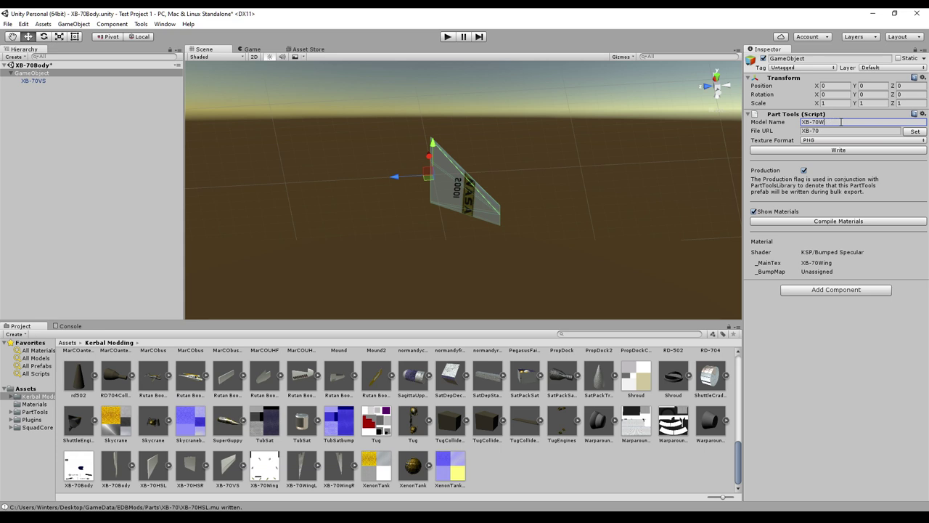
{"action": "type", "text": "VS"}
{"action": "left_click", "coordinate": [828, 150]}
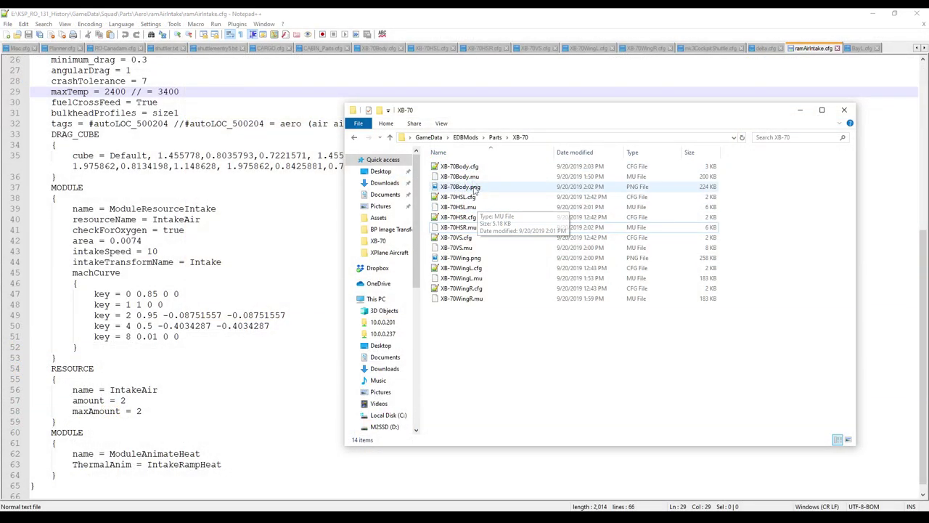
- Review the stabilizer and wing cfg files in the XB-70 parts folder
{"action": "left_click", "coordinate": [459, 217]}
{"action": "left_click", "coordinate": [458, 237]}
{"action": "left_click", "coordinate": [459, 268]}
{"action": "left_click", "coordinate": [460, 288]}
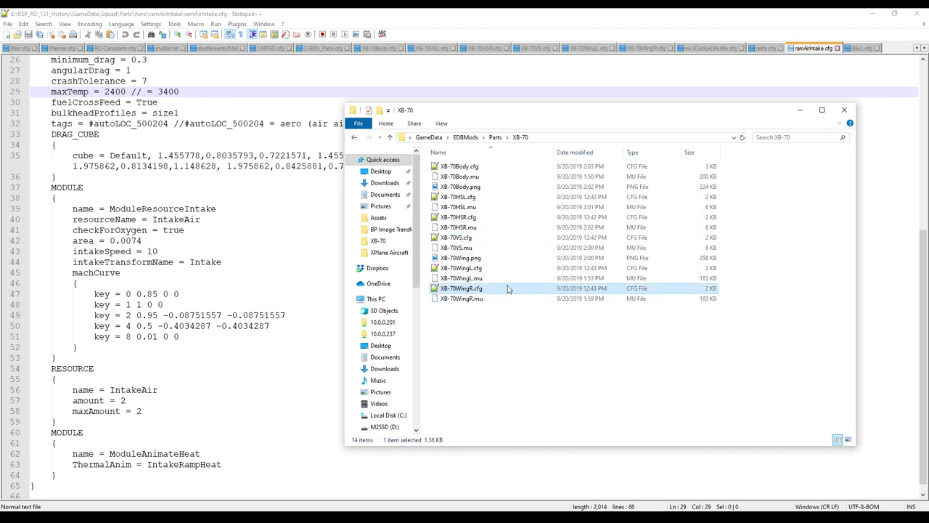
- Switch to Notepad++ and examine XB-70Body.cfg from its start, including the MODEL block and scale
{"action": "left_click", "coordinate": [388, 49]}
{"action": "left_click", "coordinate": [382, 200]}
{"action": "scroll", "coordinate": [400, 239], "scroll_direction": "up", "scroll_amount": 15}
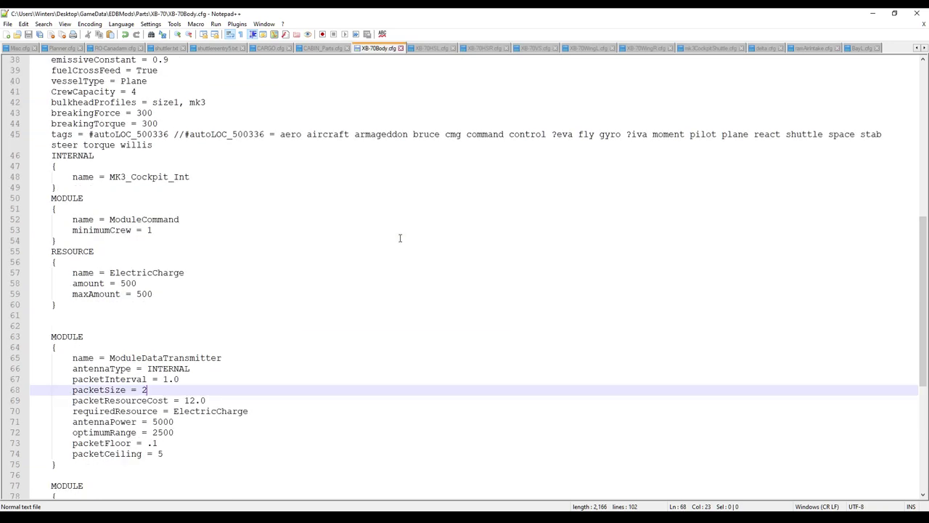
{"action": "scroll", "coordinate": [406, 240], "scroll_direction": "up", "scroll_amount": 2}
{"action": "left_click", "coordinate": [471, 156]}
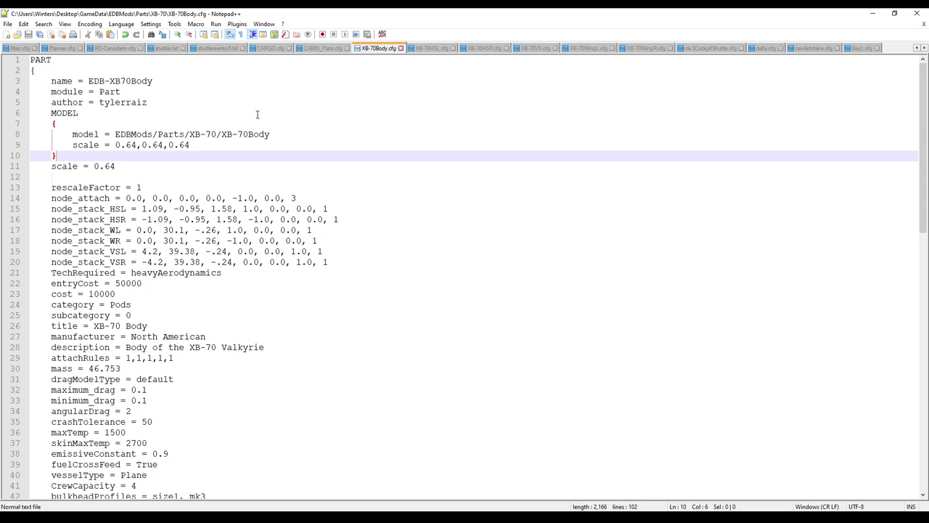
- Locate the stock mk3CockpitShuttle.cfg under Squad/Parts/Command/mk3CockpitShuttle and open it for reference
{"action": "left_click", "coordinate": [710, 48]}
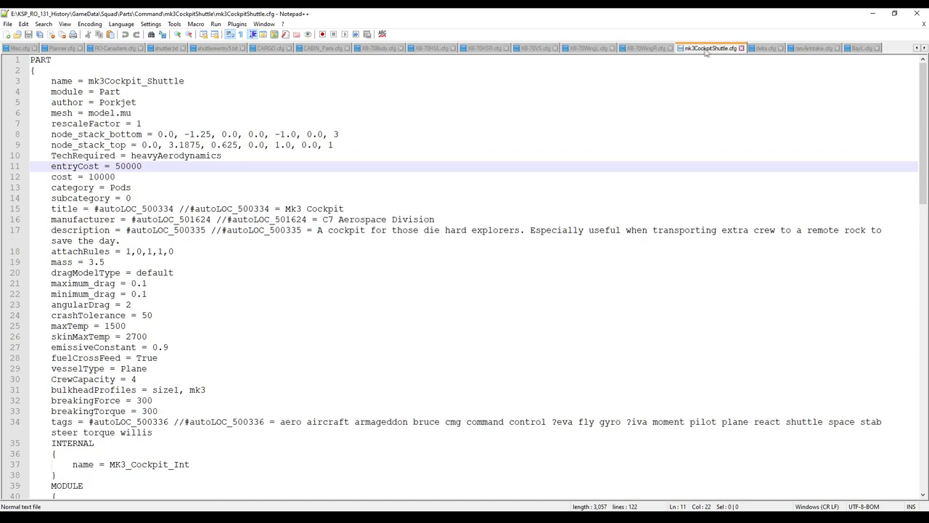
{"action": "key", "text": "alt+Tab"}
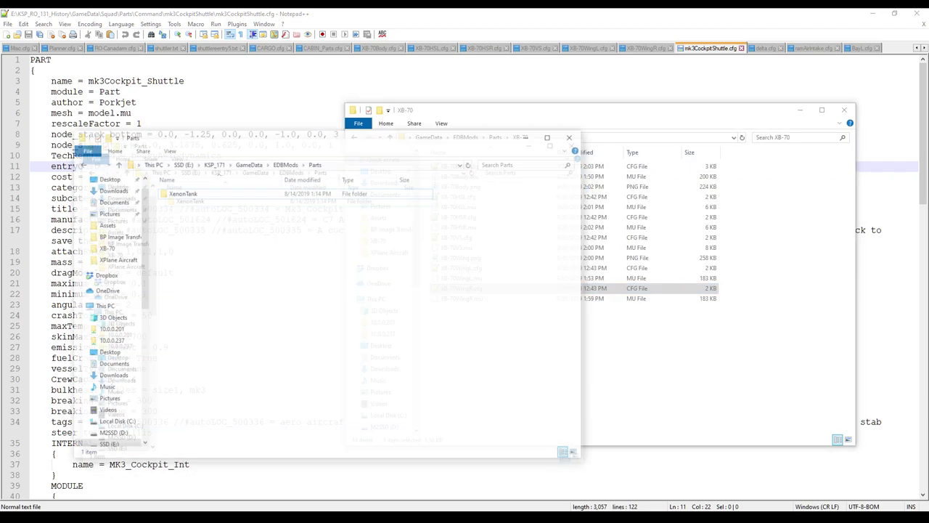
{"action": "left_click", "coordinate": [506, 129]}
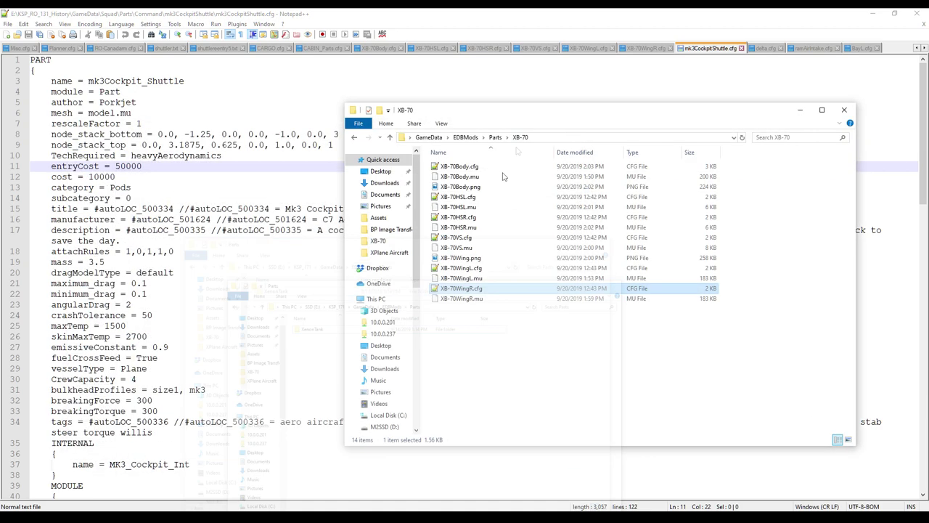
{"action": "key", "text": "alt+Tab"}
{"action": "key", "text": "alt+Tab"}
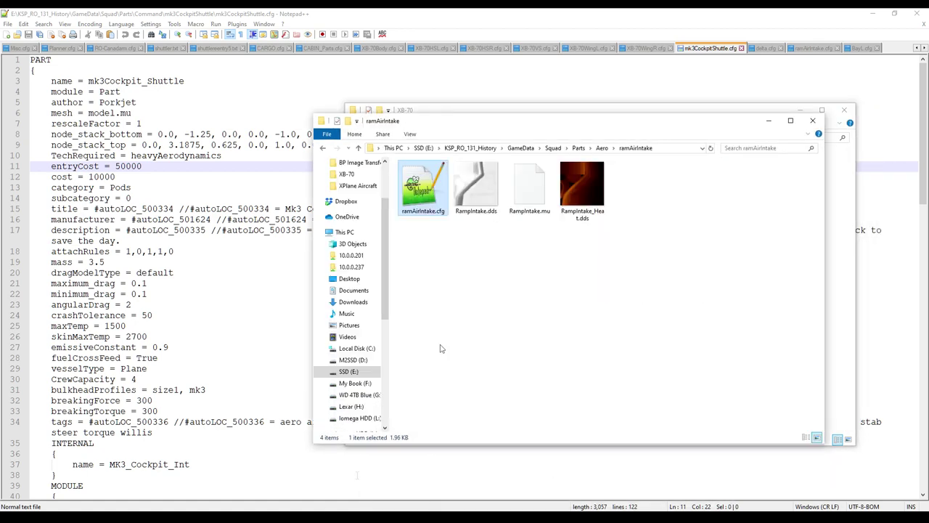
{"action": "left_click", "coordinate": [553, 148]}
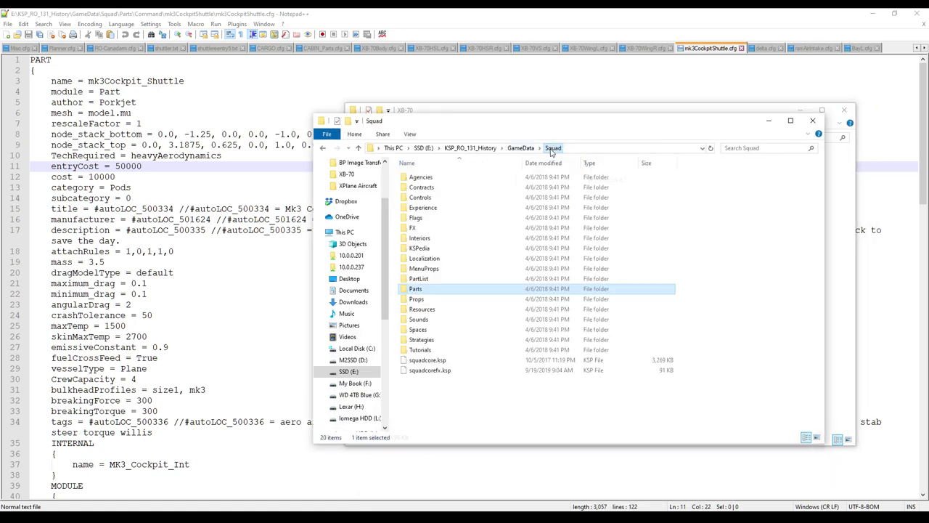
{"action": "double_click", "coordinate": [431, 290]}
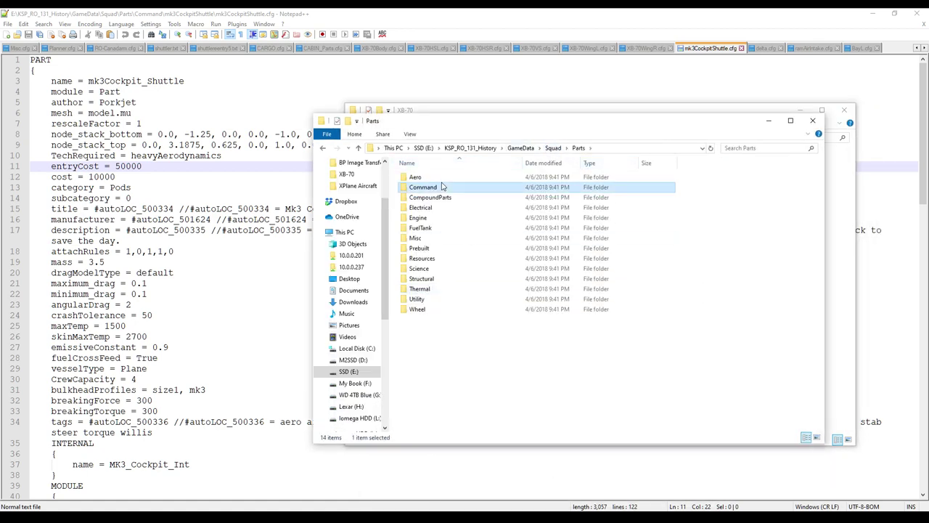
{"action": "double_click", "coordinate": [443, 186]}
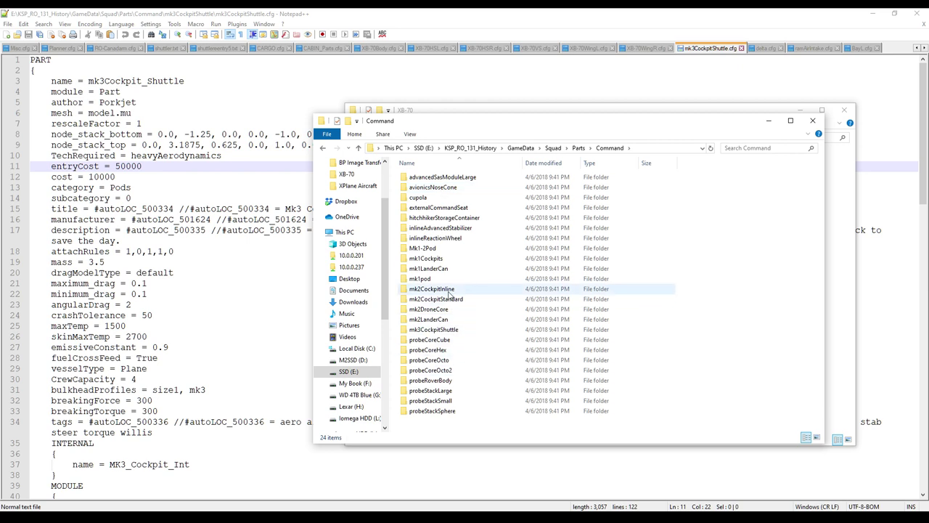
{"action": "double_click", "coordinate": [439, 329]}
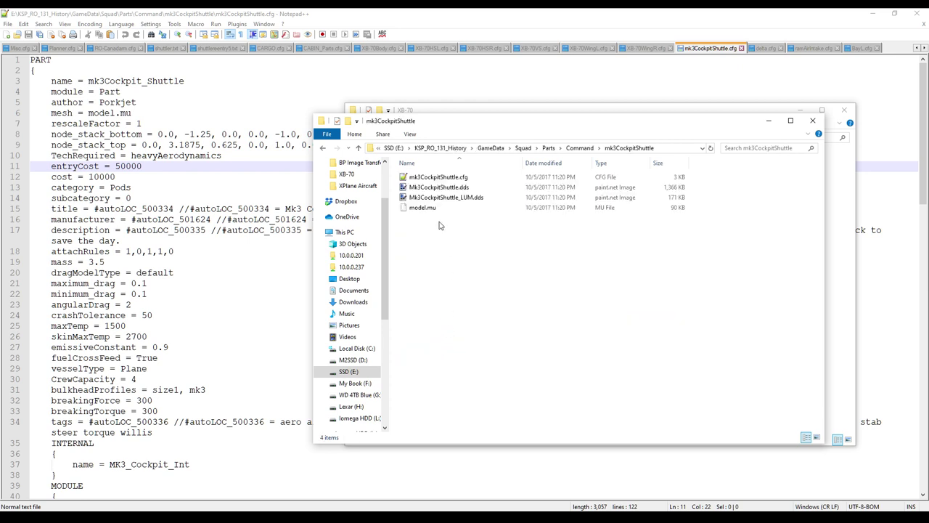
{"action": "double_click", "coordinate": [439, 177]}
- Examine the RESOURCE and MODULE blocks in mk3CockpitShuttle.cfg, down to the MonoPropellant resource
{"action": "left_click", "coordinate": [295, 219]}
{"action": "scroll", "coordinate": [281, 288], "scroll_direction": "down", "scroll_amount": 12}
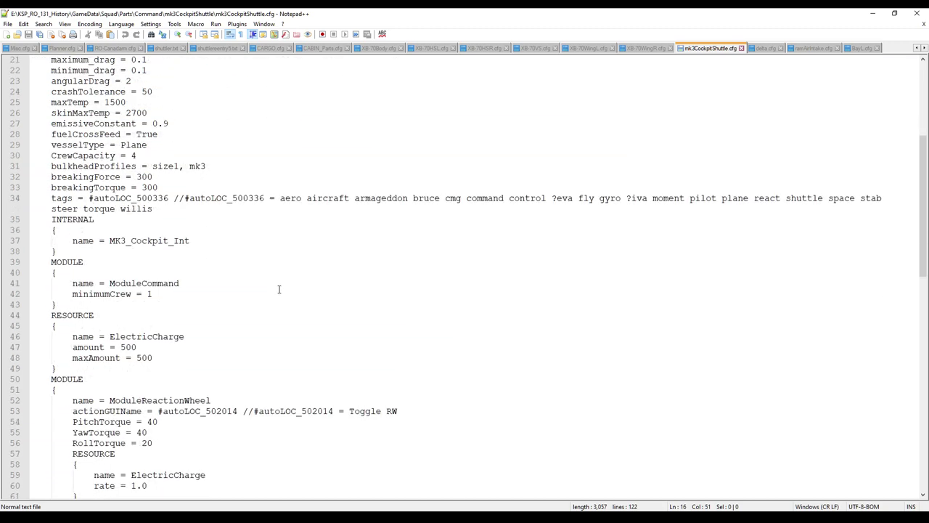
{"action": "scroll", "coordinate": [281, 289], "scroll_direction": "down", "scroll_amount": 7}
{"action": "scroll", "coordinate": [140, 149], "scroll_direction": "down", "scroll_amount": 6}
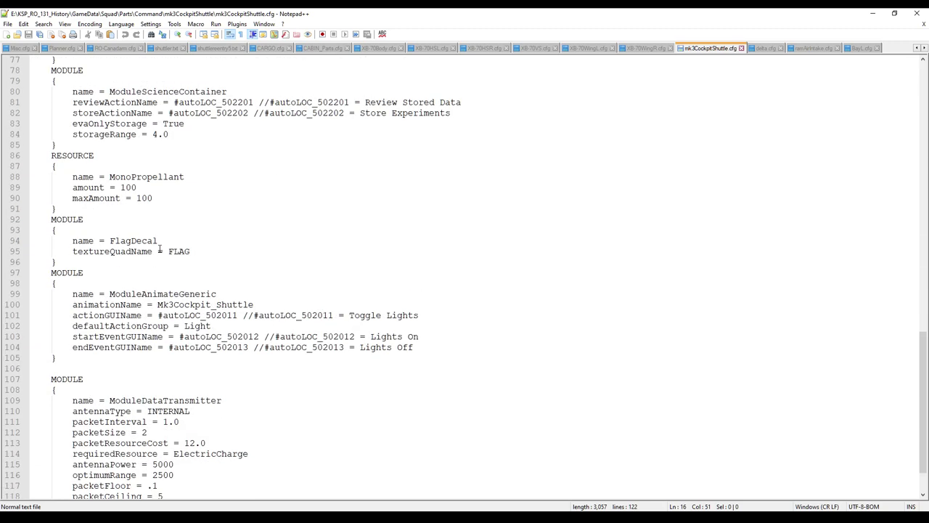
{"action": "left_click", "coordinate": [155, 199]}
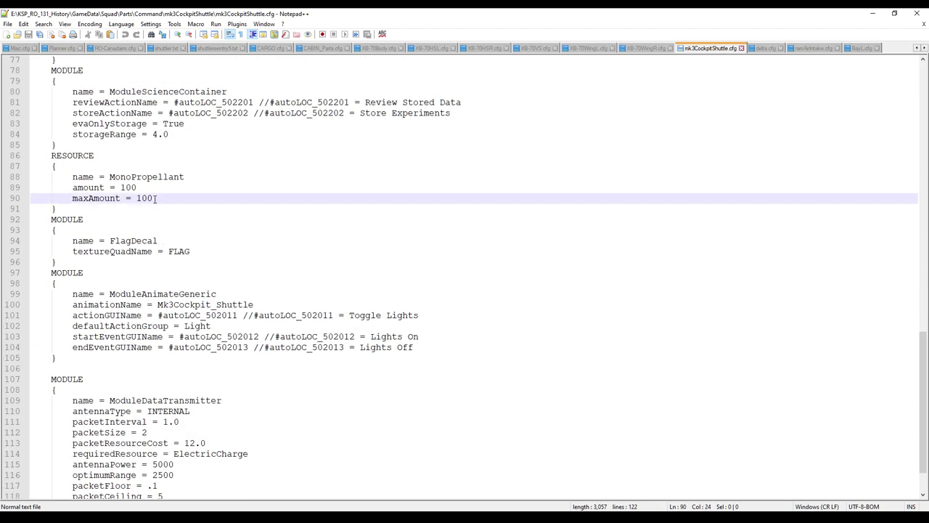
- Examine the FlagDecal, ModuleAnimateGeneric and ModuleDataTransmitter modules at the end of mk3CockpitShuttle.cfg
{"action": "left_click", "coordinate": [155, 240]}
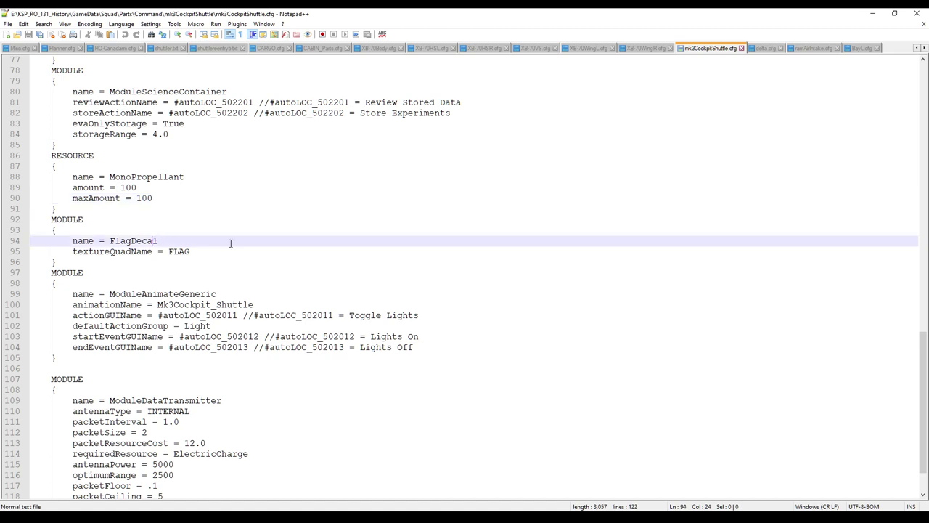
{"action": "left_click", "coordinate": [190, 294]}
{"action": "scroll", "coordinate": [188, 289], "scroll_direction": "down", "scroll_amount": 2}
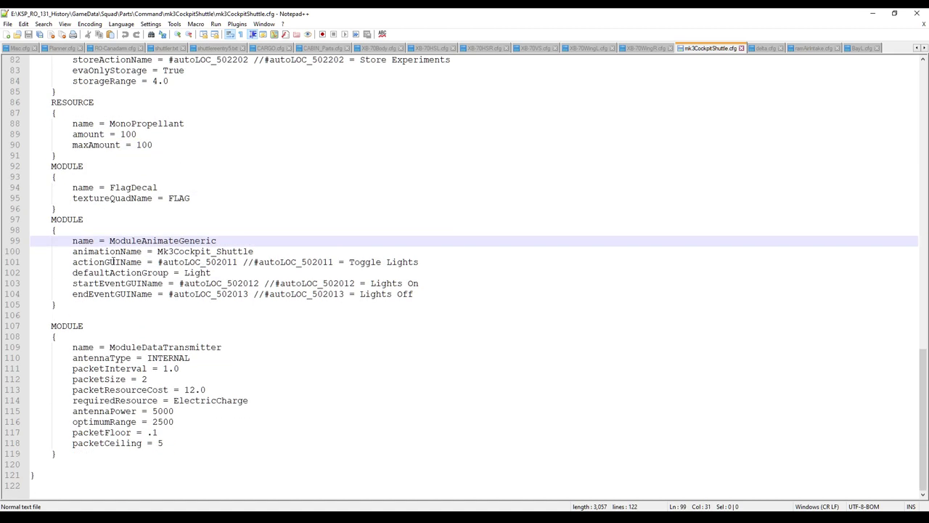
{"action": "left_click", "coordinate": [160, 252]}
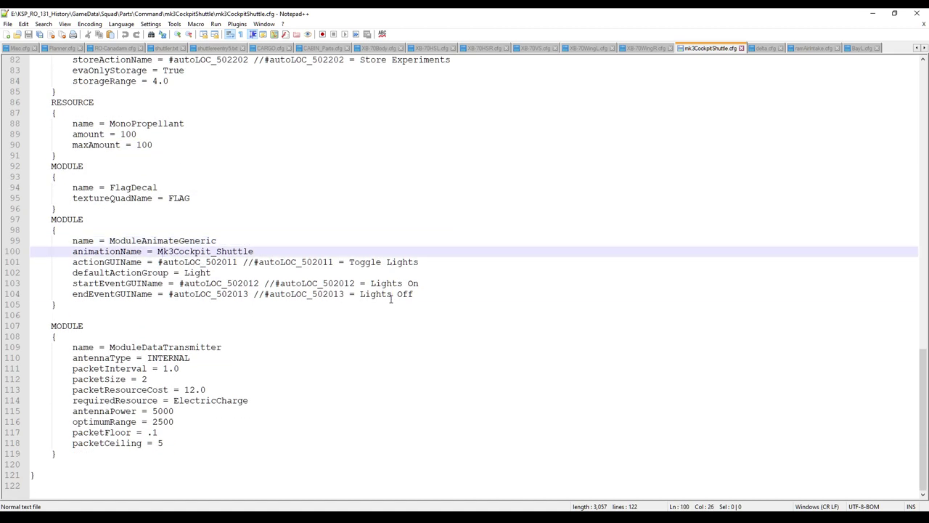
{"action": "left_click", "coordinate": [392, 295]}
{"action": "left_click", "coordinate": [295, 325]}
{"action": "left_click", "coordinate": [258, 377]}
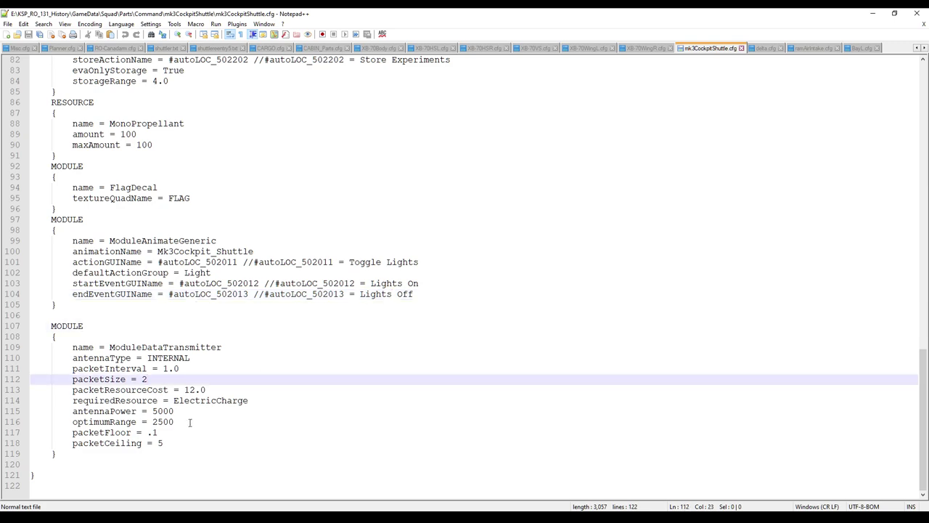
{"action": "left_click_drag", "start_coordinate": [189, 422], "coordinate": [164, 368]}
- Review mk3CockpitShuttle.cfg back up to its start, covering the reaction wheel torque, ElectricCharge, ModuleCommand and INTERNAL entries
{"action": "scroll", "coordinate": [192, 353], "scroll_direction": "up", "scroll_amount": 9}
{"action": "left_click", "coordinate": [194, 210]}
{"action": "scroll", "coordinate": [194, 210], "scroll_direction": "up", "scroll_amount": 7}
{"action": "left_click", "coordinate": [162, 283]}
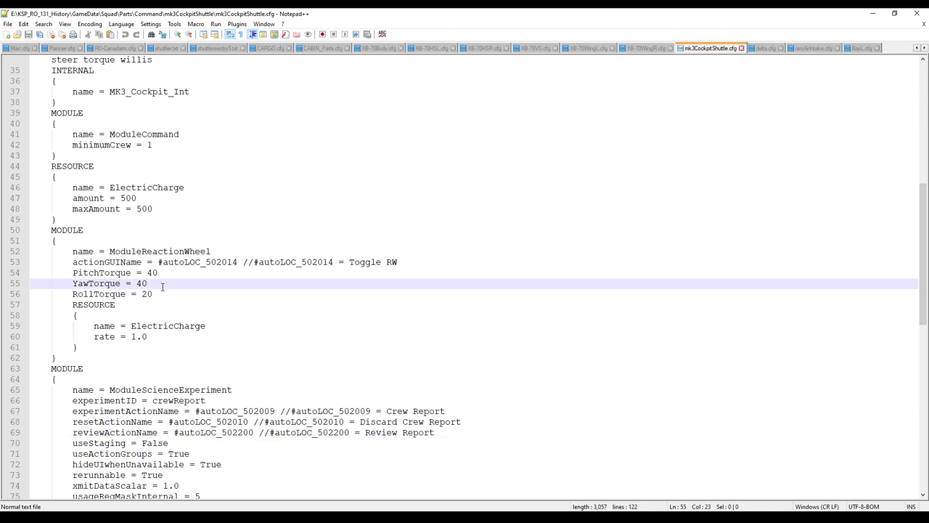
{"action": "left_click", "coordinate": [151, 196]}
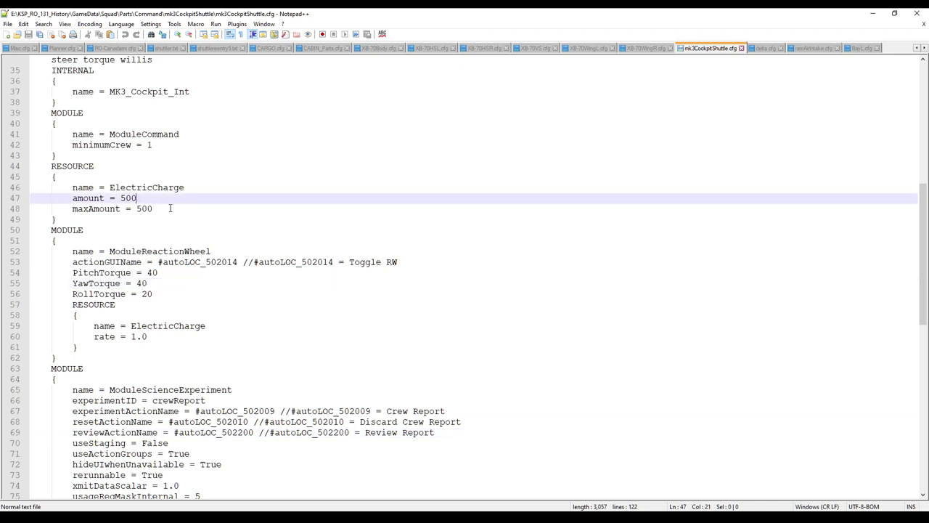
{"action": "scroll", "coordinate": [170, 209], "scroll_direction": "up", "scroll_amount": 2}
{"action": "left_click", "coordinate": [170, 272]}
{"action": "left_click", "coordinate": [172, 210]}
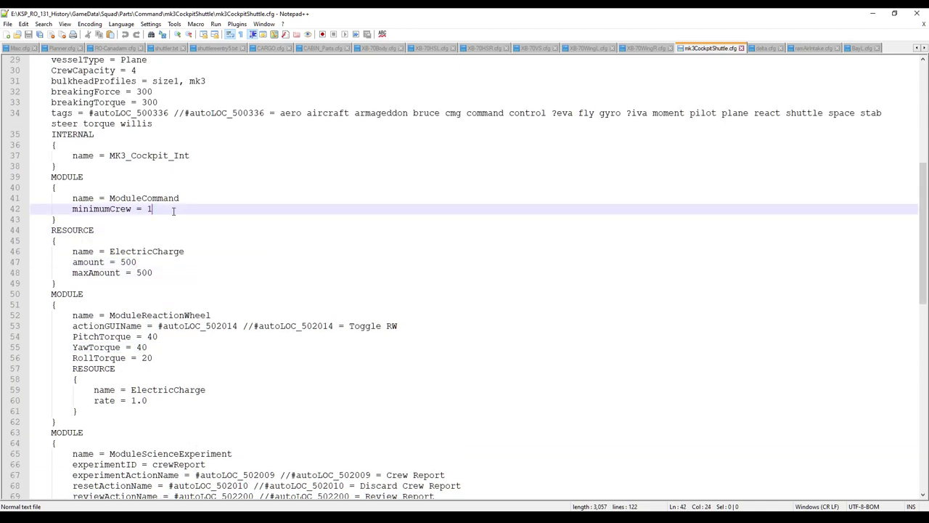
{"action": "scroll", "coordinate": [173, 210], "scroll_direction": "up", "scroll_amount": 3}
{"action": "left_click", "coordinate": [168, 246]}
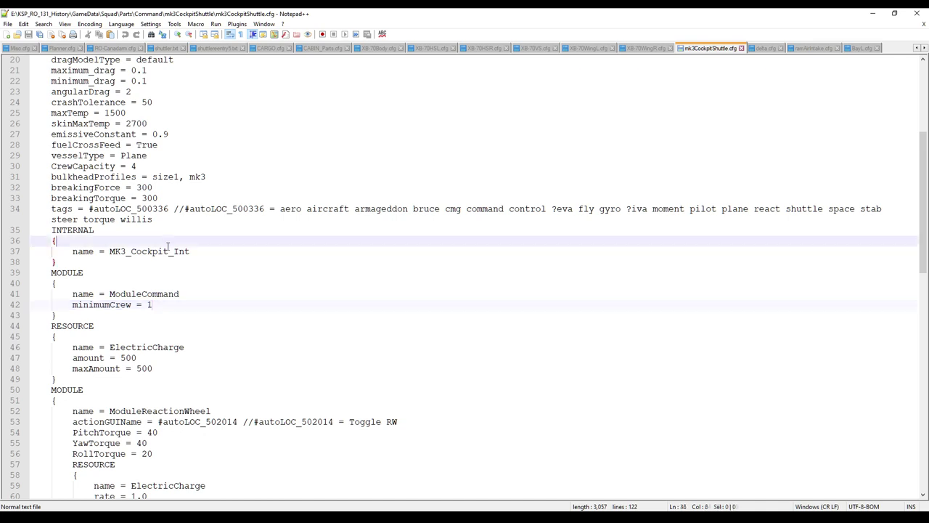
{"action": "left_click", "coordinate": [167, 252]}
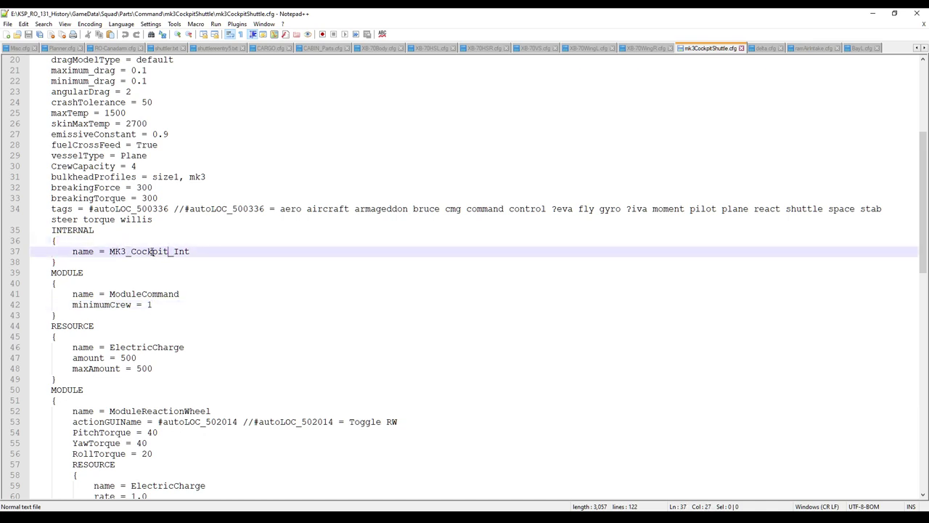
{"action": "left_click", "coordinate": [170, 232]}
{"action": "scroll", "coordinate": [170, 234], "scroll_direction": "up", "scroll_amount": 5}
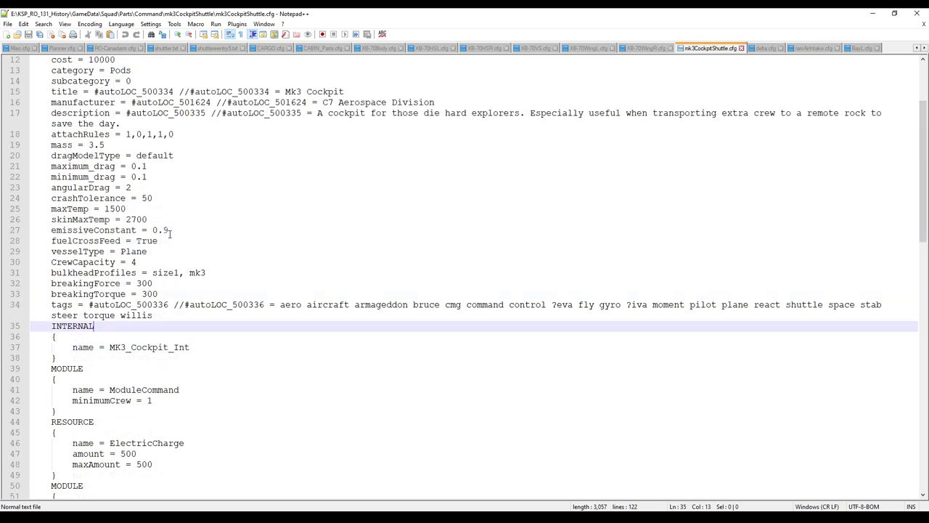
{"action": "scroll", "coordinate": [166, 288], "scroll_direction": "up", "scroll_amount": 1}
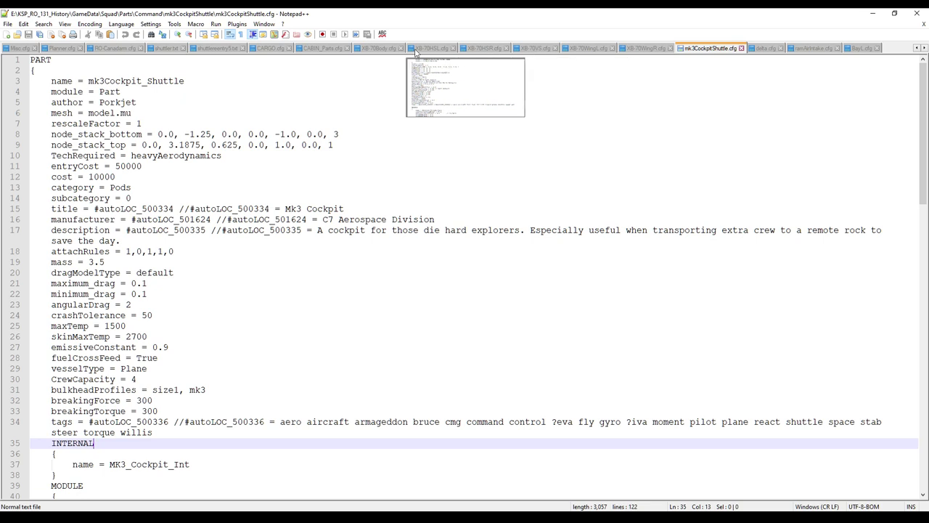
- Compare the MODEL block in XB-70Body.cfg with the mesh line in mk3CockpitShuttle.cfg
{"action": "left_click", "coordinate": [379, 48]}
{"action": "left_click", "coordinate": [317, 138]}
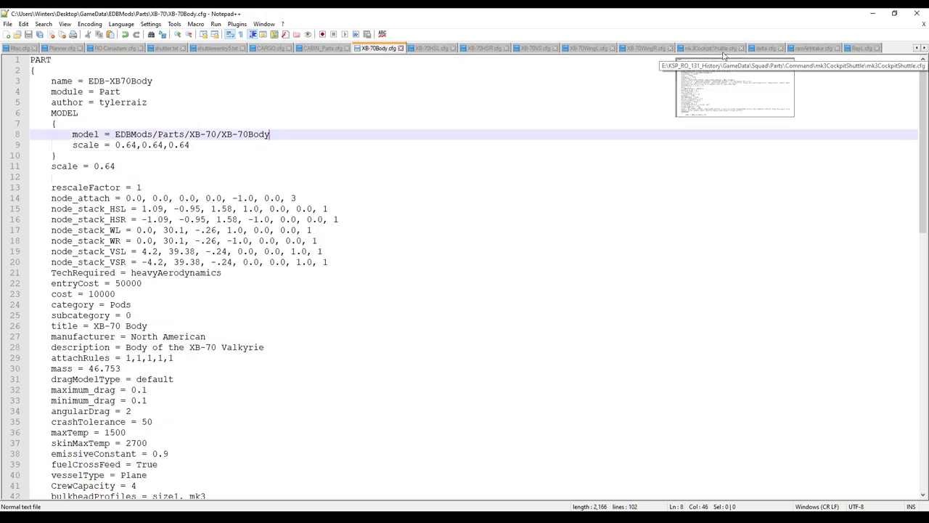
{"action": "left_click", "coordinate": [197, 147]}
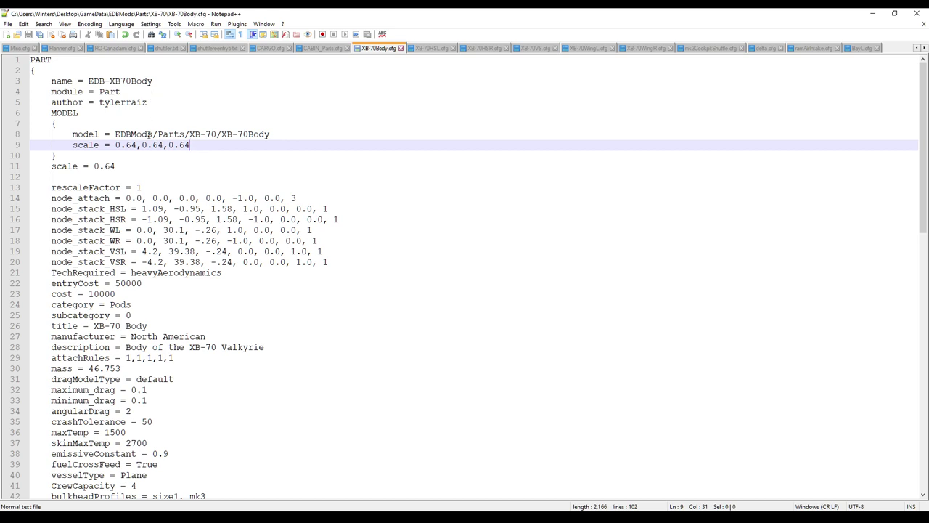
{"action": "left_click", "coordinate": [710, 48]}
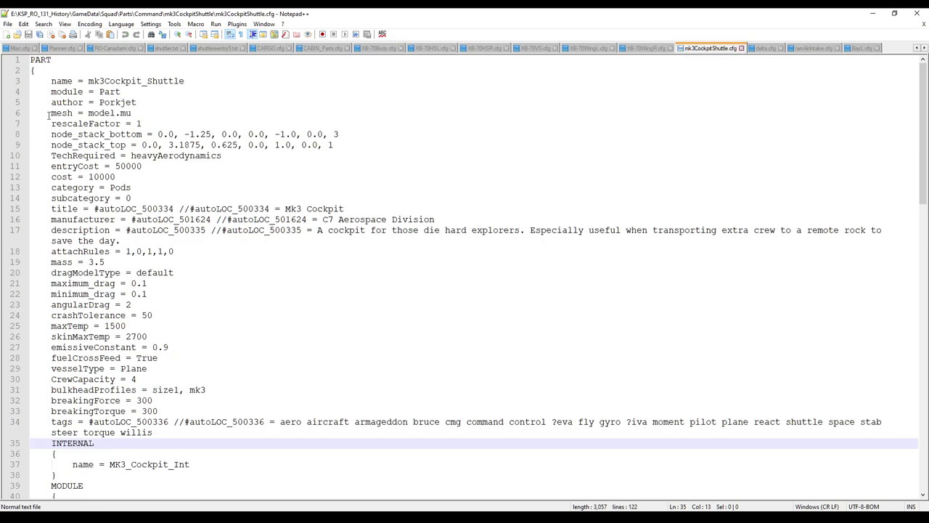
{"action": "left_click_drag", "start_coordinate": [51, 114], "coordinate": [160, 115]}
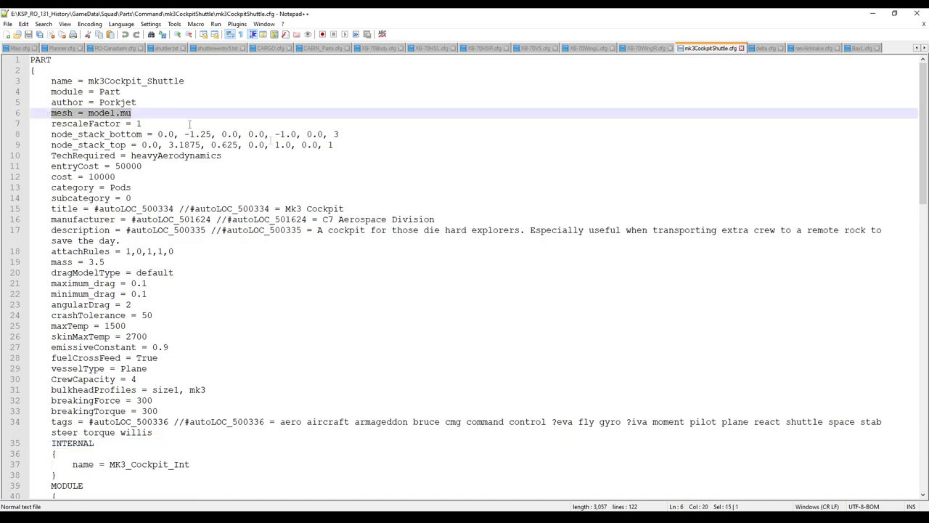
- Return to XB-70Body.cfg and examine the model path, the scale inside the MODEL block and the separate scale line
{"action": "left_click", "coordinate": [379, 49]}
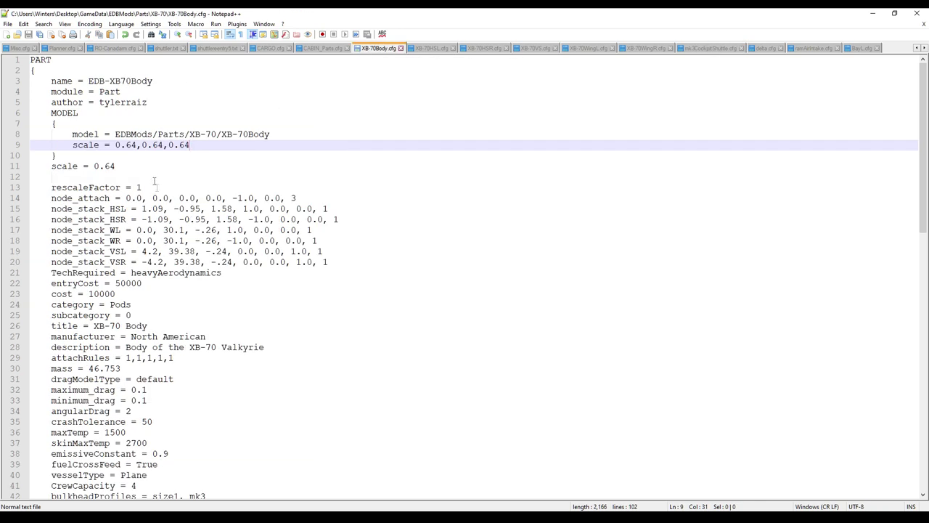
{"action": "left_click_drag", "start_coordinate": [51, 113], "coordinate": [281, 133]}
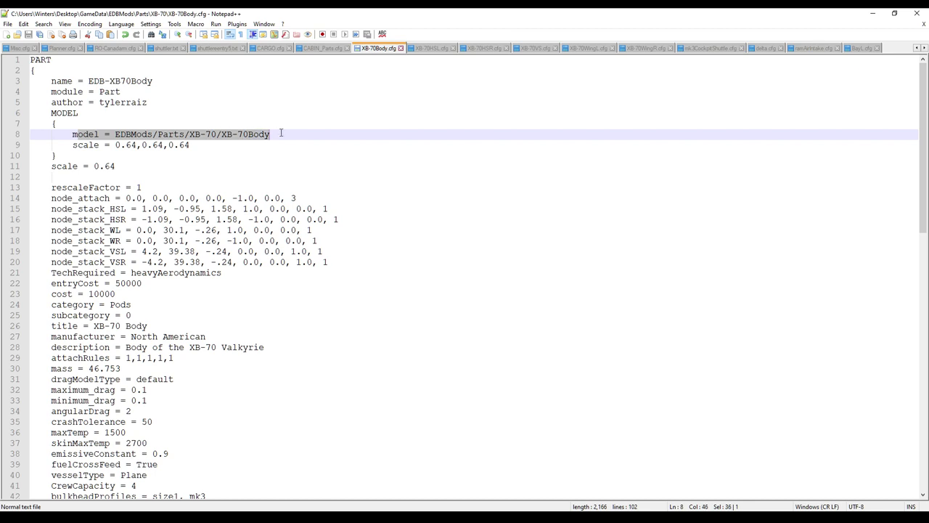
{"action": "left_click", "coordinate": [110, 127]}
{"action": "left_click", "coordinate": [174, 134]}
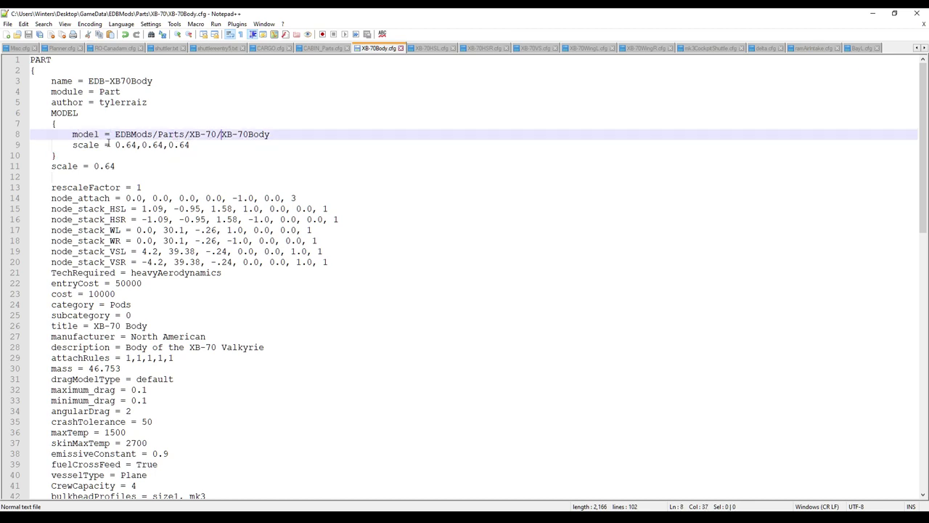
{"action": "left_click_drag", "start_coordinate": [70, 145], "coordinate": [191, 145]}
{"action": "left_click", "coordinate": [53, 166]}
{"action": "left_click_drag", "start_coordinate": [52, 166], "coordinate": [146, 167]}
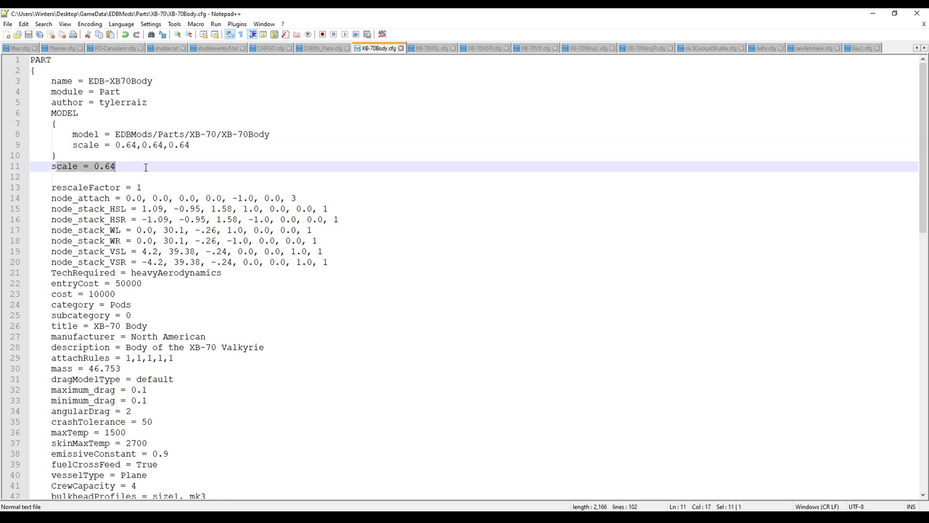
- Examine the position and direction values of the node_stack_HSL line in XB-70Body.cfg
{"action": "left_click", "coordinate": [171, 219]}
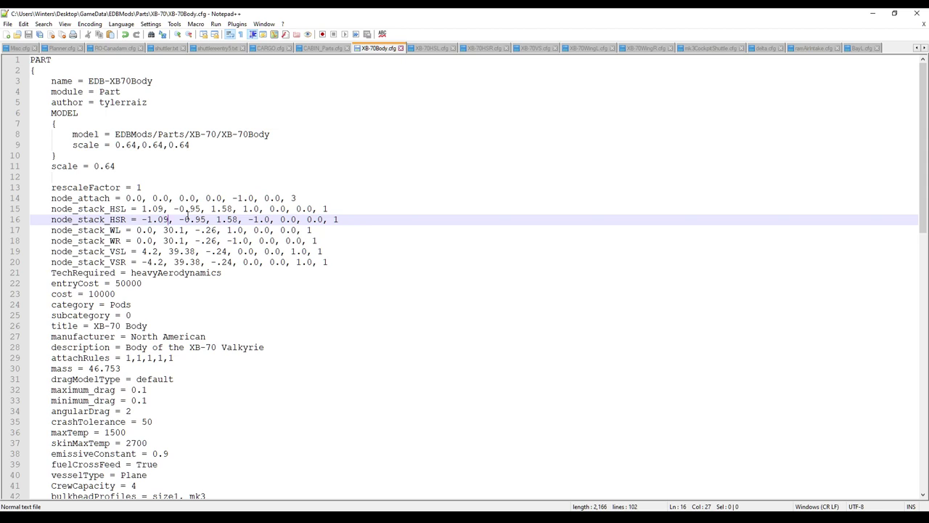
{"action": "left_click_drag", "start_coordinate": [54, 209], "coordinate": [190, 209]}
{"action": "left_click", "coordinate": [190, 210]}
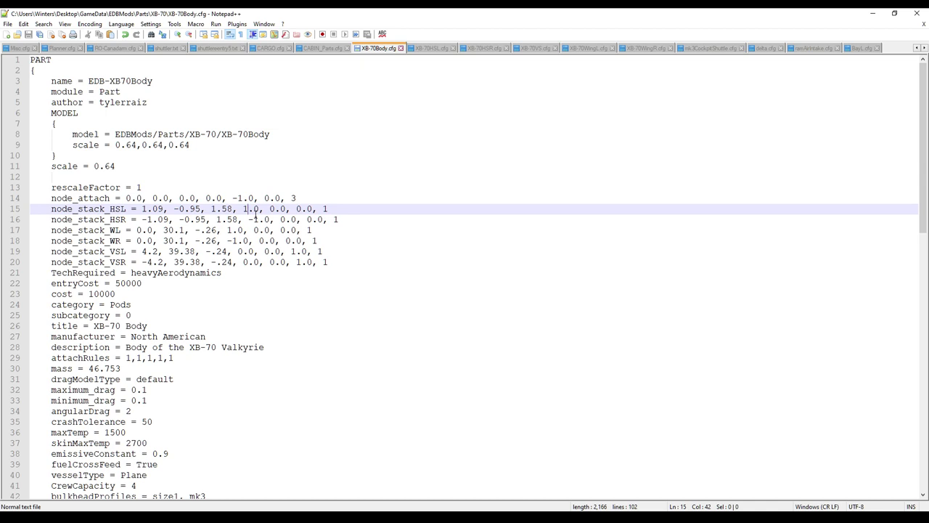
{"action": "double_click", "coordinate": [246, 209]}
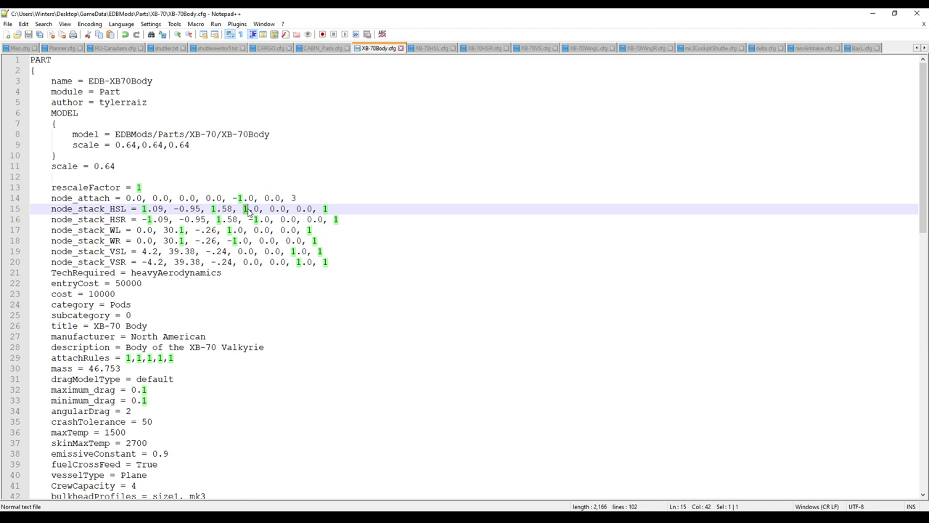
{"action": "left_click", "coordinate": [146, 209]}
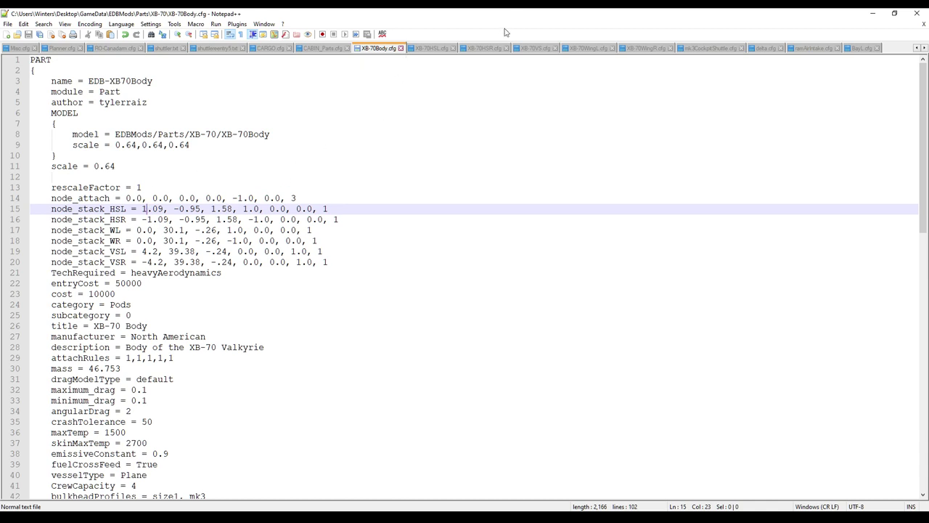
- Open XB-70HSL.cfg and check the direction value in its node_stack_HSL line against the body's node
{"action": "left_click", "coordinate": [431, 48]}
{"action": "scroll", "coordinate": [165, 129], "scroll_direction": "up", "scroll_amount": 3}
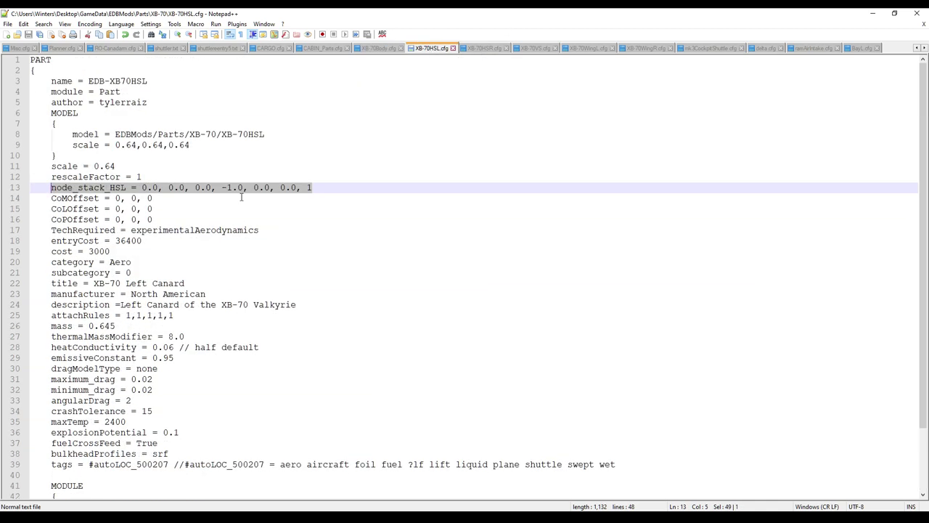
{"action": "left_click", "coordinate": [233, 187]}
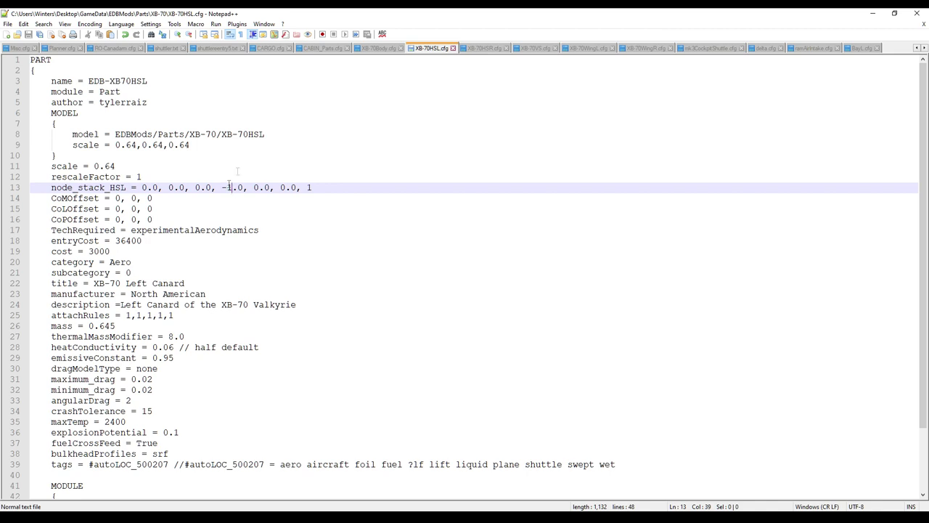
- Compare the node_stack_HSR line in XB-70Body.cfg with the attachment node line in XB-70HSR.cfg
{"action": "mouse_move", "coordinate": [374, 50]}
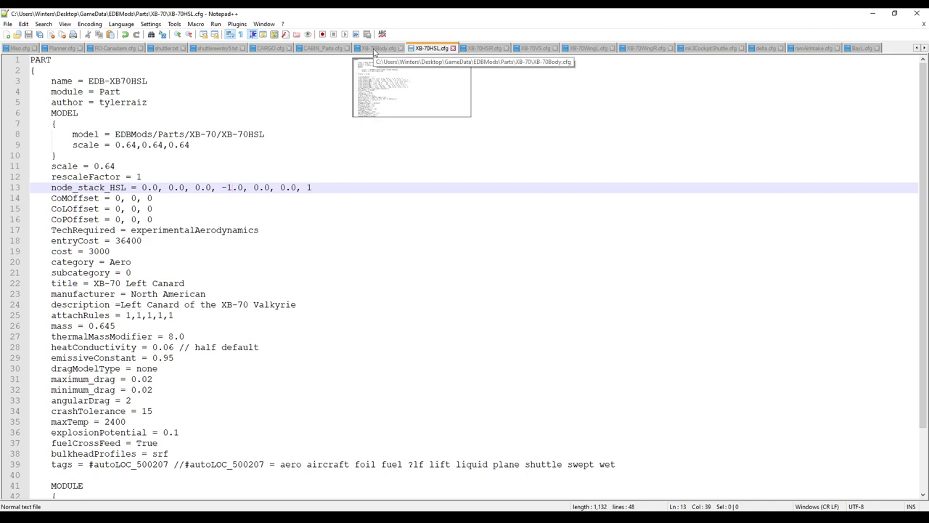
{"action": "left_click", "coordinate": [374, 50]}
{"action": "key", "text": "Down"}
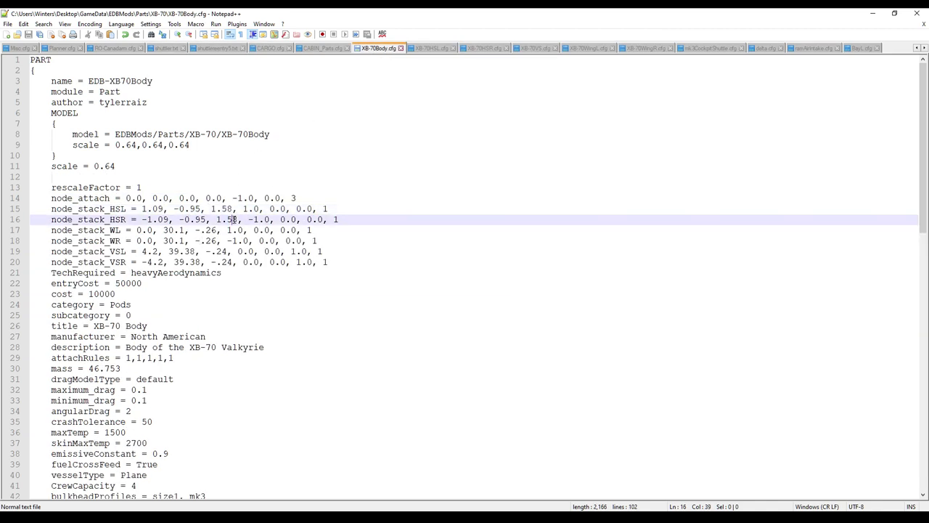
{"action": "left_click", "coordinate": [484, 49]}
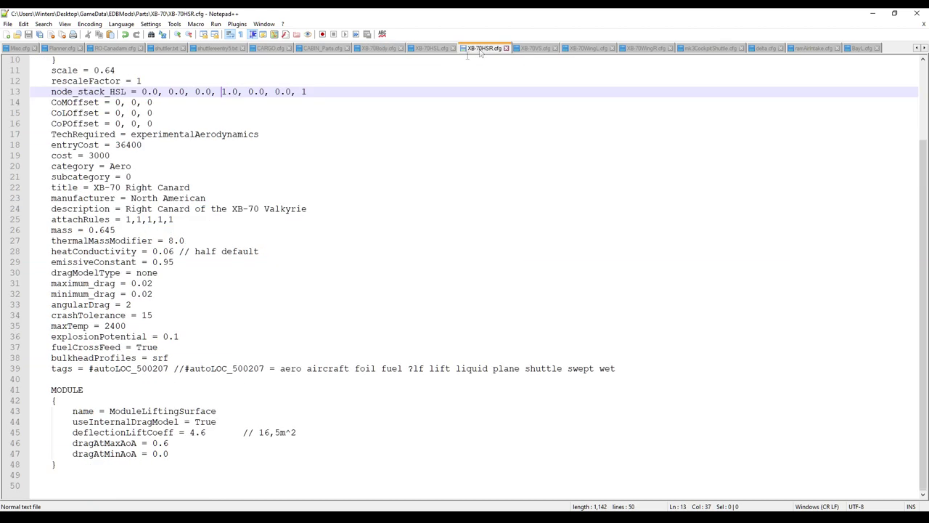
{"action": "scroll", "coordinate": [211, 127], "scroll_direction": "up", "scroll_amount": 3}
{"action": "mouse_move", "coordinate": [537, 49]}
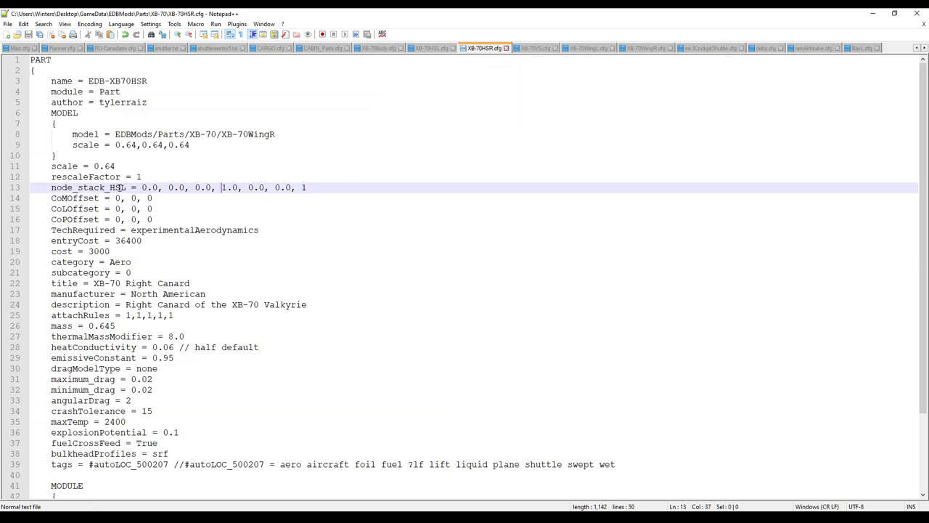
{"action": "left_click_drag", "start_coordinate": [122, 187], "coordinate": [221, 187]}
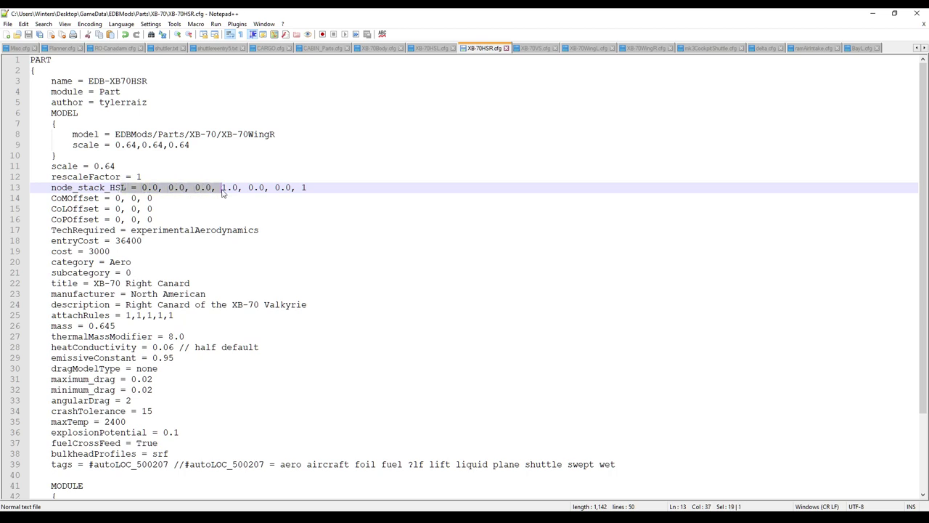
{"action": "left_click", "coordinate": [223, 191]}
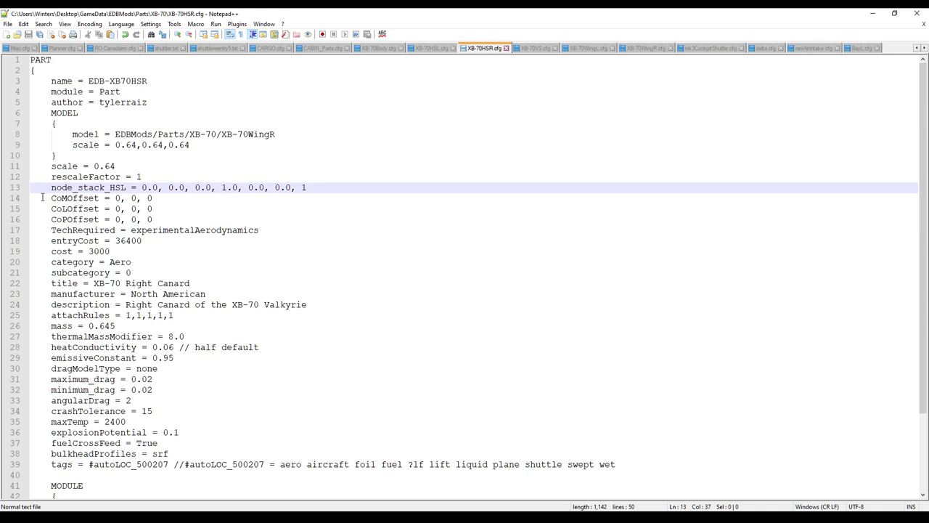
- Examine the CoMOffset, CoLOffset and CoPOffset lines in XB-70HSR.cfg and compare them with the stock delta.cfg
{"action": "left_click", "coordinate": [76, 198]}
{"action": "left_click", "coordinate": [76, 209]}
{"action": "left_click", "coordinate": [75, 220]}
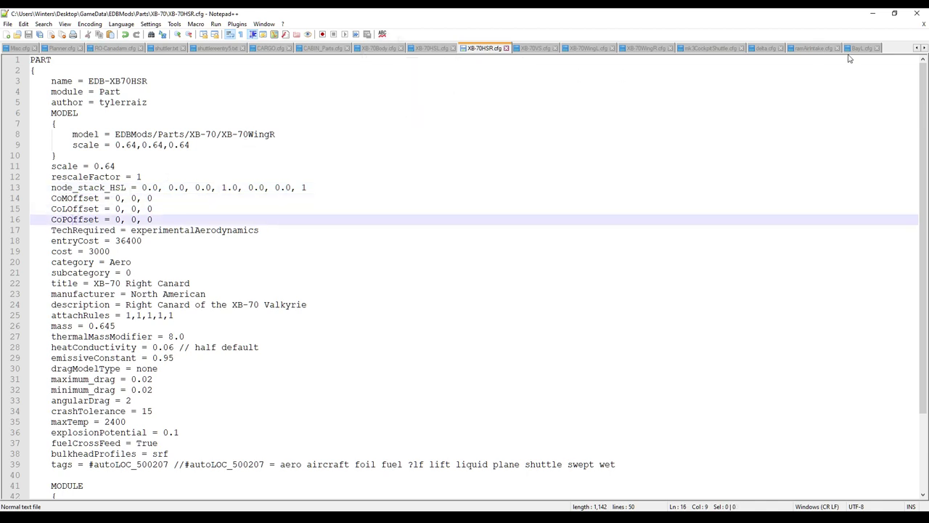
{"action": "left_click", "coordinate": [758, 49]}
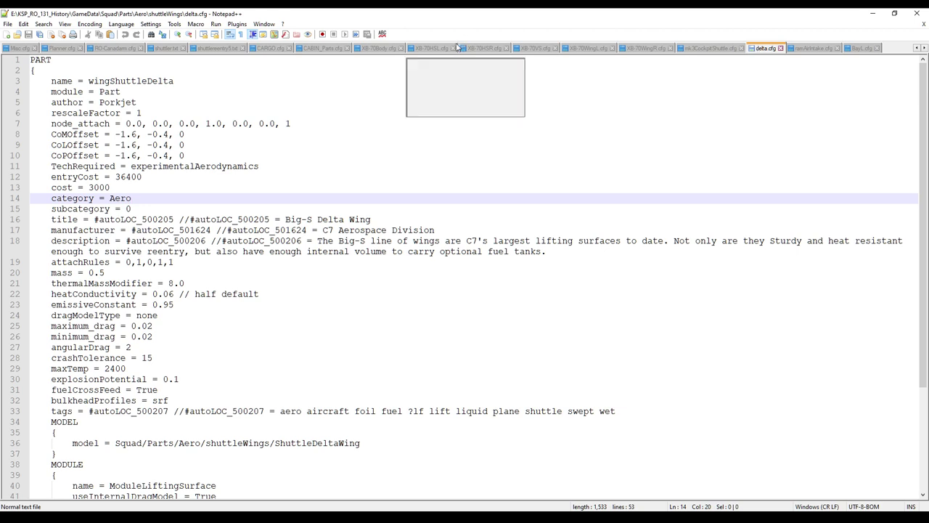
- Open XB-70Body.cfg and examine its title, manufacturer, description and mass lines
{"action": "left_click", "coordinate": [372, 49]}
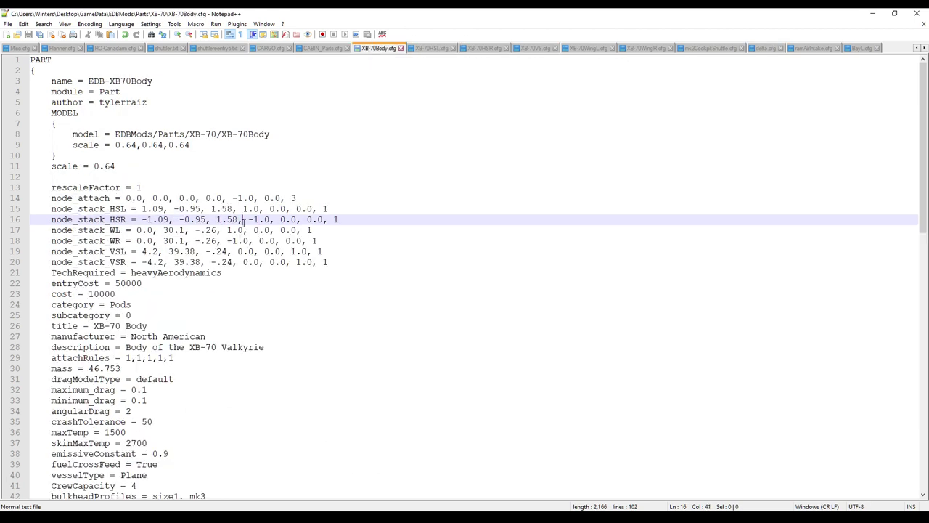
{"action": "scroll", "coordinate": [182, 218], "scroll_direction": "down", "scroll_amount": 2}
{"action": "left_click", "coordinate": [145, 219]}
{"action": "left_click", "coordinate": [144, 263]}
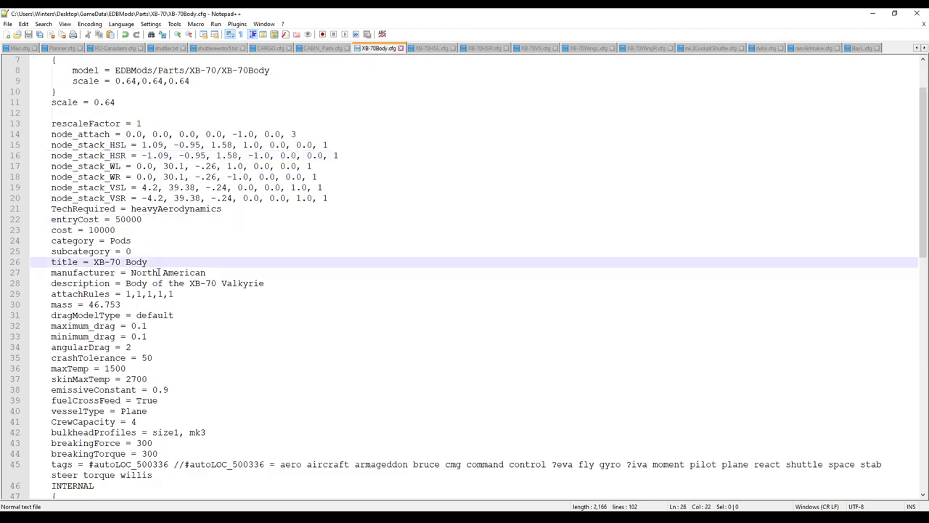
{"action": "left_click", "coordinate": [173, 274]}
{"action": "left_click", "coordinate": [174, 285]}
{"action": "left_click", "coordinate": [128, 304]}
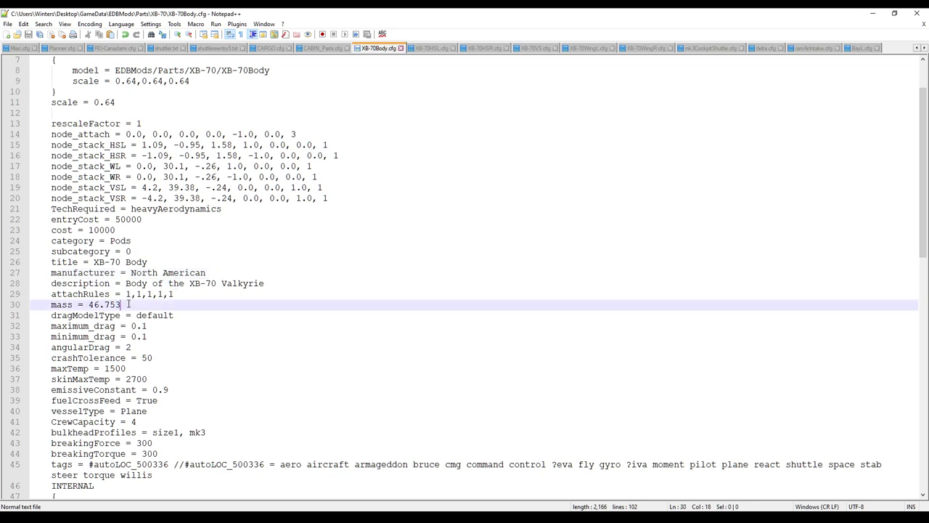
- Switch to Blender and check in the add-on preferences that the Mesh: 3D Print Toolbox add-on is enabled
{"action": "mouse_move", "coordinate": [664, 517]}
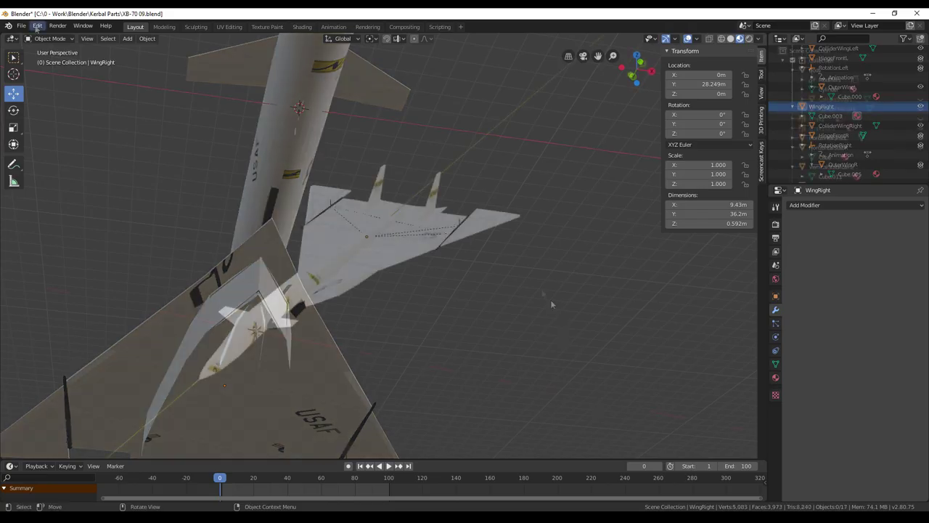
{"action": "left_click", "coordinate": [21, 26]}
{"action": "mouse_move", "coordinate": [37, 25]}
{"action": "left_click", "coordinate": [71, 155]}
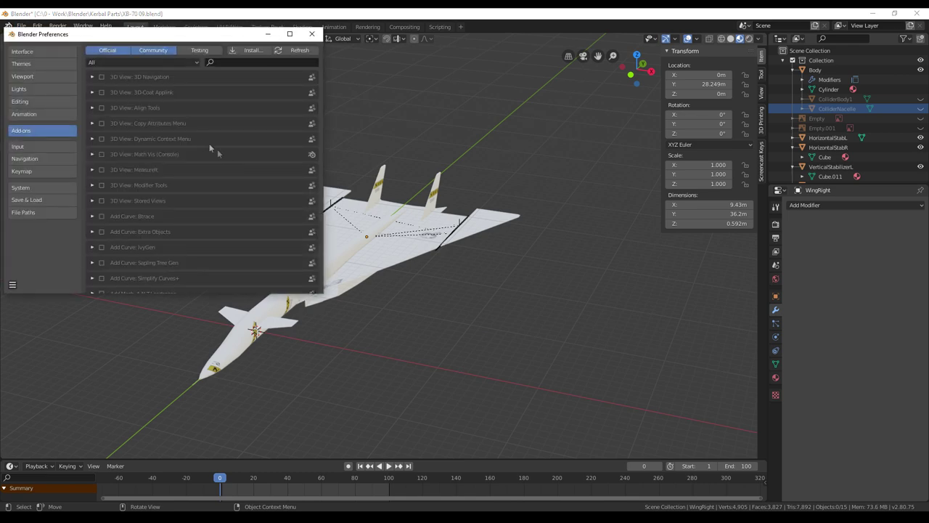
{"action": "scroll", "coordinate": [203, 141], "scroll_direction": "down", "scroll_amount": 10}
{"action": "scroll", "coordinate": [208, 145], "scroll_direction": "down", "scroll_amount": 15}
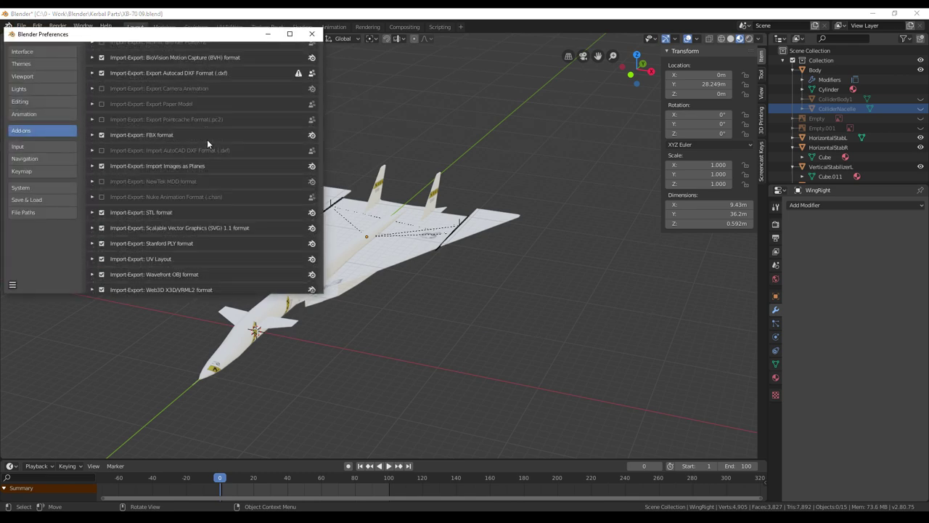
{"action": "scroll", "coordinate": [210, 144], "scroll_direction": "down", "scroll_amount": 5}
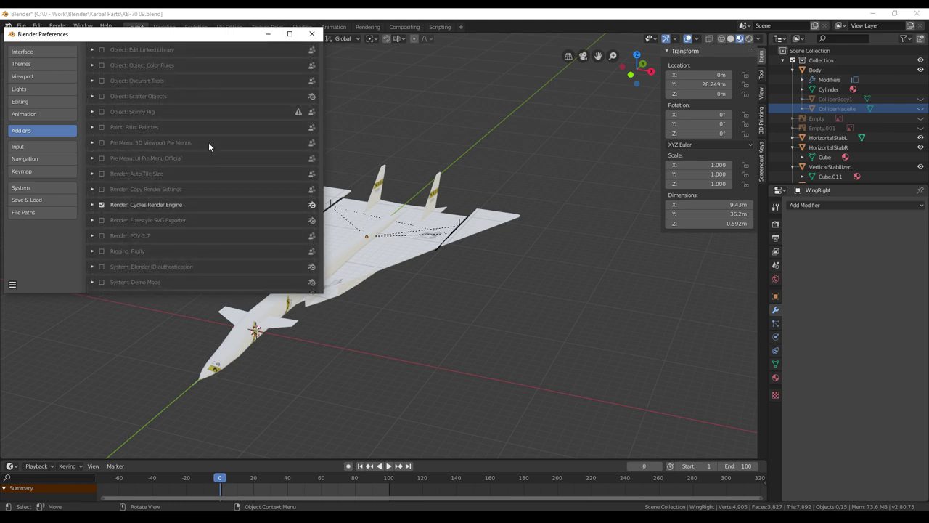
{"action": "scroll", "coordinate": [208, 141], "scroll_direction": "up", "scroll_amount": 10}
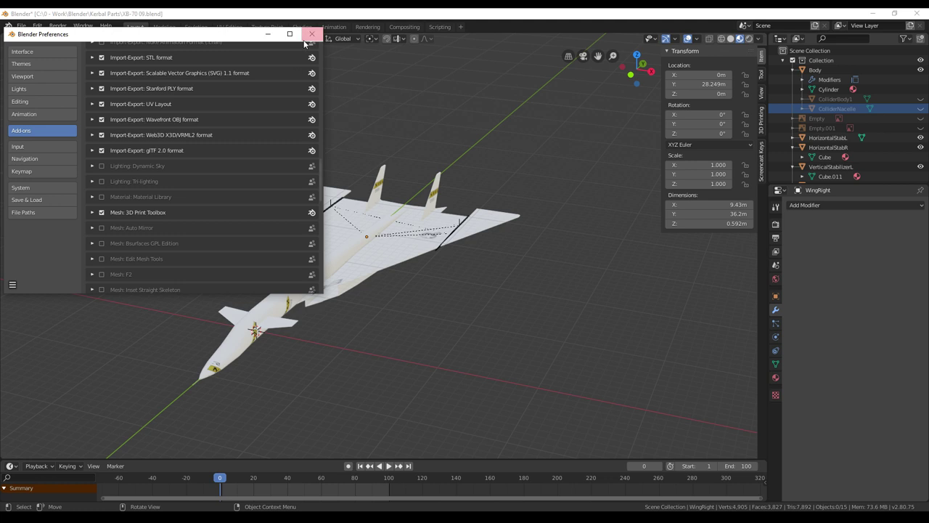
{"action": "left_click_drag", "start_coordinate": [221, 42], "coordinate": [223, 73]}
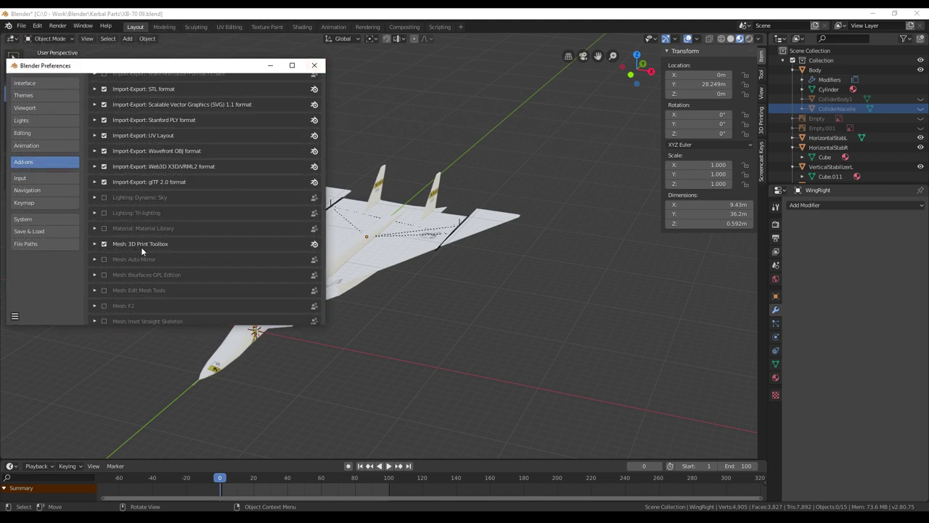
{"action": "left_click", "coordinate": [314, 66]}
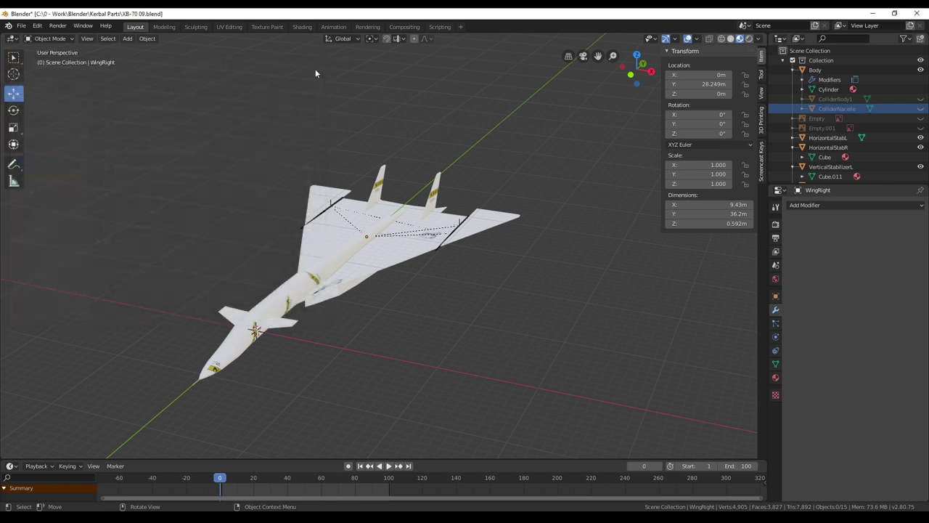
- Measure the surface area of the Body object with the 3D Print Toolbox
{"action": "middle_click_drag", "start_coordinate": [316, 69], "coordinate": [362, 89]}
{"action": "middle_click_drag", "start_coordinate": [438, 87], "coordinate": [414, 107]}
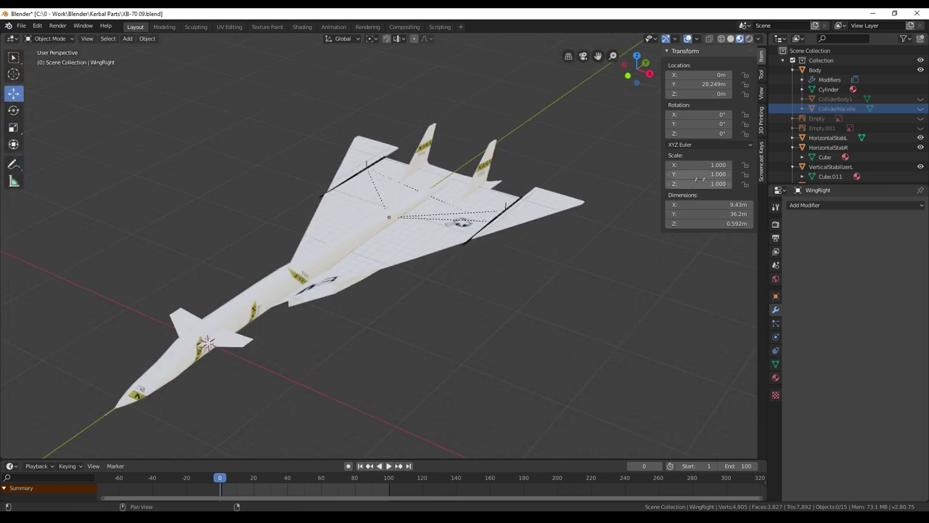
{"action": "left_click", "coordinate": [762, 130]}
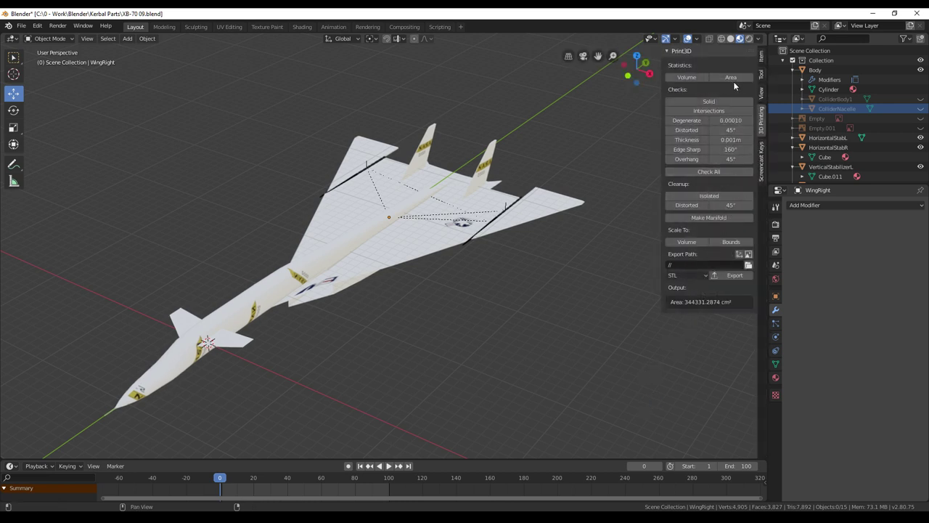
{"action": "left_click", "coordinate": [815, 70]}
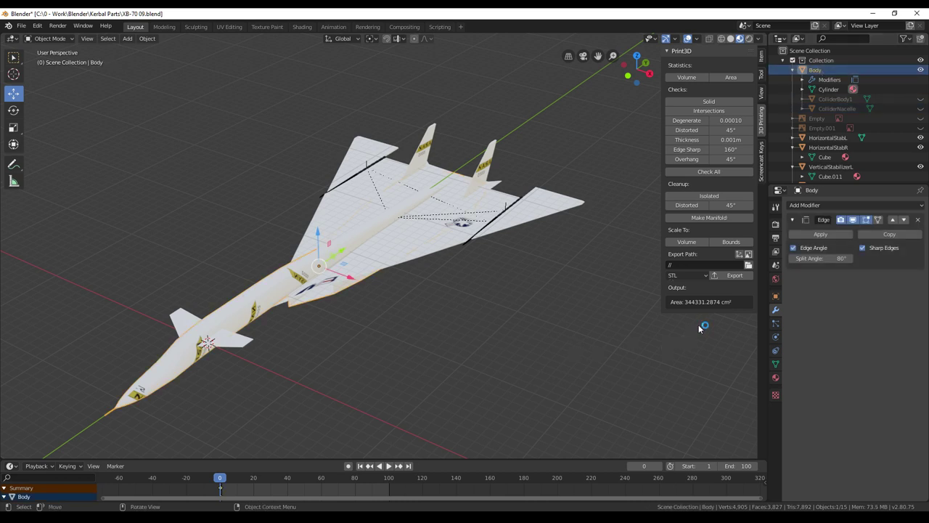
{"action": "left_click", "coordinate": [731, 77]}
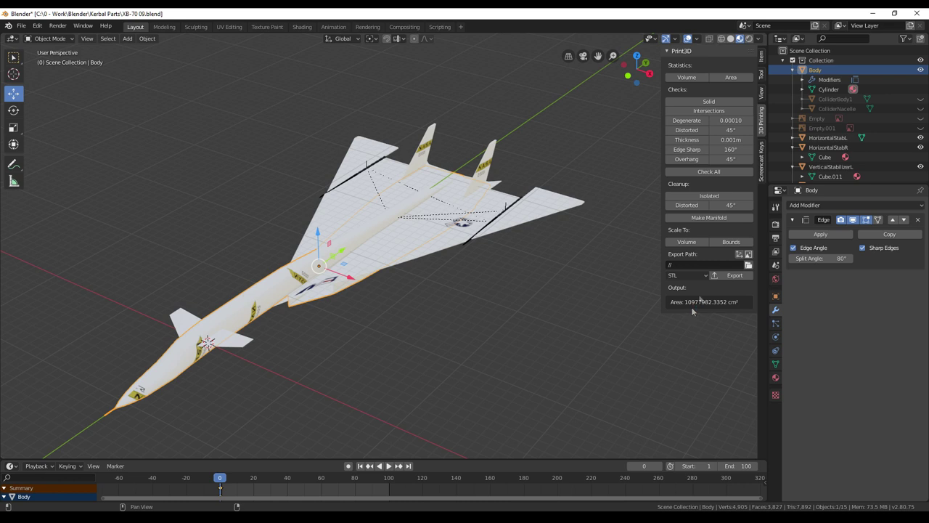
- Measure the surface areas of HorizontalStabL, HorizontalStabR and WingLeft one after another
{"action": "left_click", "coordinate": [828, 137]}
{"action": "left_click", "coordinate": [738, 79]}
{"action": "left_click", "coordinate": [828, 146]}
{"action": "left_click", "coordinate": [744, 77]}
{"action": "scroll", "coordinate": [835, 145], "scroll_direction": "down", "scroll_amount": 2}
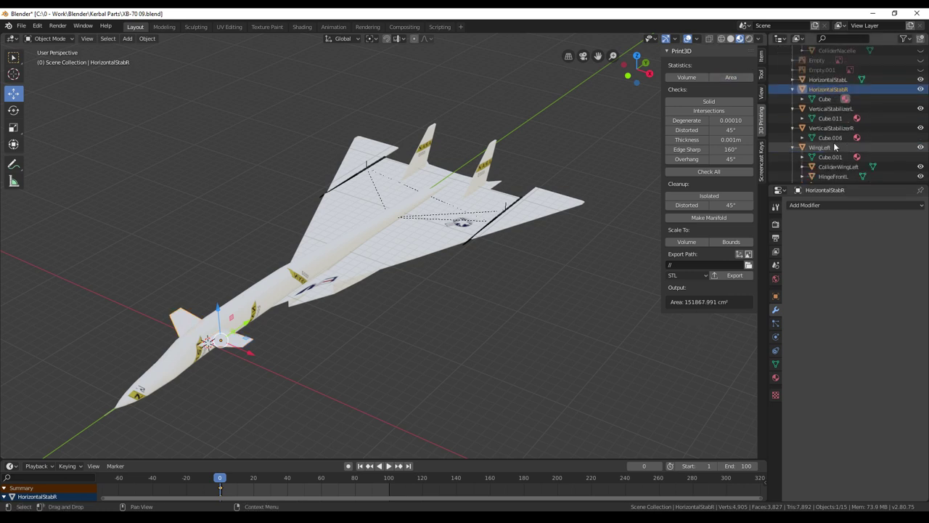
{"action": "left_click", "coordinate": [835, 147]}
{"action": "left_click", "coordinate": [730, 77]}
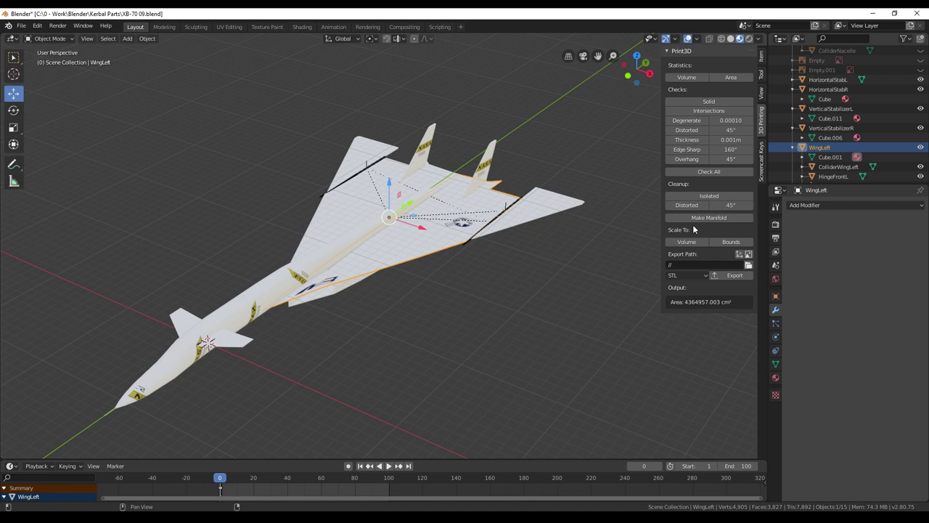
{"action": "middle_click_drag", "start_coordinate": [498, 293], "coordinate": [451, 294]}
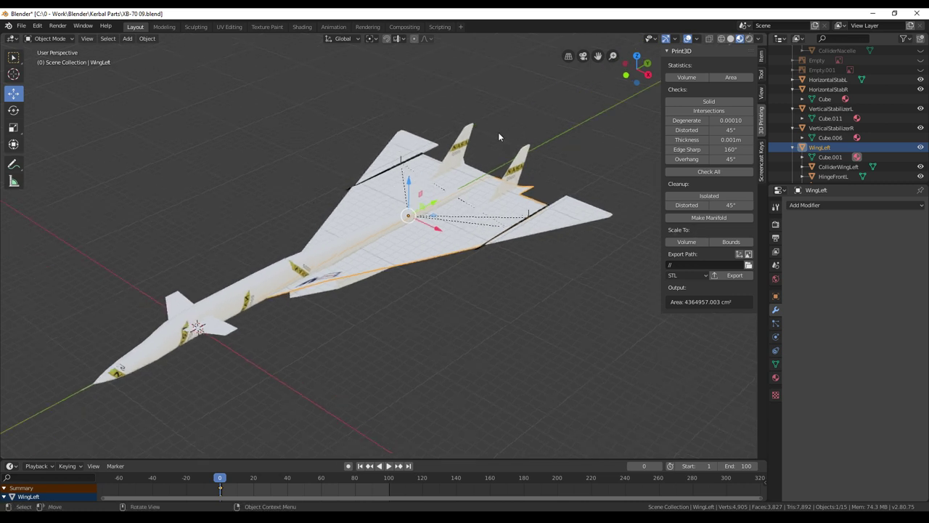
{"action": "middle_click_drag", "start_coordinate": [471, 348], "coordinate": [469, 350]}
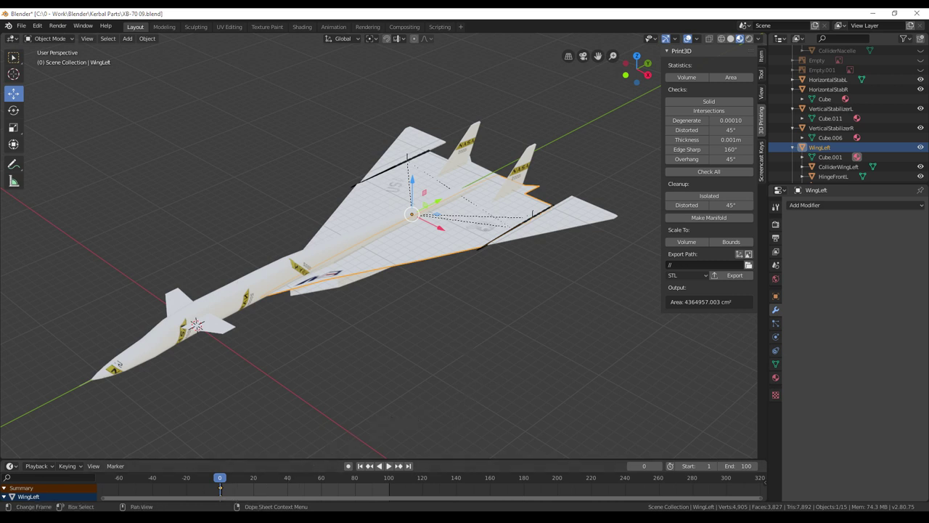
- Switch back to XB-70Body.cfg in Notepad++ and examine the mass value and the property lines down to vesselType
{"action": "key", "text": "alt+Tab"}
{"action": "key", "text": "ctrl+shift+Left"}
{"action": "key", "text": "ctrl+shift+Left"}
{"action": "key", "text": "ctrl+shift+Left"}
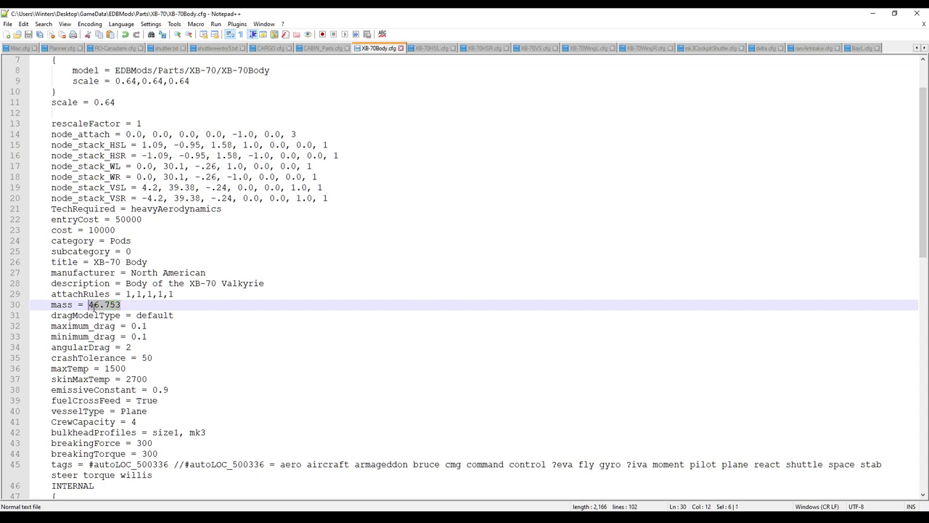
{"action": "left_click", "coordinate": [181, 317]}
{"action": "scroll", "coordinate": [182, 320], "scroll_direction": "down", "scroll_amount": 3}
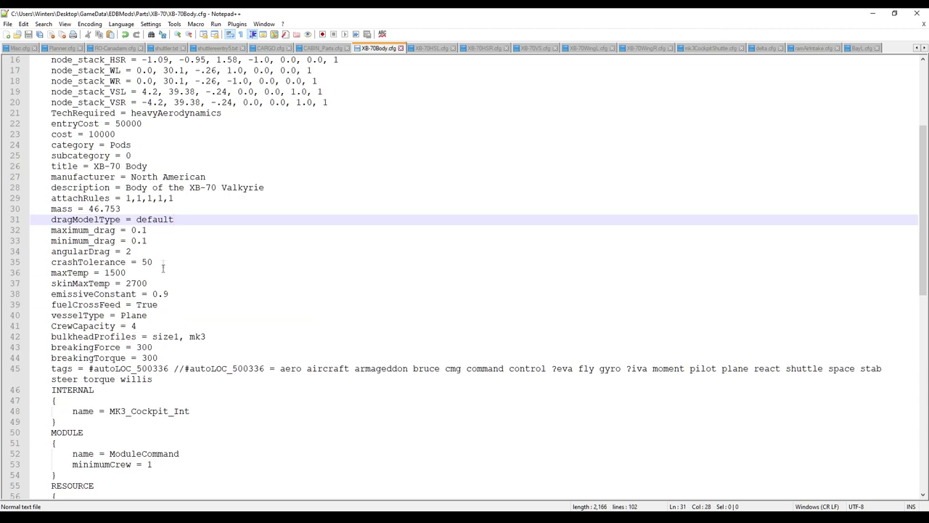
{"action": "scroll", "coordinate": [156, 313], "scroll_direction": "down", "scroll_amount": 3}
{"action": "left_click", "coordinate": [179, 220]}
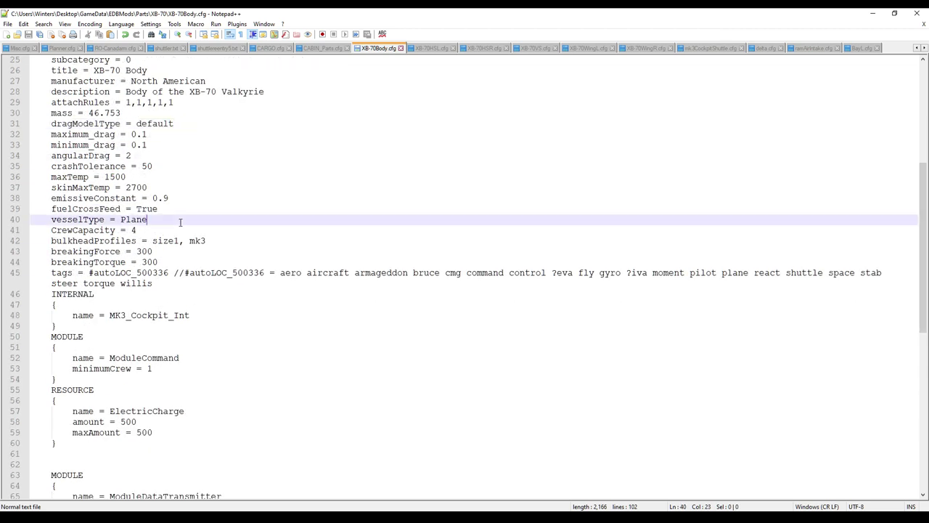
- Return to the start of XB-70Body.cfg and highlight the six node_stack lines from node_stack_HSL to node_stack_VSR
{"action": "scroll", "coordinate": [189, 262], "scroll_direction": "up", "scroll_amount": 2}
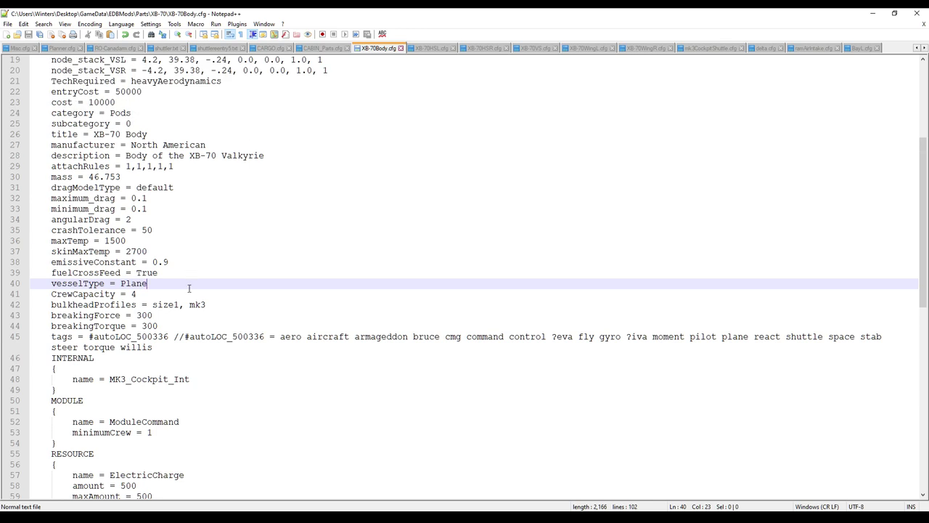
{"action": "scroll", "coordinate": [189, 288], "scroll_direction": "up", "scroll_amount": 4}
{"action": "left_click", "coordinate": [190, 264]}
{"action": "scroll", "coordinate": [189, 94], "scroll_direction": "up", "scroll_amount": 2}
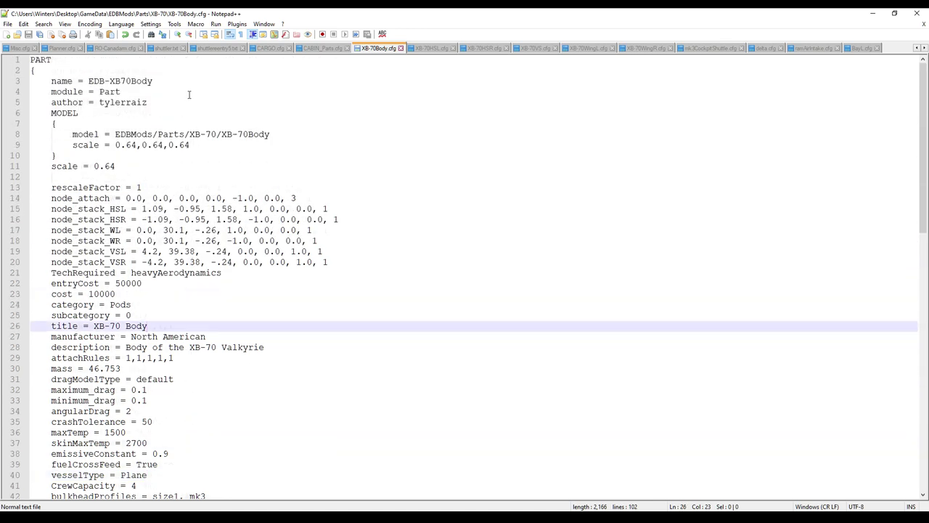
{"action": "left_click_drag", "start_coordinate": [51, 209], "coordinate": [354, 259]}
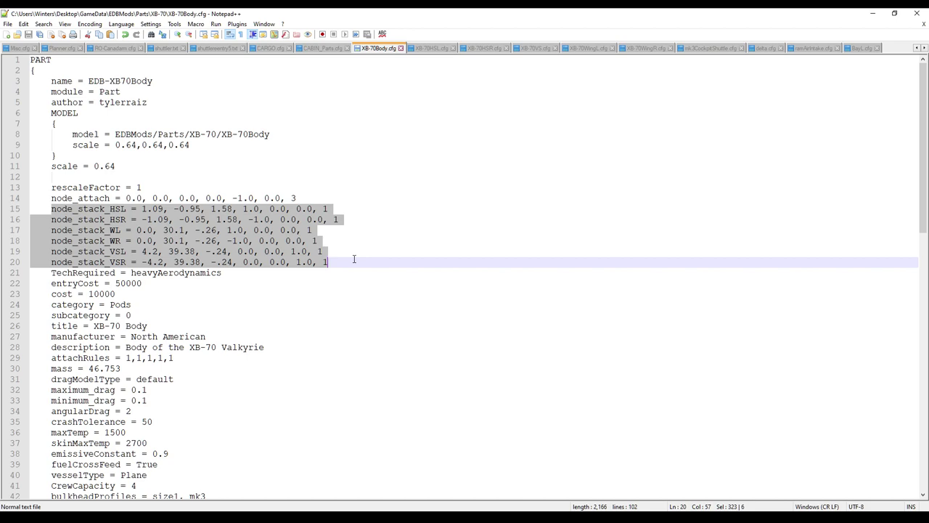
- Examine the ModuleDataTransmitter and ModuleResourceIntake blocks near the end of XB-70Body.cfg
{"action": "scroll", "coordinate": [294, 336], "scroll_direction": "down", "scroll_amount": 19}
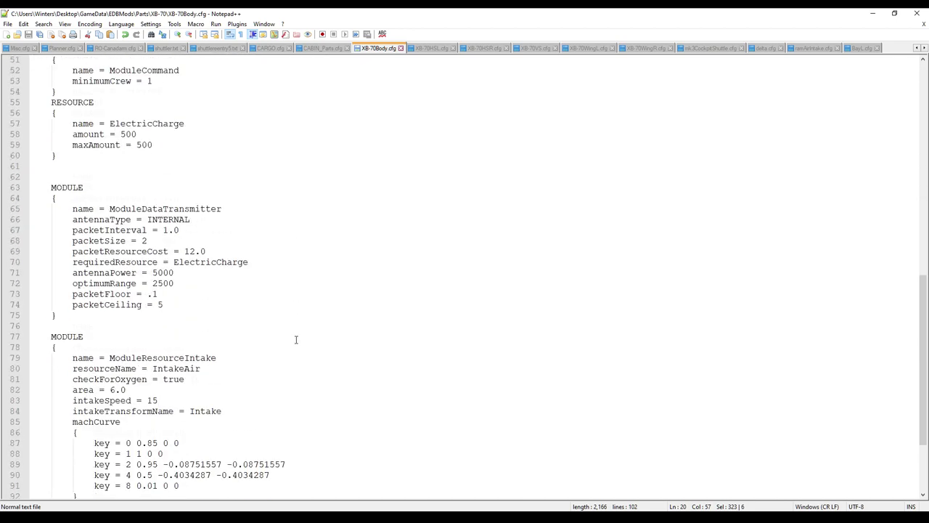
{"action": "left_click", "coordinate": [295, 340]}
{"action": "left_click", "coordinate": [425, 327]}
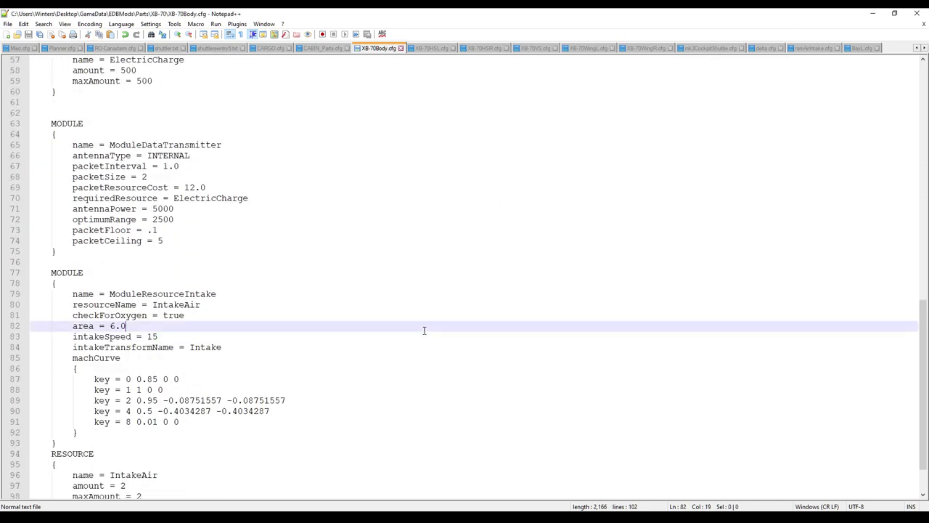
{"action": "scroll", "coordinate": [424, 331], "scroll_direction": "down", "scroll_amount": 2}
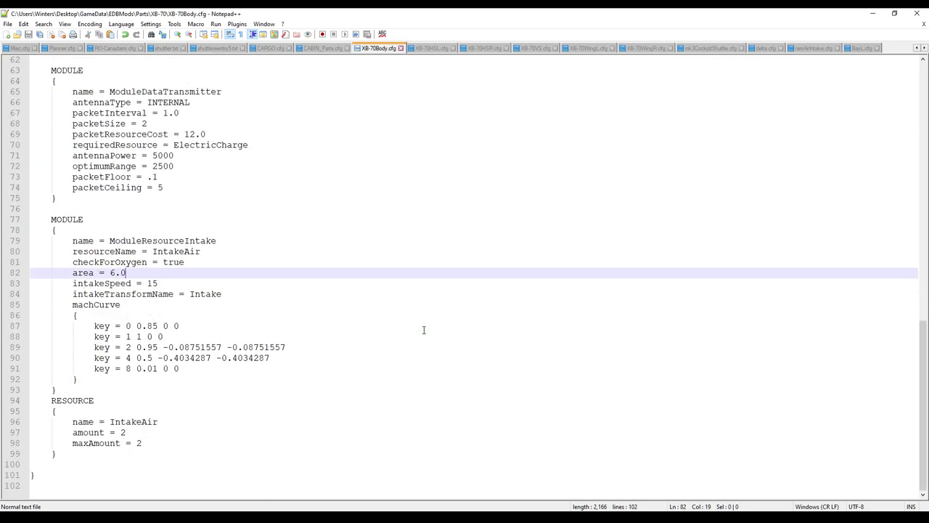
- Open the stock ramAirIntake.cfg and highlight its ModuleResourceIntake module together with the IntakeAir resource block
{"action": "left_click", "coordinate": [813, 48]}
{"action": "left_click", "coordinate": [392, 196]}
{"action": "scroll", "coordinate": [392, 196], "scroll_direction": "up", "scroll_amount": 8}
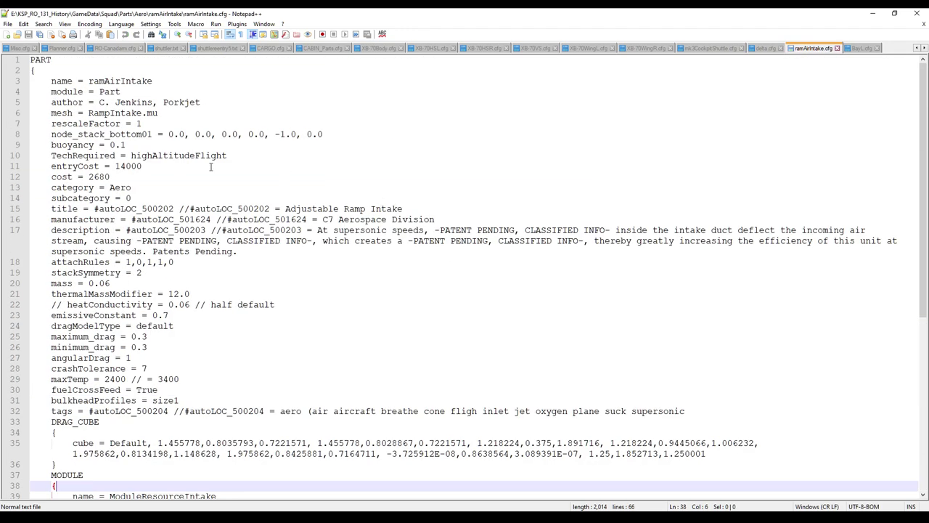
{"action": "scroll", "coordinate": [151, 305], "scroll_direction": "down", "scroll_amount": 9}
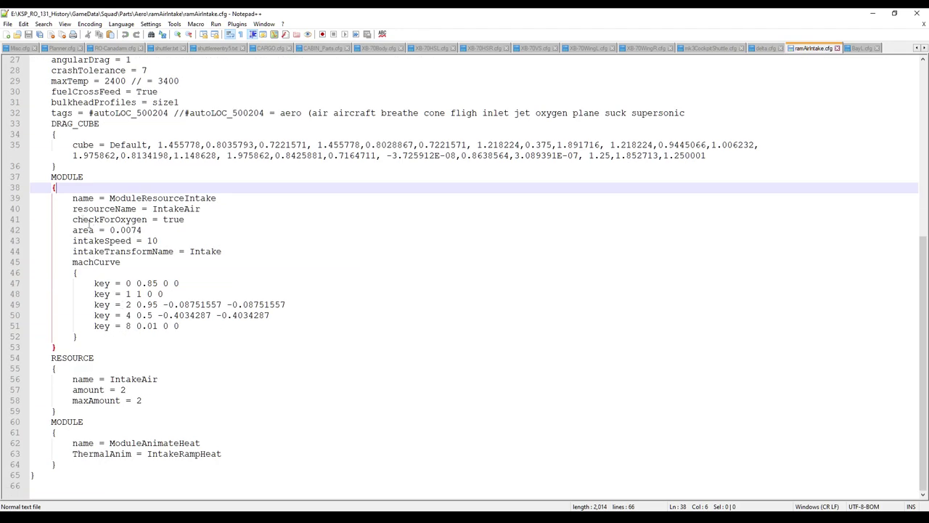
{"action": "left_click_drag", "start_coordinate": [44, 177], "coordinate": [228, 206]}
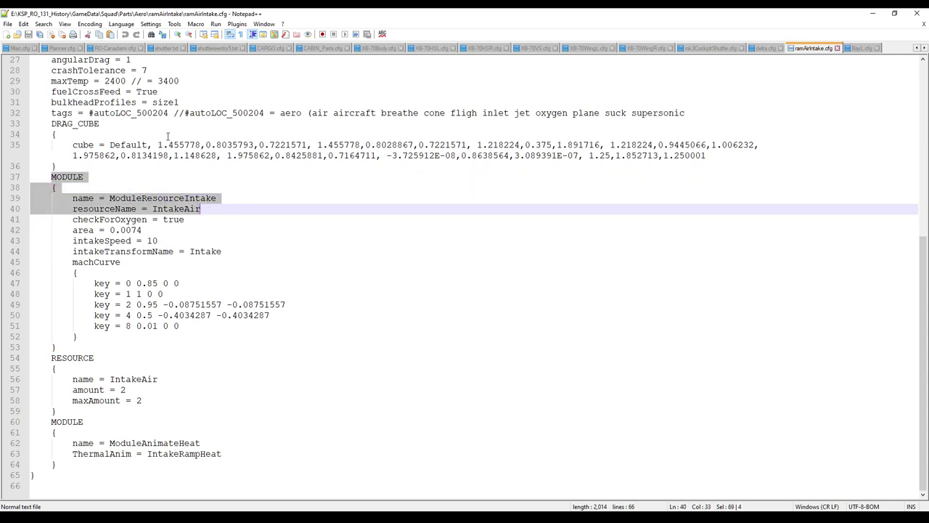
{"action": "left_click", "coordinate": [57, 188]}
{"action": "left_click_drag", "start_coordinate": [52, 177], "coordinate": [239, 400]}
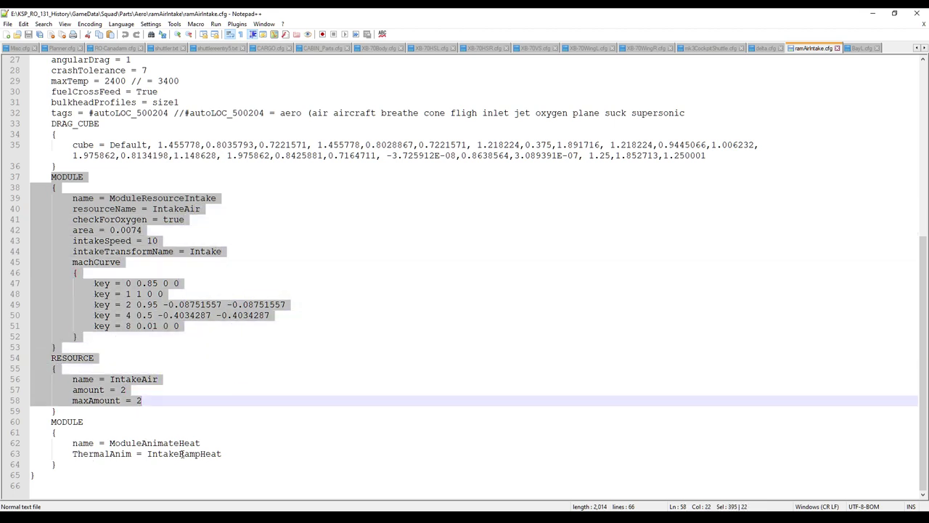
{"action": "left_click_drag", "start_coordinate": [61, 411], "coordinate": [20, 177]}
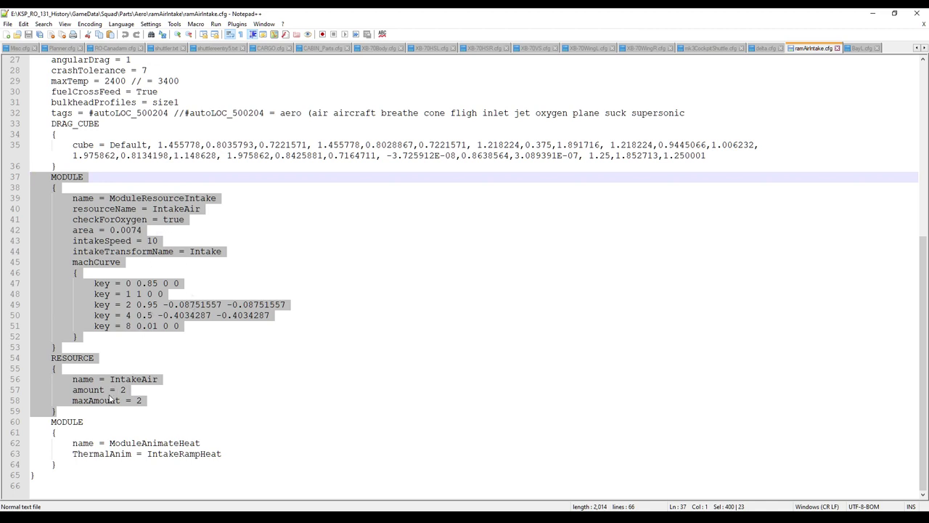
{"action": "left_click", "coordinate": [142, 390]}
- Return to XB-70Body.cfg and examine the area value and machCurve keys of its ModuleResourceIntake module
{"action": "left_click", "coordinate": [379, 48]}
{"action": "left_click", "coordinate": [306, 310]}
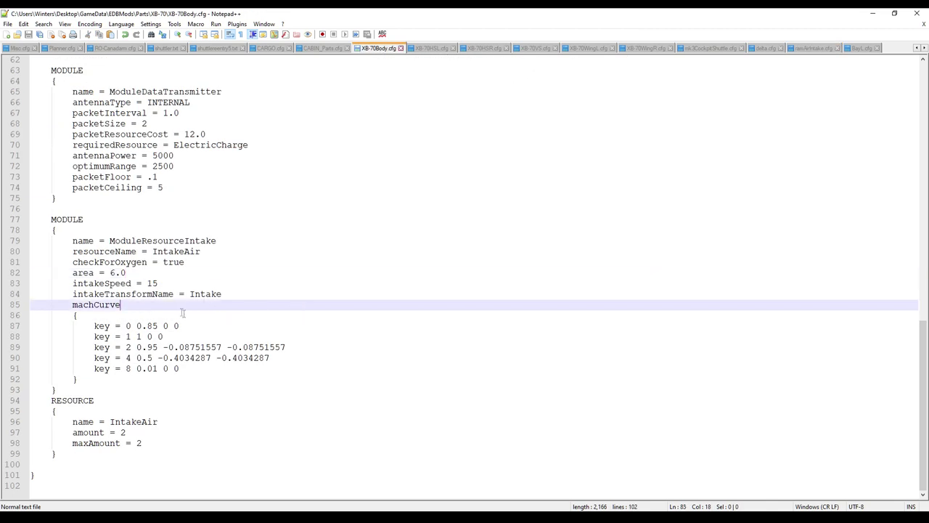
{"action": "double_click", "coordinate": [118, 272]}
{"action": "left_click_drag", "start_coordinate": [126, 272], "coordinate": [110, 274]}
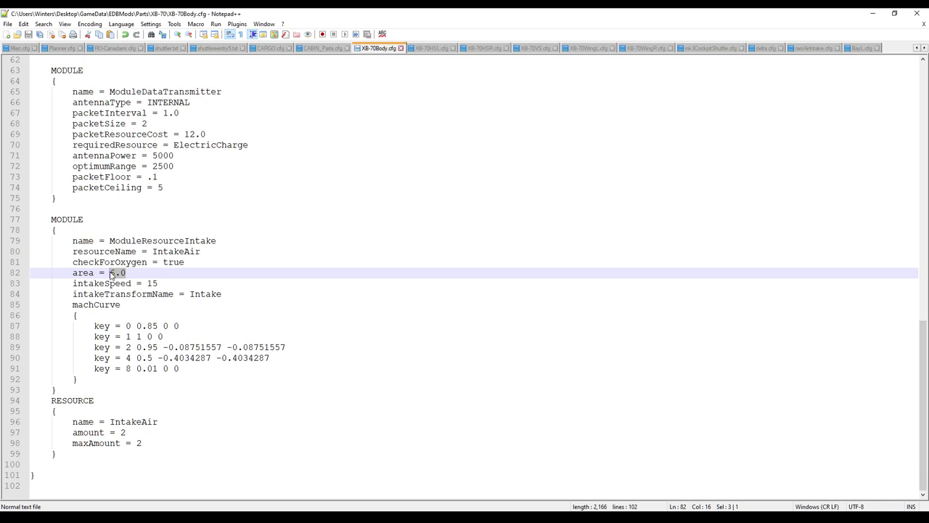
{"action": "left_click", "coordinate": [166, 336]}
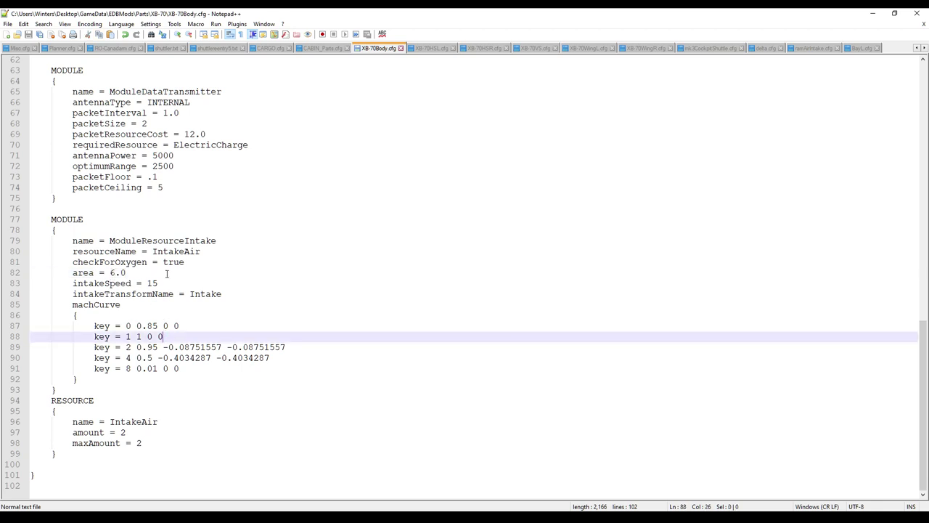
- Examine the ModuleResourceIntake settings in XB-70Body.cfg, highlighting the intakeTransformName line, and look back at the ModuleDataTransmitter block
{"action": "left_click", "coordinate": [190, 348]}
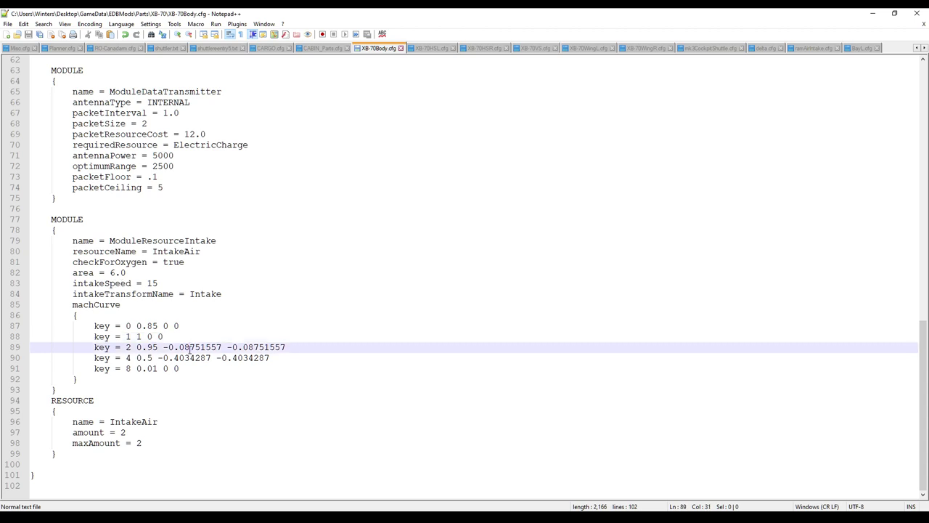
{"action": "left_click", "coordinate": [179, 285]}
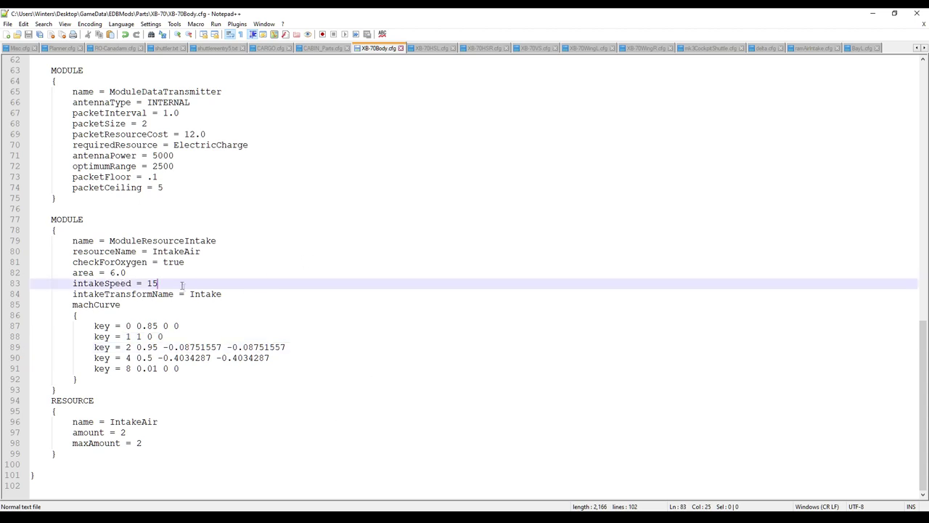
{"action": "left_click", "coordinate": [164, 255]}
{"action": "left_click_drag", "start_coordinate": [74, 294], "coordinate": [236, 293]}
{"action": "left_click", "coordinate": [238, 273]}
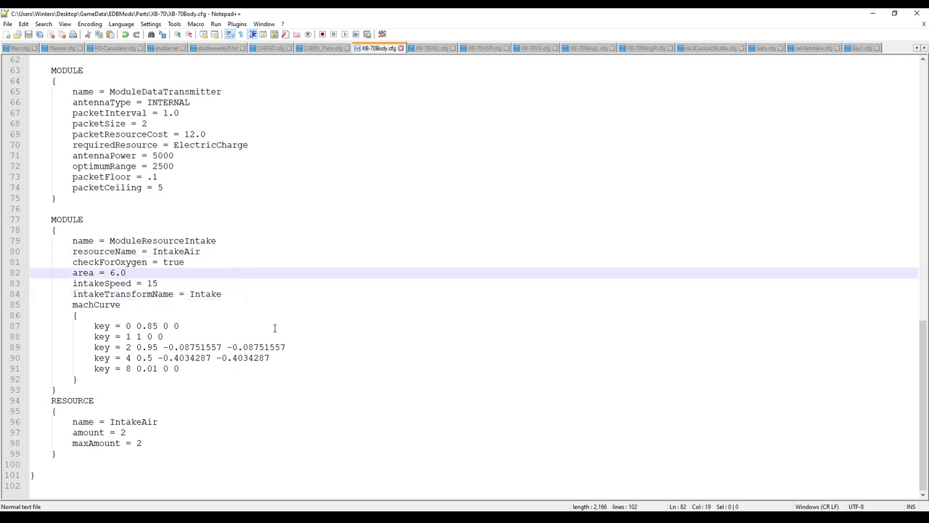
{"action": "scroll", "coordinate": [297, 348], "scroll_direction": "up", "scroll_amount": 5}
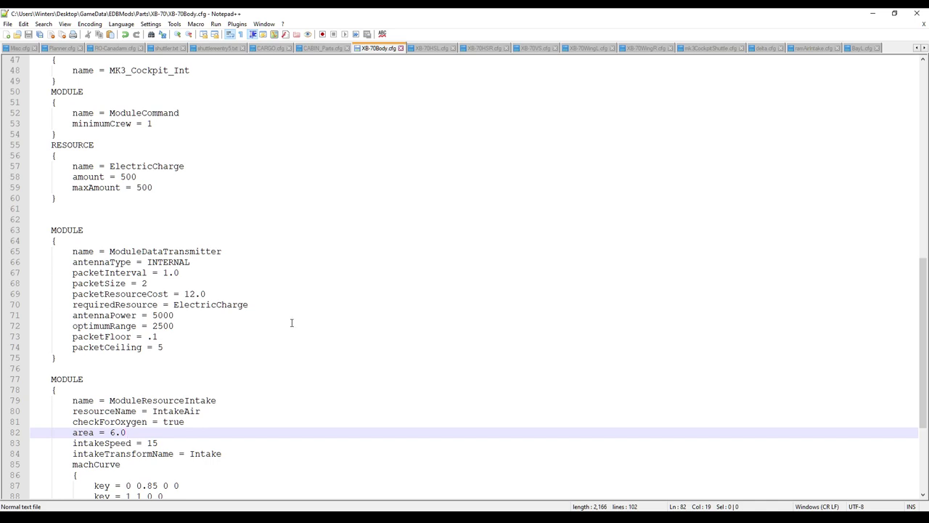
{"action": "left_click", "coordinate": [258, 297]}
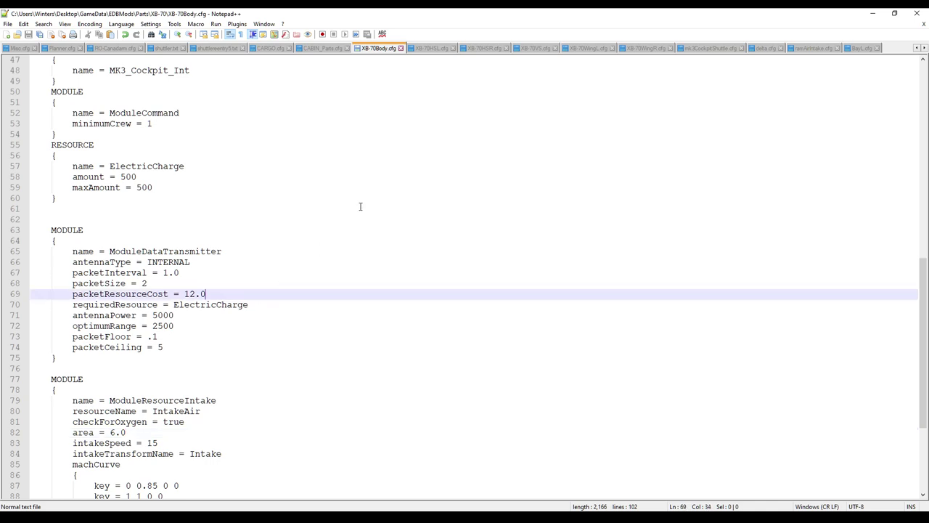
- Open XB-70HSL.cfg, highlight its MODEL block, and compare the model path with the files in the XB-70 folder
{"action": "left_click", "coordinate": [433, 49]}
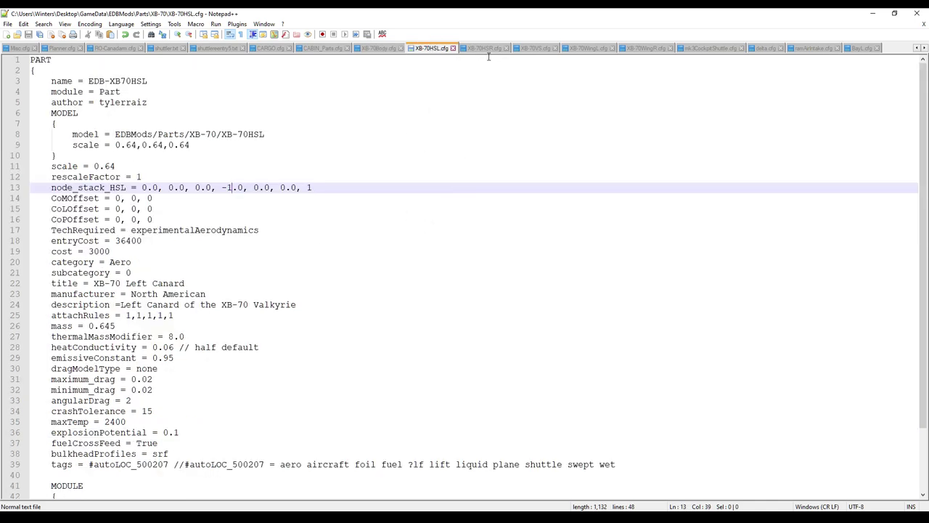
{"action": "left_click", "coordinate": [429, 262]}
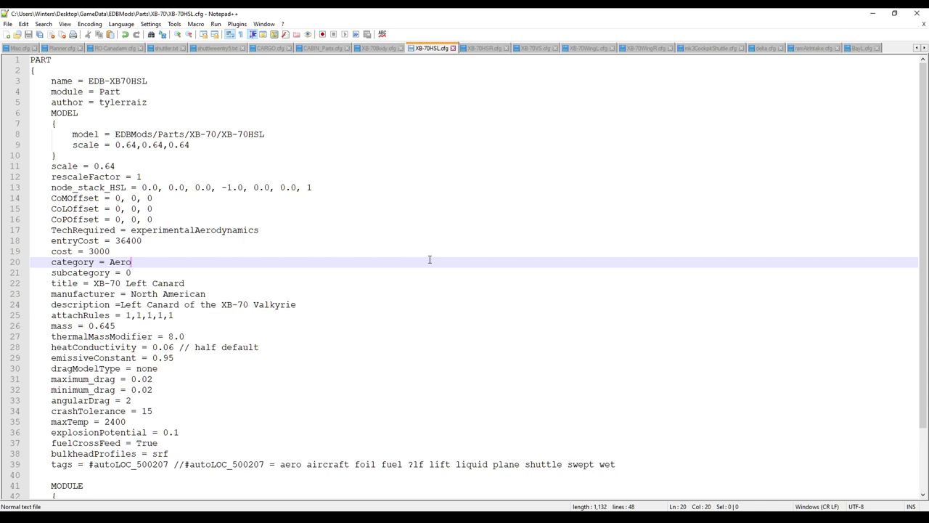
{"action": "left_click_drag", "start_coordinate": [51, 113], "coordinate": [107, 154]}
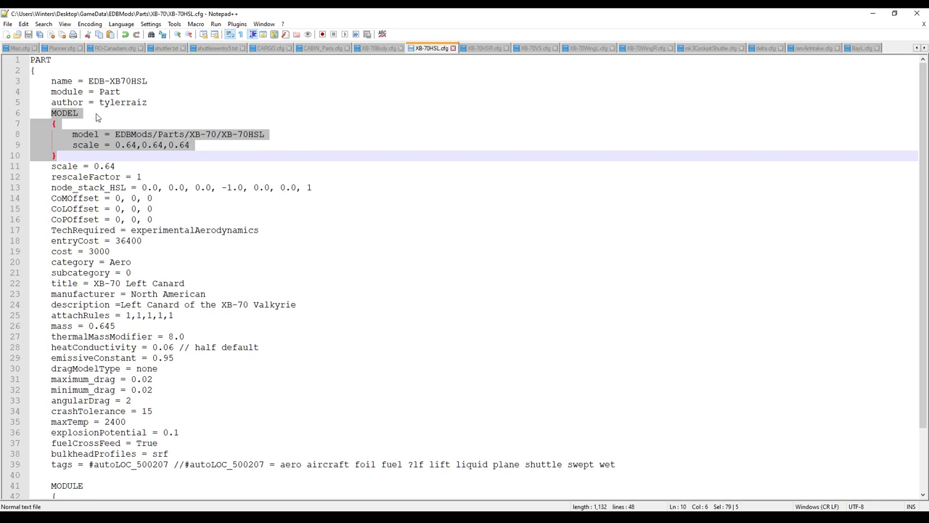
{"action": "left_click", "coordinate": [267, 134]}
{"action": "key", "text": "alt+Tab"}
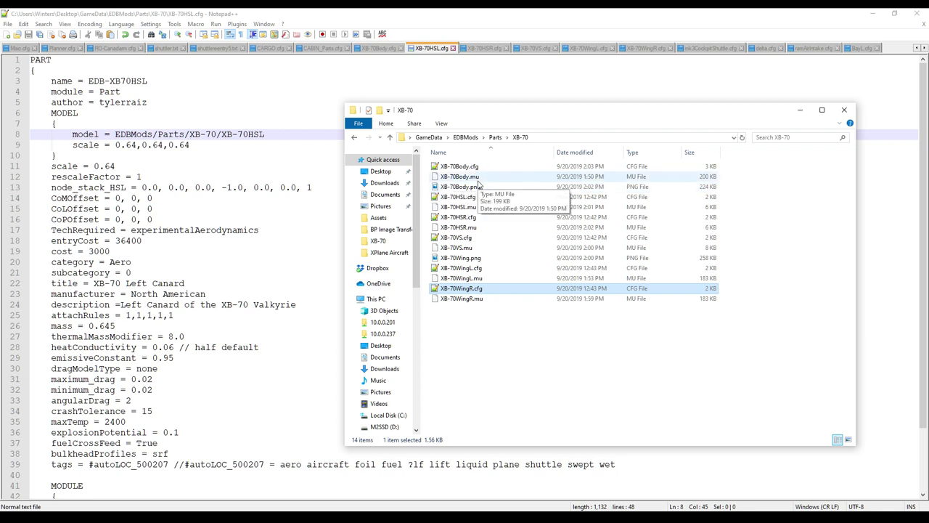
{"action": "left_click", "coordinate": [295, 231]}
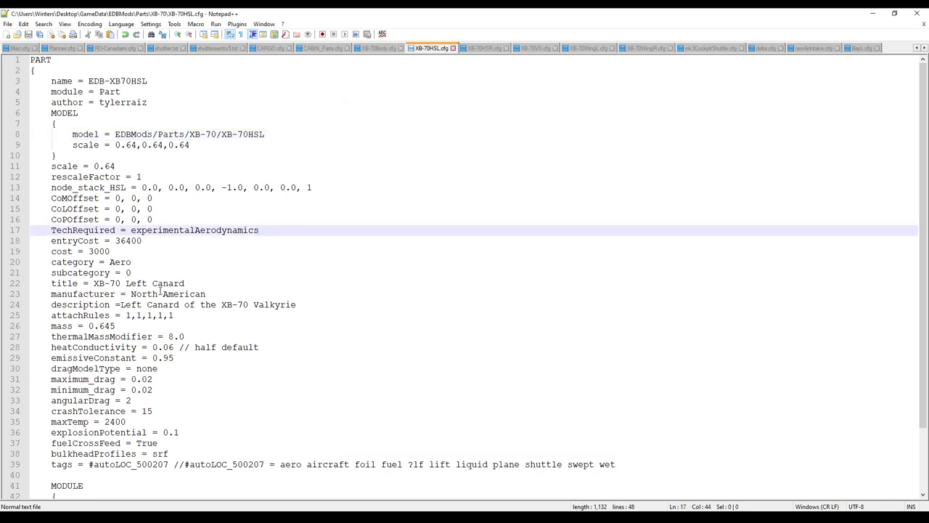
- Examine the title and attachRules lines of XB-70HSL.cfg and highlight its ModuleLiftingSurface module block
{"action": "left_click", "coordinate": [194, 278]}
{"action": "left_click", "coordinate": [176, 284]}
{"action": "left_click", "coordinate": [199, 315]}
{"action": "scroll", "coordinate": [191, 315], "scroll_direction": "down", "scroll_amount": 2}
{"action": "left_click", "coordinate": [204, 295]}
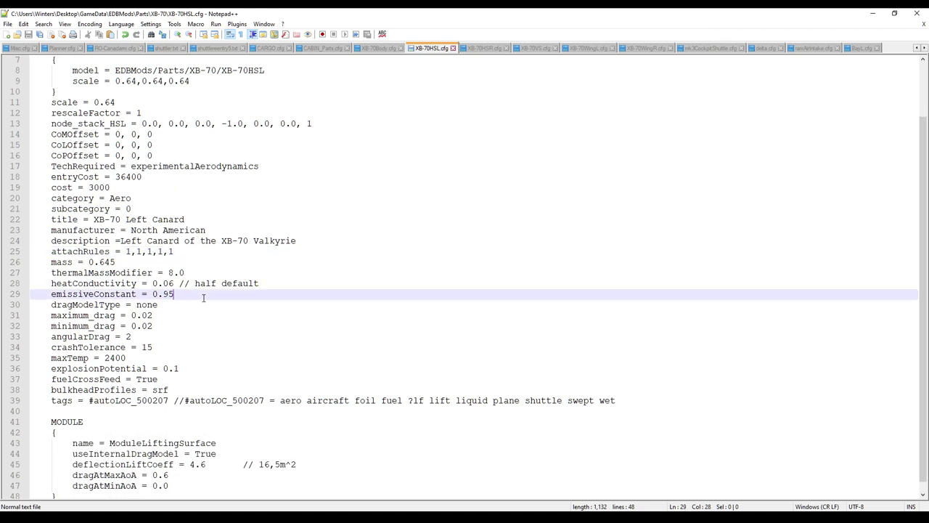
{"action": "scroll", "coordinate": [203, 298], "scroll_direction": "down", "scroll_amount": 1}
{"action": "left_click_drag", "start_coordinate": [49, 411], "coordinate": [127, 464]}
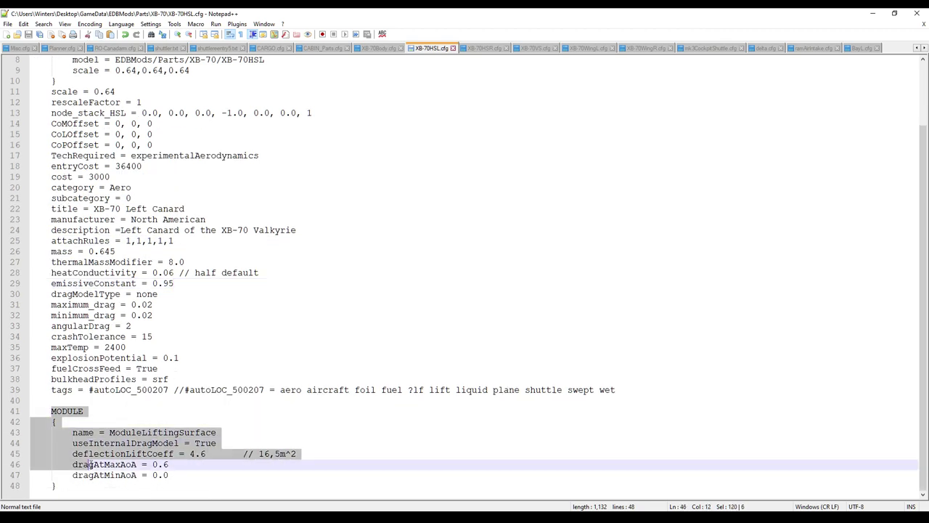
{"action": "key", "text": "shift+Down"}
{"action": "key", "text": "shift+Down"}
- Add a closing brace on a new line after the ModuleLiftingSurface block in XB-70HSL.cfg and save the file
{"action": "key", "text": "Right"}
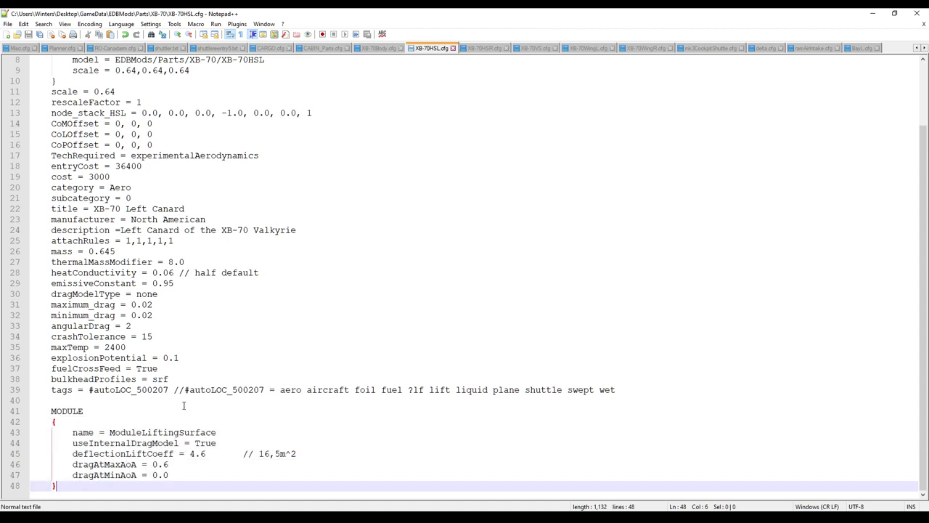
{"action": "key", "text": "Return"}
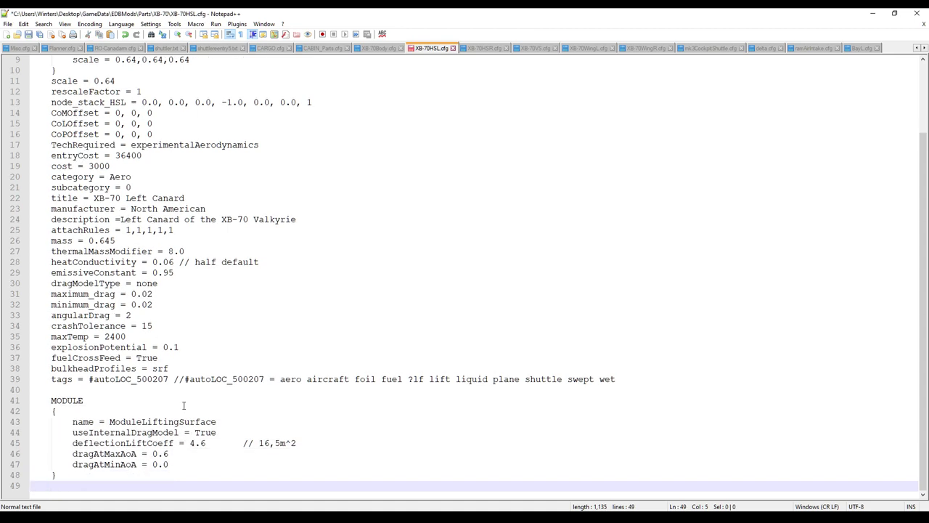
{"action": "type", "text": "}"}
{"action": "scroll", "coordinate": [184, 405], "scroll_direction": "up", "scroll_amount": 3}
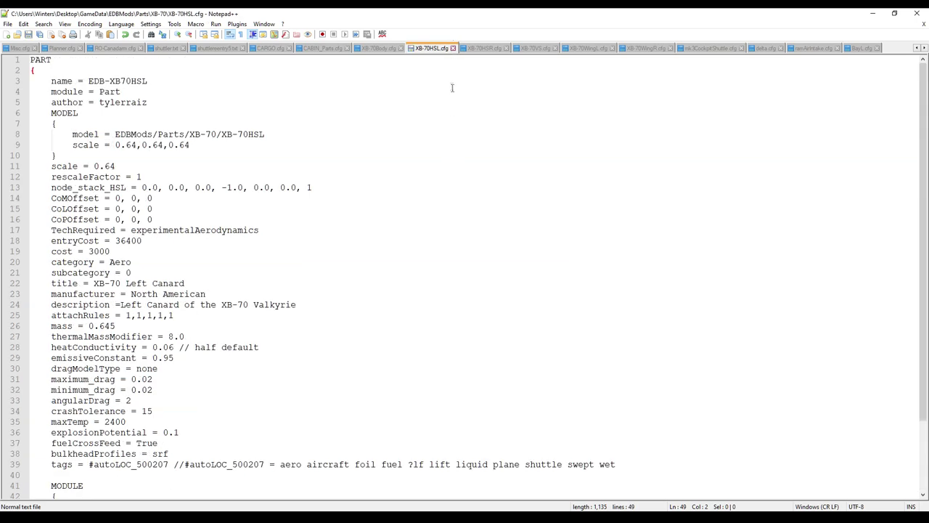
- Check XB-70Body.cfg for the final closing brace of its PART block
{"action": "left_click", "coordinate": [379, 48]}
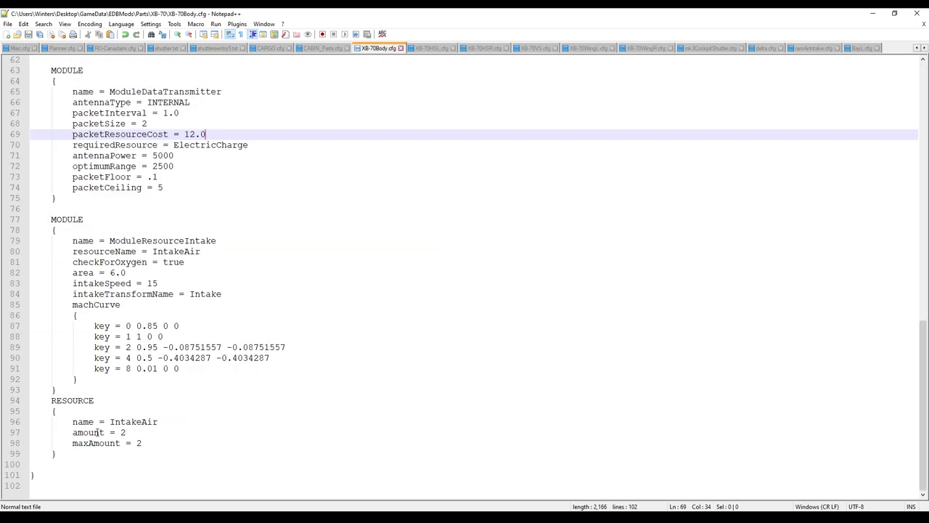
{"action": "left_click", "coordinate": [66, 476]}
{"action": "scroll", "coordinate": [171, 267], "scroll_direction": "up", "scroll_amount": 20}
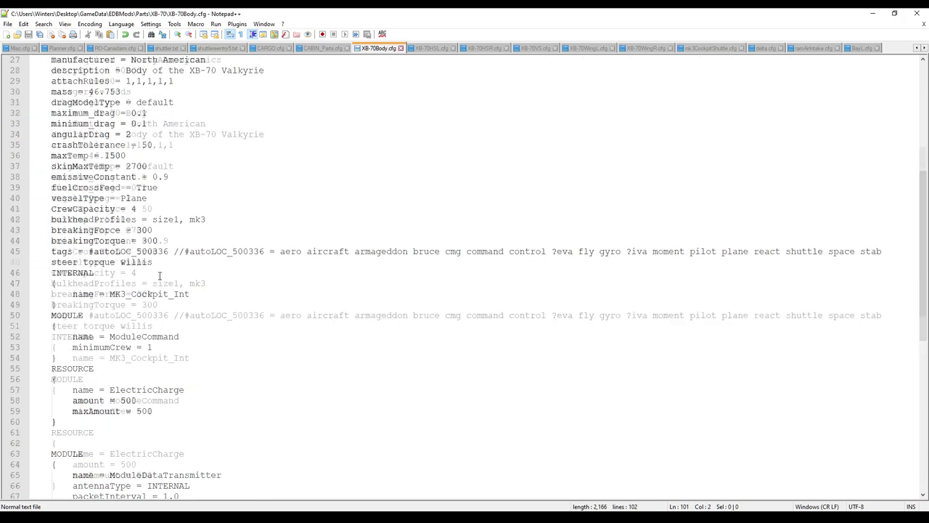
- Open XB-70HSR.cfg and put an unindented closing brace for the PART block on its last line
{"action": "left_click", "coordinate": [483, 48]}
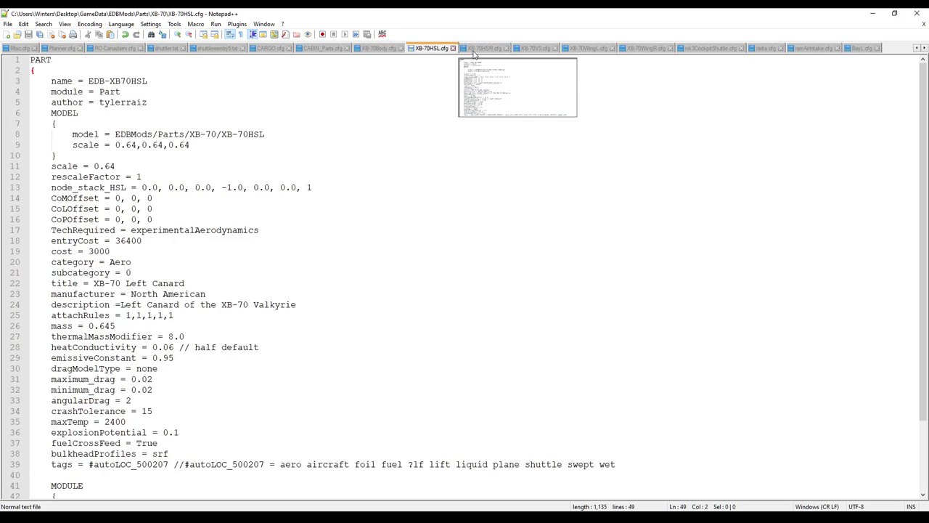
{"action": "left_click", "coordinate": [72, 220]}
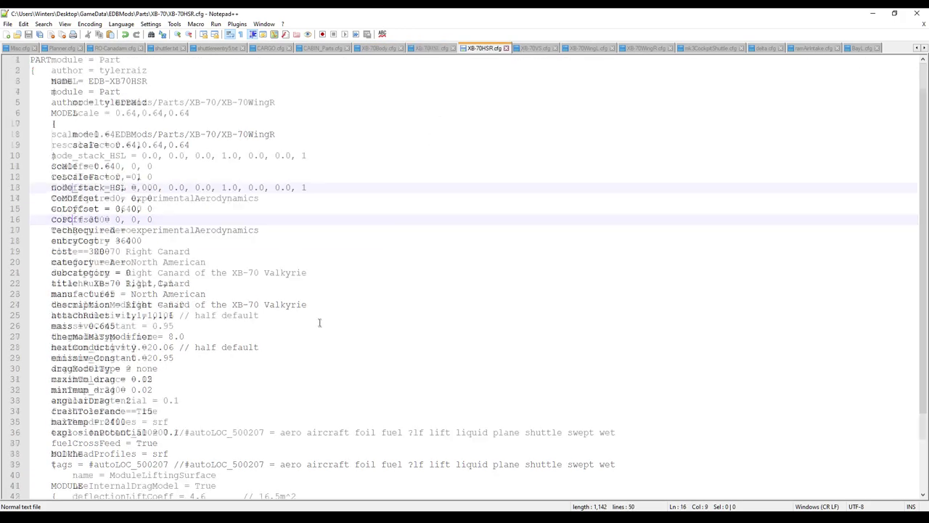
{"action": "scroll", "coordinate": [317, 327], "scroll_direction": "down", "scroll_amount": 3}
{"action": "left_click", "coordinate": [64, 487]}
{"action": "key", "text": "BackSpace"}
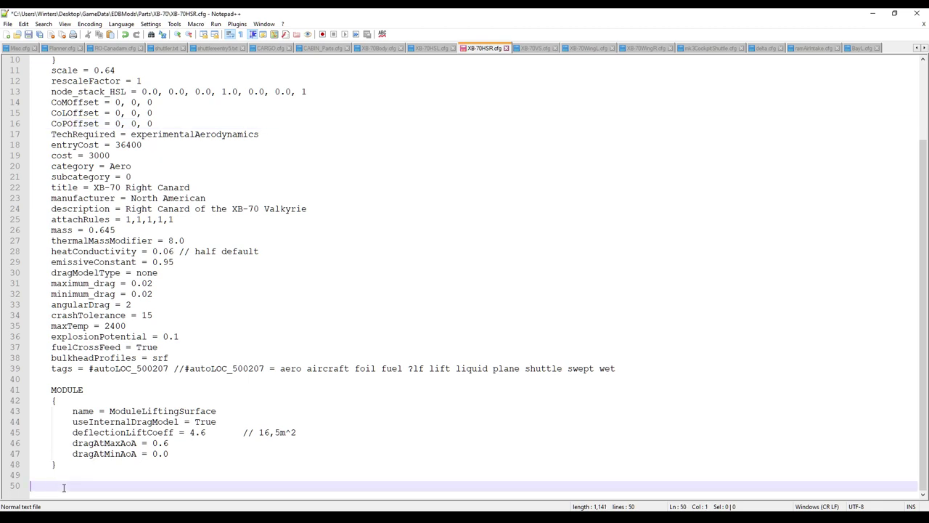
{"action": "type", "text": "}"}
{"action": "scroll", "coordinate": [232, 295], "scroll_direction": "up", "scroll_amount": 3}
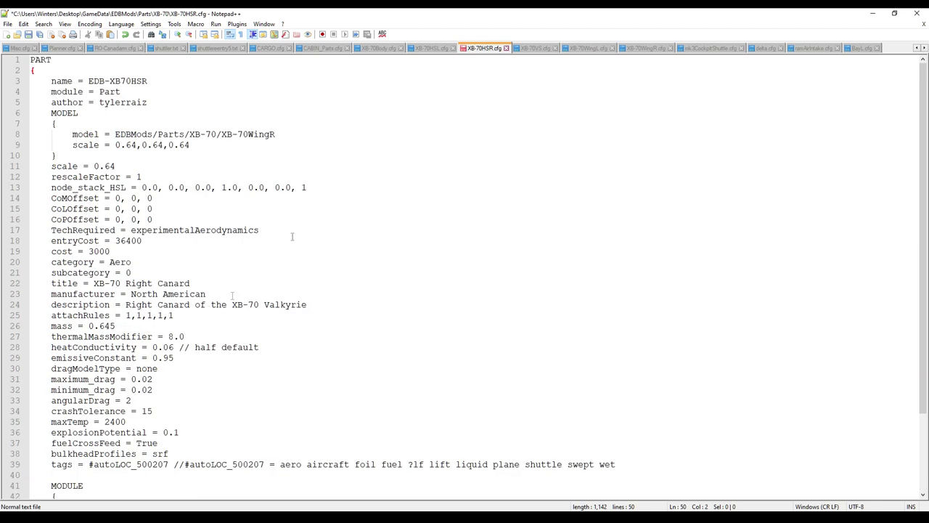
- Open the stock delta.cfg, highlight its CoMOffset, CoLOffset and CoPOffset lines, and look over the settings below them
{"action": "left_click", "coordinate": [767, 48]}
{"action": "left_click", "coordinate": [407, 169]}
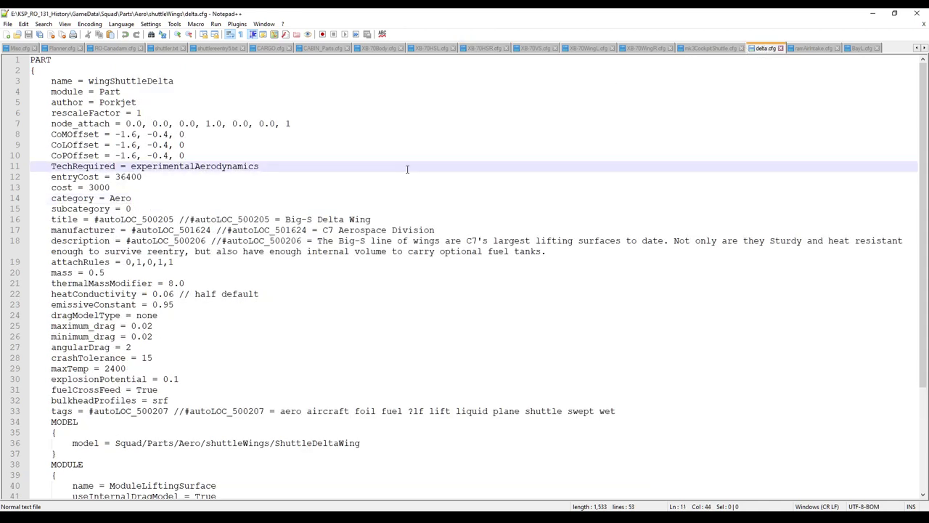
{"action": "left_click", "coordinate": [195, 135]}
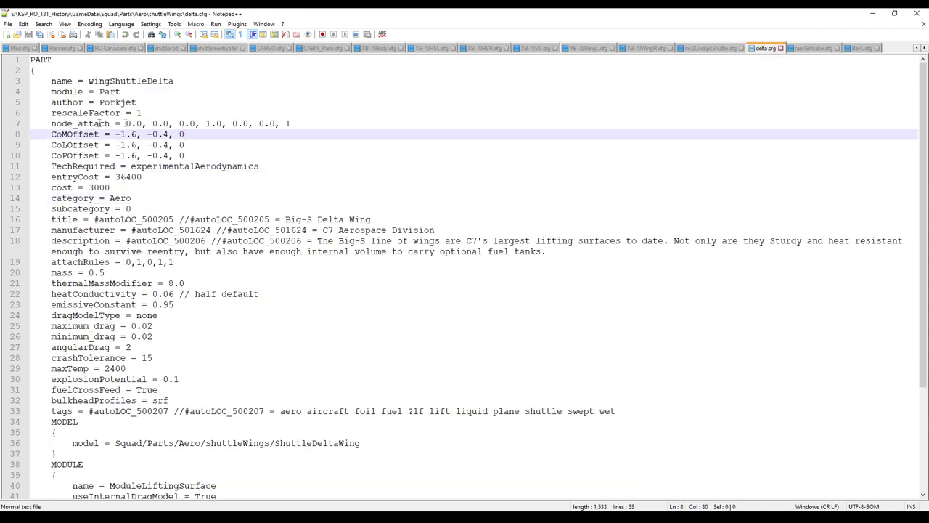
{"action": "left_click_drag", "start_coordinate": [42, 135], "coordinate": [210, 156]}
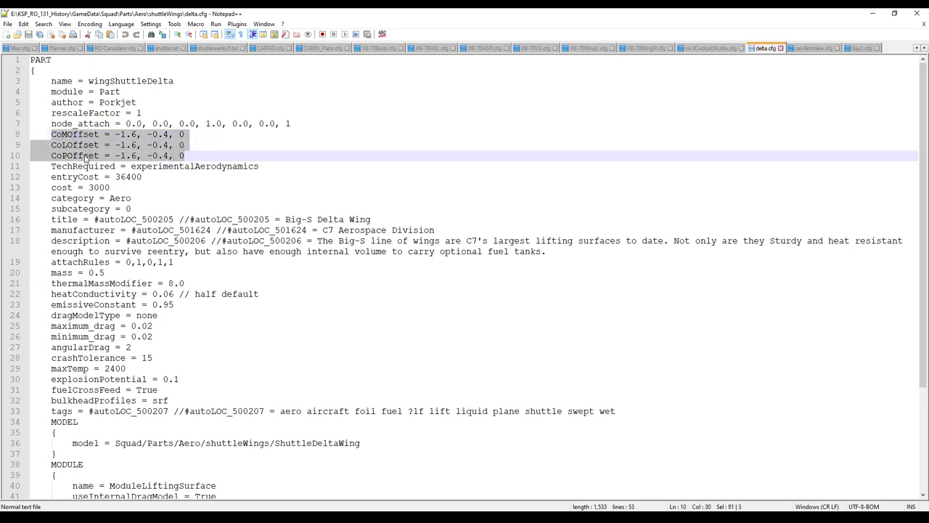
{"action": "left_click", "coordinate": [114, 198]}
{"action": "scroll", "coordinate": [123, 197], "scroll_direction": "down", "scroll_amount": 2}
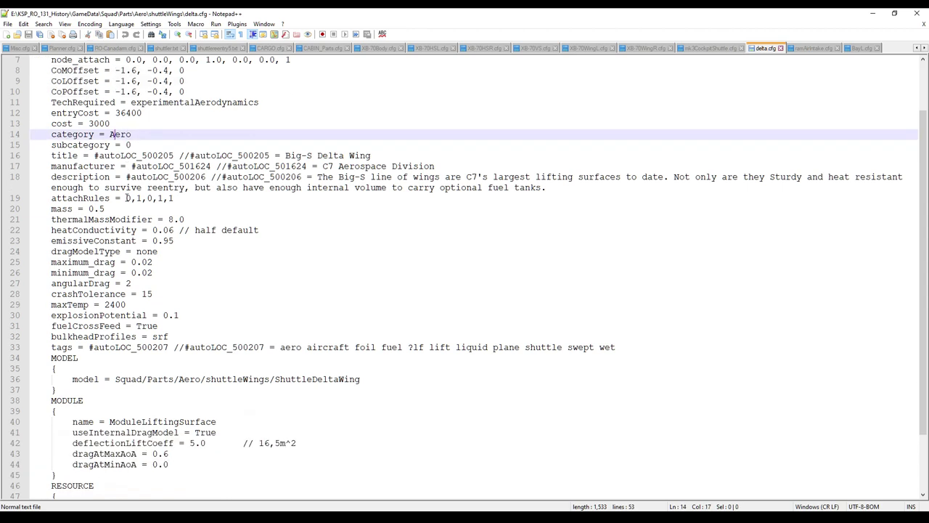
- Bring up XB-70Body.cfg, switch to Blender, and examine the whole XB-70 model from the side and from above
{"action": "left_click", "coordinate": [377, 48]}
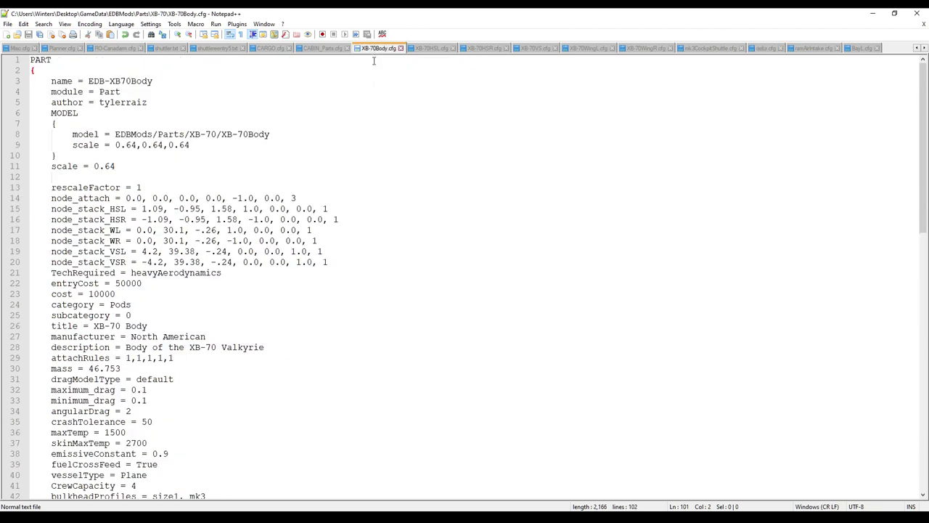
{"action": "left_click", "coordinate": [666, 515]}
{"action": "middle_click_drag", "start_coordinate": [363, 363], "coordinate": [218, 254]}
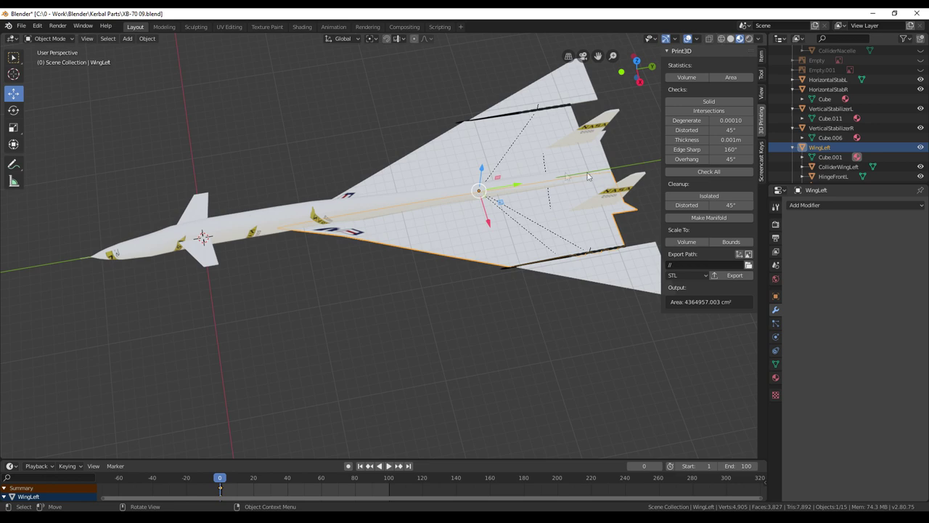
{"action": "middle_click_drag", "start_coordinate": [476, 187], "coordinate": [458, 190]}
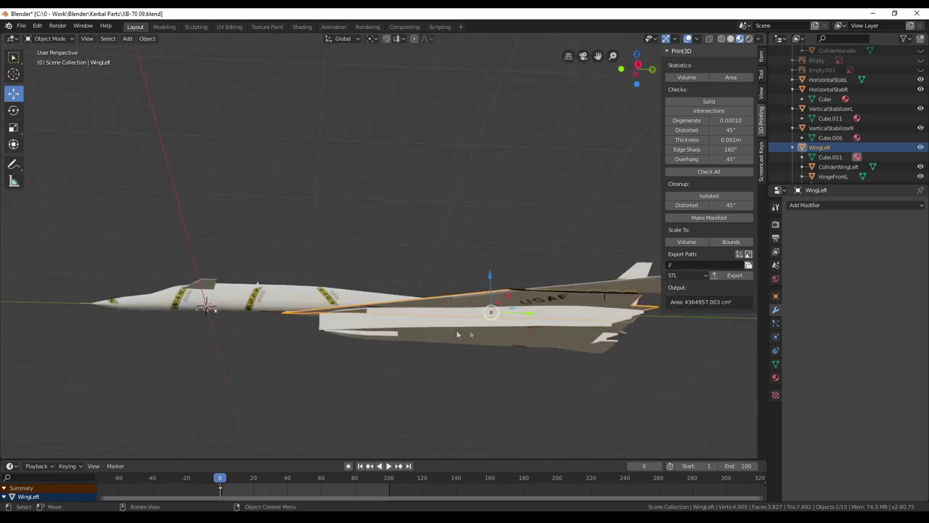
{"action": "middle_click_drag", "start_coordinate": [411, 327], "coordinate": [539, 401]}
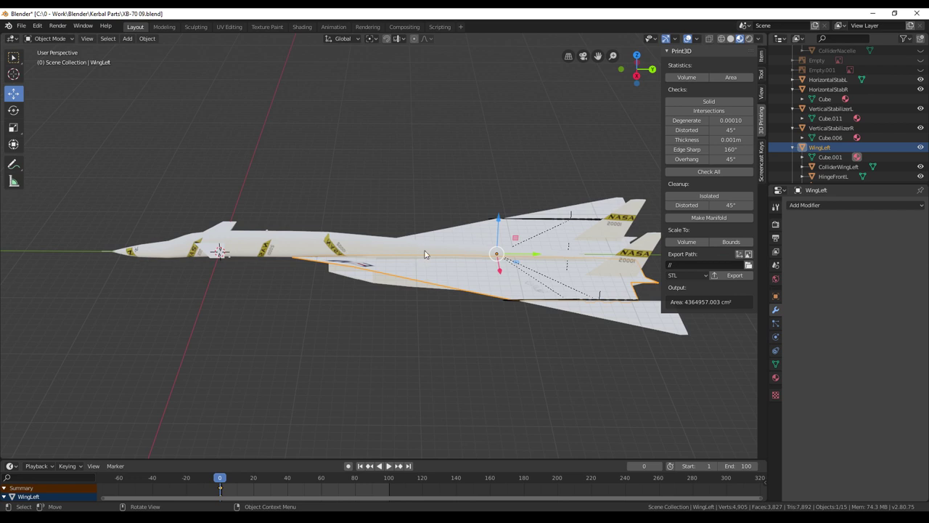
{"action": "middle_click_drag", "start_coordinate": [425, 249], "coordinate": [400, 221]}
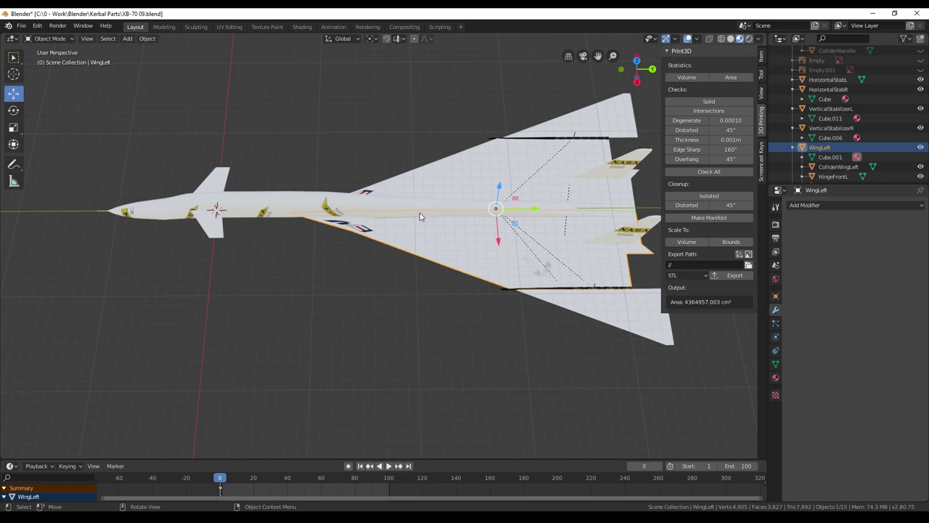
{"action": "key", "text": "KP_7"}
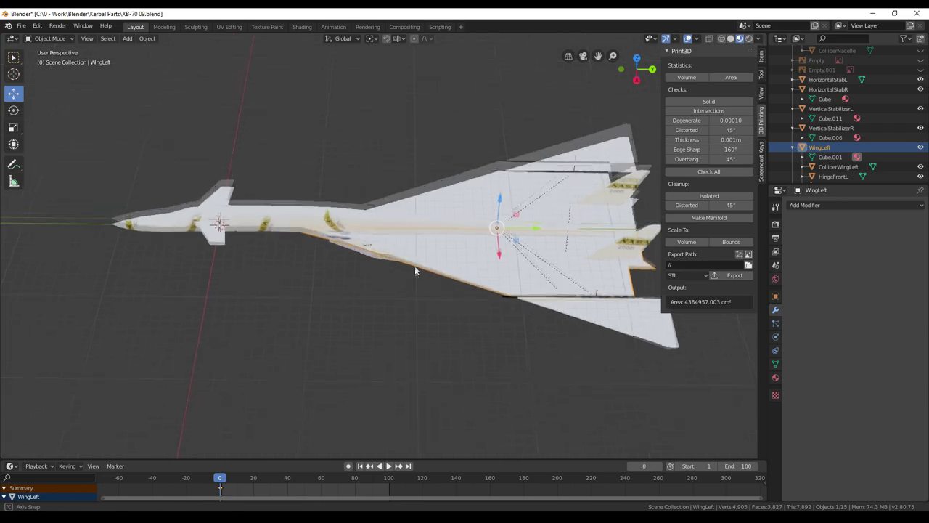
- Switch to Notepad++ and, in XB-70Body.cfg, fill the blank line below scale with CoMOffset = 0.0, -20, checking the axes in Unity
{"action": "key", "text": "alt+Tab"}
{"action": "left_click", "coordinate": [305, 209]}
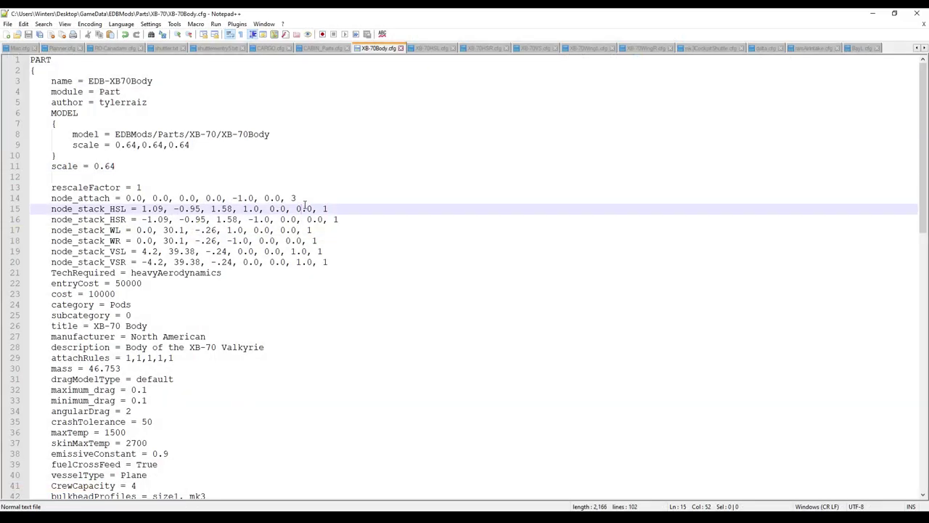
{"action": "left_click", "coordinate": [114, 176]}
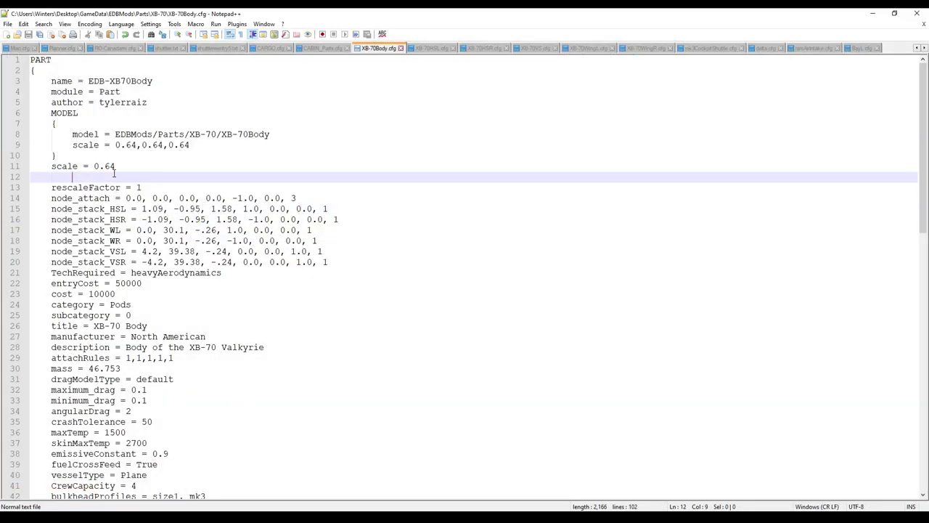
{"action": "key", "text": "BackSpace"}
{"action": "type", "text": "C"}
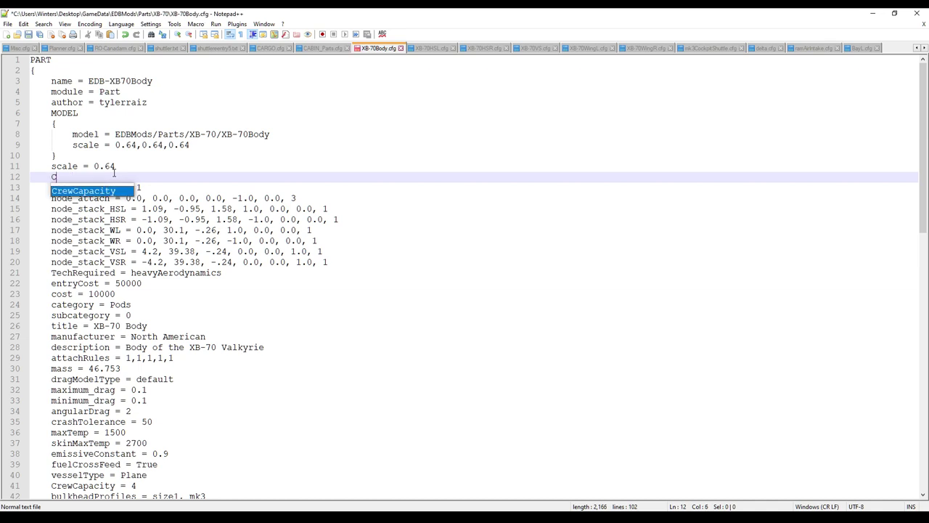
{"action": "type", "text": "oMOffset"}
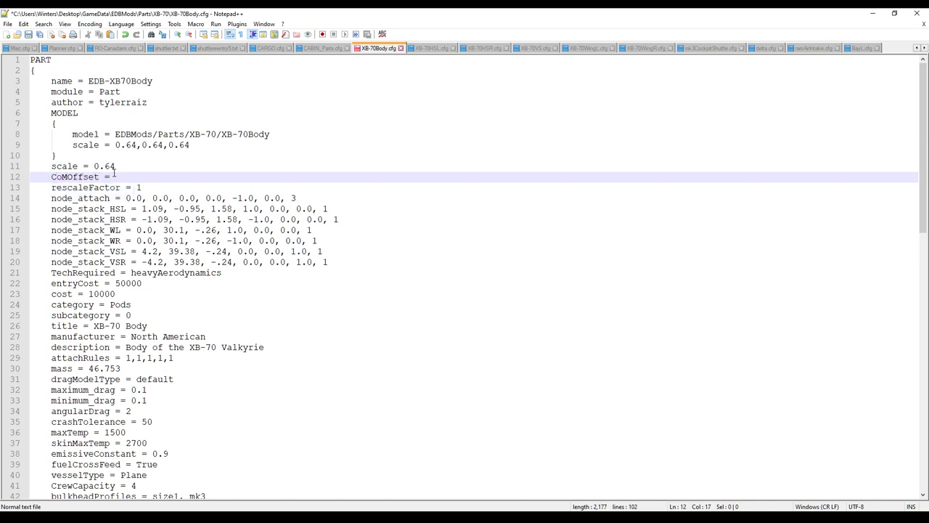
{"action": "type", "text": " = 0.0,"}
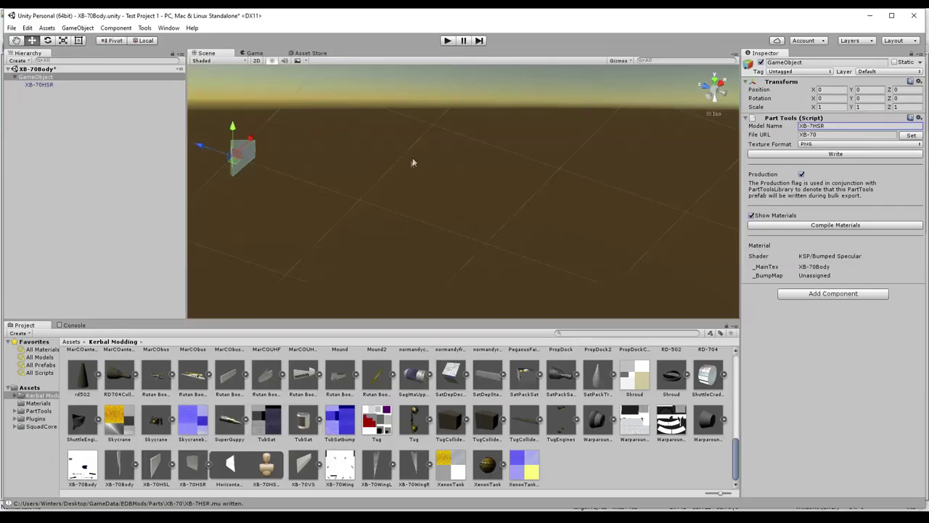
{"action": "mouse_move", "coordinate": [414, 162]}
{"action": "middle_mouse_down"}
{"action": "mouse_move", "coordinate": [342, 155]}
{"action": "mouse_move", "coordinate": [431, 177]}
{"action": "mouse_move", "coordinate": [411, 170]}
{"action": "middle_mouse_up"}
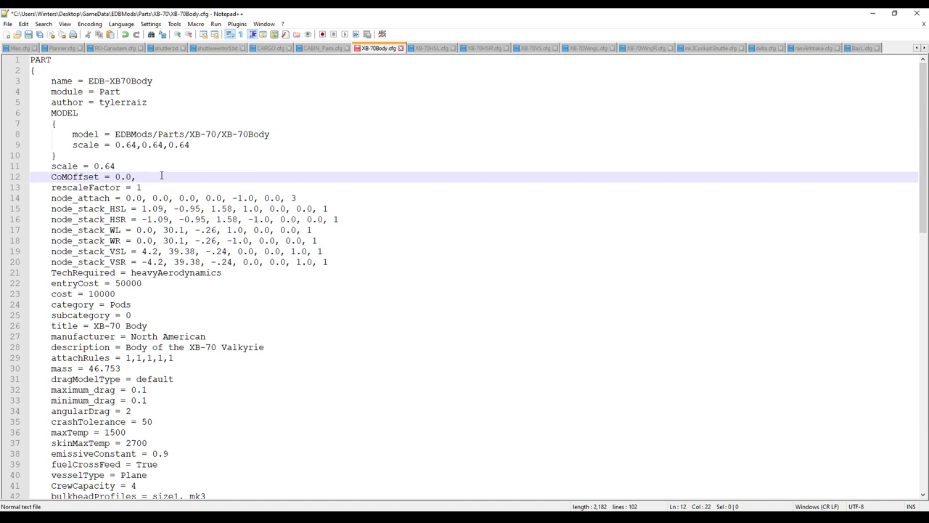
{"action": "type", "text": "20"}
- Make the second coordinate negative in the wing and vertical stabilizer nodes: -30.1 for WL and WR, -39.38 for VSL and VSR
{"action": "left_click", "coordinate": [178, 209]}
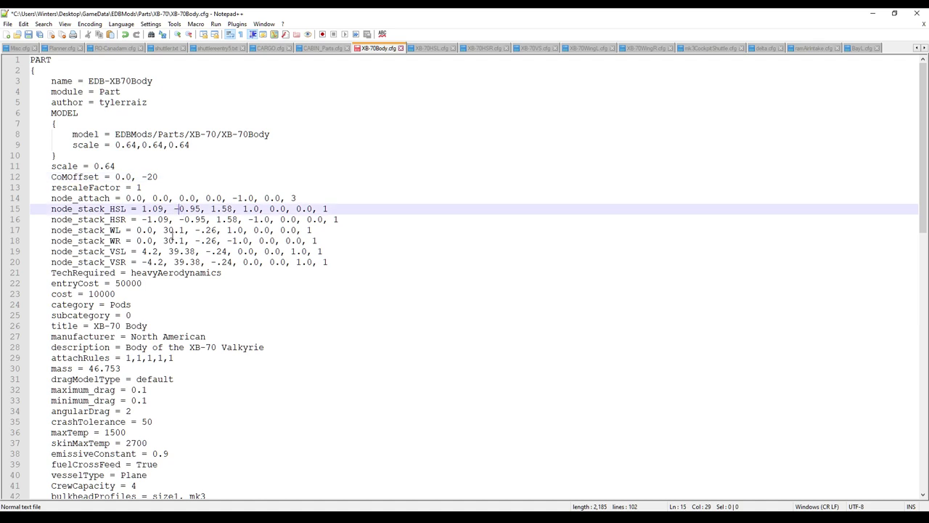
{"action": "left_click", "coordinate": [169, 231]}
{"action": "left_click", "coordinate": [169, 241]}
{"action": "left_click", "coordinate": [164, 230]}
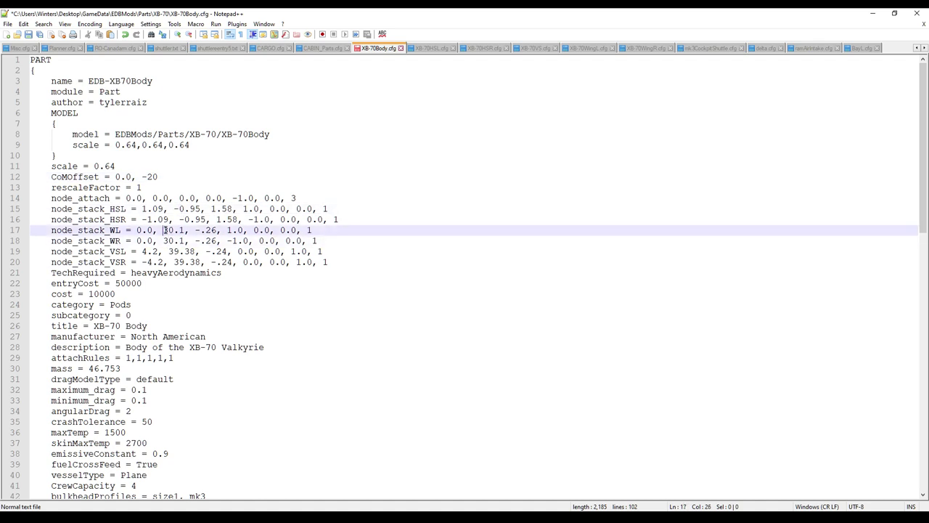
{"action": "type", "text": "-"}
{"action": "left_click", "coordinate": [163, 241]}
{"action": "type", "text": "-"}
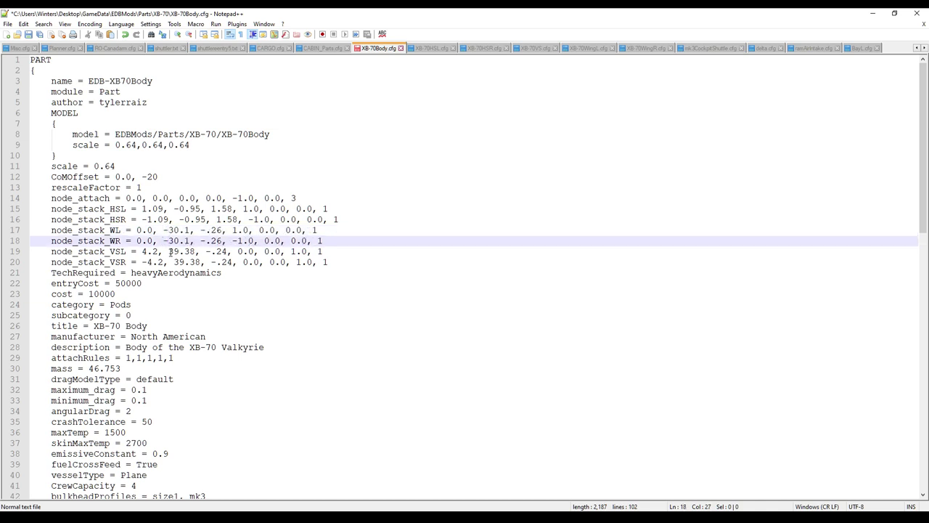
{"action": "left_click", "coordinate": [170, 252]}
{"action": "type", "text": "-"}
{"action": "left_click", "coordinate": [173, 262]}
{"action": "type", "text": "-"}
- Make the second coordinate of the node_stack_HSL and node_stack_HSR lines positive, 0.95
{"action": "left_click", "coordinate": [178, 209]}
{"action": "key", "text": "BackSpace"}
{"action": "left_click", "coordinate": [185, 219]}
{"action": "key", "text": "BackSpace"}
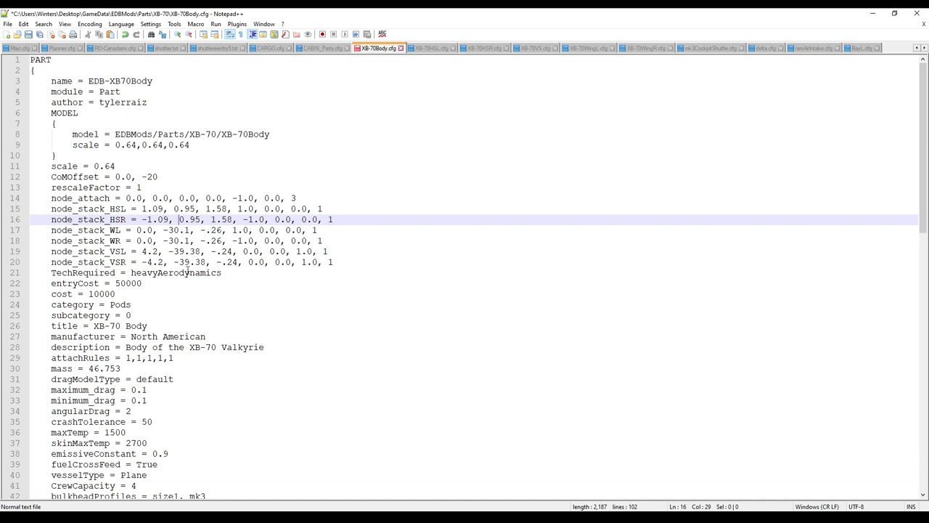
- Complete the CoMOffset line as 0.0, -20.0, 0.0 and save XB-70Body.cfg
{"action": "left_click", "coordinate": [160, 176]}
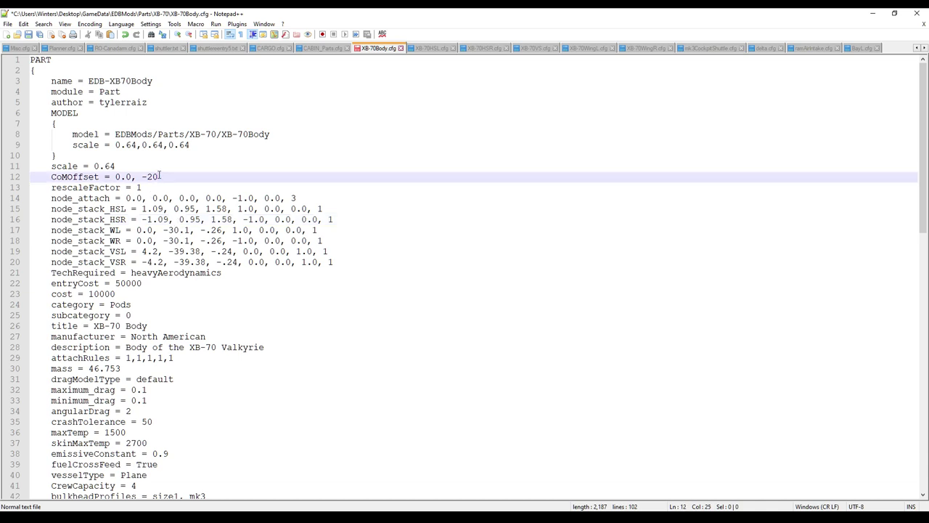
{"action": "type", "text": ".0, 0.0"}
{"action": "key", "text": "ctrl+s"}
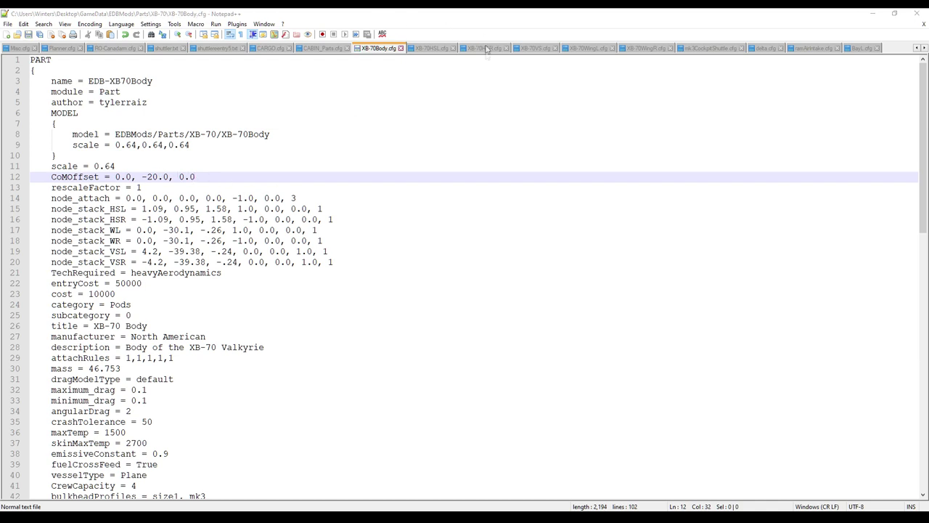
- Open XB-70HSL.cfg and look over its CoMOffset, CoLOffset and CoPOffset lines and its ModuleLiftingSurface block
{"action": "left_click", "coordinate": [432, 49]}
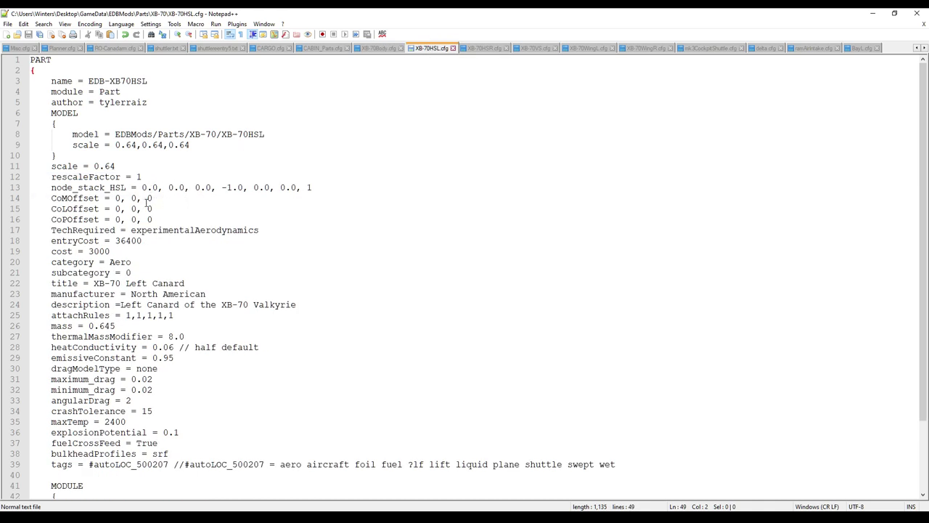
{"action": "left_click", "coordinate": [146, 200]}
{"action": "left_click", "coordinate": [127, 220]}
{"action": "left_click", "coordinate": [121, 209]}
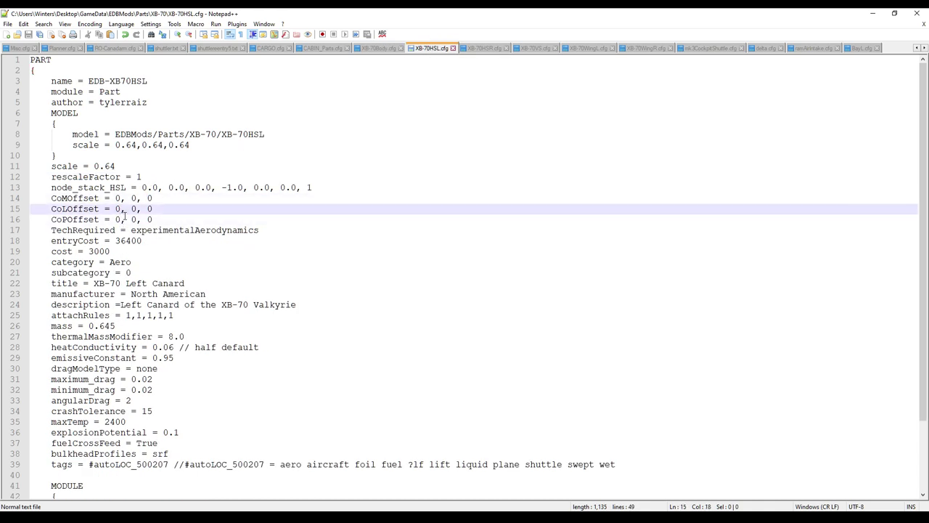
{"action": "left_click", "coordinate": [185, 229]}
{"action": "scroll", "coordinate": [221, 195], "scroll_direction": "down", "scroll_amount": 3}
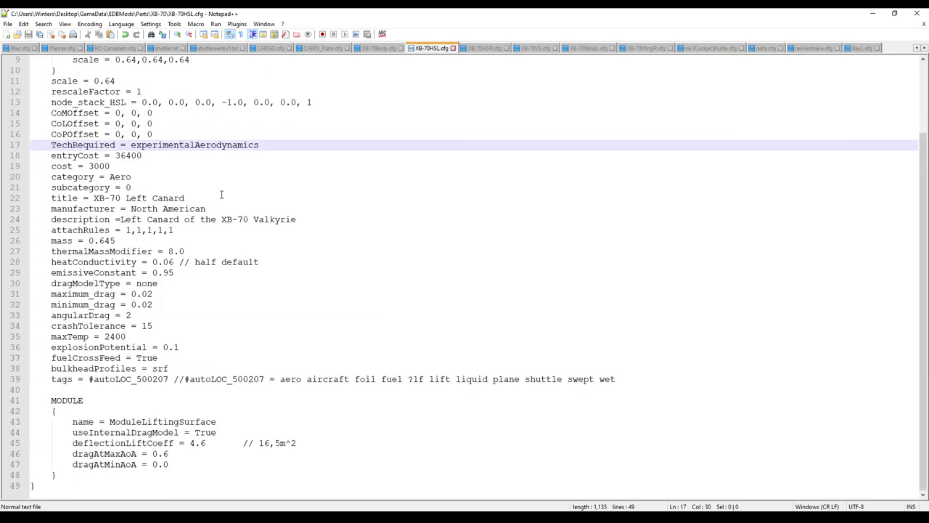
{"action": "left_click", "coordinate": [140, 433]}
- Open delta.cfg and highlight the deflectionLiftCoeff value and the wing area comment beside it in the ModuleLiftingSurface block
{"action": "left_click", "coordinate": [766, 48]}
{"action": "left_click", "coordinate": [312, 295]}
{"action": "scroll", "coordinate": [313, 297], "scroll_direction": "down", "scroll_amount": 2}
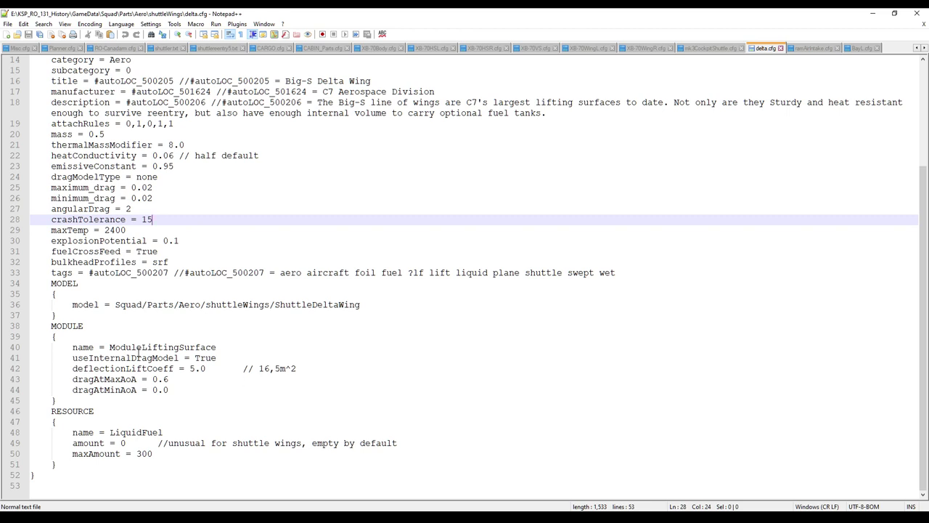
{"action": "left_click_drag", "start_coordinate": [304, 370], "coordinate": [264, 369]}
{"action": "left_click_drag", "start_coordinate": [206, 368], "coordinate": [188, 368]}
{"action": "left_click_drag", "start_coordinate": [303, 370], "coordinate": [259, 369]}
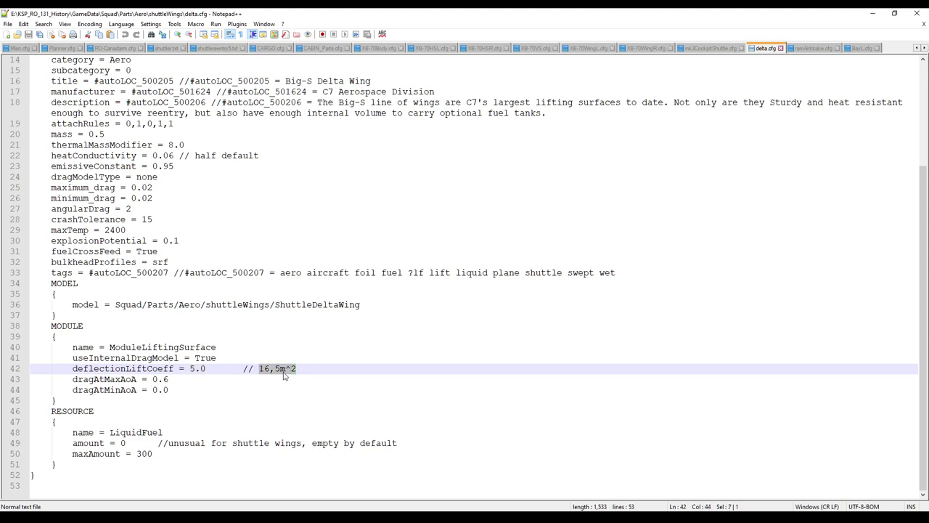
{"action": "left_click_drag", "start_coordinate": [207, 368], "coordinate": [184, 368]}
{"action": "left_click", "coordinate": [275, 369]}
- Switch to Blender and examine the left wing from above and below, along with its surface area in the Print3D output
{"action": "key", "text": "alt+Tab"}
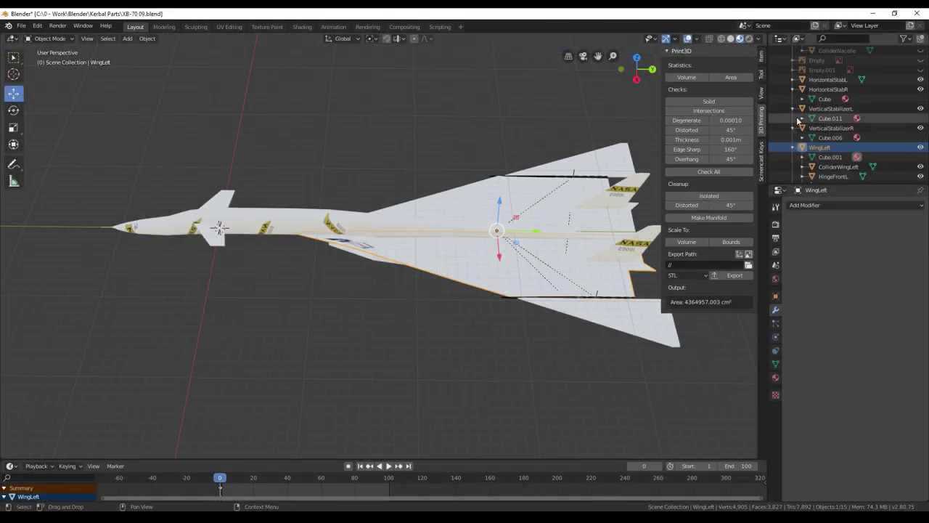
{"action": "scroll", "coordinate": [830, 97], "scroll_direction": "up", "scroll_amount": 2}
{"action": "scroll", "coordinate": [829, 97], "scroll_direction": "down", "scroll_amount": 4}
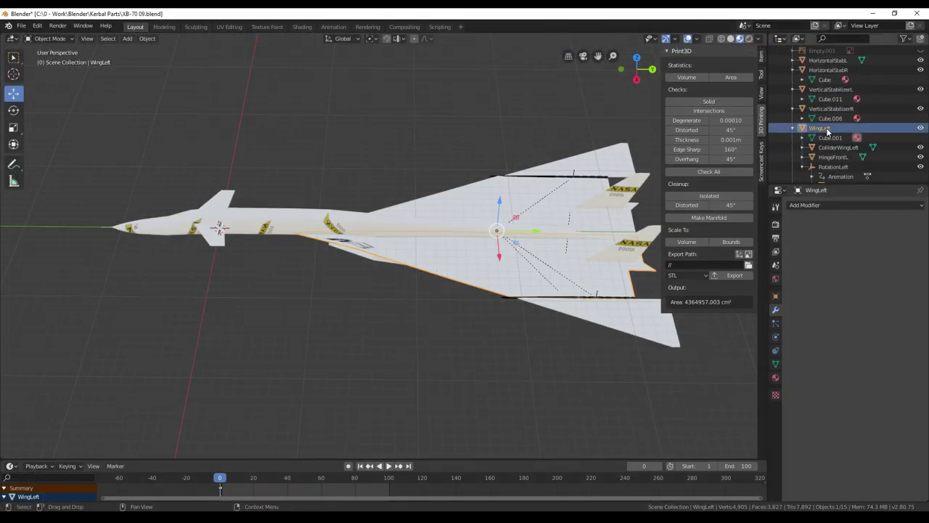
{"action": "middle_click_drag", "start_coordinate": [459, 132], "coordinate": [575, 135]}
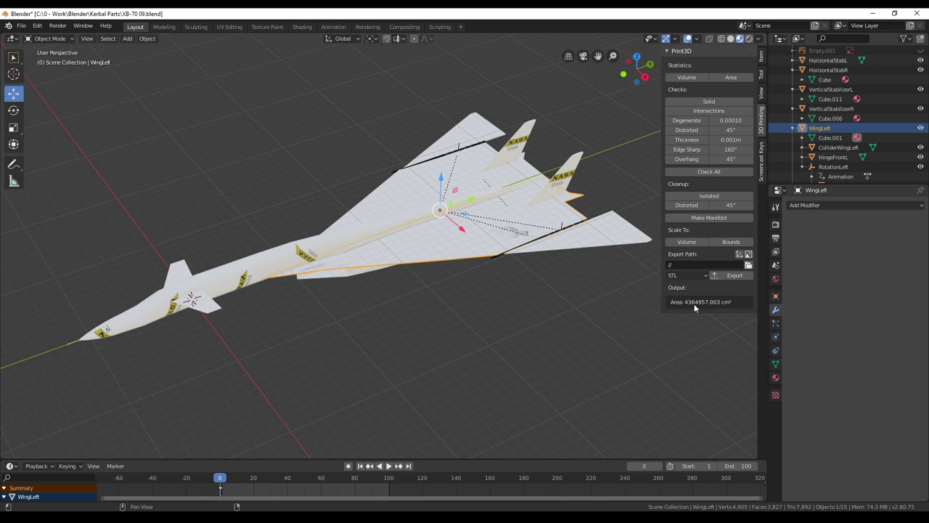
{"action": "middle_click_drag", "start_coordinate": [694, 303], "coordinate": [447, 314]}
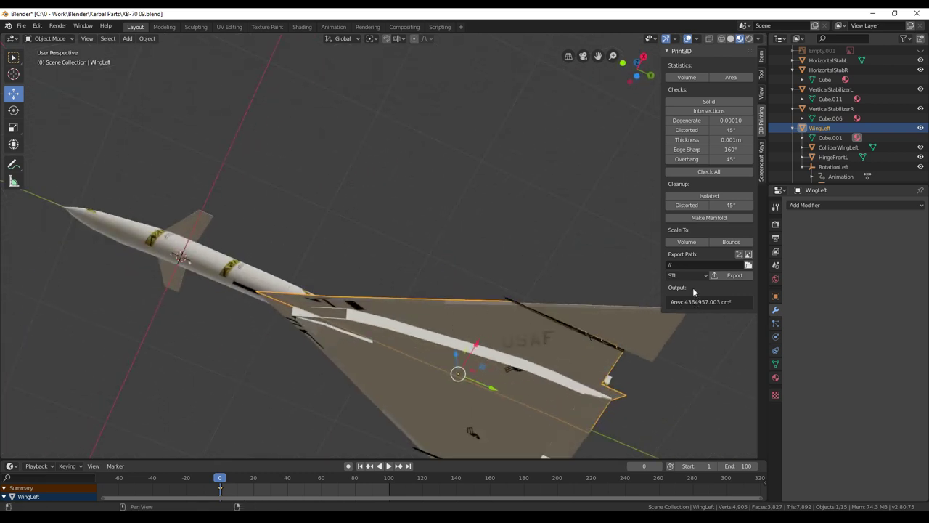
{"action": "middle_click_drag", "start_coordinate": [453, 201], "coordinate": [457, 275]}
{"action": "middle_click_drag", "start_coordinate": [578, 230], "coordinate": [573, 241]}
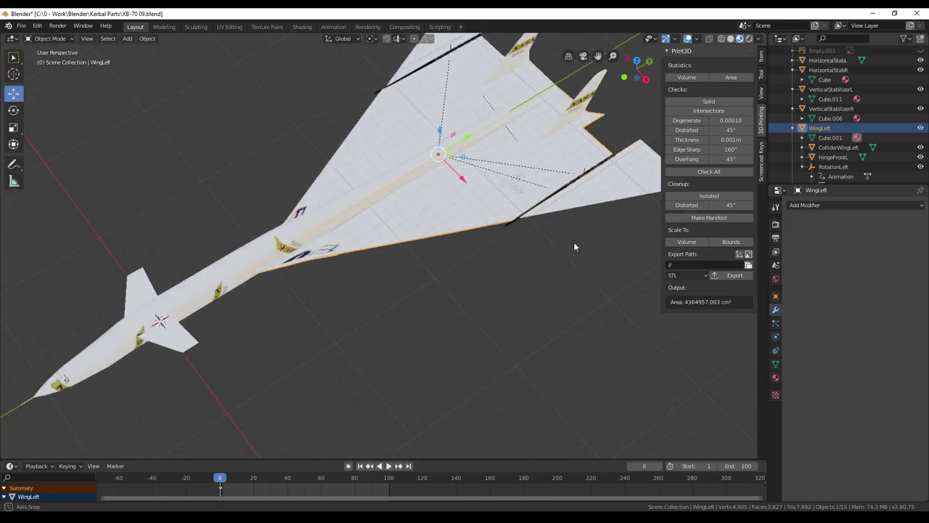
{"action": "scroll", "coordinate": [829, 115], "scroll_direction": "up", "scroll_amount": 4}
{"action": "scroll", "coordinate": [829, 78], "scroll_direction": "up", "scroll_amount": 3}
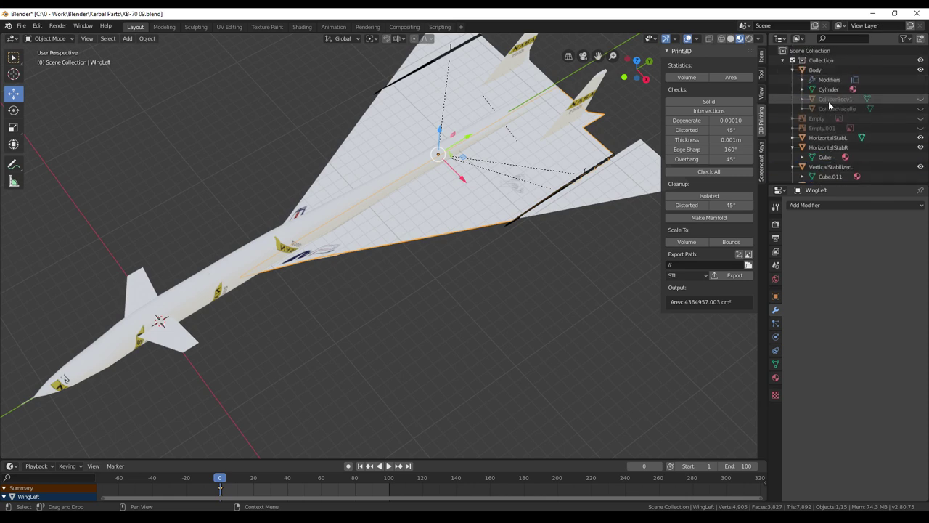
{"action": "middle_click_drag", "start_coordinate": [442, 410], "coordinate": [430, 378]}
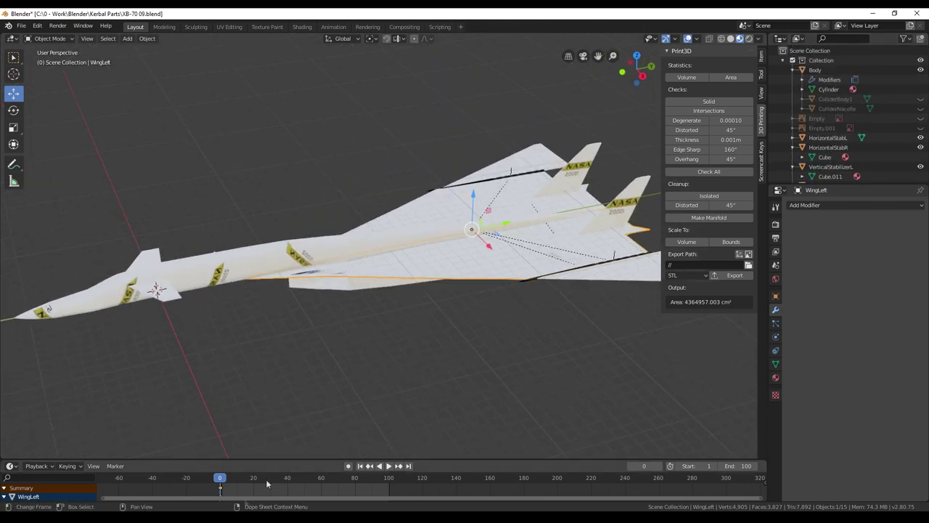
- Switch to Notepad++ and compare the deflectionLiftCoeff line in XB-70WingL.cfg with the one in delta.cfg
{"action": "key", "text": "alt+Tab"}
{"action": "left_click", "coordinate": [280, 335]}
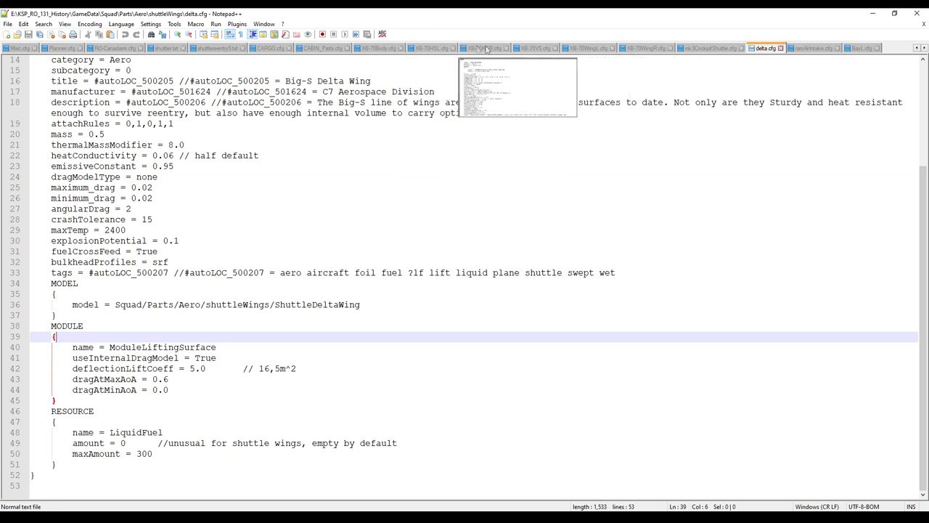
{"action": "left_click", "coordinate": [588, 48]}
{"action": "scroll", "coordinate": [220, 341], "scroll_direction": "down", "scroll_amount": 6}
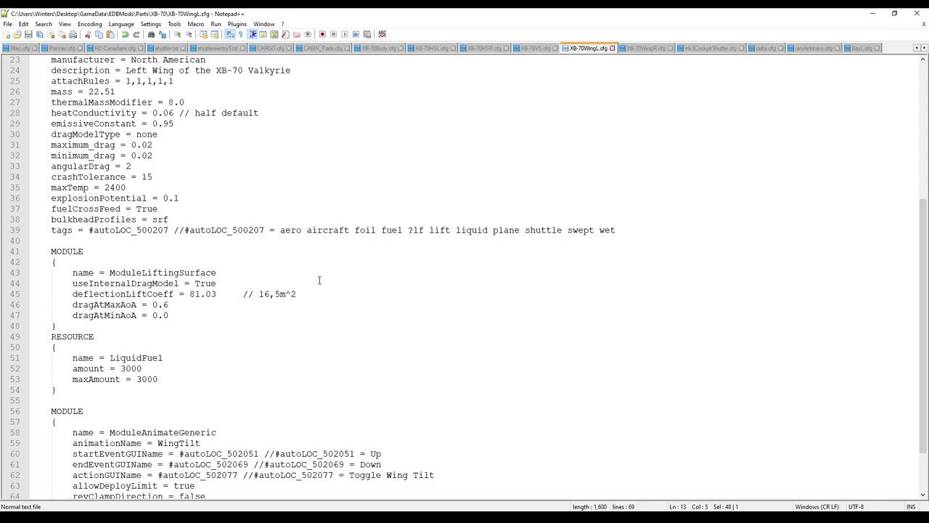
{"action": "left_click_drag", "start_coordinate": [275, 294], "coordinate": [306, 294]}
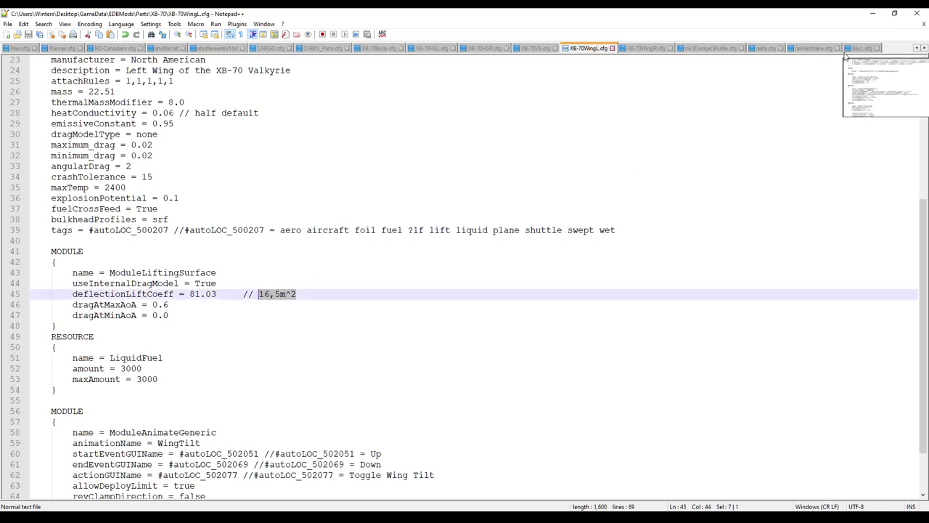
{"action": "left_click", "coordinate": [767, 48]}
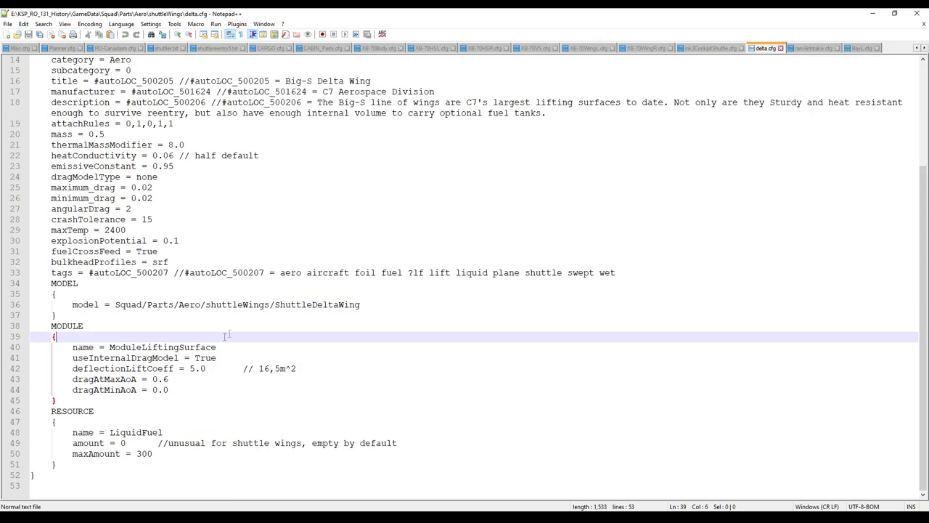
{"action": "left_click_drag", "start_coordinate": [190, 368], "coordinate": [205, 368]}
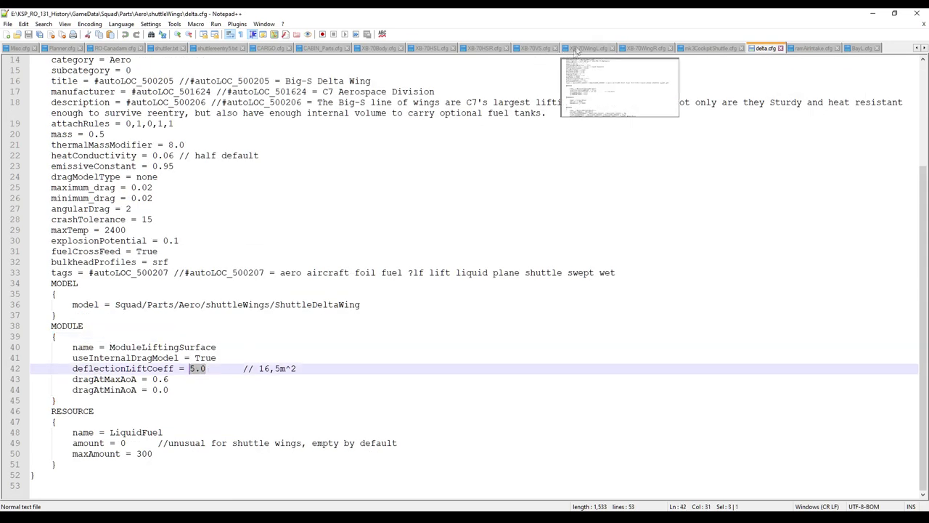
{"action": "left_click", "coordinate": [578, 50]}
{"action": "left_click", "coordinate": [207, 294]}
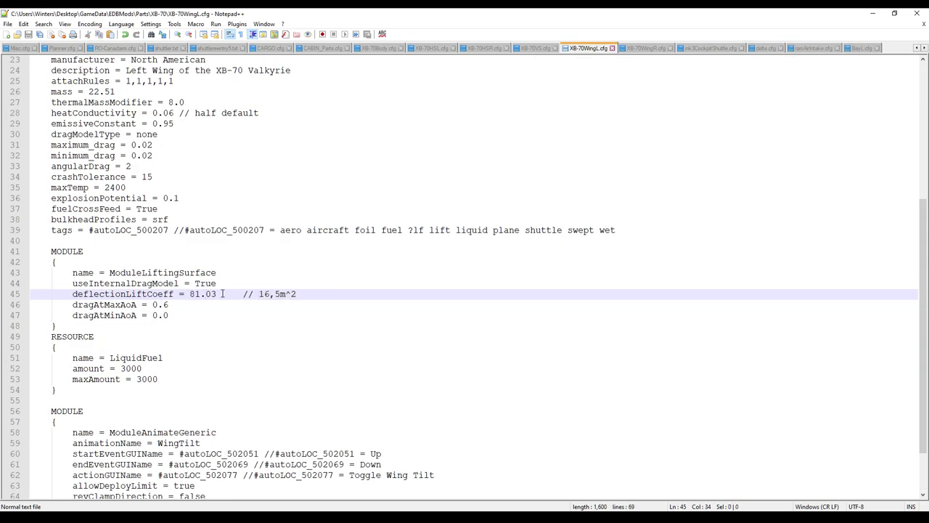
- Highlight the whole ModuleAnimateGeneric block with the WingTilt animation at the end of XB-70WingL.cfg
{"action": "left_click", "coordinate": [228, 327]}
{"action": "scroll", "coordinate": [227, 329], "scroll_direction": "down", "scroll_amount": 2}
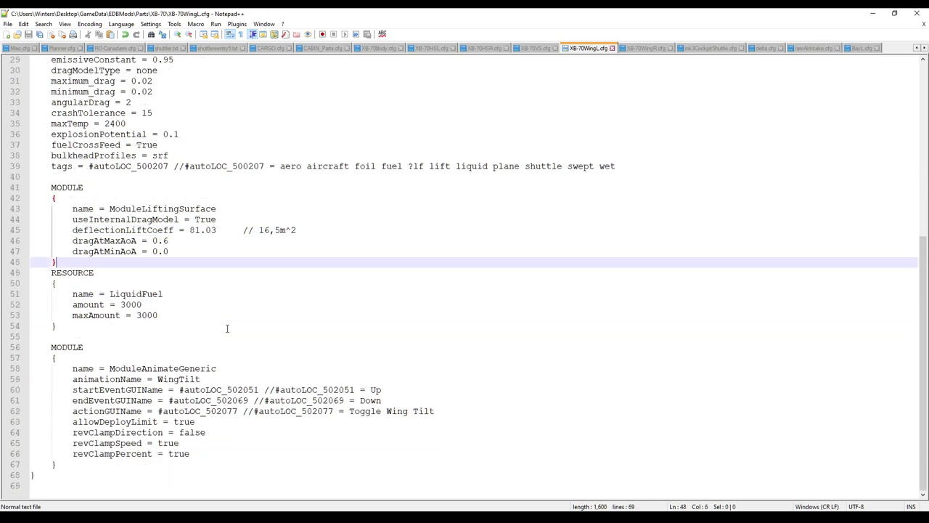
{"action": "left_click_drag", "start_coordinate": [50, 347], "coordinate": [111, 465]}
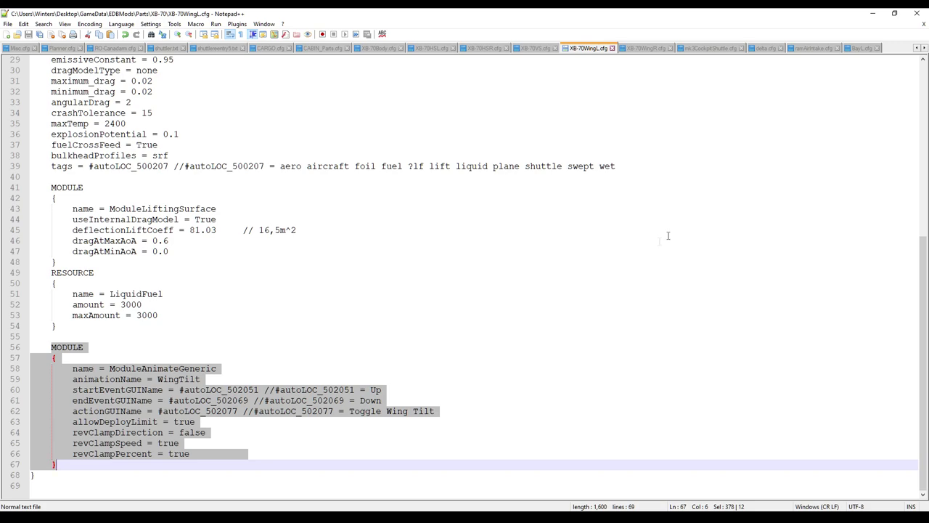
- Open the stock BayL.cfg and check its part name and the ModuleAnimateGeneric block with the Mk2BayL animation
{"action": "left_click", "coordinate": [862, 48]}
{"action": "left_click", "coordinate": [543, 220]}
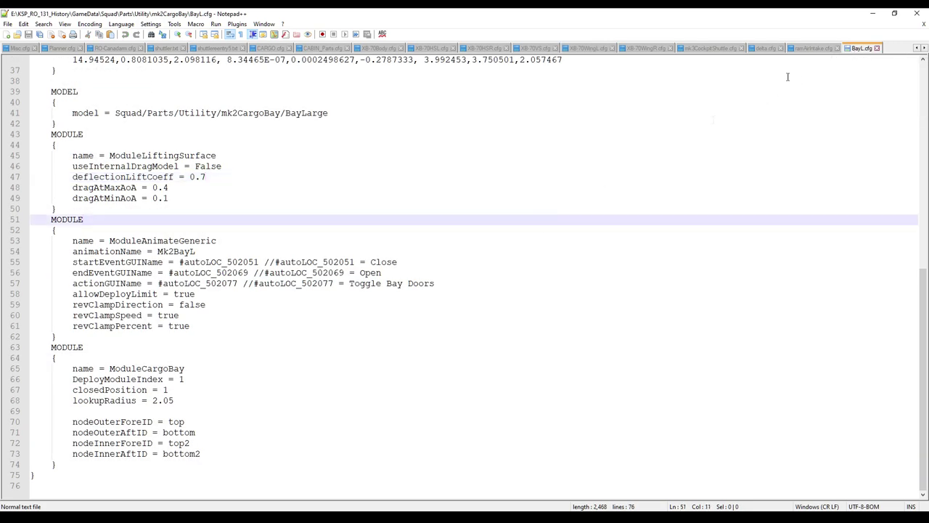
{"action": "scroll", "coordinate": [519, 264], "scroll_direction": "up", "scroll_amount": 12}
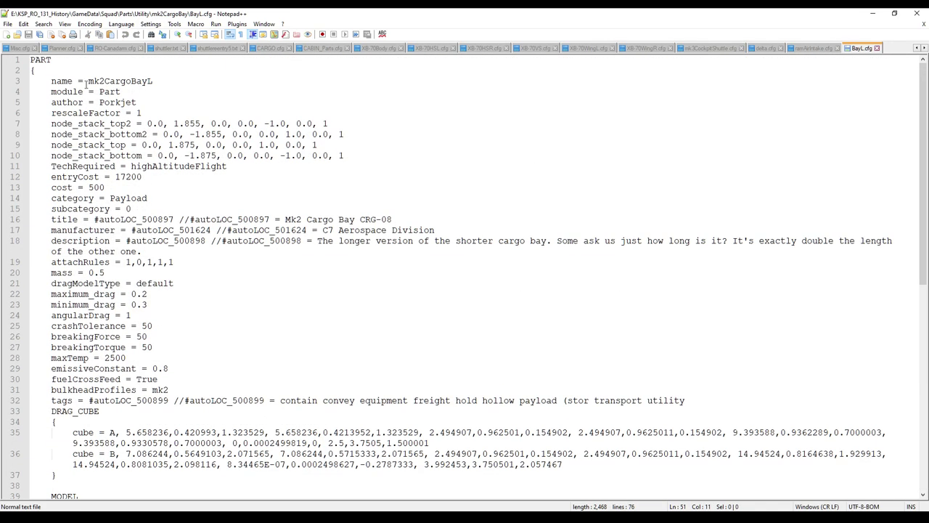
{"action": "scroll", "coordinate": [149, 123], "scroll_direction": "down", "scroll_amount": 12}
{"action": "left_click", "coordinate": [198, 261]}
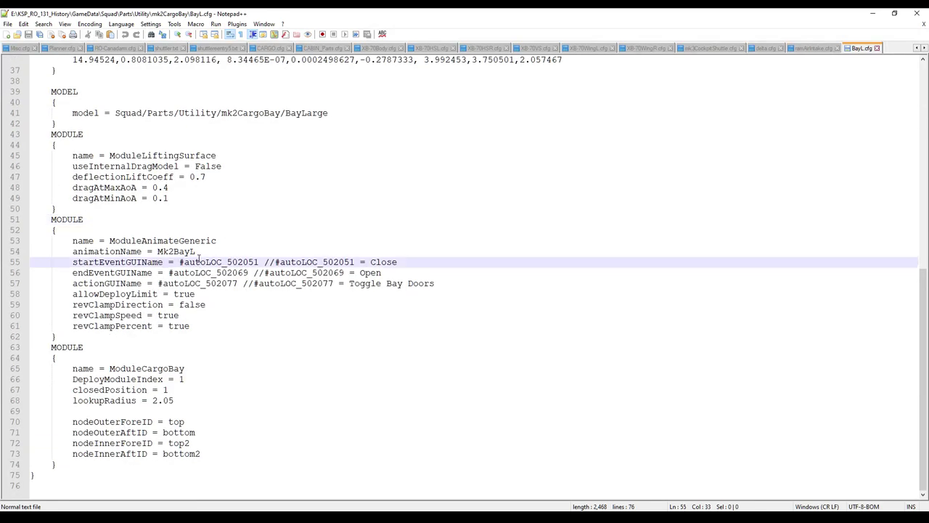
- Highlight BayL.cfg's ModuleAnimateGeneric block and compare it with the animationName = WingTilt line in XB-70WingL.cfg
{"action": "left_click_drag", "start_coordinate": [53, 218], "coordinate": [95, 336]}
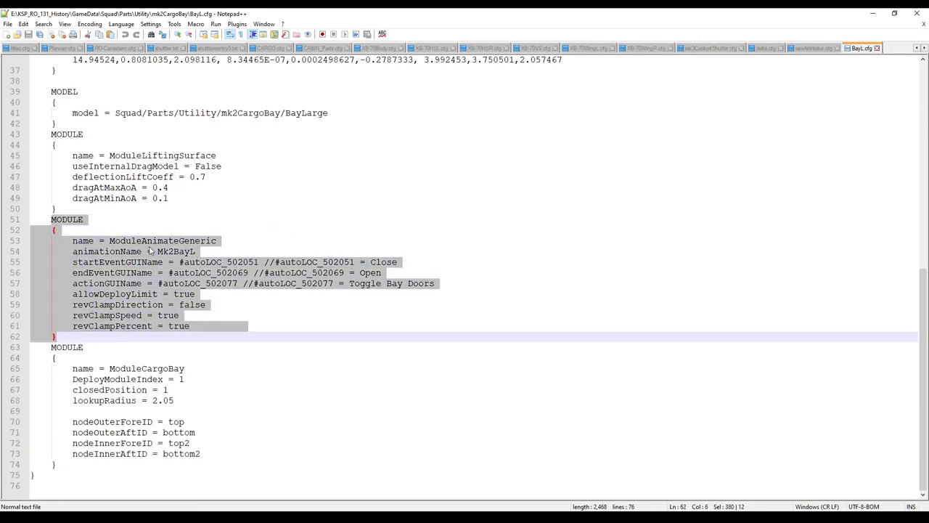
{"action": "left_click", "coordinate": [222, 283]}
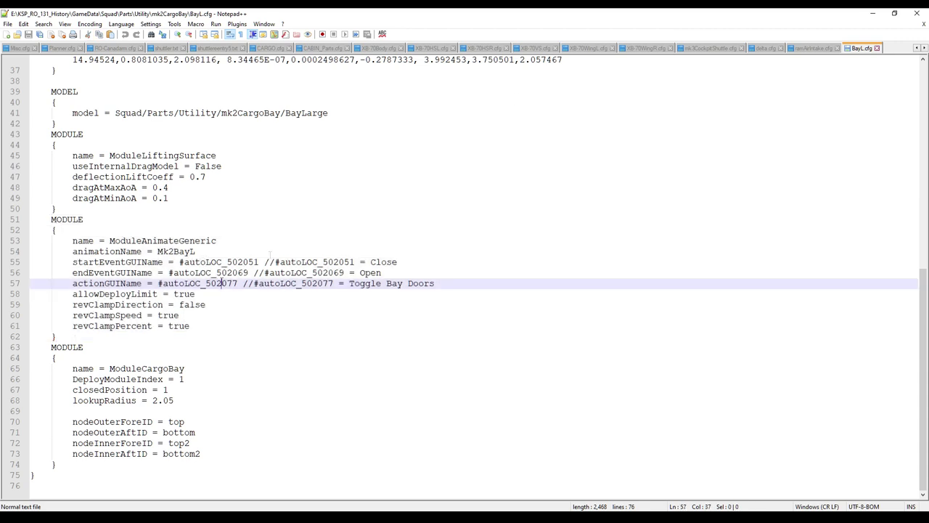
{"action": "left_click", "coordinate": [590, 48]}
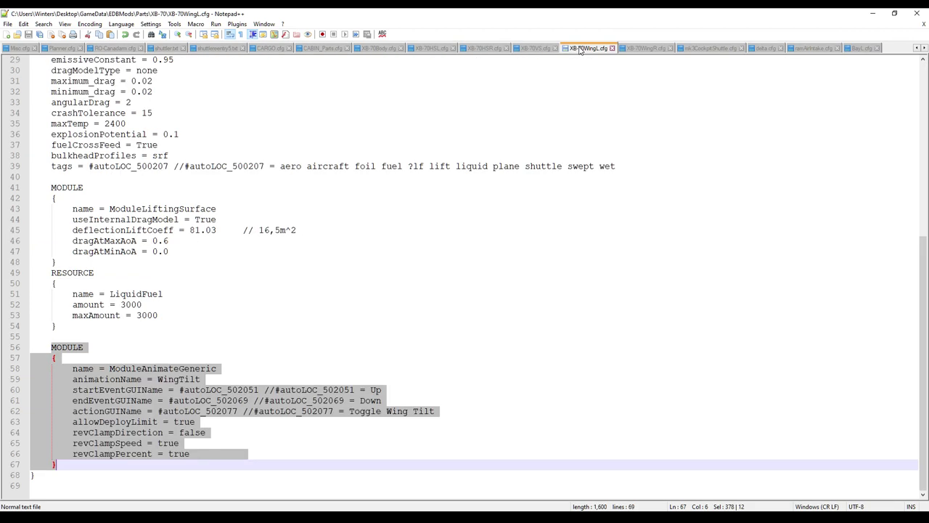
{"action": "left_click", "coordinate": [248, 379]}
{"action": "left_click_drag", "start_coordinate": [72, 379], "coordinate": [193, 379]}
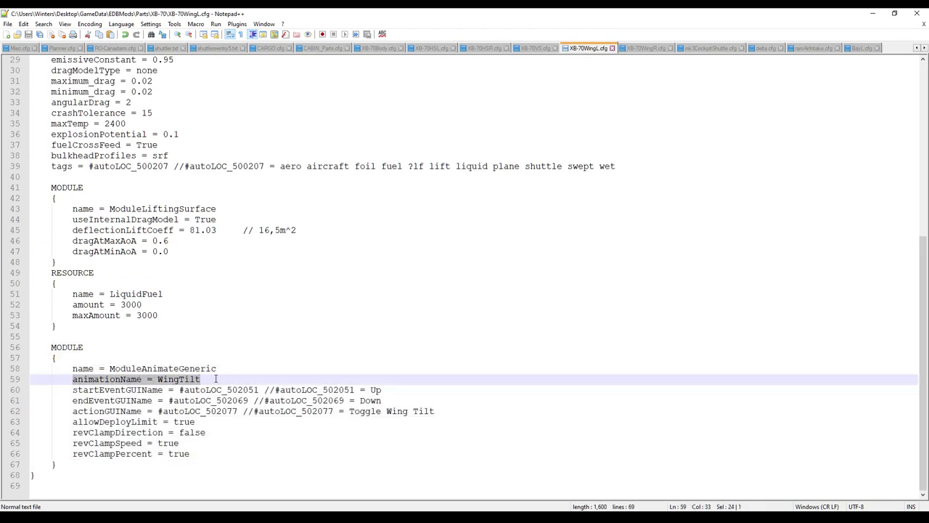
{"action": "left_click", "coordinate": [216, 379]}
- Go through the Up, Down and Toggle Wing Tilt labels and the revClamp lines of XB-70WingL.cfg's animation module
{"action": "left_click", "coordinate": [390, 393]}
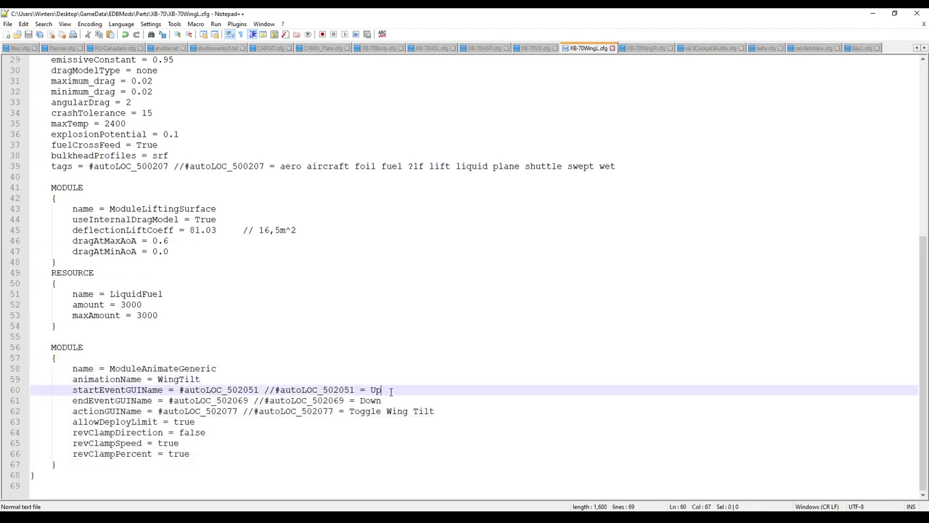
{"action": "left_click", "coordinate": [390, 402]}
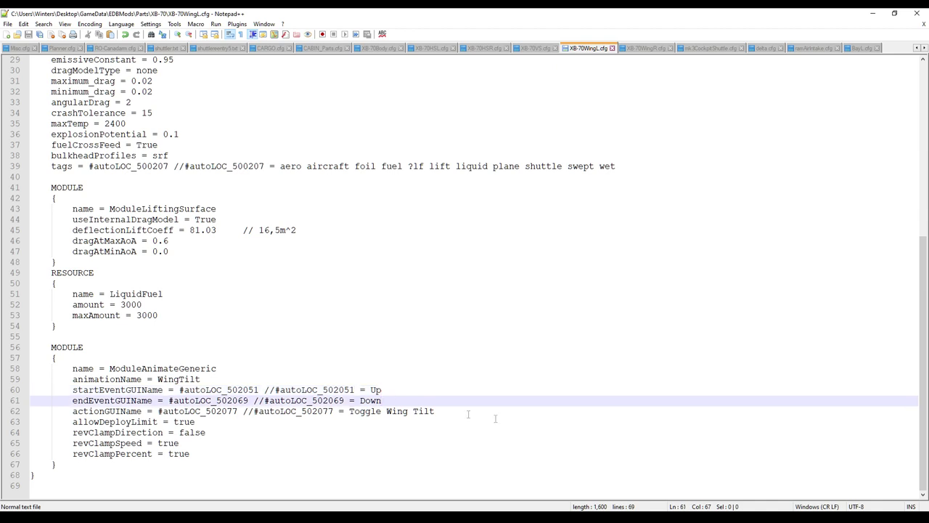
{"action": "left_click", "coordinate": [483, 419]}
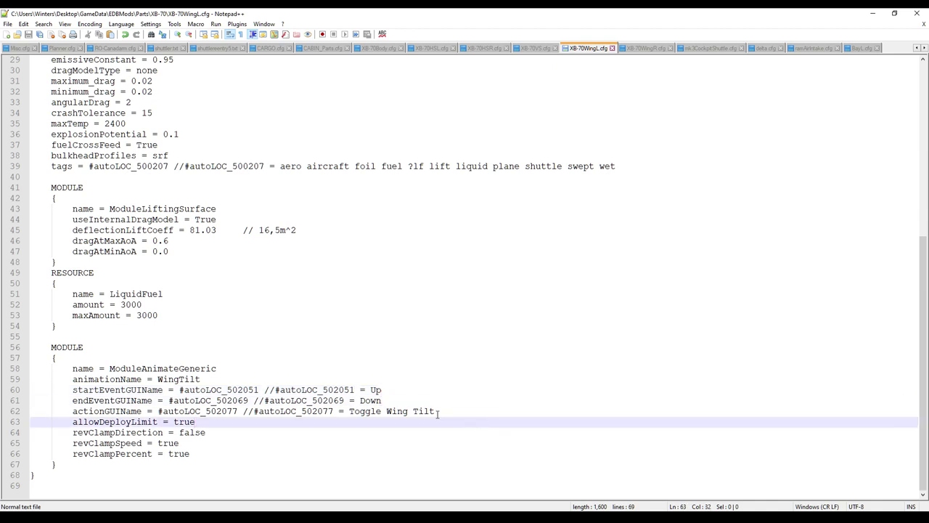
{"action": "left_click", "coordinate": [439, 412]}
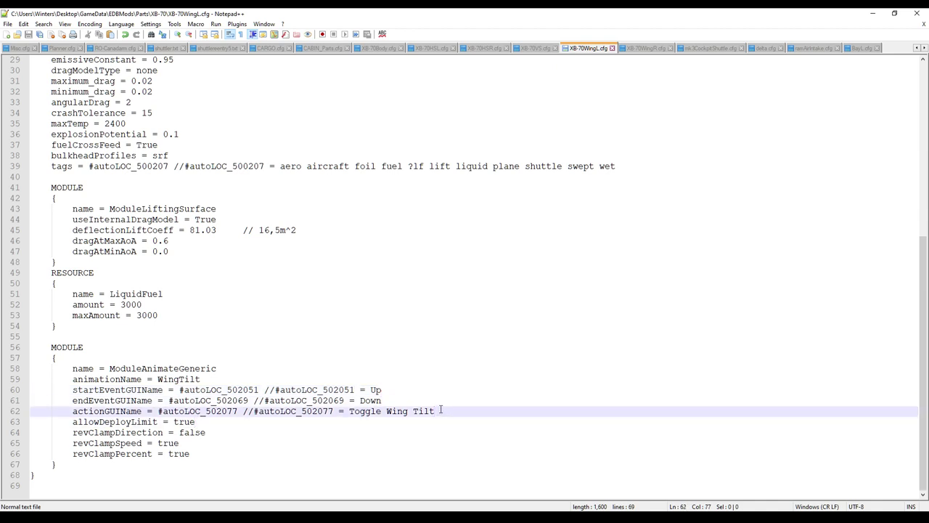
{"action": "left_click", "coordinate": [196, 433]}
{"action": "left_click", "coordinate": [195, 446]}
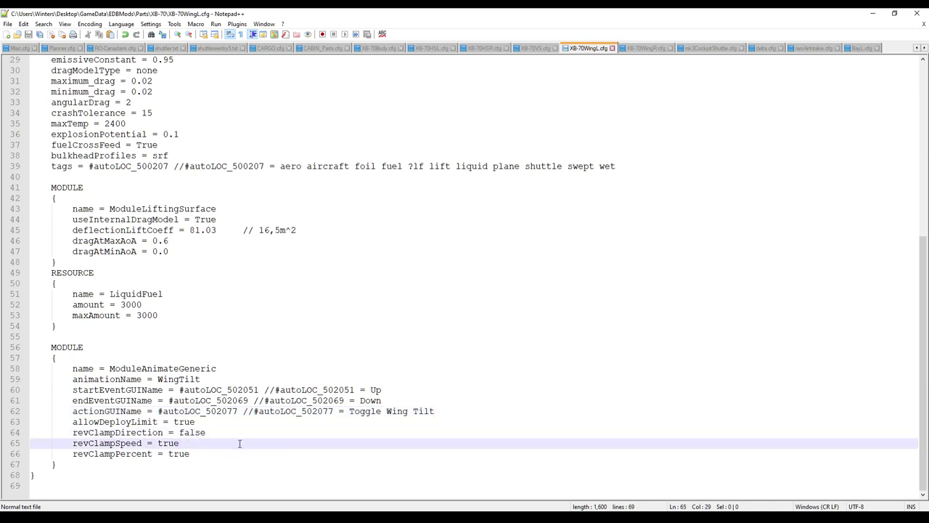
{"action": "left_click", "coordinate": [210, 454]}
{"action": "left_click", "coordinate": [228, 334]}
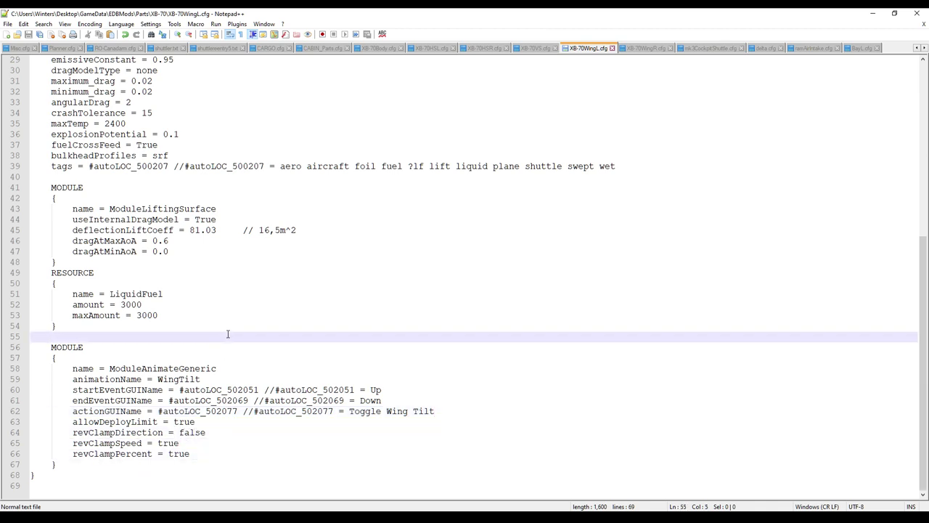
- Compare the node_stack_WR direction value in XB-70WingR.cfg with the node_stack_WL line in XB-70WingL.cfg
{"action": "scroll", "coordinate": [247, 329], "scroll_direction": "up", "scroll_amount": 4}
{"action": "scroll", "coordinate": [442, 266], "scroll_direction": "down", "scroll_amount": 4}
{"action": "scroll", "coordinate": [467, 235], "scroll_direction": "up", "scroll_amount": 9}
{"action": "left_click", "coordinate": [629, 48]}
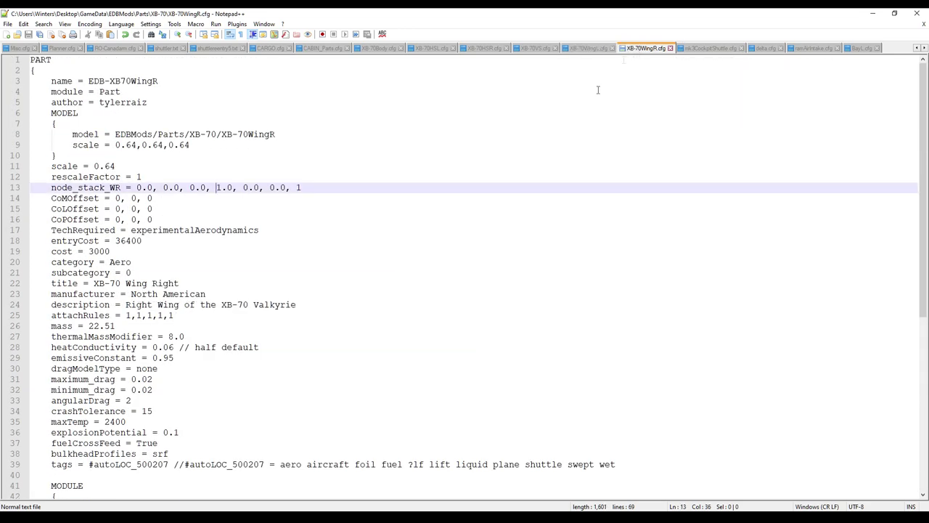
{"action": "left_click", "coordinate": [399, 281]}
{"action": "scroll", "coordinate": [398, 281], "scroll_direction": "down", "scroll_amount": 3}
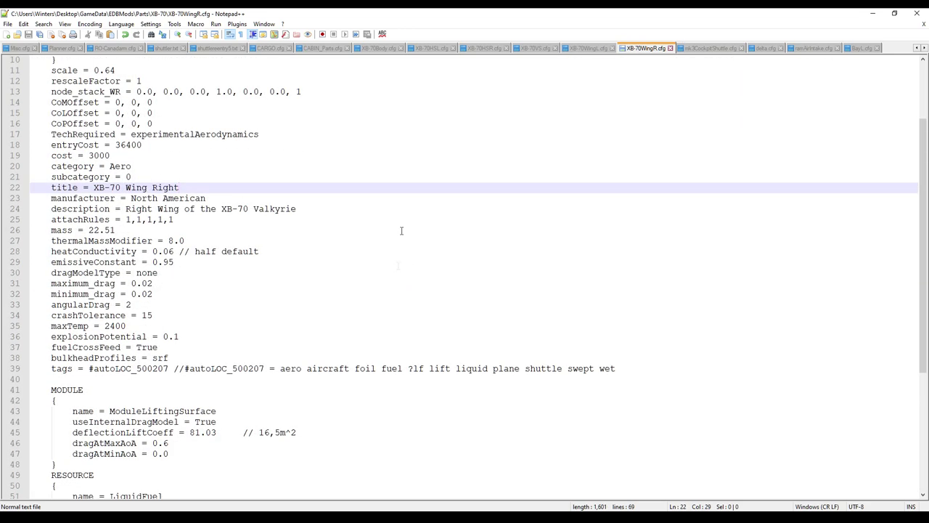
{"action": "left_click_drag", "start_coordinate": [221, 92], "coordinate": [218, 92]}
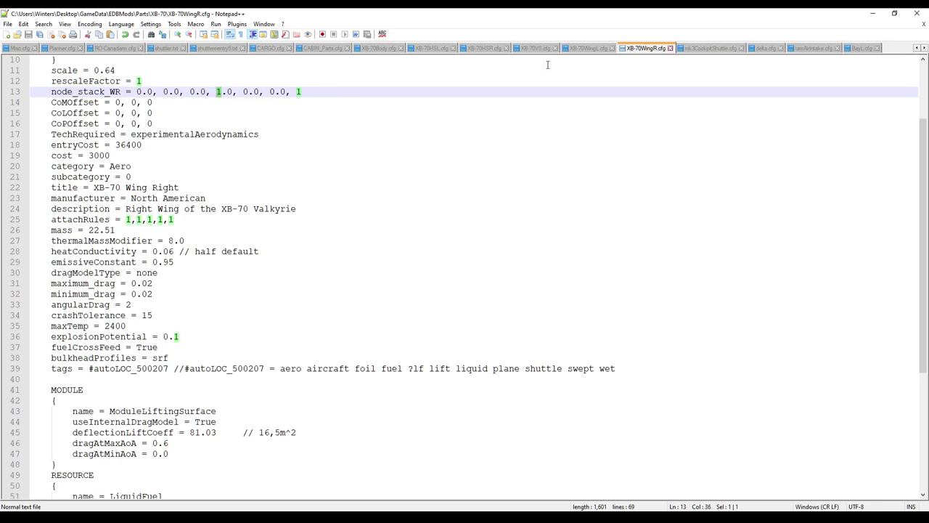
{"action": "left_click", "coordinate": [573, 50]}
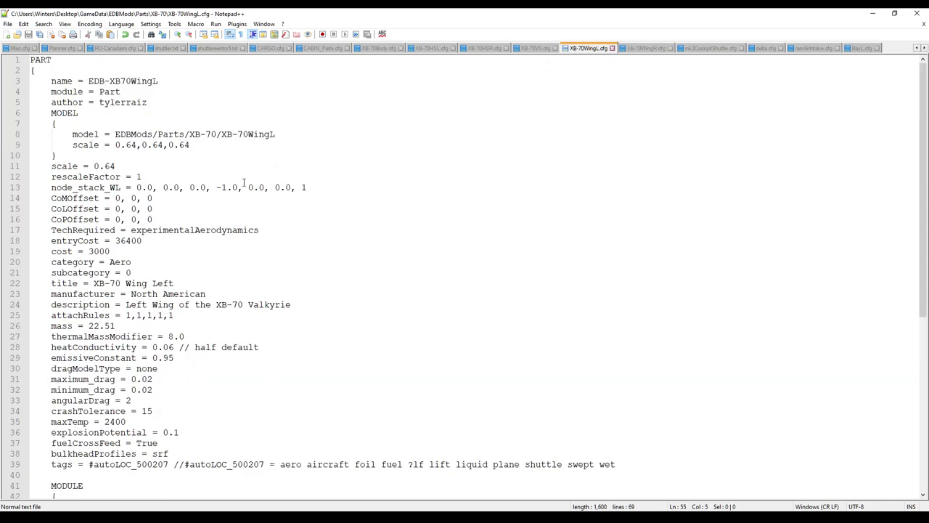
- Review the canard configs XB-70HSR.cfg and XB-70HSL.cfg, including their node_stack lines
{"action": "left_click", "coordinate": [484, 48]}
{"action": "scroll", "coordinate": [408, 217], "scroll_direction": "up", "scroll_amount": 4}
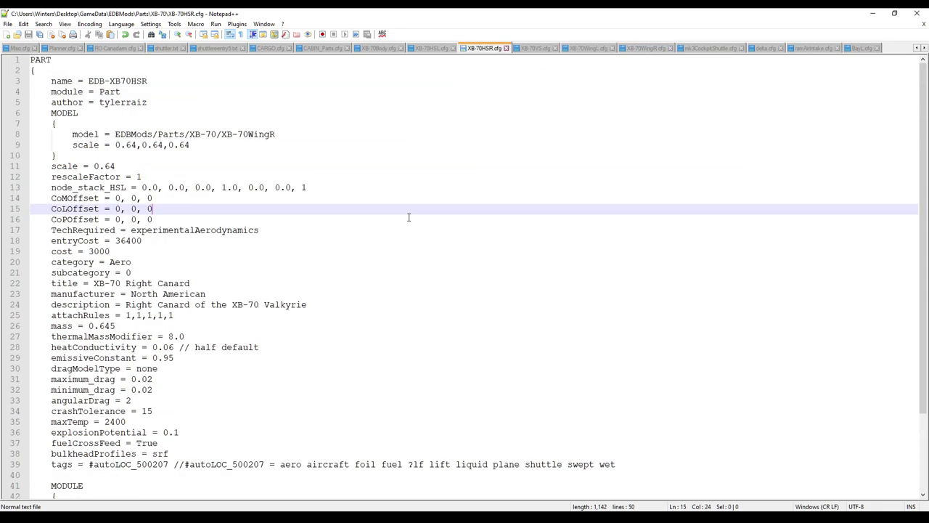
{"action": "left_click", "coordinate": [432, 48]}
{"action": "left_click", "coordinate": [377, 252]}
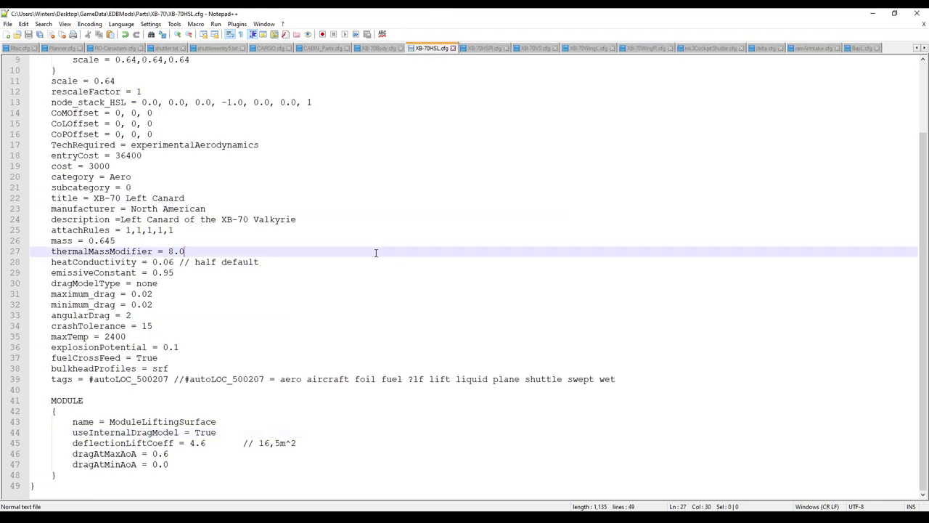
{"action": "scroll", "coordinate": [377, 252], "scroll_direction": "up", "scroll_amount": 3}
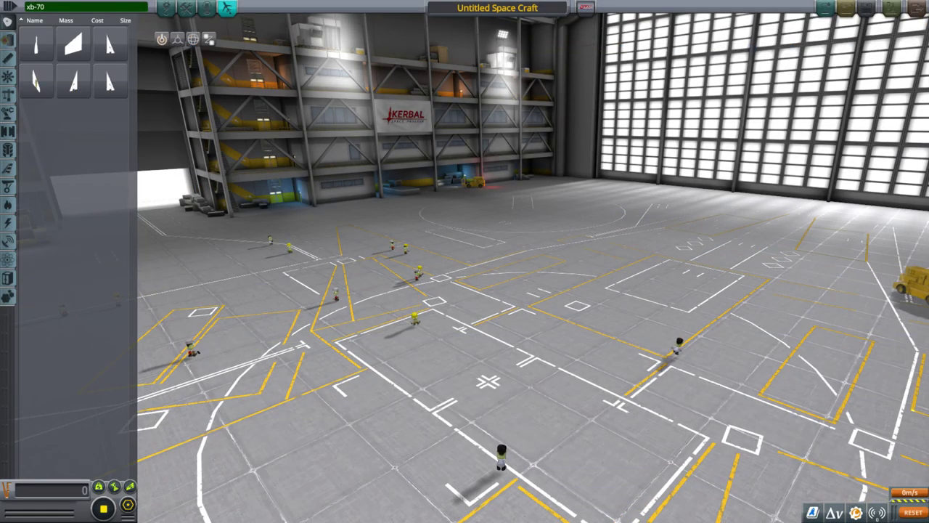
- Switch to Kerbal Space Program and place the XB-70 Body part in the hangar, checking it from several sides
{"action": "right_click_drag", "start_coordinate": [532, 206], "coordinate": [590, 133]}
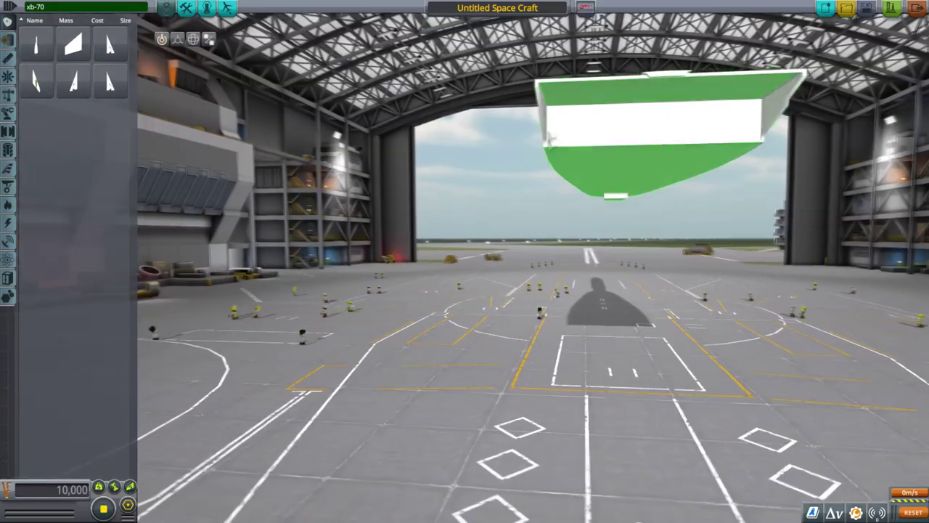
{"action": "right_click_drag", "start_coordinate": [746, 131], "coordinate": [619, 210]}
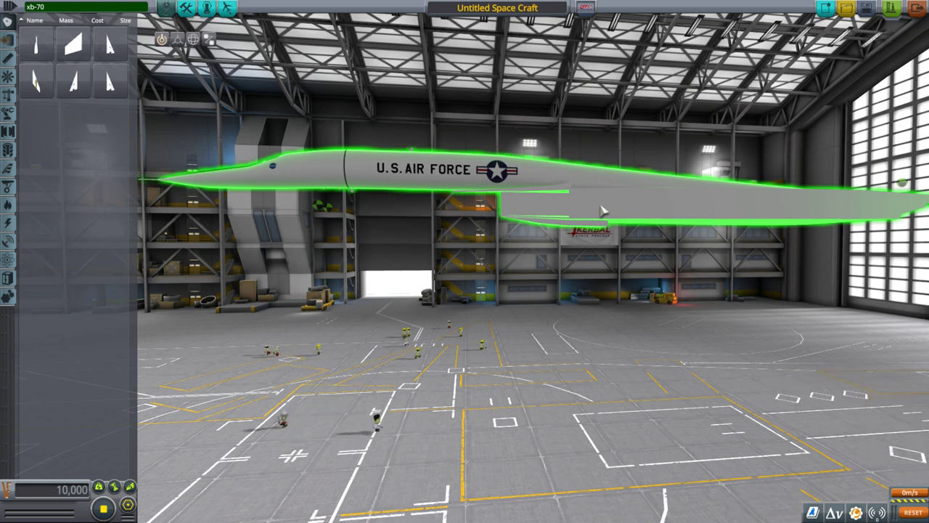
{"action": "right_click_drag", "start_coordinate": [601, 211], "coordinate": [760, 252]}
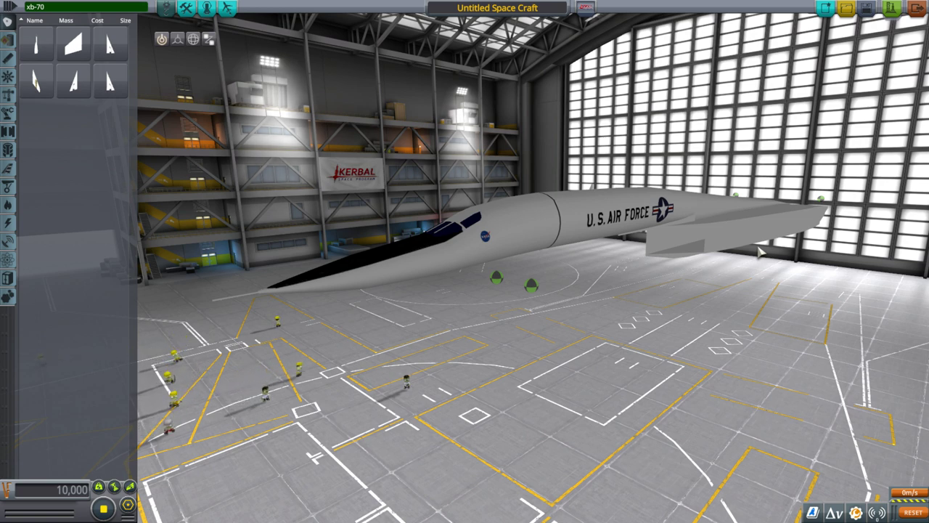
- Select the XB-70 body with the Offset tool and inspect its position in the hangar
{"action": "left_click", "coordinate": [177, 38]}
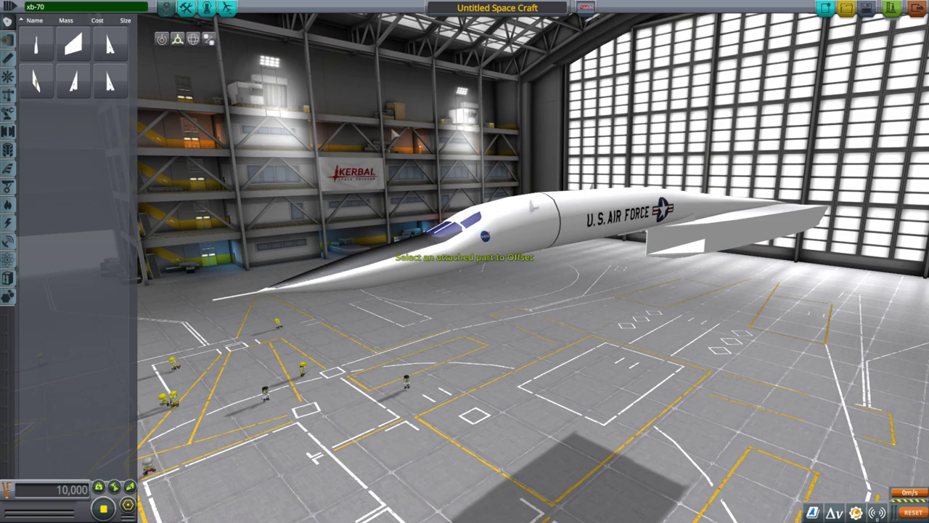
{"action": "left_click", "coordinate": [713, 248]}
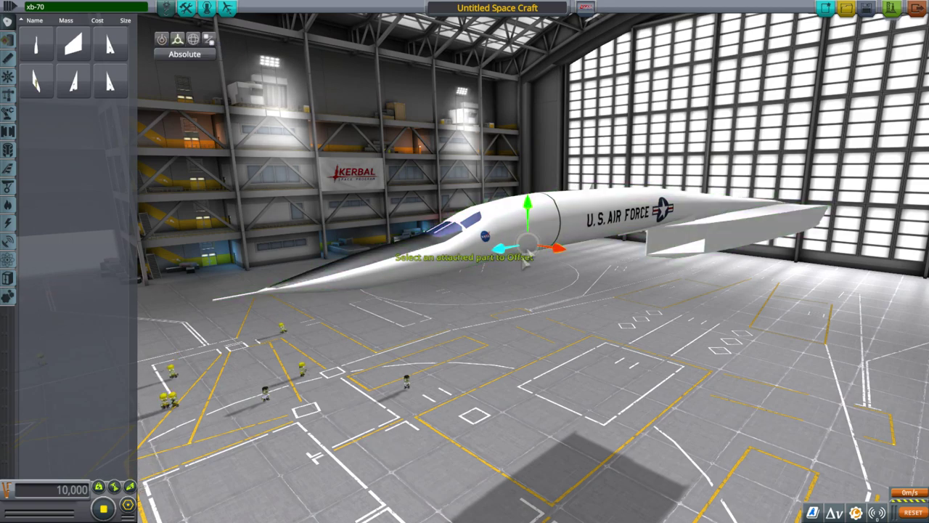
{"action": "right_click_drag", "start_coordinate": [528, 266], "coordinate": [419, 293]}
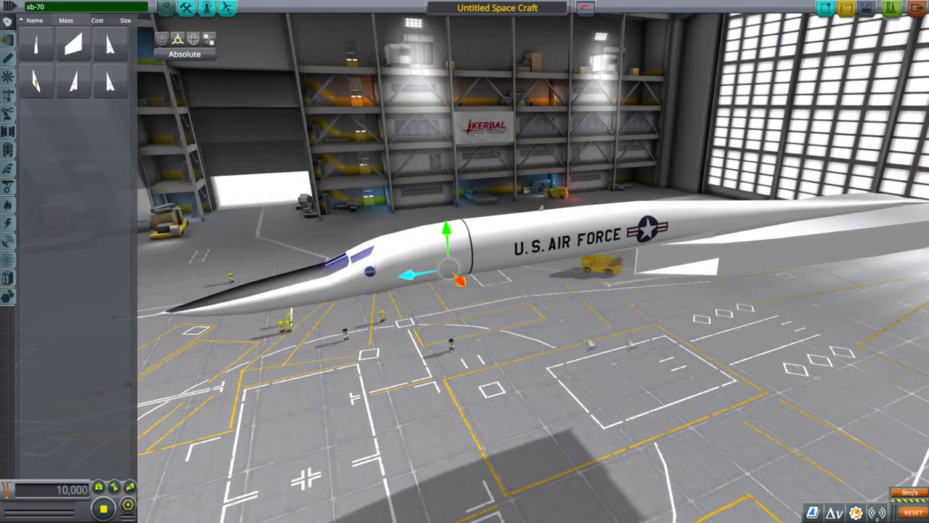
{"action": "right_click_drag", "start_coordinate": [419, 293], "coordinate": [279, 63]}
{"action": "right_click_drag", "start_coordinate": [561, 186], "coordinate": [689, 267]}
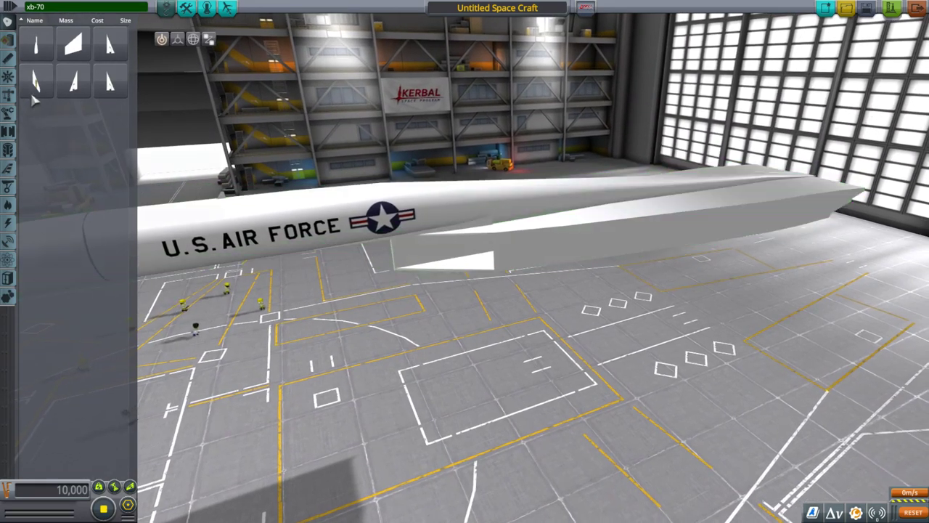
- Attach the XB-70 Wing Left part to the left side of the body
{"action": "mouse_move", "coordinate": [42, 36]}
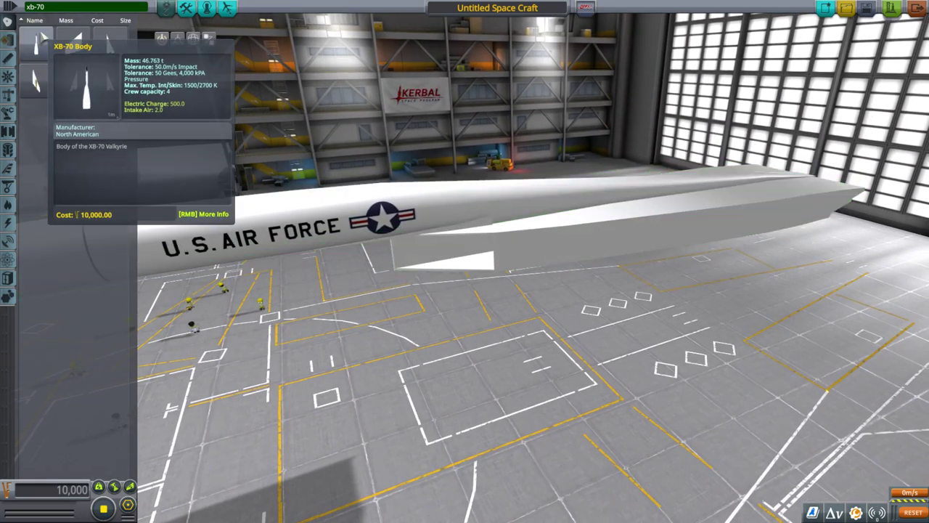
{"action": "left_click", "coordinate": [73, 82]}
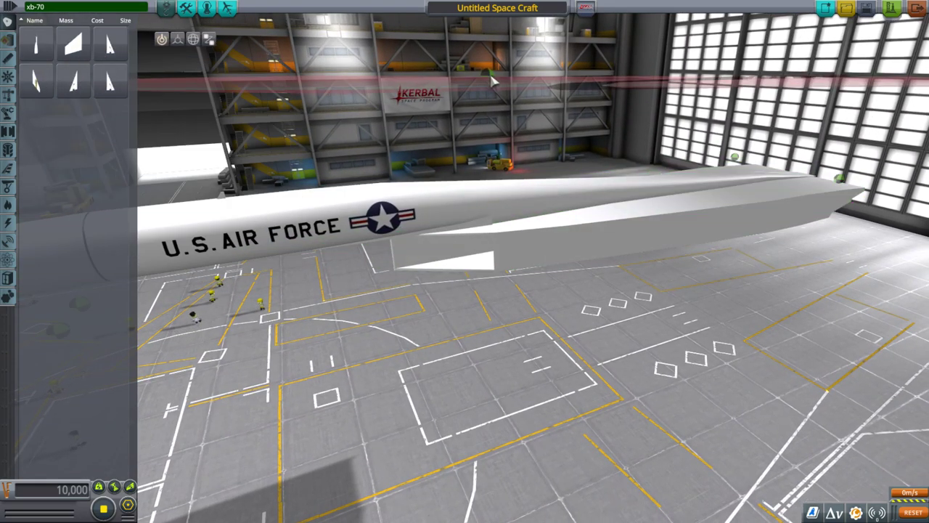
{"action": "left_click", "coordinate": [608, 188]}
{"action": "right_click_drag", "start_coordinate": [608, 189], "coordinate": [651, 190]}
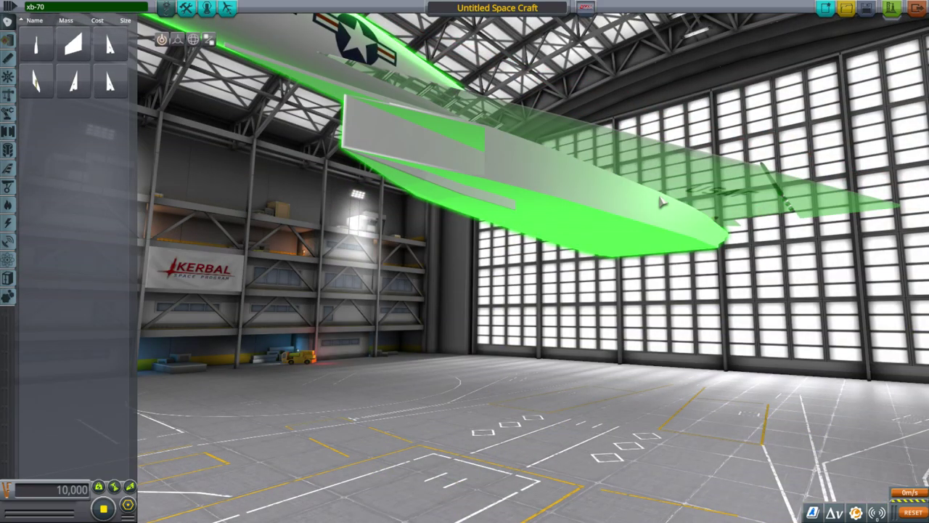
{"action": "right_click_drag", "start_coordinate": [662, 203], "coordinate": [435, 189]}
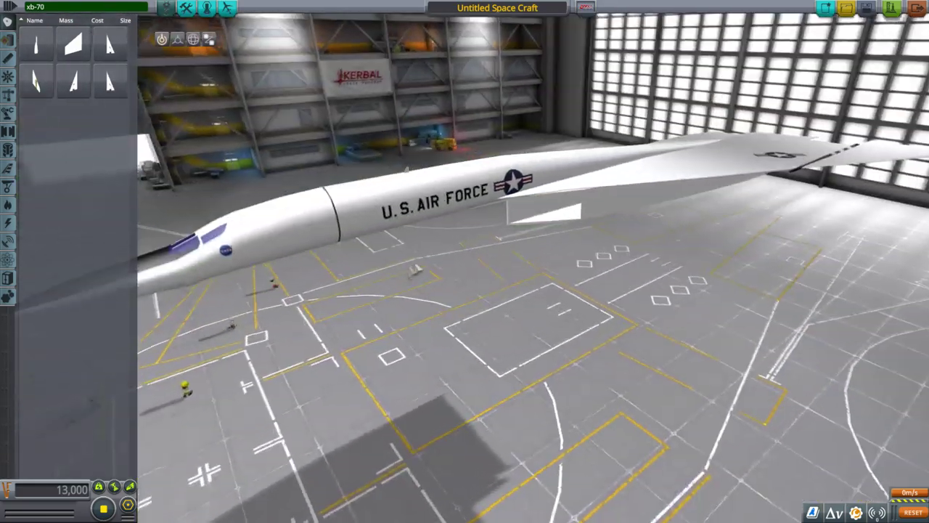
- Trigger the wing tilt animation with the left wing's Close action and inspect the wingtip from several angles
{"action": "right_click_drag", "start_coordinate": [652, 265], "coordinate": [465, 189]}
{"action": "right_click", "coordinate": [448, 171]}
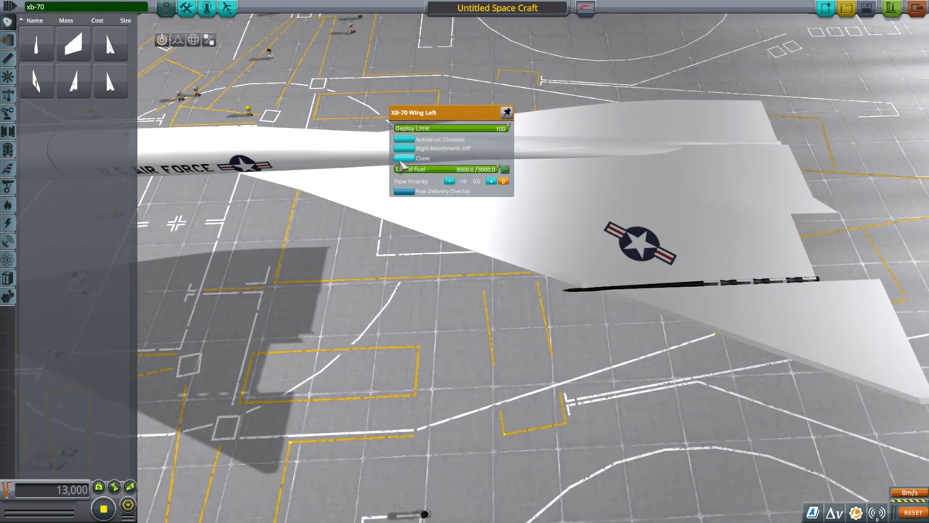
{"action": "left_click", "coordinate": [402, 157]}
{"action": "right_click_drag", "start_coordinate": [712, 206], "coordinate": [665, 174]}
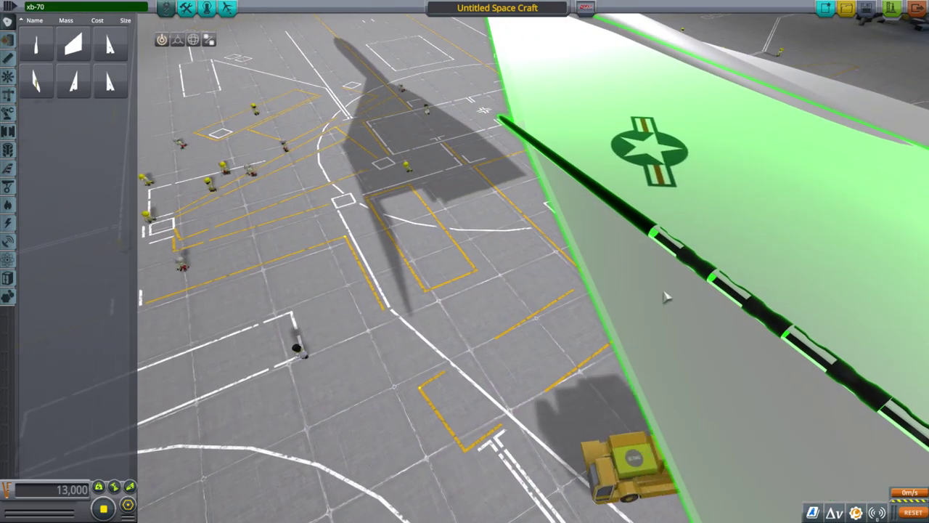
{"action": "right_click_drag", "start_coordinate": [635, 261], "coordinate": [623, 111]}
{"action": "right_click_drag", "start_coordinate": [770, 218], "coordinate": [696, 234]}
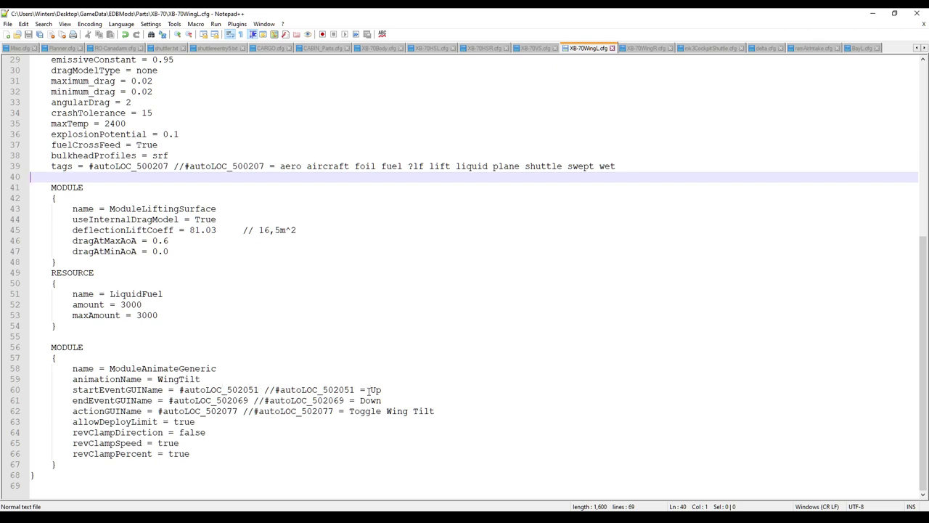
- Switch to Notepad++ and strip the autoLOC references in XB-70WingL.cfg, leaving the event names Up and Down and the action name Toggle Wing Tilt
{"action": "left_click_drag", "start_coordinate": [366, 391], "coordinate": [211, 390]}
{"action": "key", "text": "Delete"}
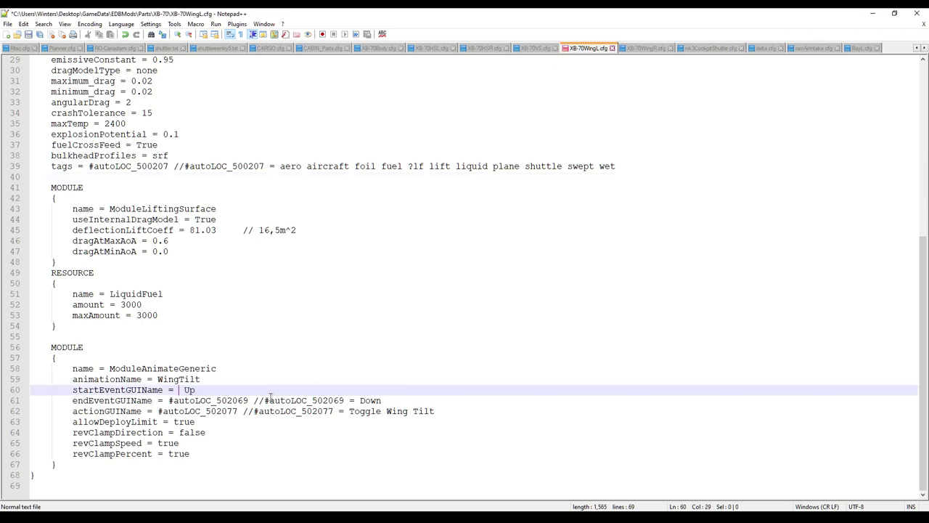
{"action": "left_click_drag", "start_coordinate": [351, 400], "coordinate": [217, 402]}
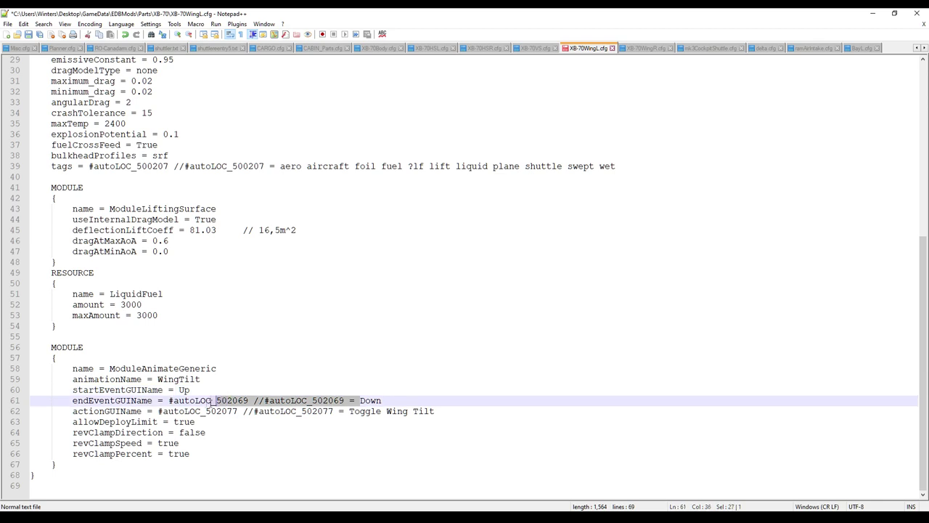
{"action": "key", "text": "Delete"}
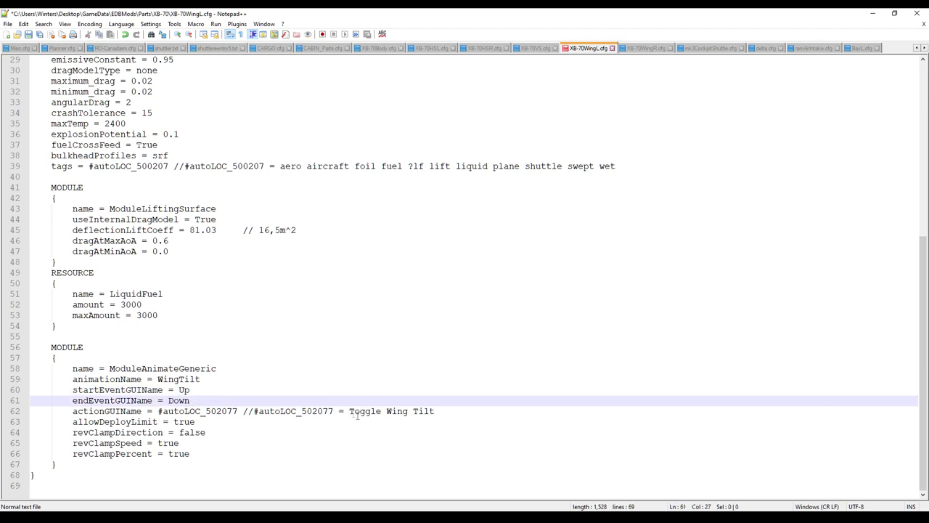
{"action": "left_click_drag", "start_coordinate": [350, 411], "coordinate": [186, 411]}
{"action": "key", "text": "Delete"}
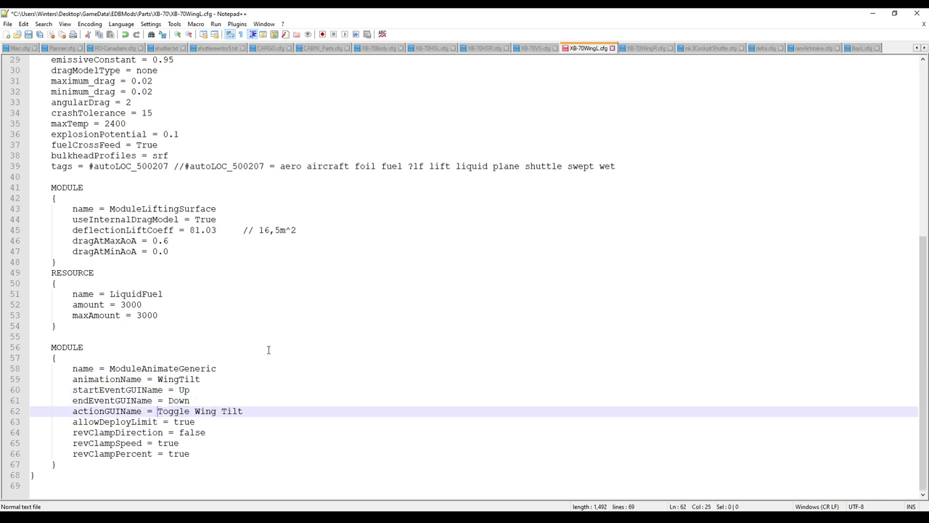
- Strip the autoLOC references in XB-70WingR.cfg, leaving the event names Up and Down and the action name Toggle Wing Tilt
{"action": "left_click", "coordinate": [266, 347]}
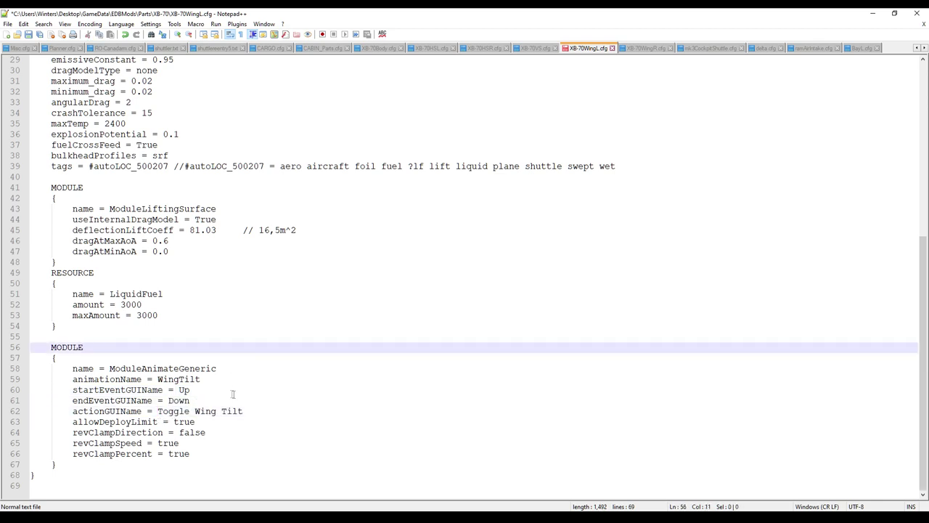
{"action": "left_click", "coordinate": [642, 48]}
{"action": "scroll", "coordinate": [307, 298], "scroll_direction": "down", "scroll_amount": 5}
{"action": "left_click_drag", "start_coordinate": [371, 390], "coordinate": [168, 400]}
{"action": "key", "text": "Delete"}
{"action": "key", "text": "Delete"}
{"action": "left_click_drag", "start_coordinate": [349, 411], "coordinate": [159, 411]}
{"action": "key", "text": "Delete"}
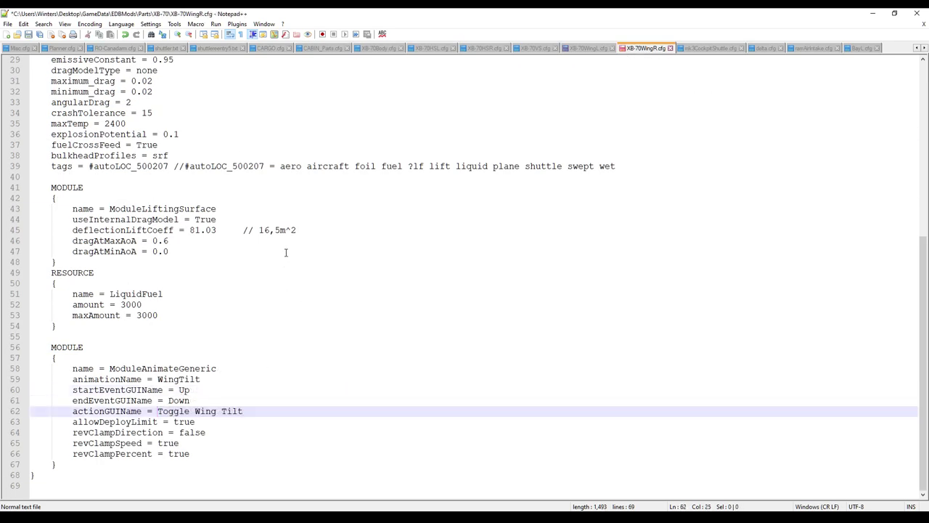
- Open XB-70Body.cfg and set the third coordinate of node_stack_WL and node_stack_WR to 0.26
{"action": "scroll", "coordinate": [286, 252], "scroll_direction": "up", "scroll_amount": 10}
{"action": "left_click", "coordinate": [197, 198]}
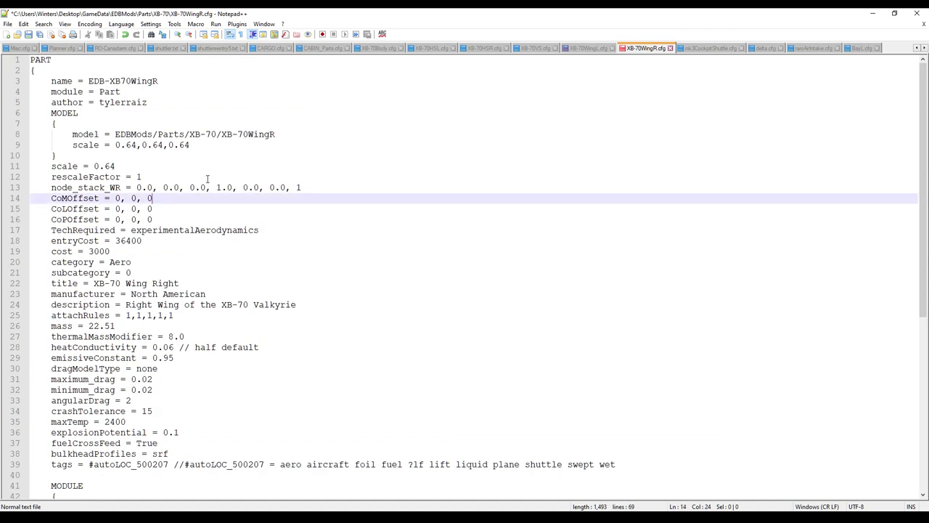
{"action": "left_click", "coordinate": [206, 179]}
{"action": "left_click", "coordinate": [206, 188]}
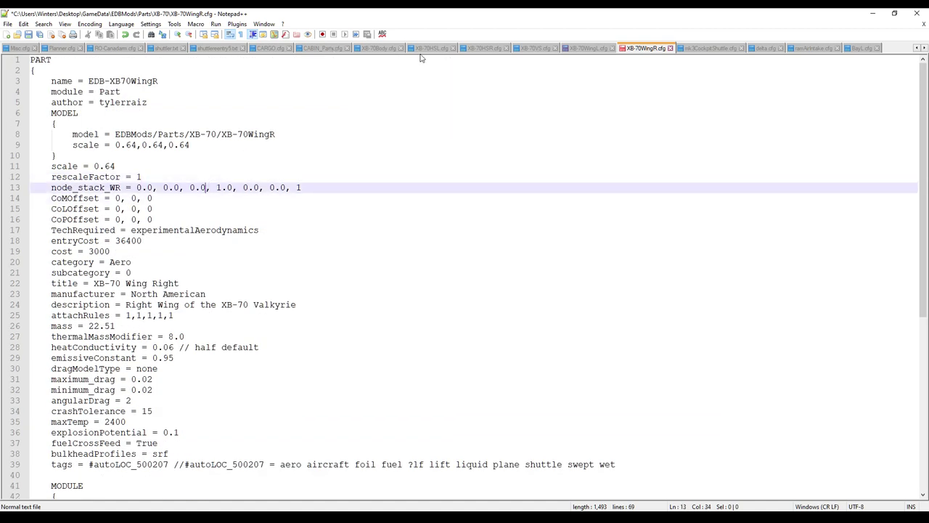
{"action": "left_click", "coordinate": [379, 48]}
{"action": "left_click", "coordinate": [284, 146]}
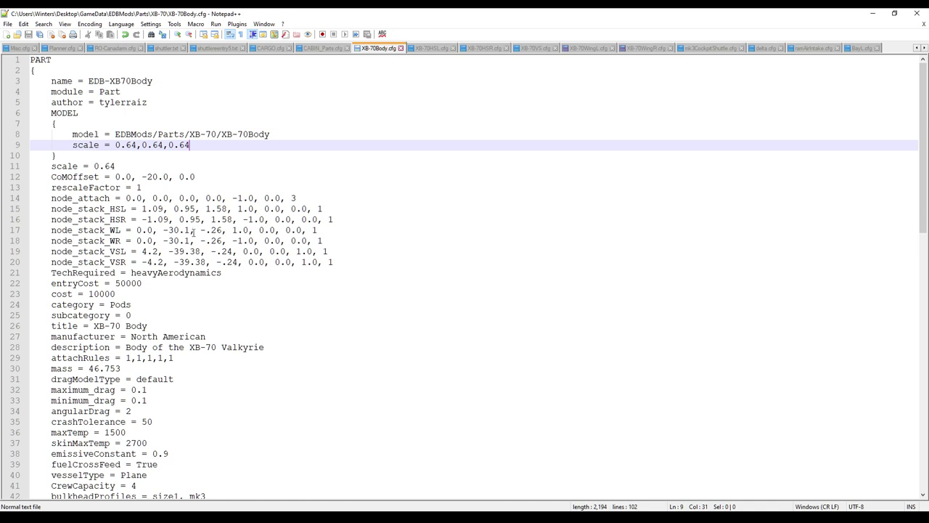
{"action": "left_click", "coordinate": [222, 231]}
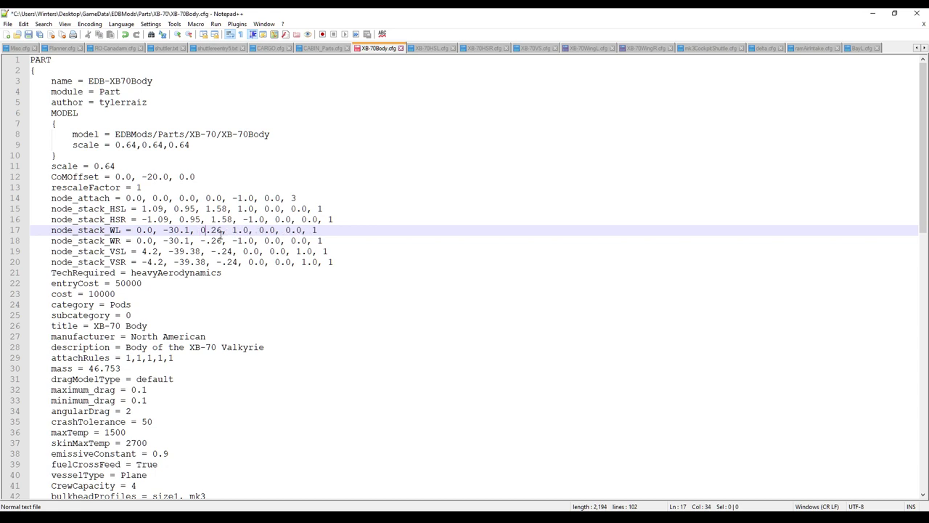
{"action": "left_click_drag", "start_coordinate": [207, 240], "coordinate": [202, 240]}
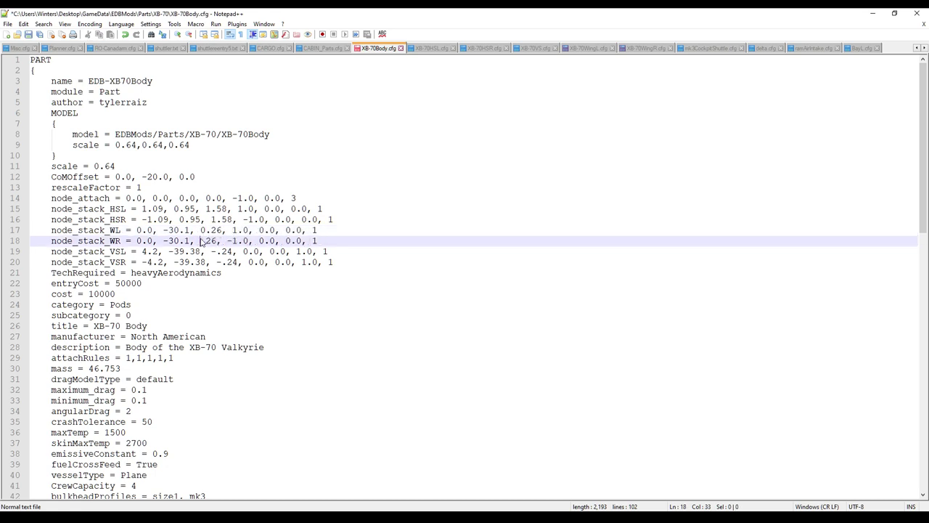
- Set the third coordinate of node_stack_HSL and node_stack_HSR to -1.58
{"action": "left_click", "coordinate": [207, 208]}
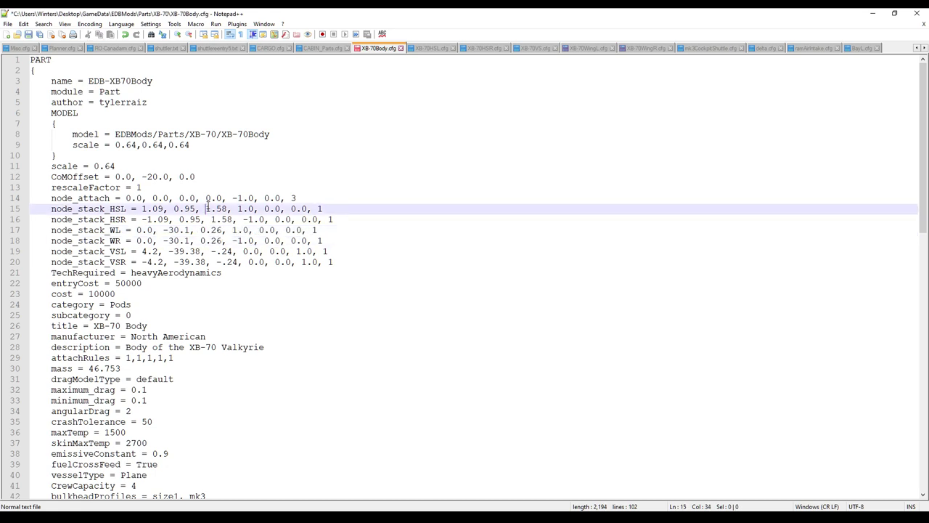
{"action": "left_click", "coordinate": [212, 219]}
{"action": "type", "text": "-"}
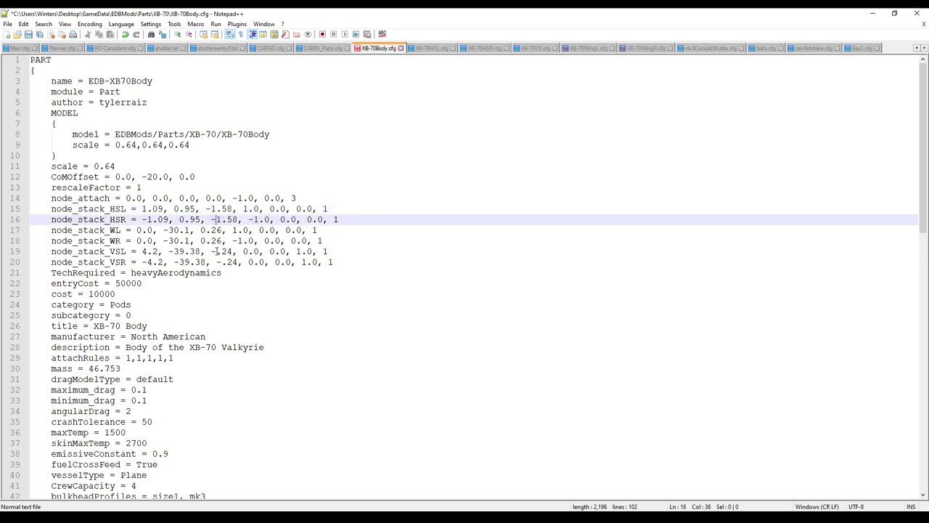
- Set the third coordinate of node_stack_VSL and node_stack_VSR to 0.24 and look over the rest of the body cfg
{"action": "left_click_drag", "start_coordinate": [215, 251], "coordinate": [211, 251]}
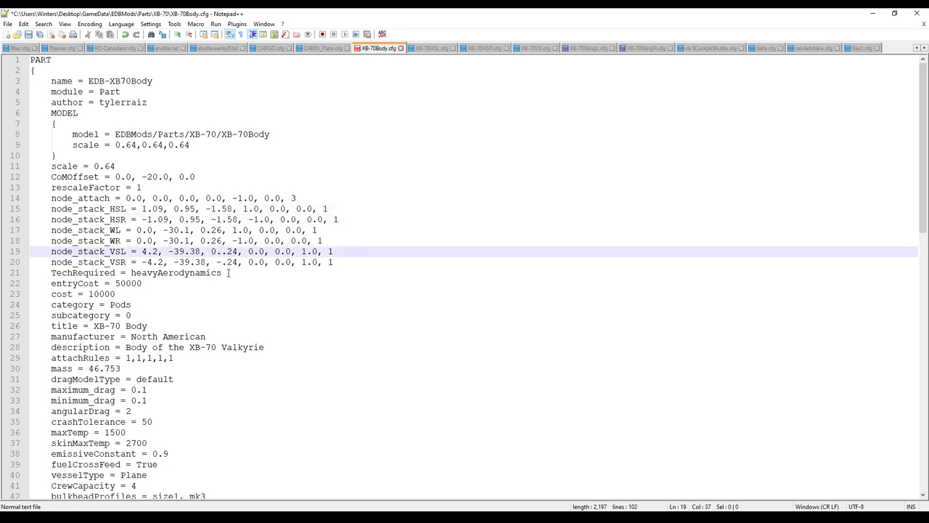
{"action": "left_click", "coordinate": [221, 262]}
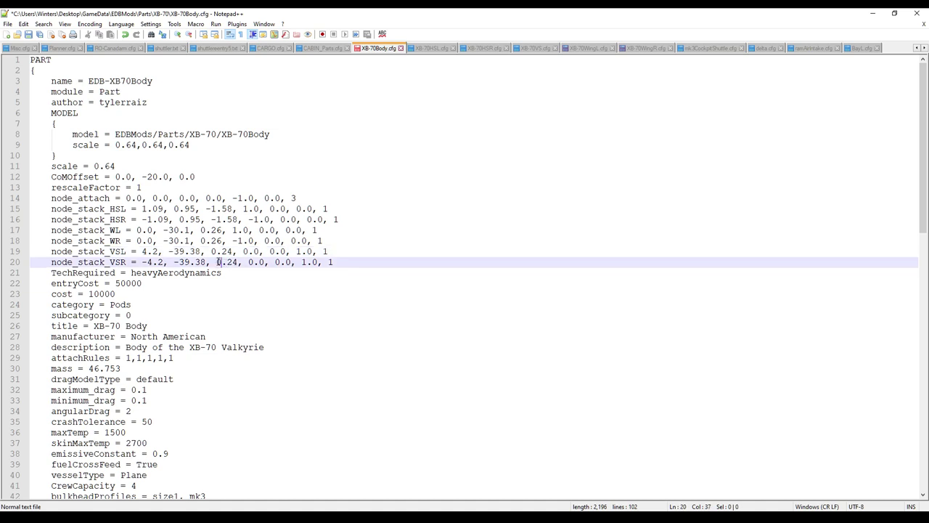
{"action": "left_click", "coordinate": [387, 229]}
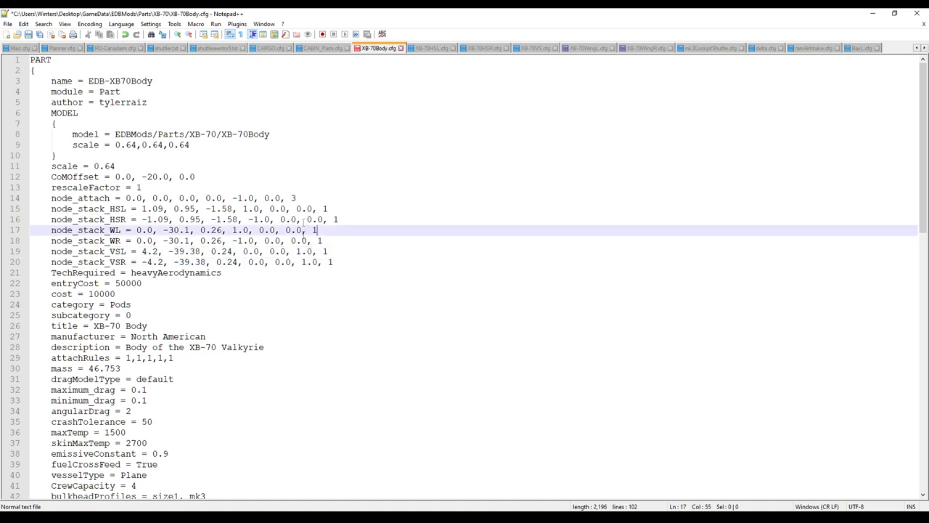
{"action": "scroll", "coordinate": [307, 259], "scroll_direction": "down", "scroll_amount": 16}
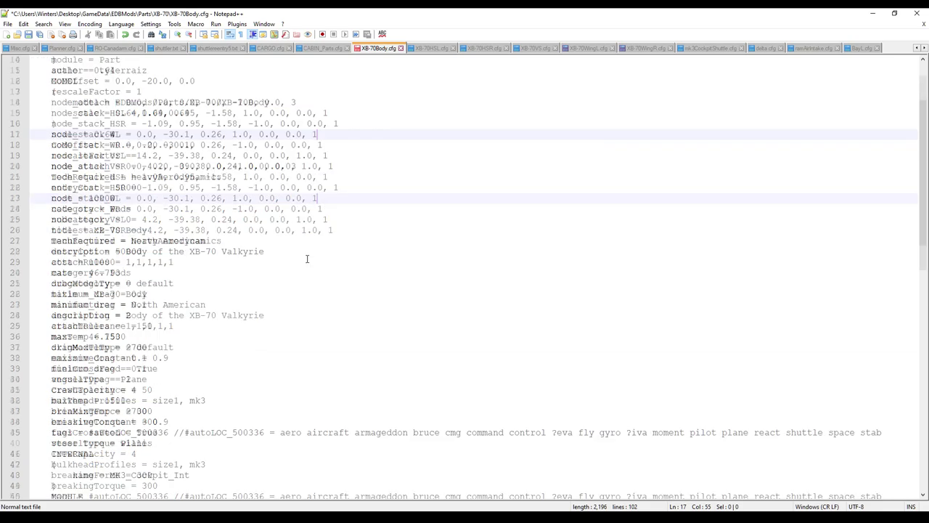
{"action": "scroll", "coordinate": [307, 259], "scroll_direction": "up", "scroll_amount": 11}
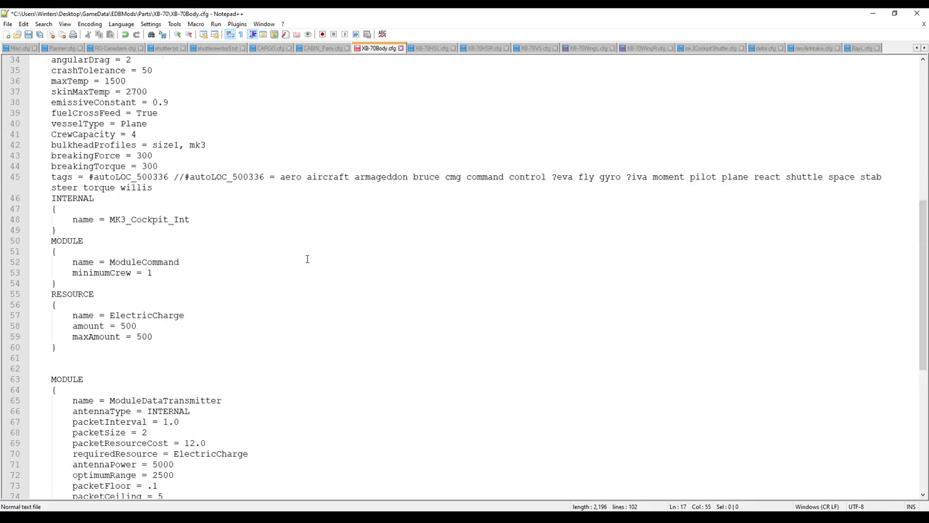
{"action": "scroll", "coordinate": [452, 81], "scroll_direction": "up", "scroll_amount": 3}
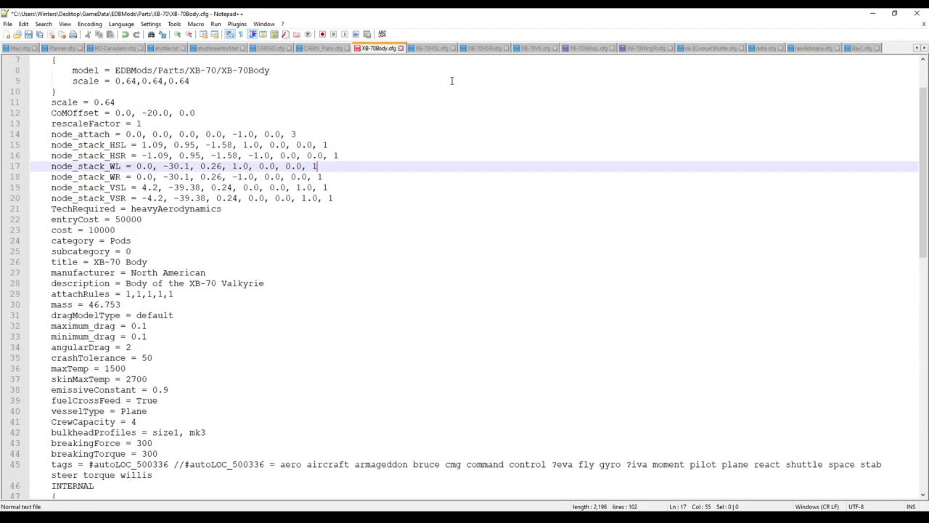
- Switch to Blender, enter Edit Mode on OuterWingL and examine the face normals along its hinge and trailing edge
{"action": "key", "text": "alt+Tab"}
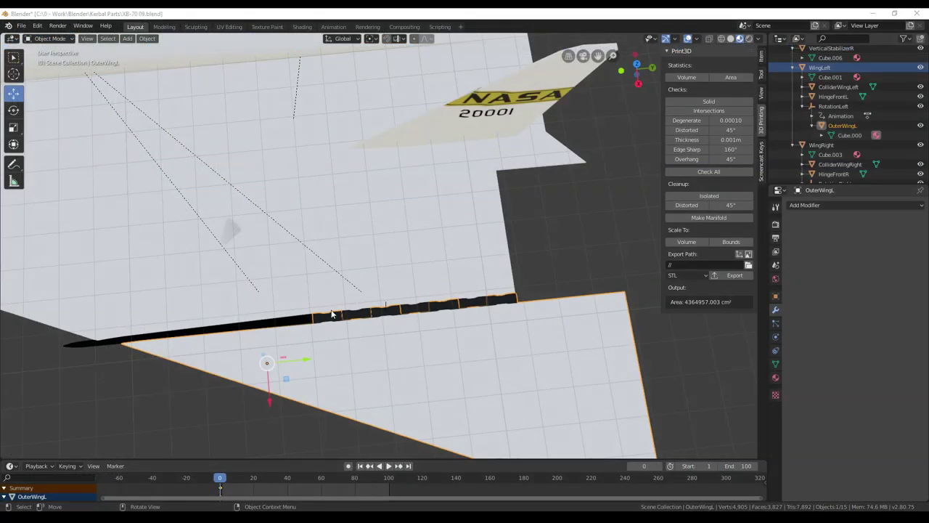
{"action": "middle_click_drag", "start_coordinate": [472, 324], "coordinate": [386, 318]}
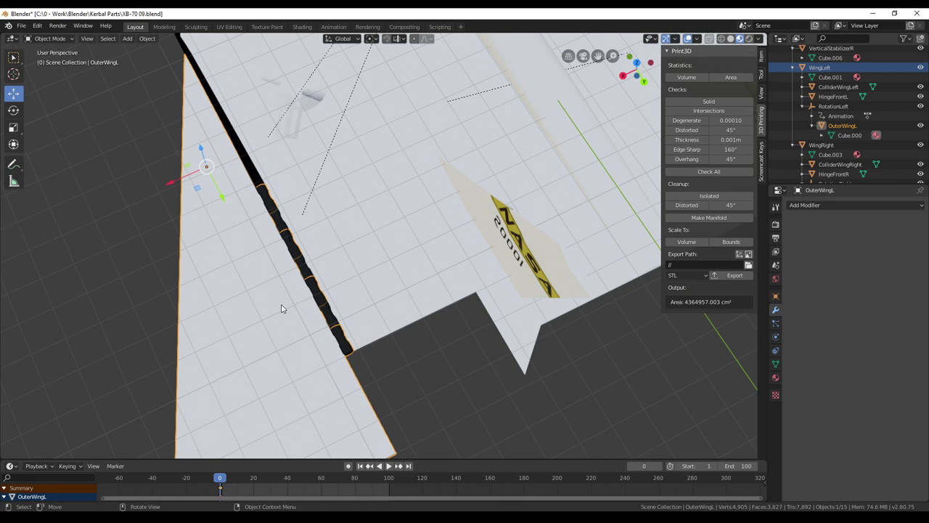
{"action": "key", "text": "Tab"}
{"action": "middle_click_drag", "start_coordinate": [282, 305], "coordinate": [381, 189]}
{"action": "scroll", "coordinate": [372, 222], "scroll_direction": "up", "scroll_amount": 6}
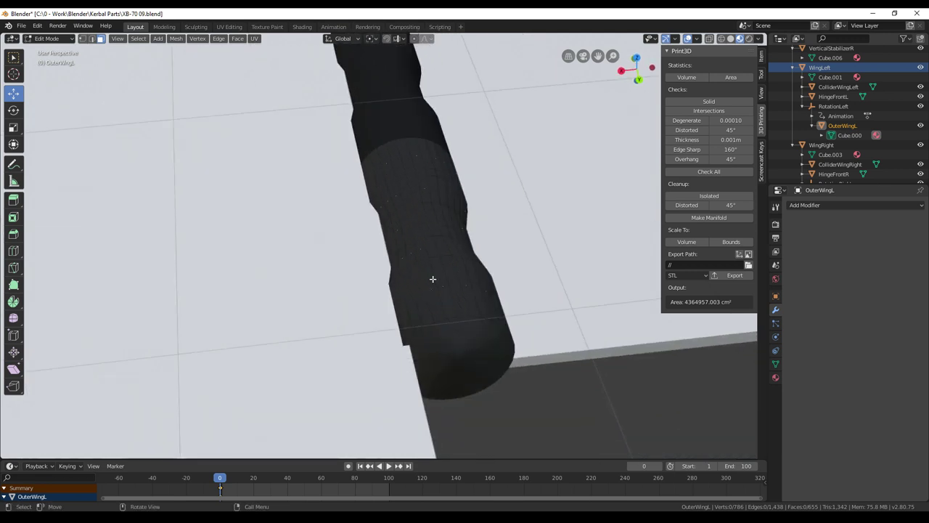
{"action": "middle_click_drag", "start_coordinate": [466, 288], "coordinate": [348, 182]}
{"action": "scroll", "coordinate": [430, 143], "scroll_direction": "down", "scroll_amount": 5}
{"action": "scroll", "coordinate": [348, 182], "scroll_direction": "up", "scroll_amount": 4}
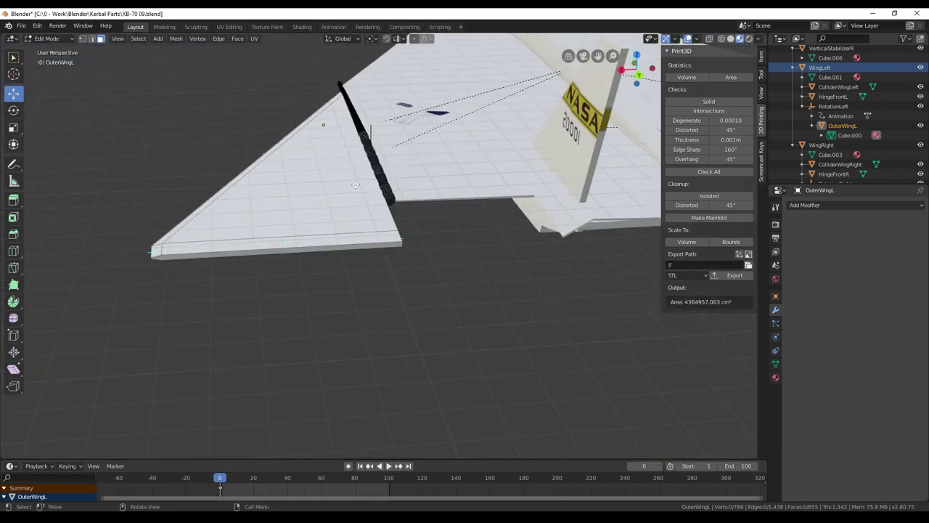
- Recalculate the normals of the whole OuterWingL mesh to the outside and return to Object Mode
{"action": "key", "text": "a"}
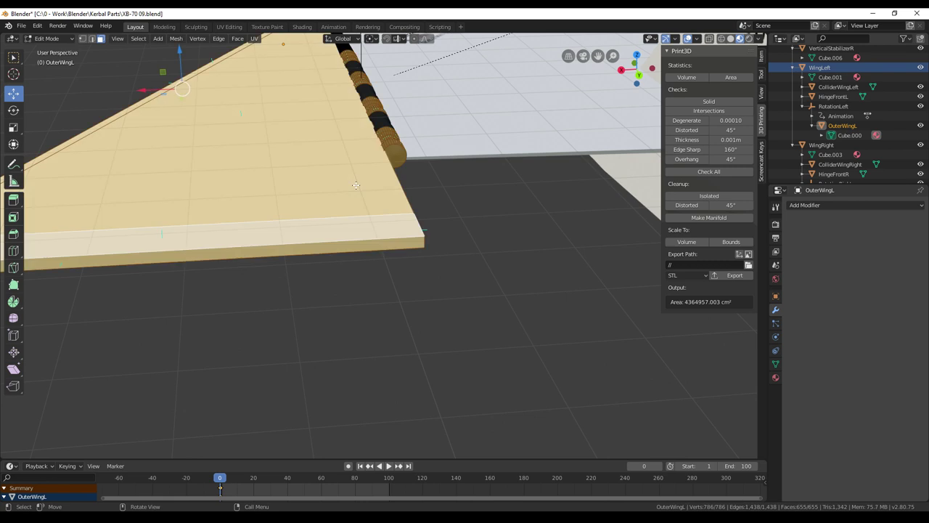
{"action": "scroll", "coordinate": [398, 233], "scroll_direction": "up", "scroll_amount": 2}
{"action": "left_click", "coordinate": [176, 39]}
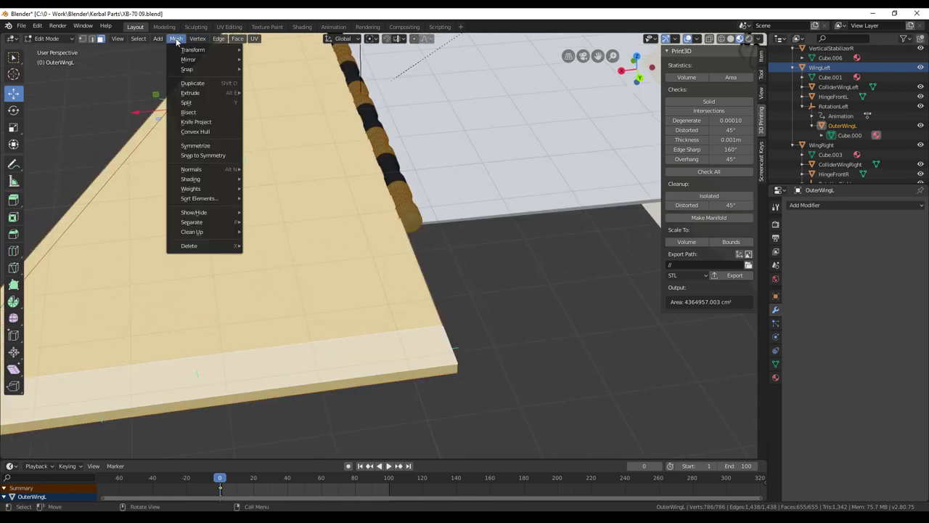
{"action": "mouse_move", "coordinate": [208, 170]}
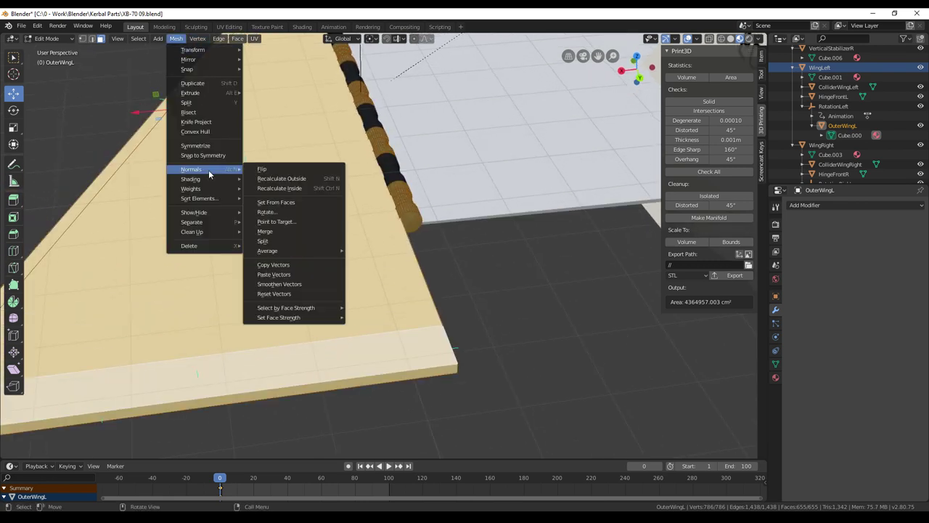
{"action": "left_click", "coordinate": [303, 181]}
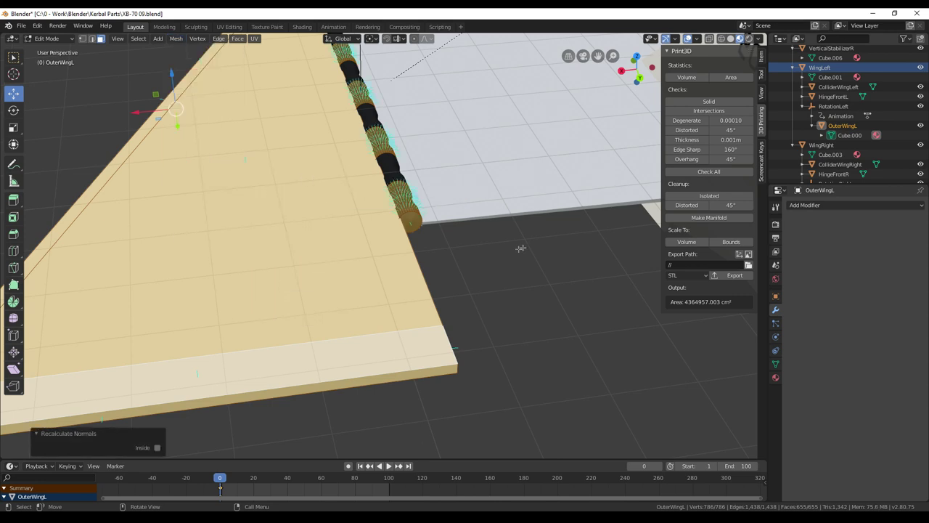
{"action": "middle_click_drag", "start_coordinate": [523, 247], "coordinate": [466, 268]}
{"action": "middle_click_drag", "start_coordinate": [371, 254], "coordinate": [407, 293]}
{"action": "key", "text": "Tab"}
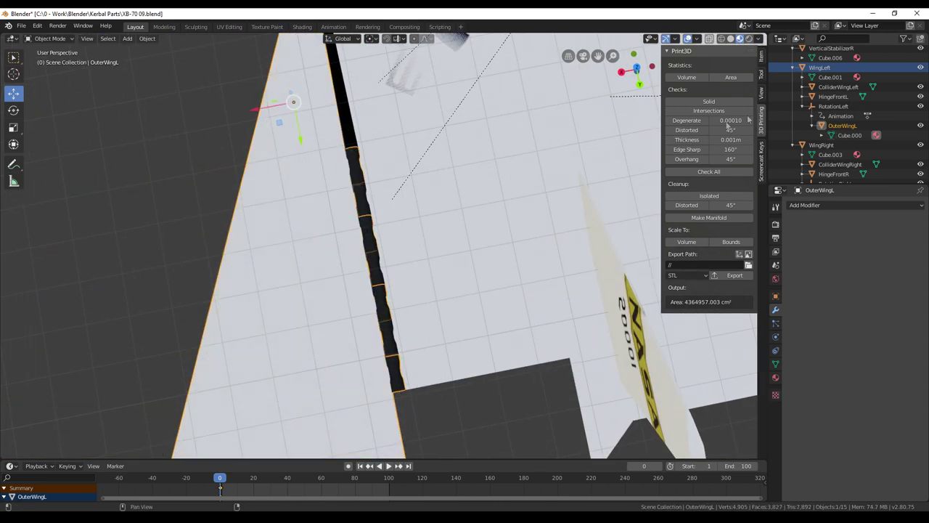
- Open the WingLeft mesh in Edit Mode and examine the normals on its hinge segments
{"action": "left_click", "coordinate": [820, 68]}
{"action": "key", "text": "KP_Decimal"}
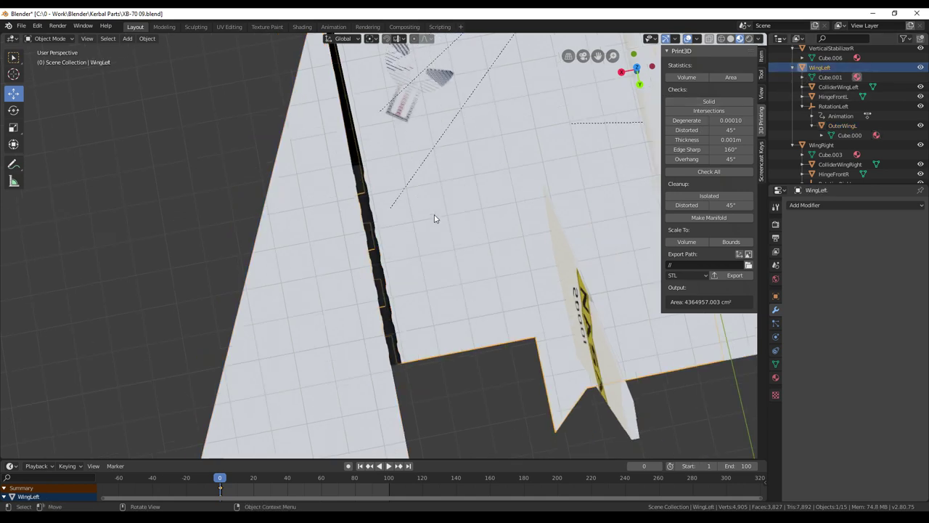
{"action": "key", "text": "Tab"}
{"action": "scroll", "coordinate": [426, 225], "scroll_direction": "up", "scroll_amount": 2}
{"action": "middle_click_drag", "start_coordinate": [426, 224], "coordinate": [409, 112]}
{"action": "scroll", "coordinate": [816, 122], "scroll_direction": "down", "scroll_amount": 2}
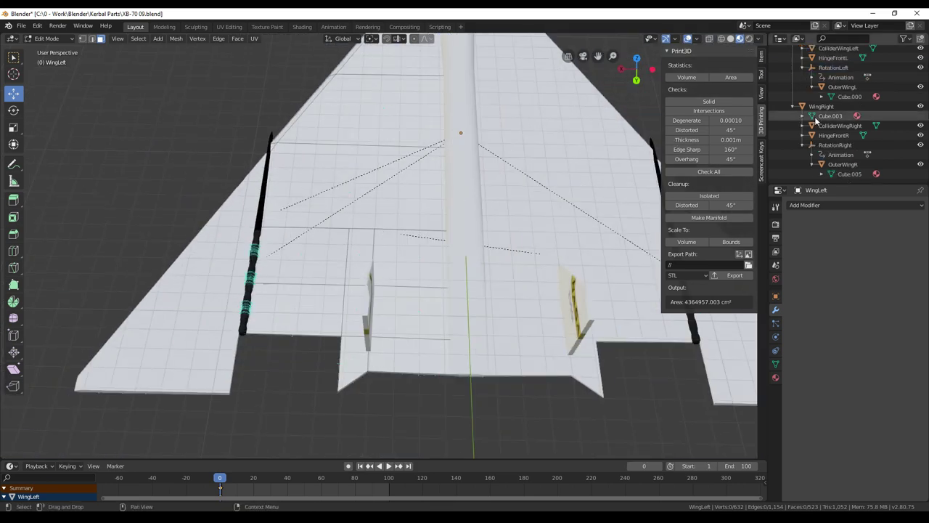
- Recalculate the normals of the whole OuterWingR mesh to the outside and check its hinge and edges
{"action": "left_click", "coordinate": [842, 164]}
{"action": "key", "text": "KP_Decimal"}
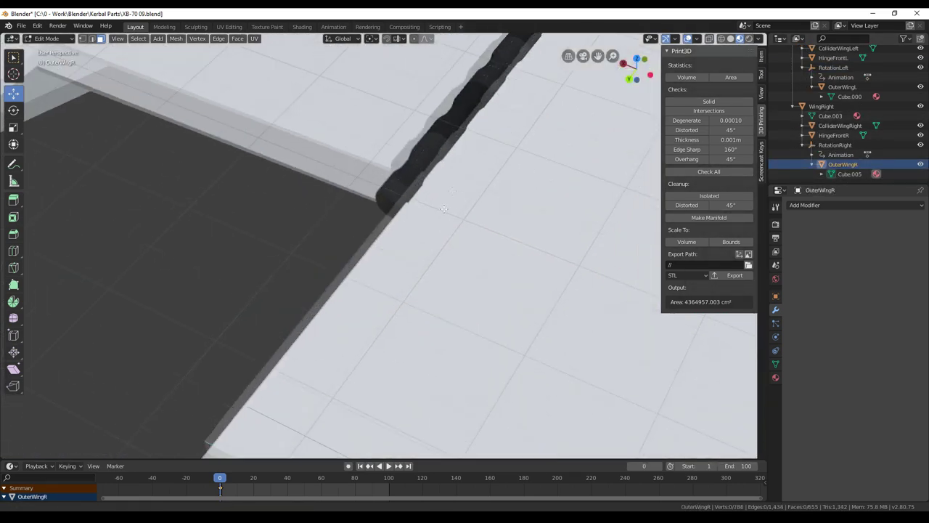
{"action": "key", "text": "a"}
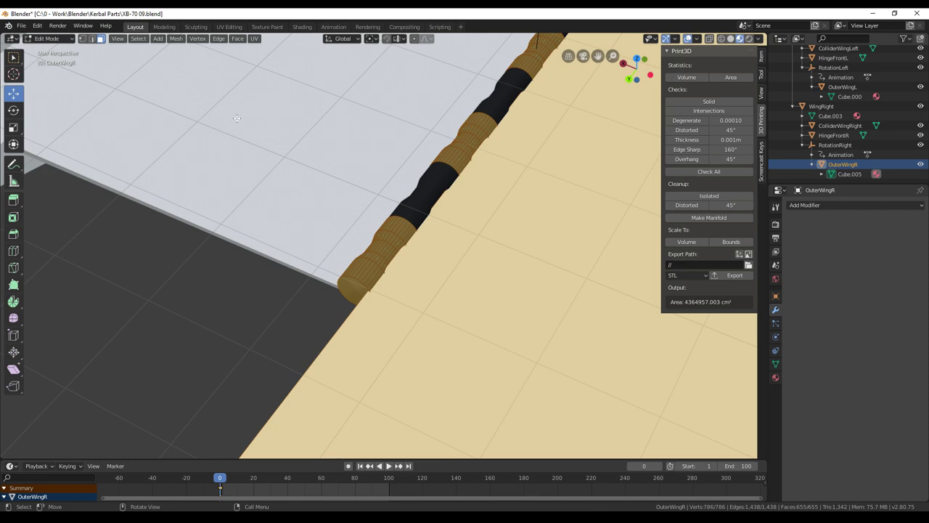
{"action": "key", "text": "shift+n"}
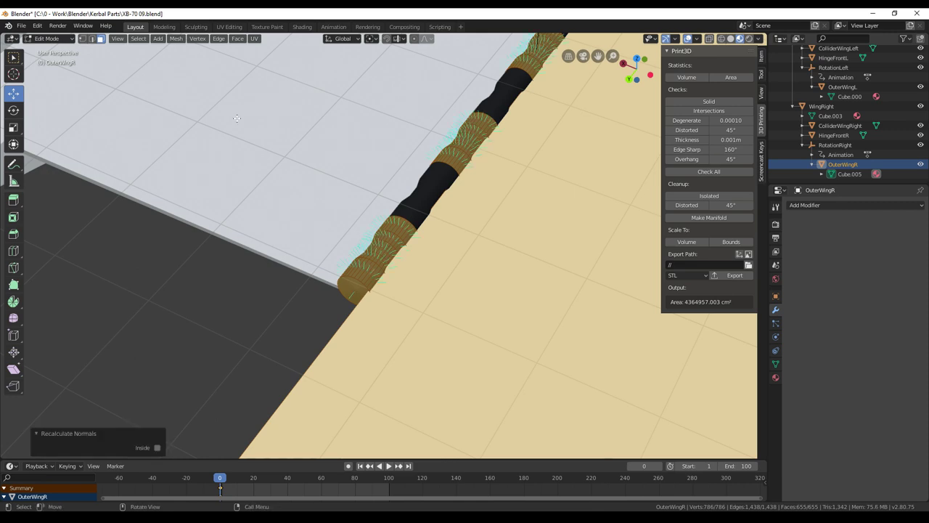
{"action": "scroll", "coordinate": [237, 118], "scroll_direction": "down", "scroll_amount": 5}
{"action": "middle_click_drag", "start_coordinate": [217, 263], "coordinate": [450, 256]}
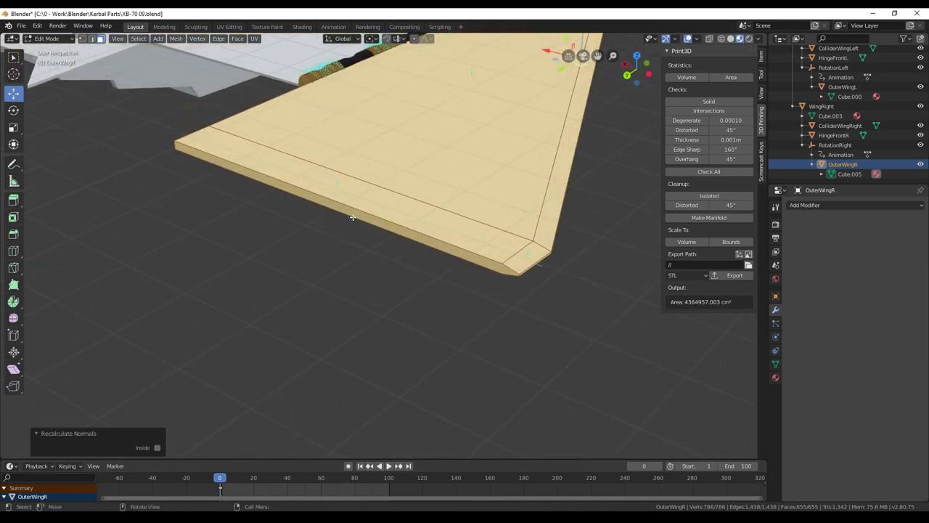
{"action": "scroll", "coordinate": [353, 217], "scroll_direction": "up", "scroll_amount": 3}
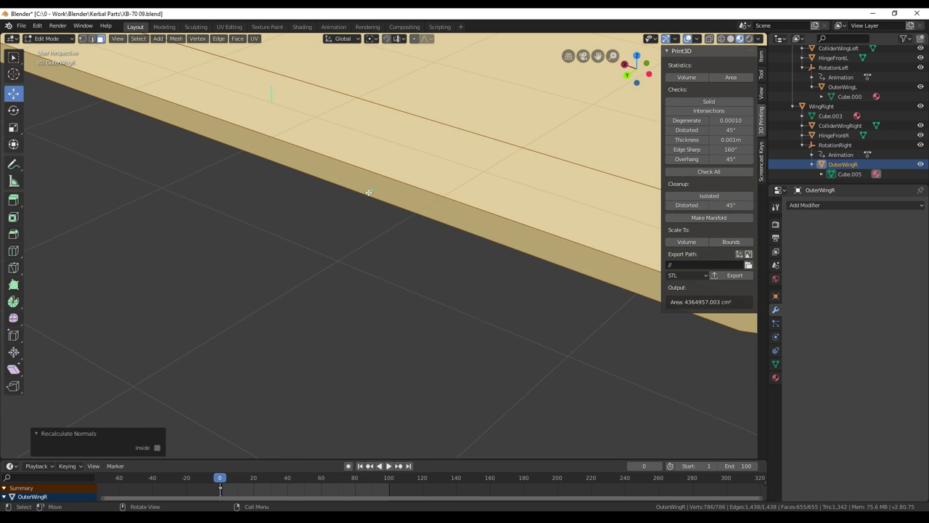
{"action": "middle_click_drag", "start_coordinate": [270, 94], "coordinate": [361, 122]}
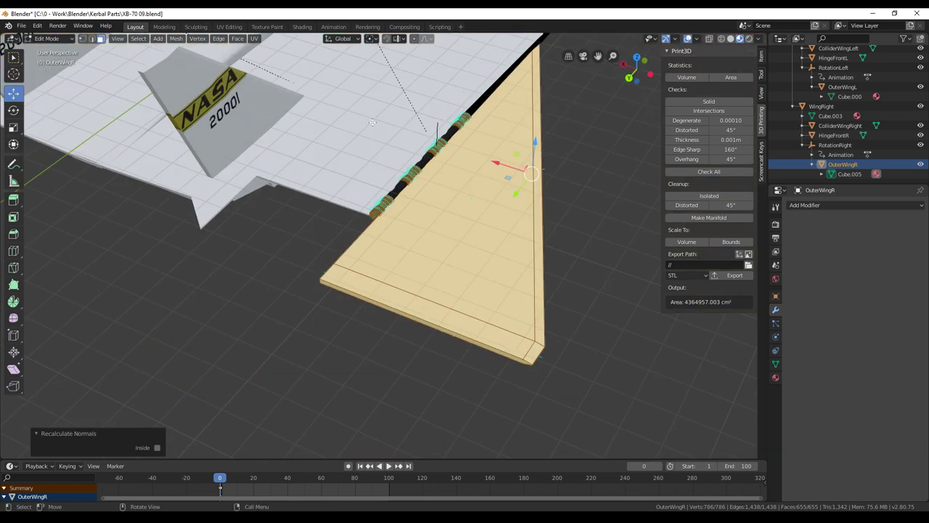
{"action": "middle_click_drag", "start_coordinate": [427, 117], "coordinate": [457, 166]}
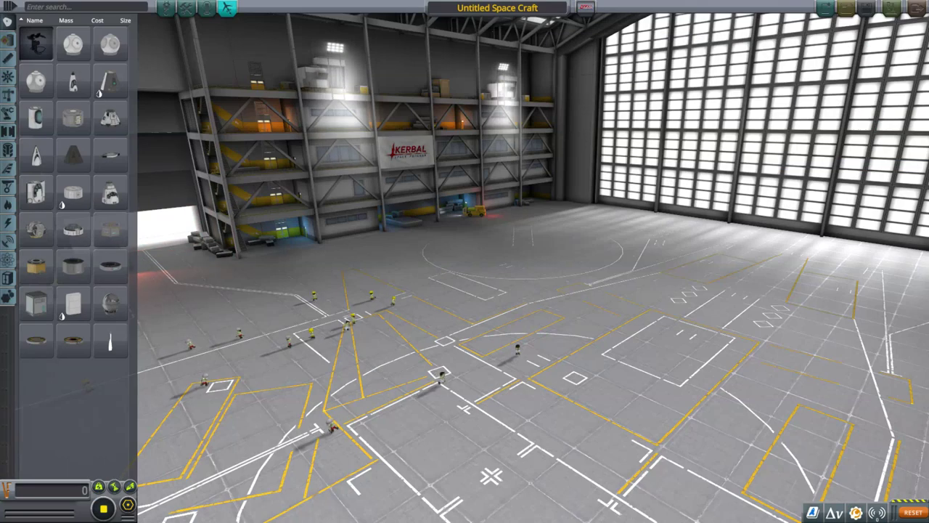
- Search the parts list for xb-70 and bring the XB-70 Body into the hangar as the first part
{"action": "left_click", "coordinate": [40, 8]}
{"action": "type", "text": "xb-760"}
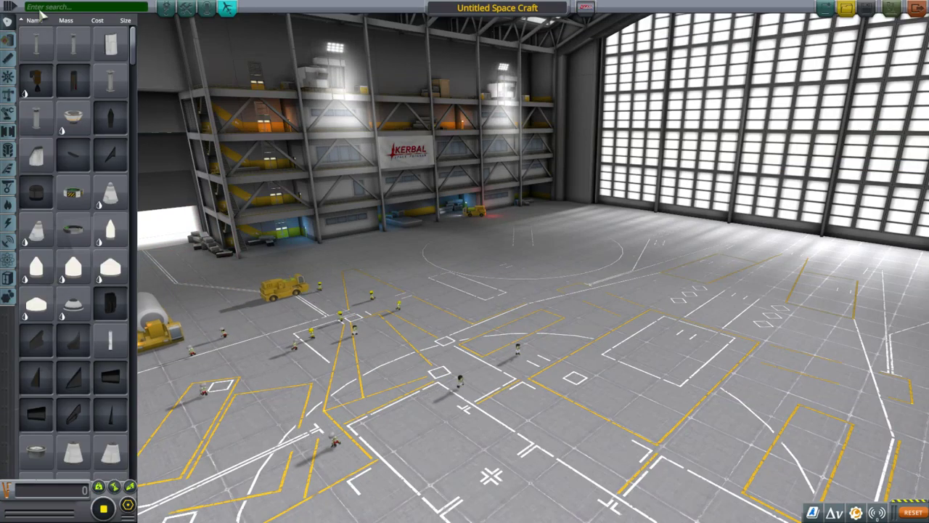
{"action": "key", "text": "BackSpace"}
{"action": "key", "text": "BackSpace"}
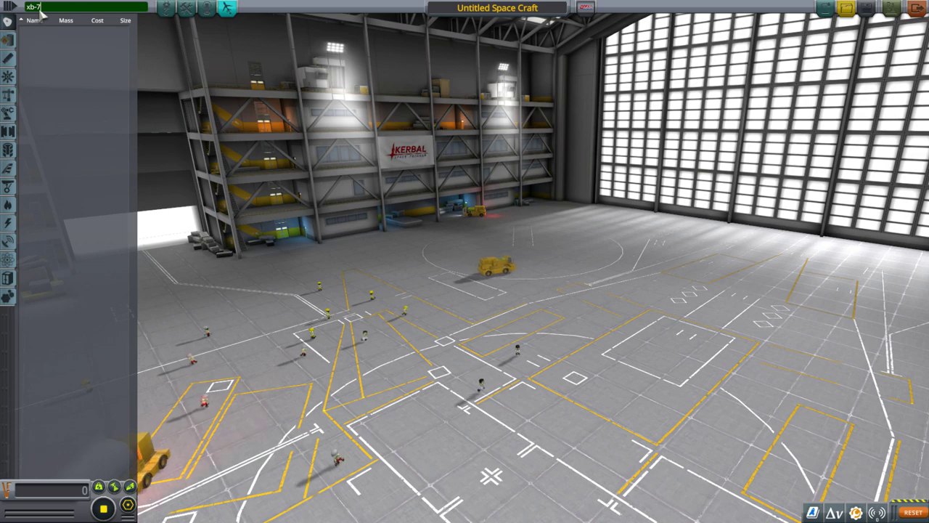
{"action": "type", "text": "0"}
{"action": "left_click", "coordinate": [37, 45]}
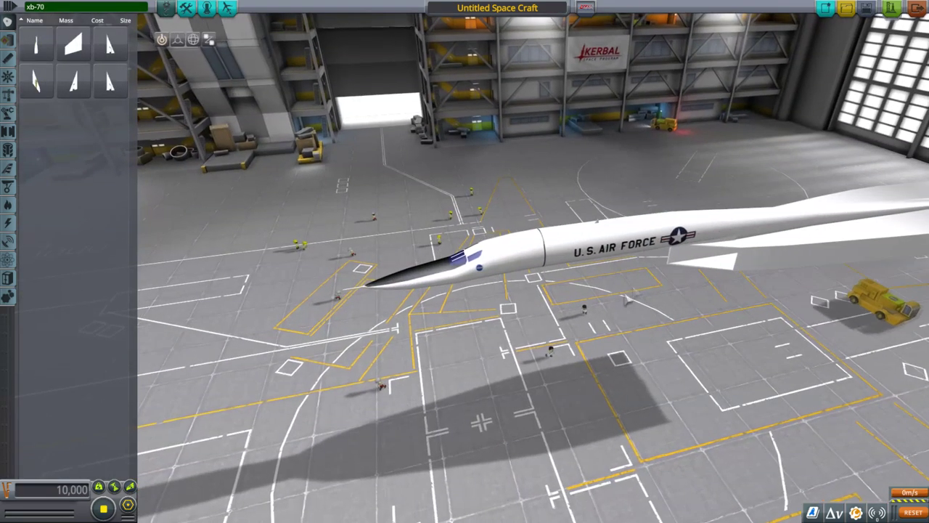
- Pick up the XB-70 Body and reposition it above the hangar floor
{"action": "left_click", "coordinate": [646, 247]}
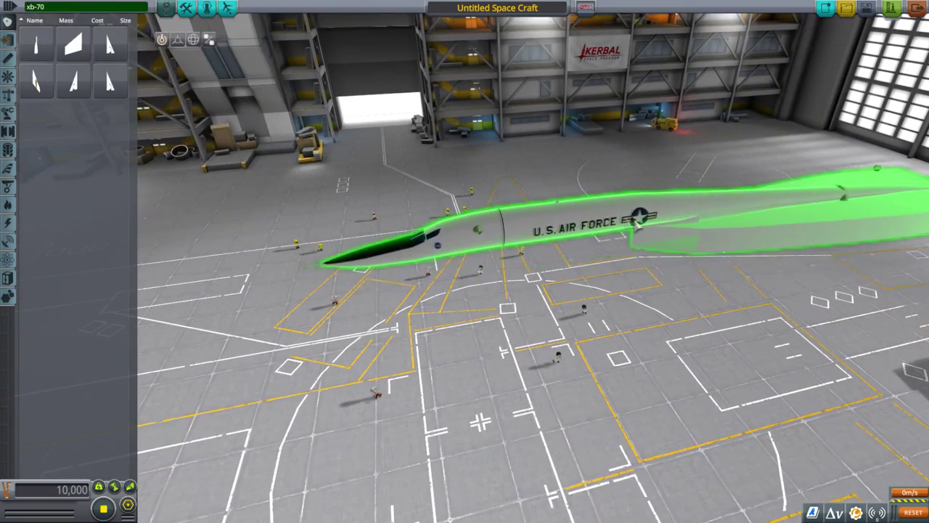
{"action": "right_click_drag", "start_coordinate": [598, 215], "coordinate": [645, 292]}
{"action": "left_click", "coordinate": [603, 232]}
{"action": "left_click", "coordinate": [770, 216]}
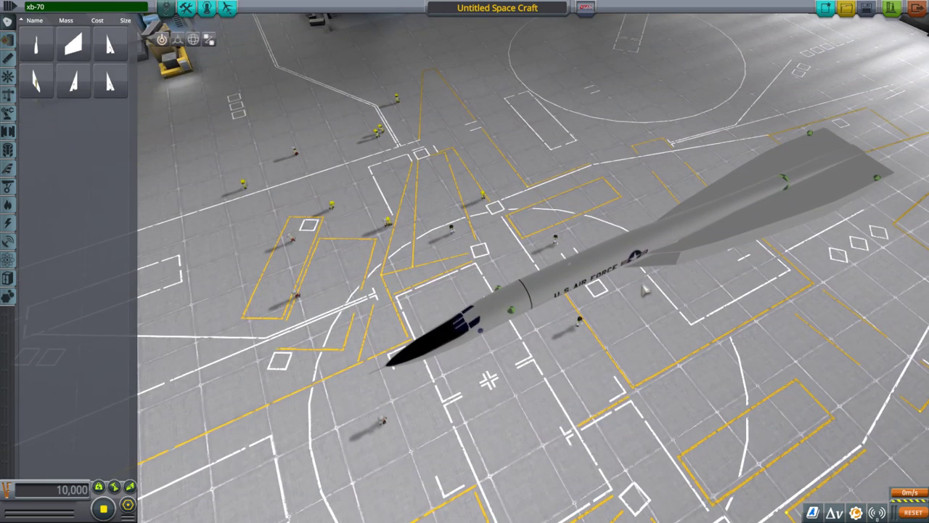
{"action": "left_click", "coordinate": [769, 216]}
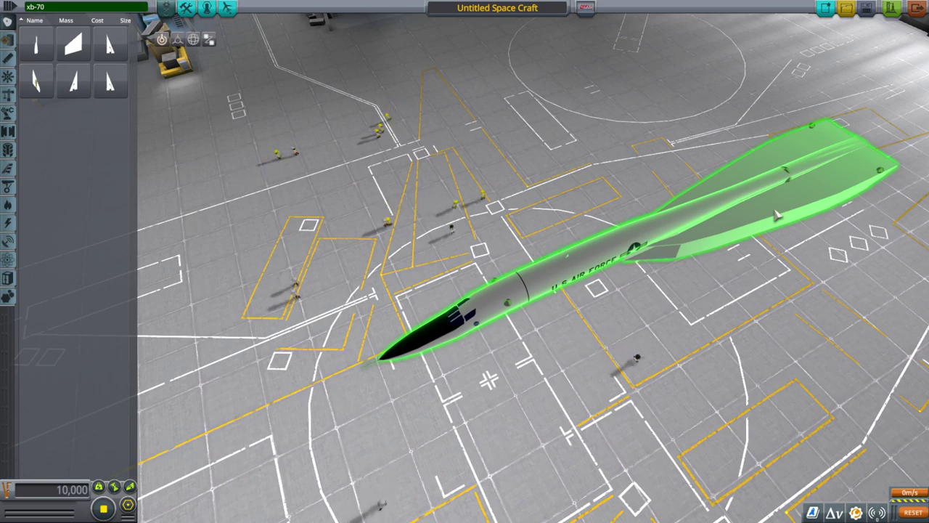
{"action": "left_click", "coordinate": [777, 215]}
- Attach the left wing with the star insignia and the right wing with the USAF marking to the XB-70 Body
{"action": "right_click_drag", "start_coordinate": [777, 215], "coordinate": [109, 44]}
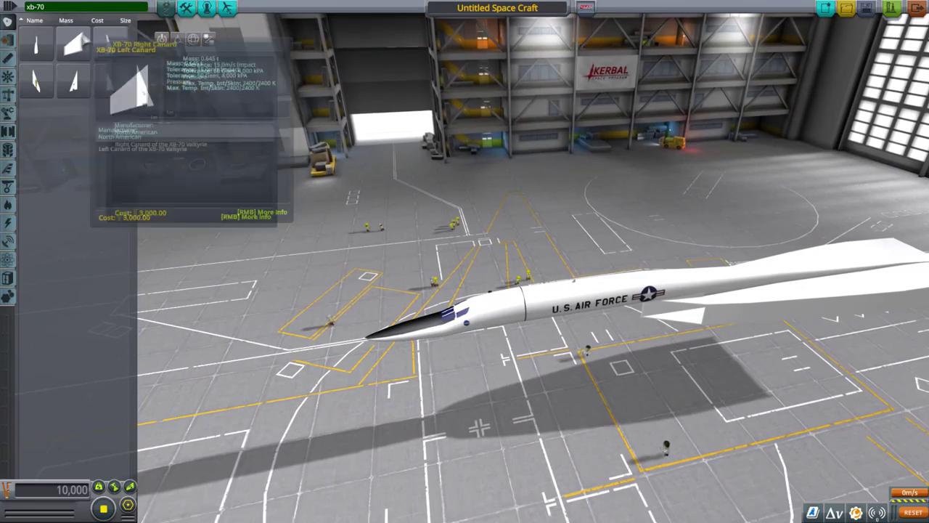
{"action": "left_click", "coordinate": [69, 86]}
{"action": "right_click_drag", "start_coordinate": [509, 218], "coordinate": [778, 228]}
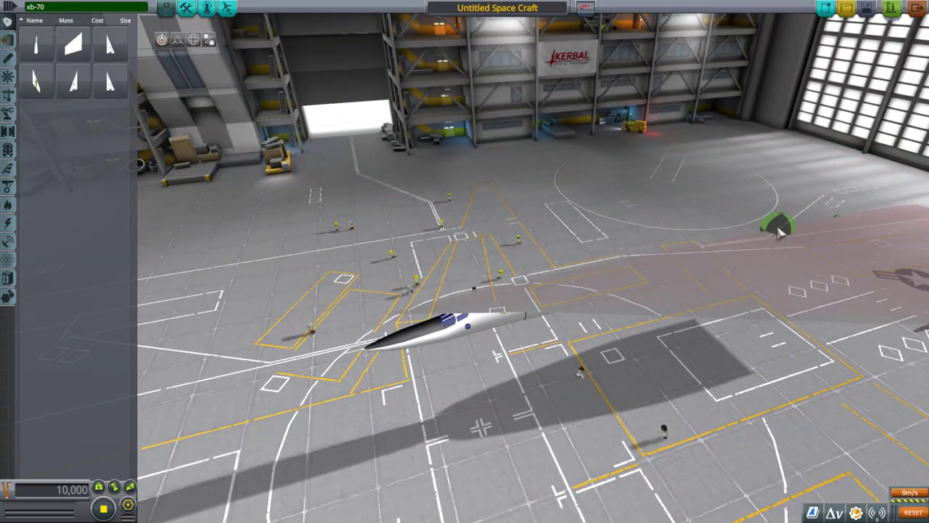
{"action": "left_click", "coordinate": [824, 245]}
{"action": "right_click_drag", "start_coordinate": [824, 245], "coordinate": [795, 327]}
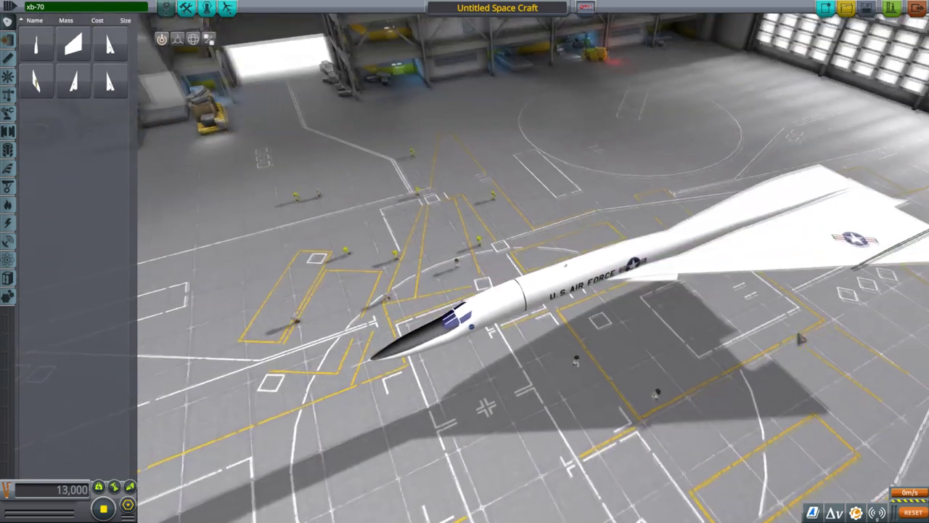
{"action": "left_click", "coordinate": [105, 94]}
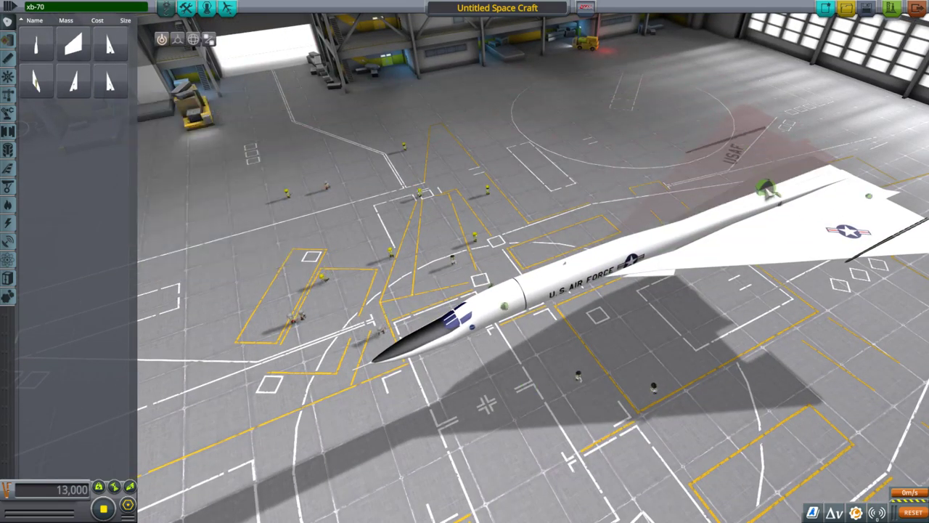
{"action": "left_click", "coordinate": [775, 200]}
{"action": "right_click_drag", "start_coordinate": [775, 200], "coordinate": [552, 217]}
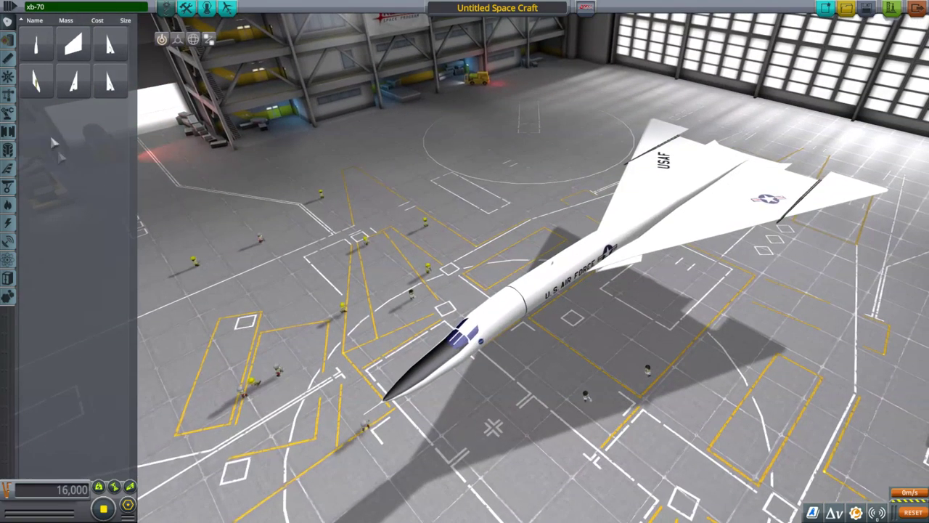
- Attach the XB-70 Left Canard to the left side of the forward fuselage behind the cockpit
{"action": "left_click", "coordinate": [88, 54]}
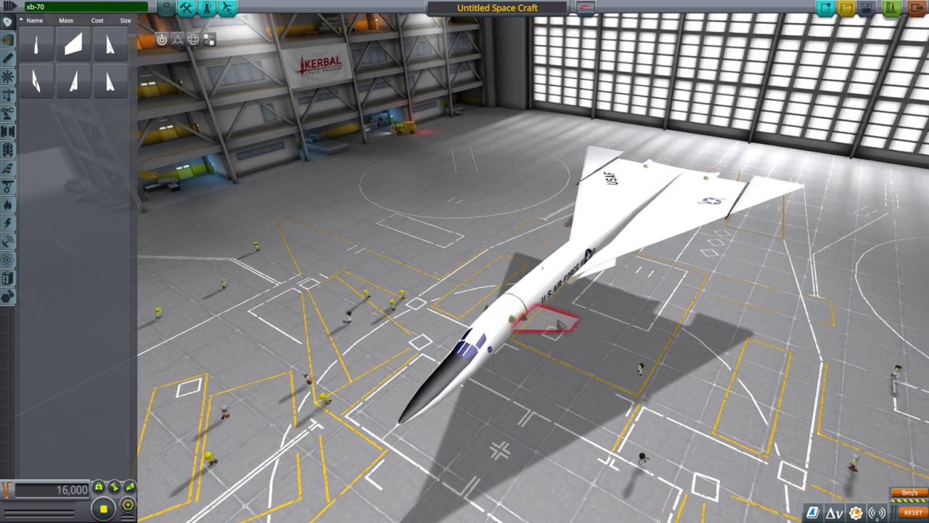
{"action": "left_click", "coordinate": [538, 324]}
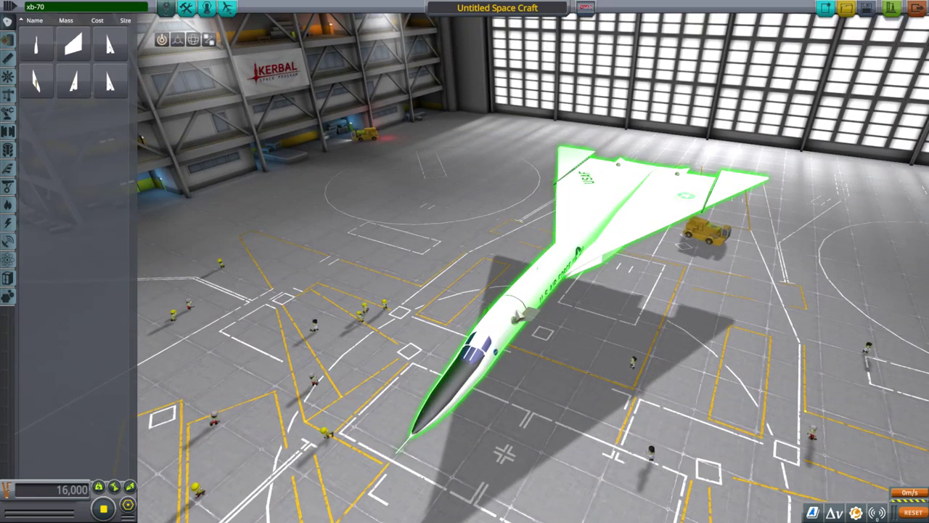
{"action": "left_click", "coordinate": [539, 321]}
{"action": "left_click", "coordinate": [544, 323]}
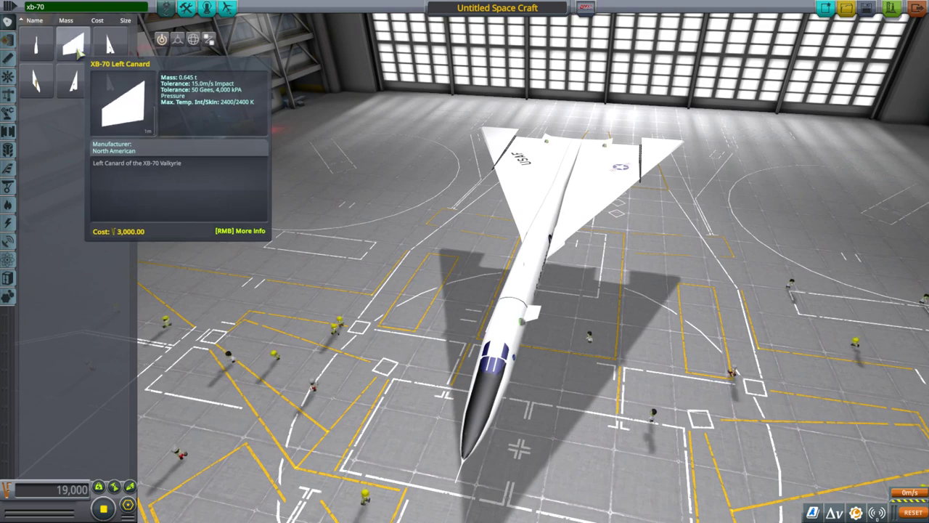
- Mount the two NASA-marked vertical fins on the rear of the aircraft, one on each side
{"action": "left_click", "coordinate": [36, 82]}
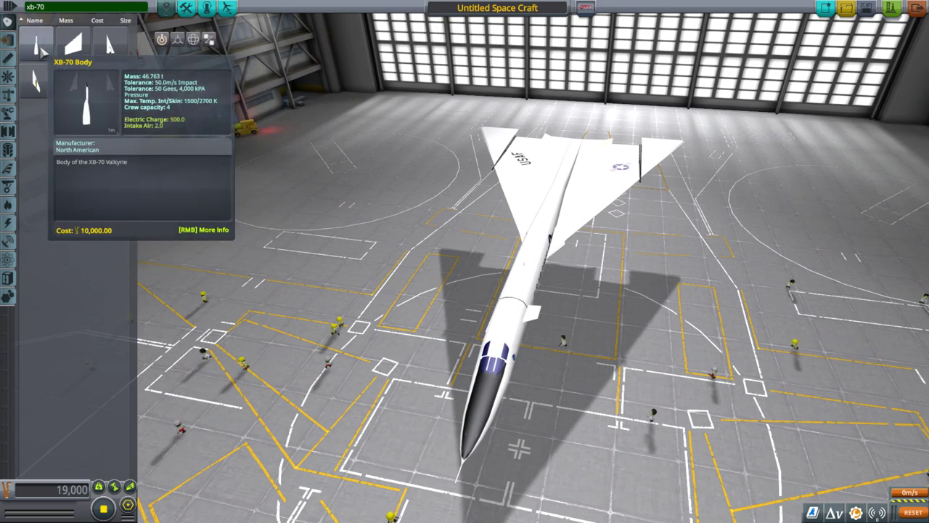
{"action": "mouse_move", "coordinate": [109, 48]}
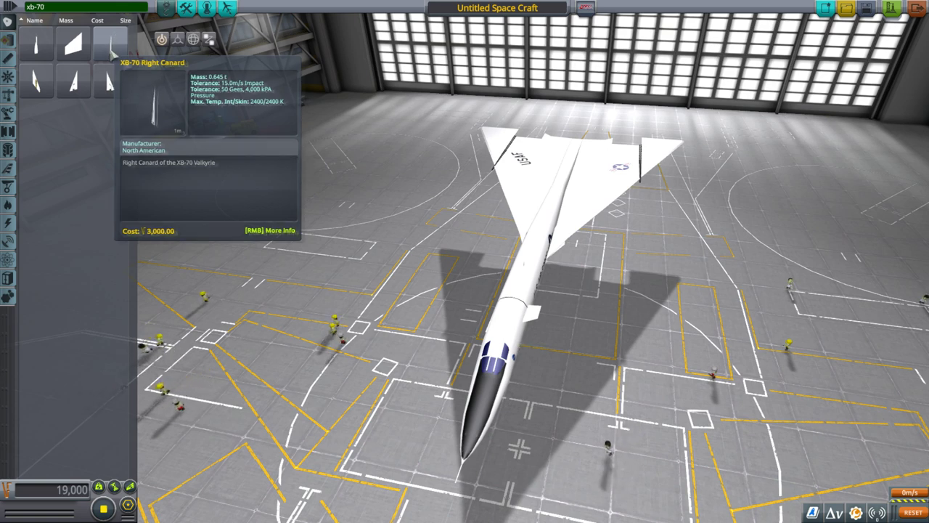
{"action": "mouse_move", "coordinate": [115, 80]}
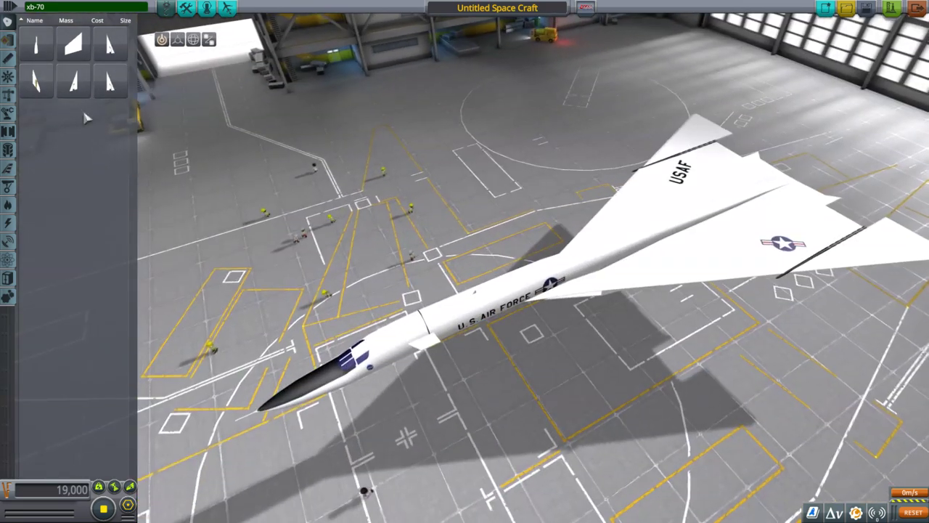
{"action": "left_click", "coordinate": [36, 45]}
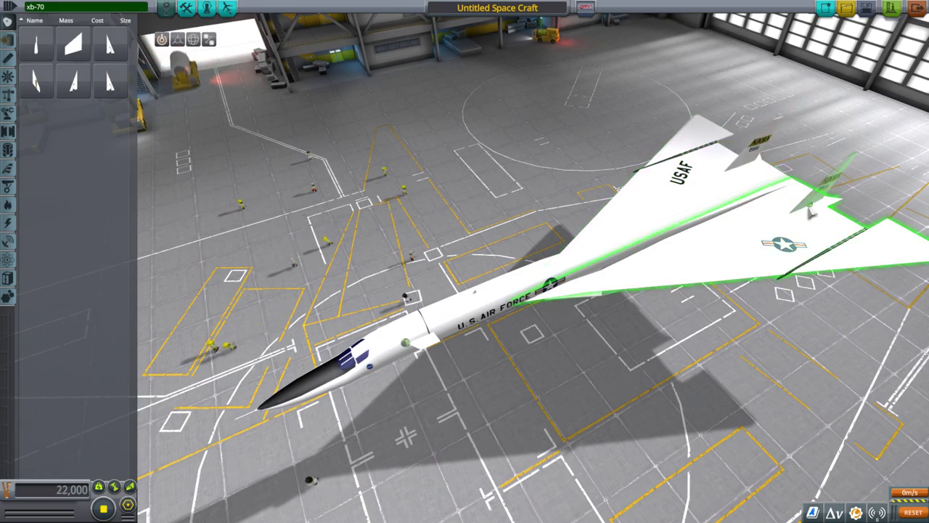
- Examine the vertical fins, wing hinges and lowered outer wings from behind and below
{"action": "right_click_drag", "start_coordinate": [811, 211], "coordinate": [465, 290]}
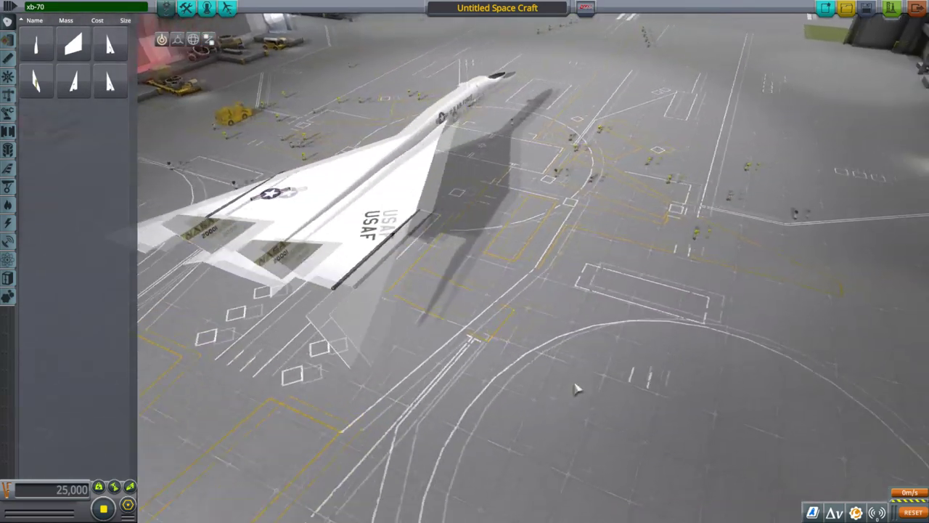
{"action": "right_click_drag", "start_coordinate": [576, 390], "coordinate": [374, 380]}
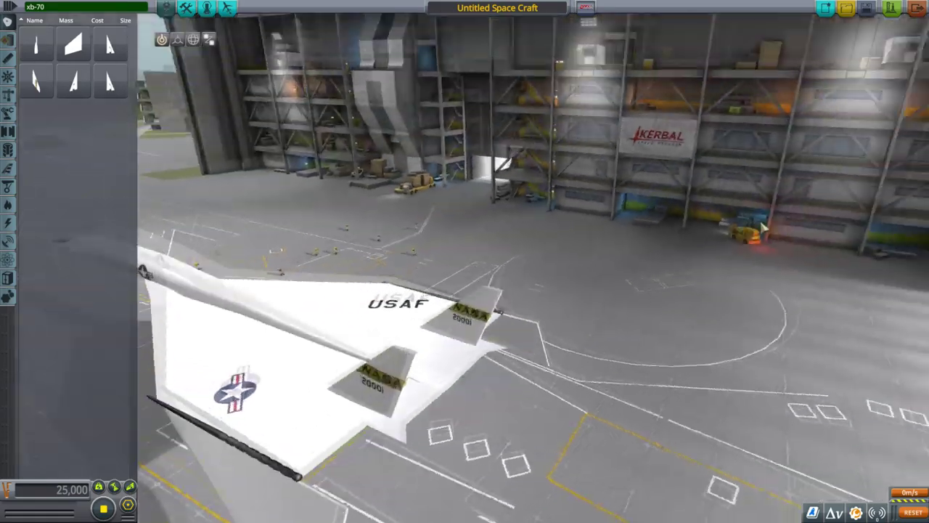
{"action": "right_click_drag", "start_coordinate": [762, 230], "coordinate": [606, 285]}
{"action": "right_click", "coordinate": [602, 342]}
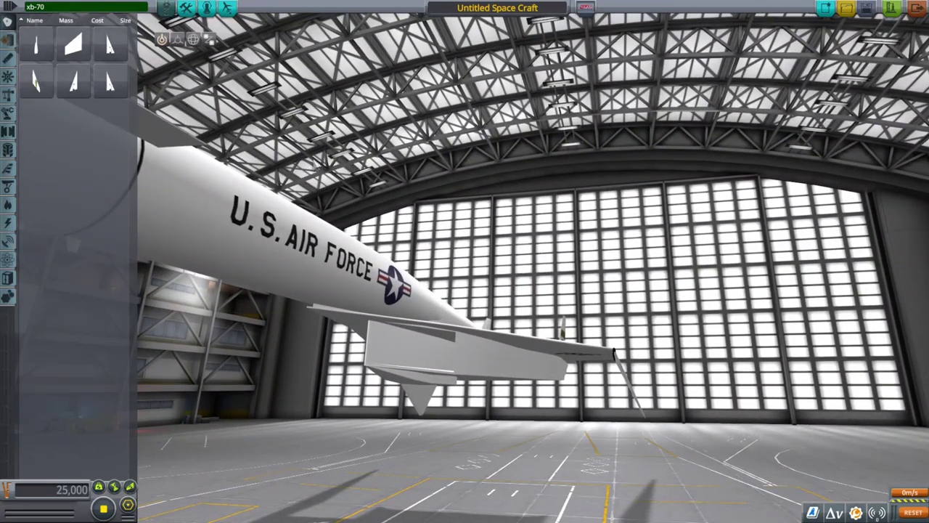
- Read through the XB-70 Body's detailed part information and examine the assembled aircraft from the front and side
{"action": "mouse_move", "coordinate": [34, 82]}
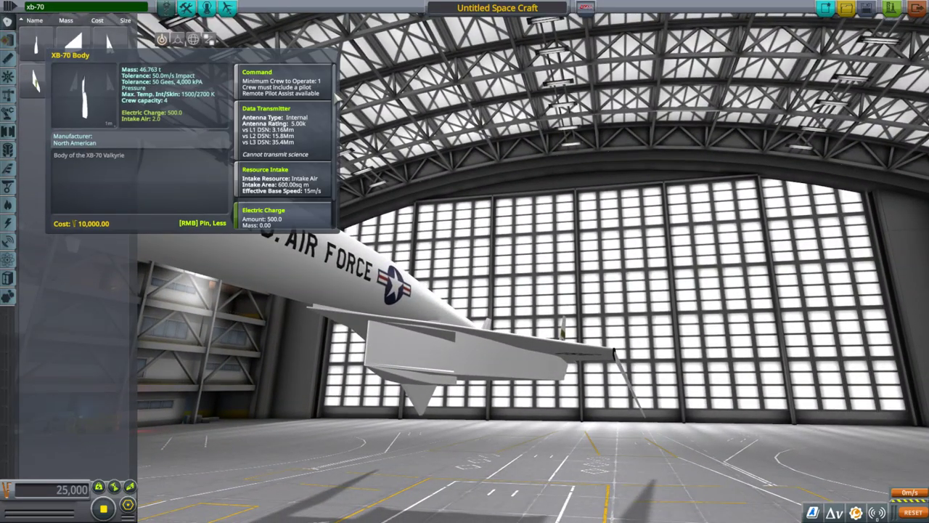
{"action": "scroll", "coordinate": [323, 154], "scroll_direction": "down", "scroll_amount": 1}
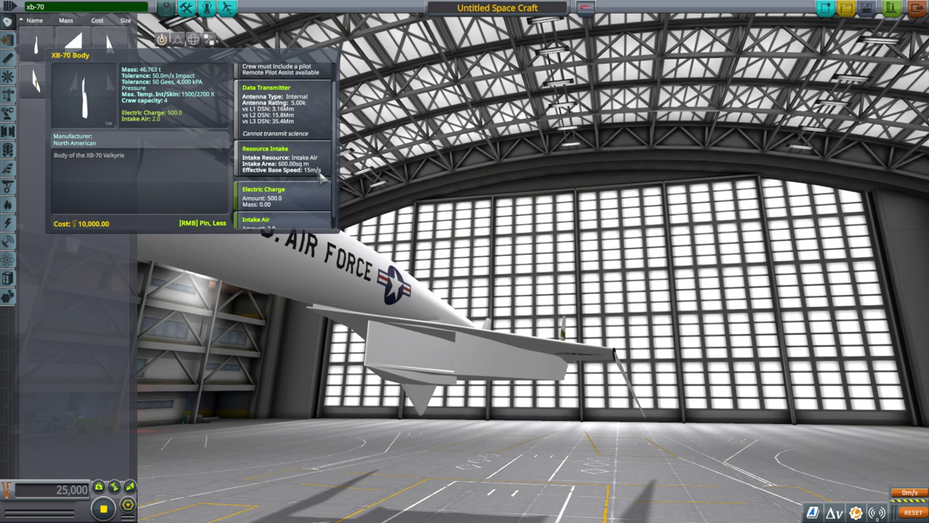
{"action": "scroll", "coordinate": [309, 185], "scroll_direction": "down", "scroll_amount": 1}
{"action": "scroll", "coordinate": [309, 185], "scroll_direction": "up", "scroll_amount": 2}
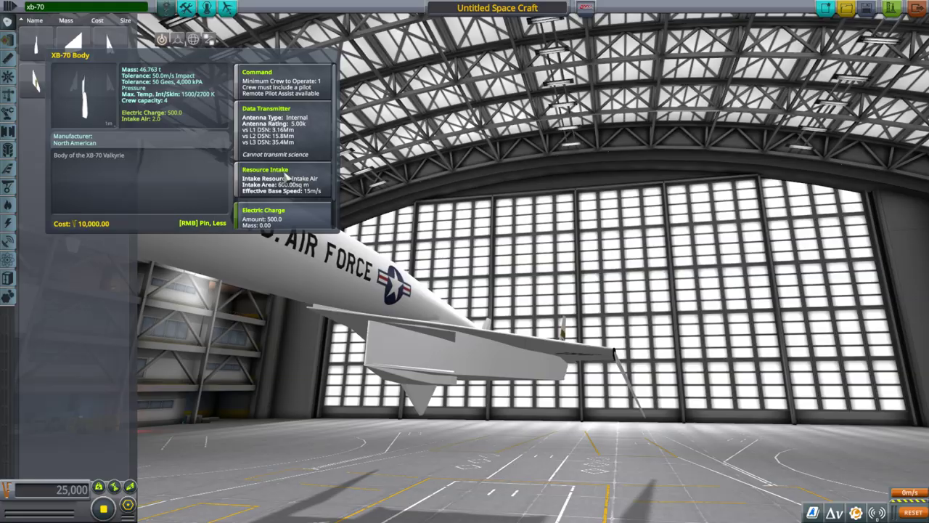
{"action": "right_click_drag", "start_coordinate": [357, 178], "coordinate": [469, 223]}
{"action": "right_click_drag", "start_coordinate": [492, 351], "coordinate": [621, 421]}
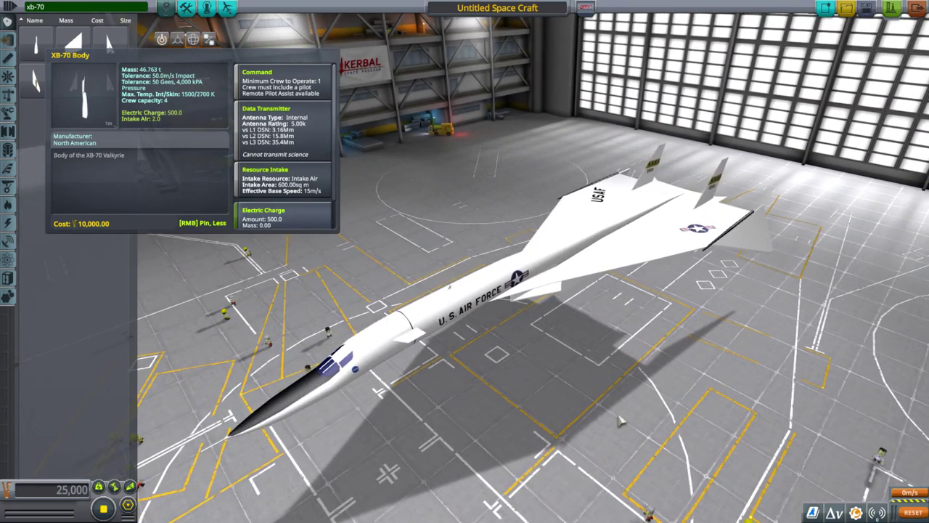
{"action": "right_click_drag", "start_coordinate": [556, 311], "coordinate": [585, 410]}
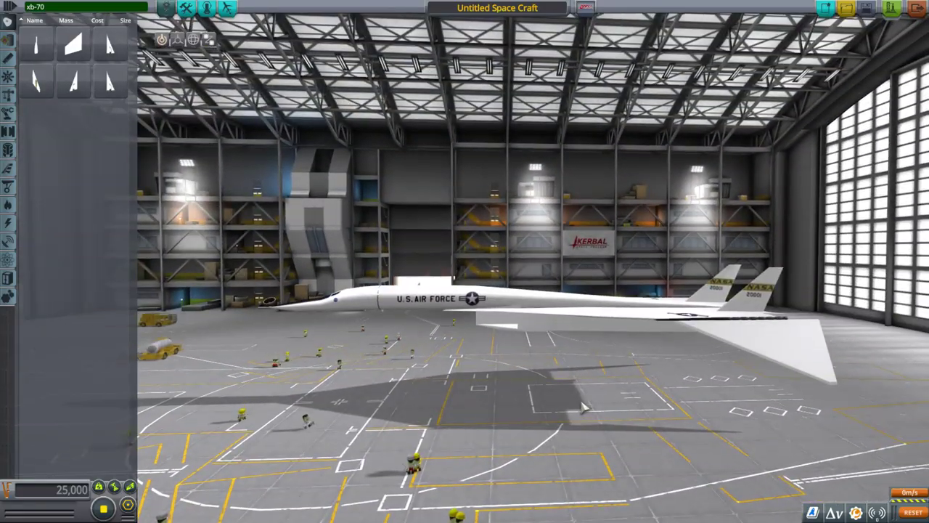
{"action": "right_click_drag", "start_coordinate": [585, 409], "coordinate": [634, 412]}
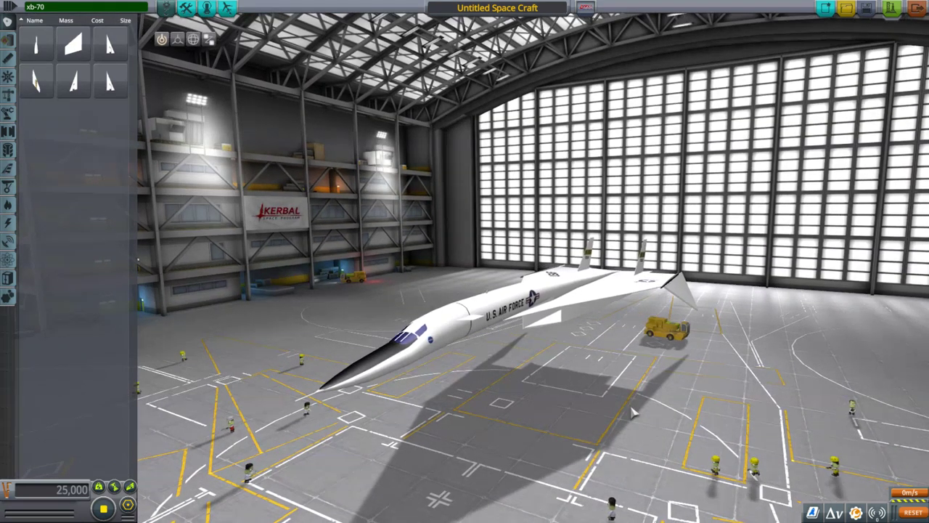